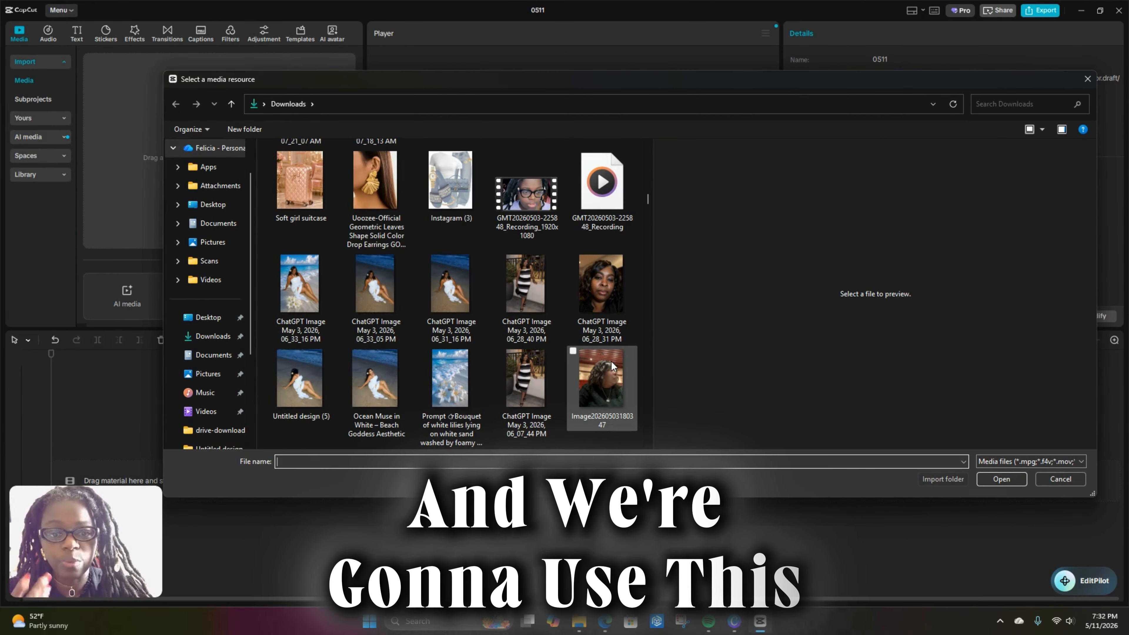
- Import five grok-video clips from Downloads: woman on the garden path, river raft, macaws in the tree, hand-fed macaw, and seaside Jamaican flag
scroll(611, 362, up, 5)
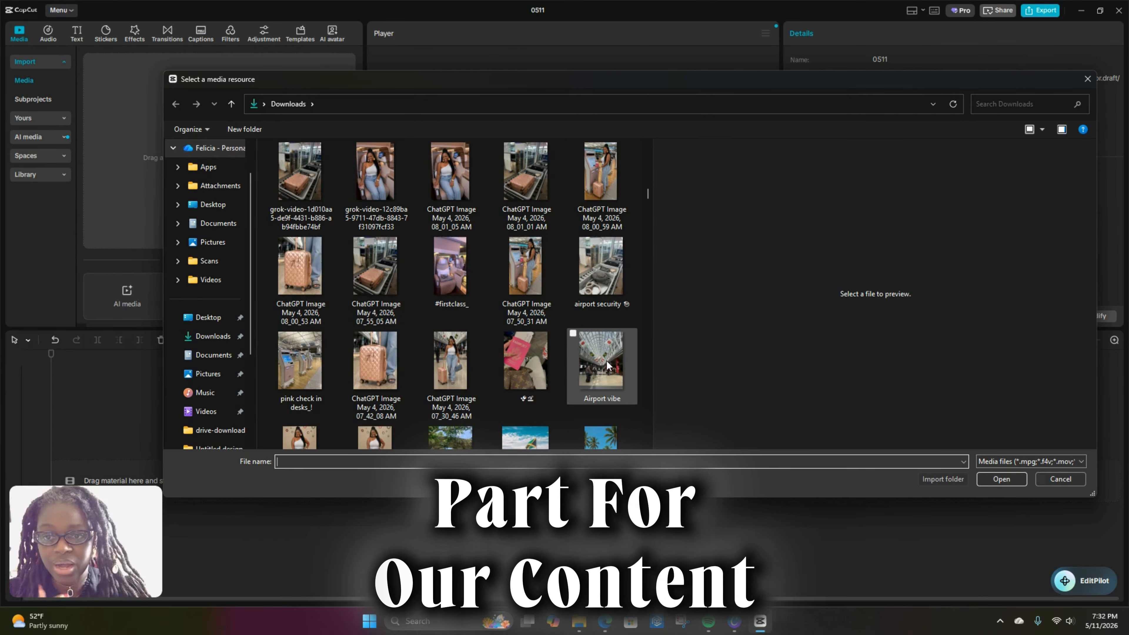
scroll(605, 359, up, 5)
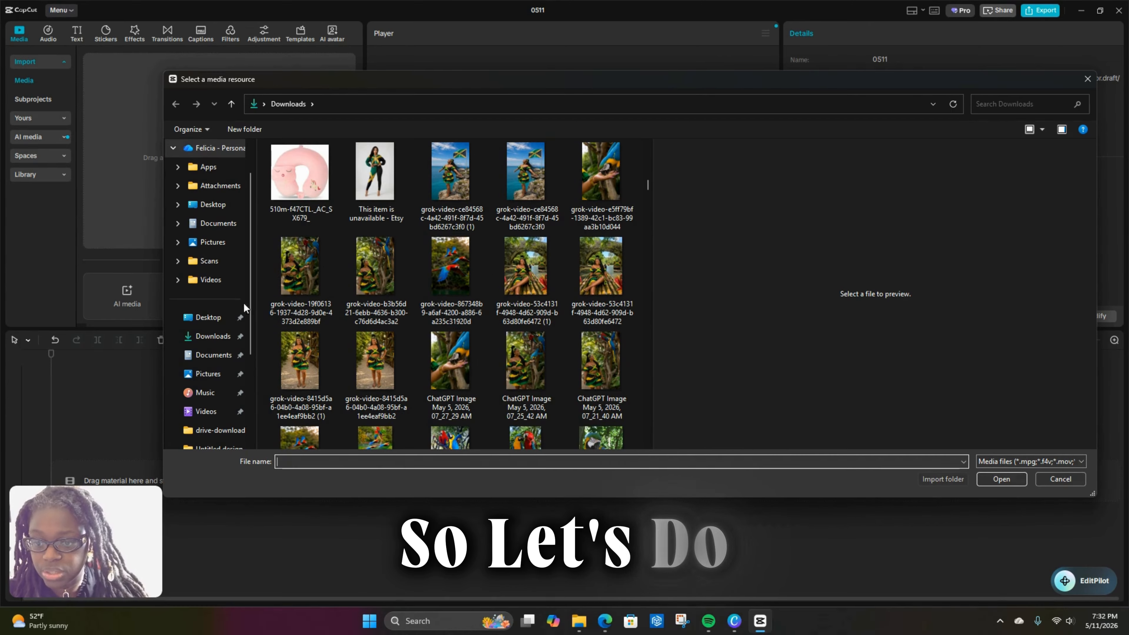
click(301, 360)
ctrl+click(601, 267)
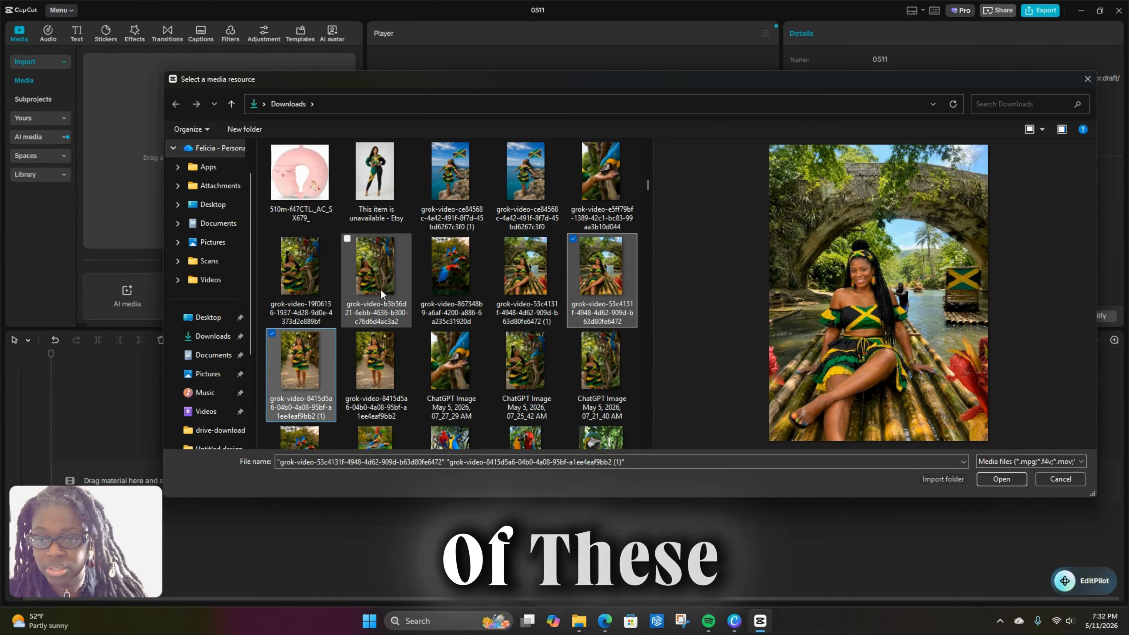
ctrl+click(380, 289)
ctrl+click(598, 192)
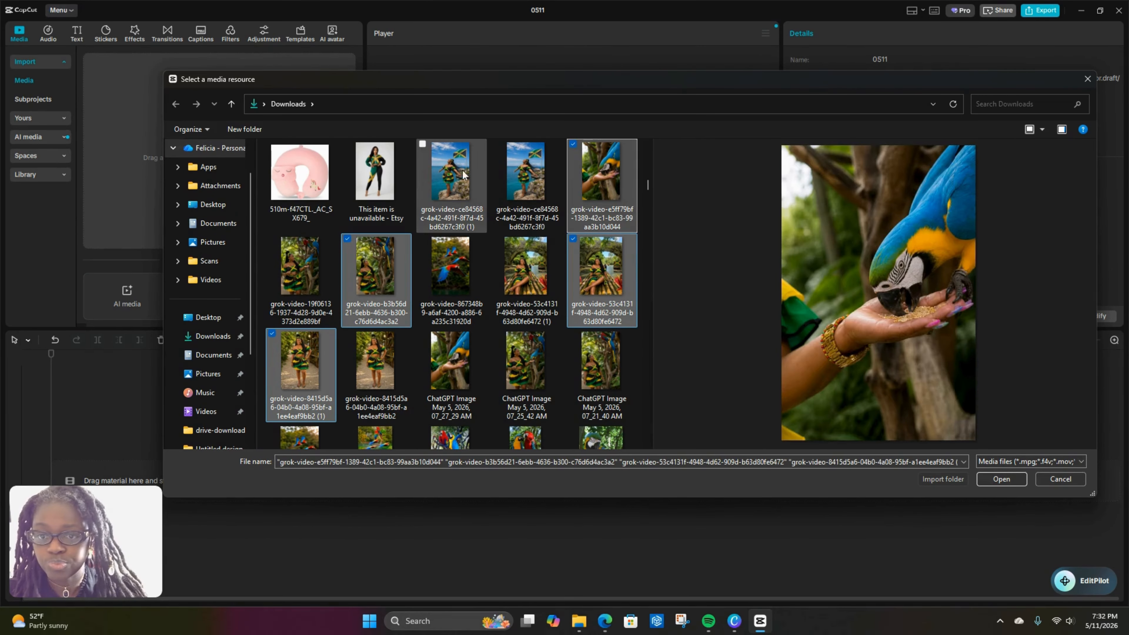
ctrl+click(449, 174)
scroll(470, 250, up, 3)
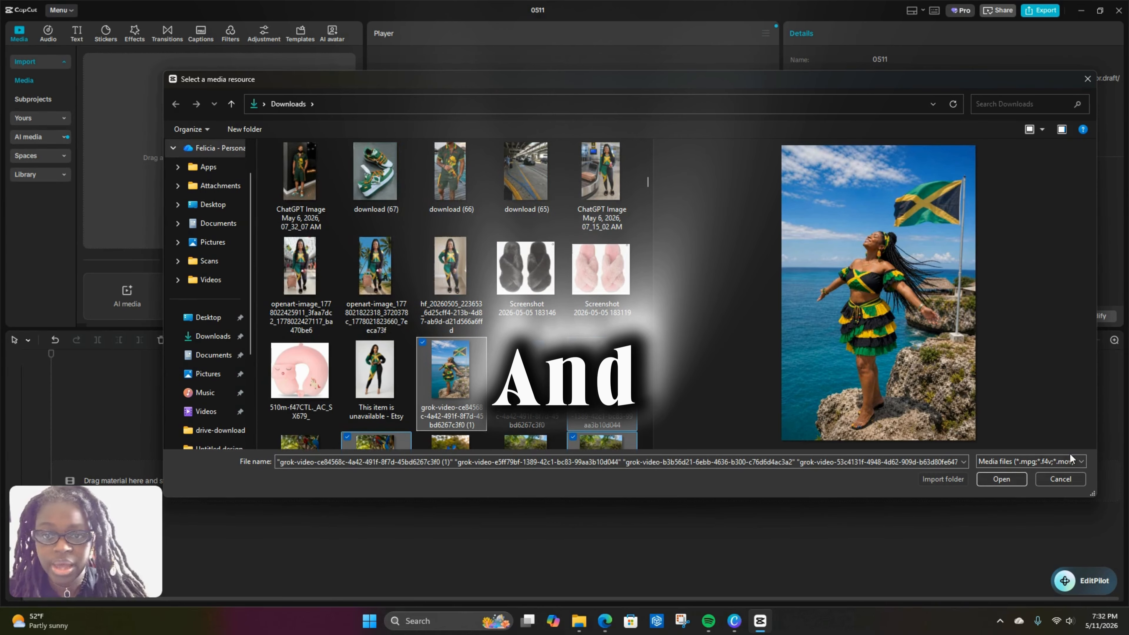
click(993, 481)
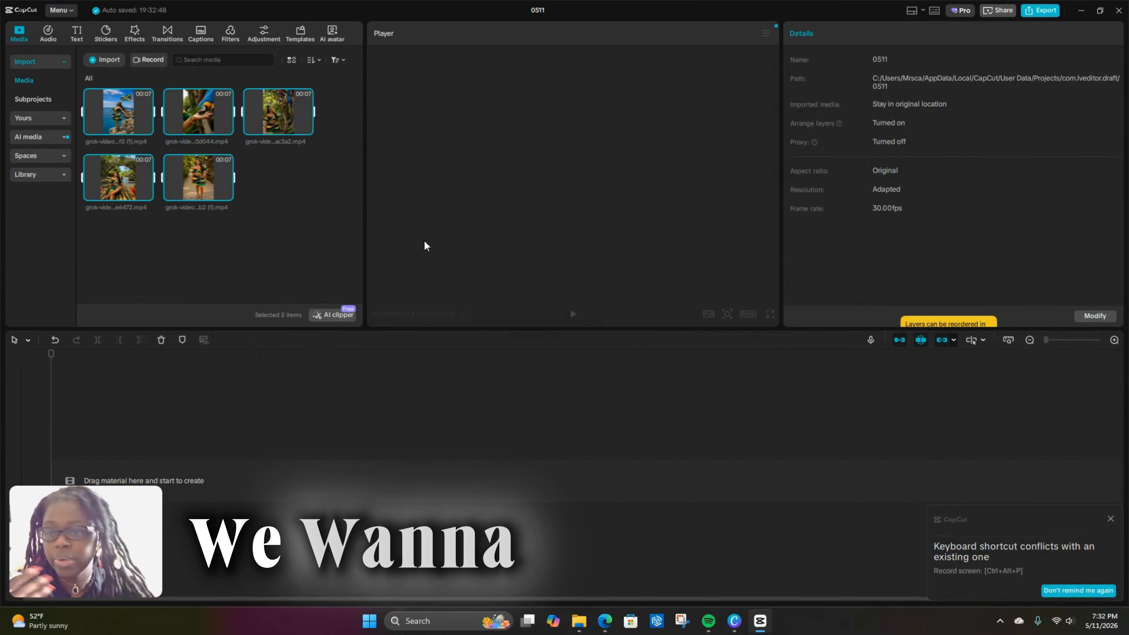
click(281, 231)
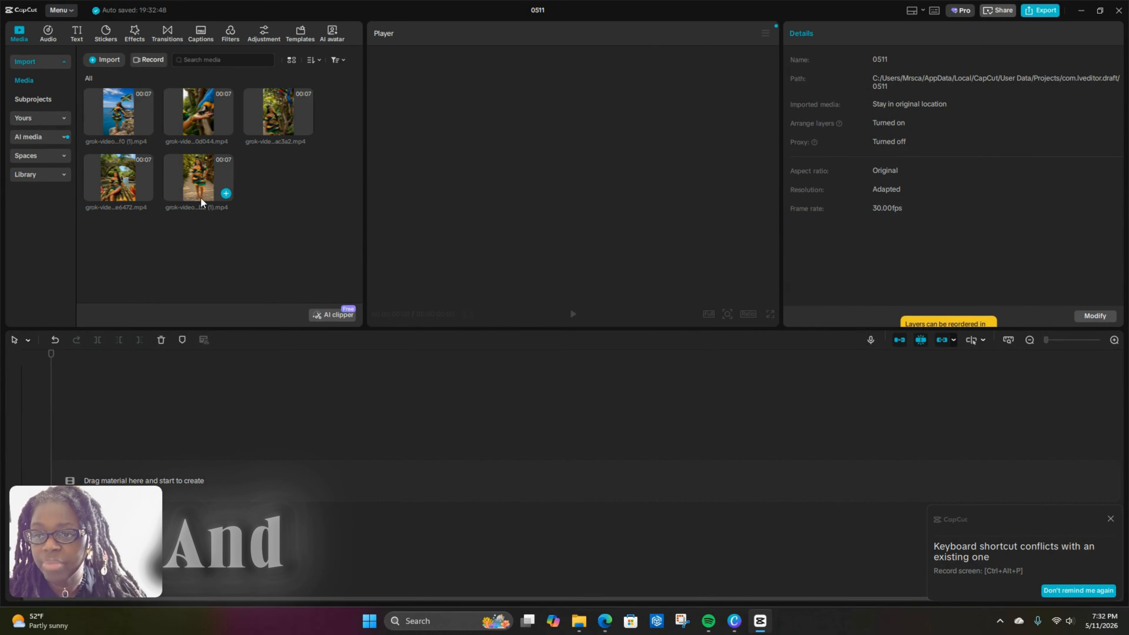
- Add the garden path clip to the timeline, followed by the river raft clip at its end
click(226, 195)
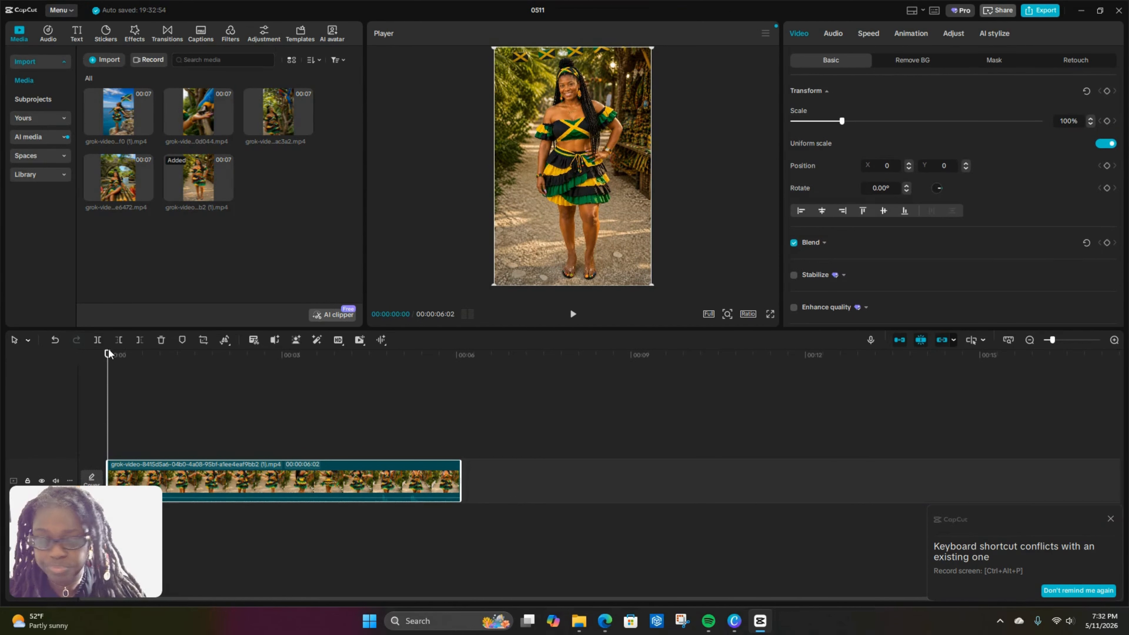
drag(109, 353, 501, 373)
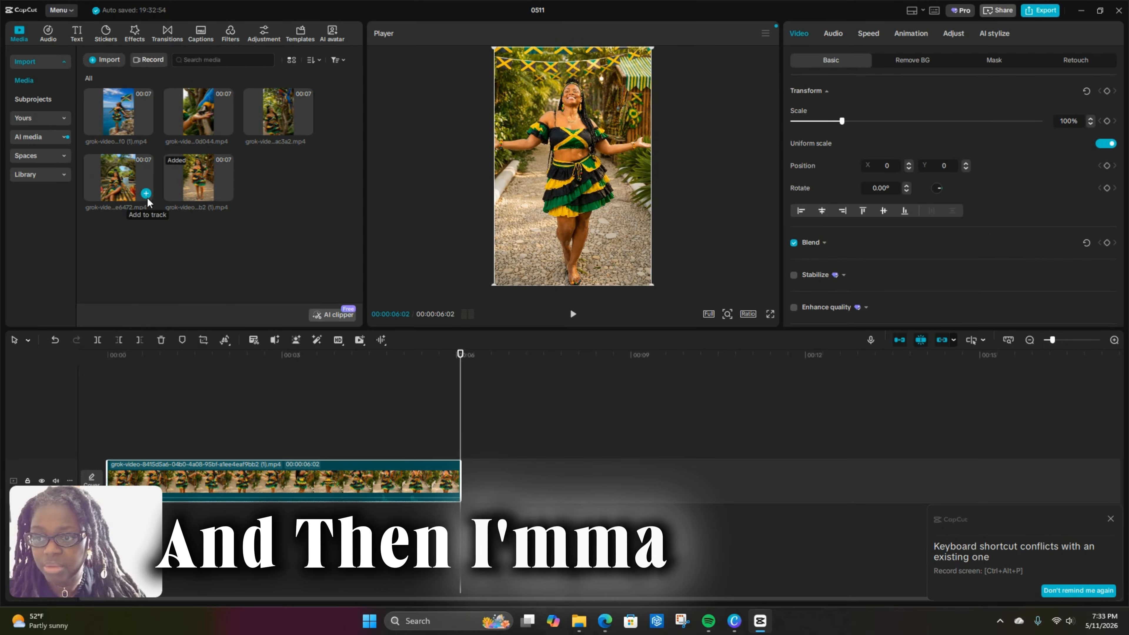
click(144, 193)
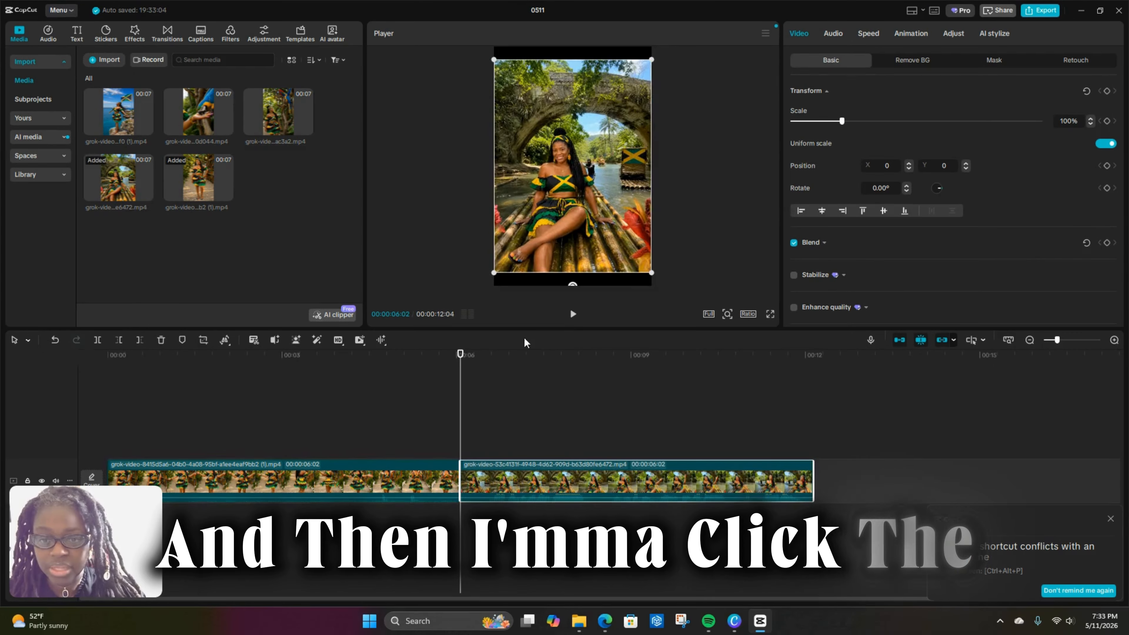
- Add the clip of the woman with macaws in the tree and the hand-fed macaw clip after the raft clip
drag(469, 369, 848, 382)
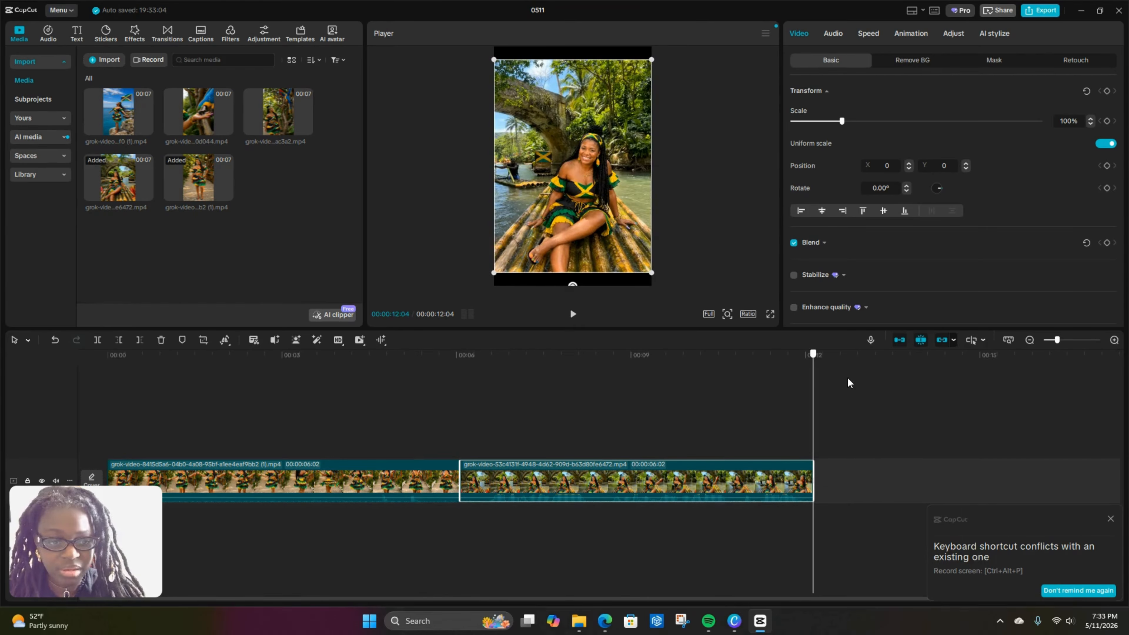
click(306, 127)
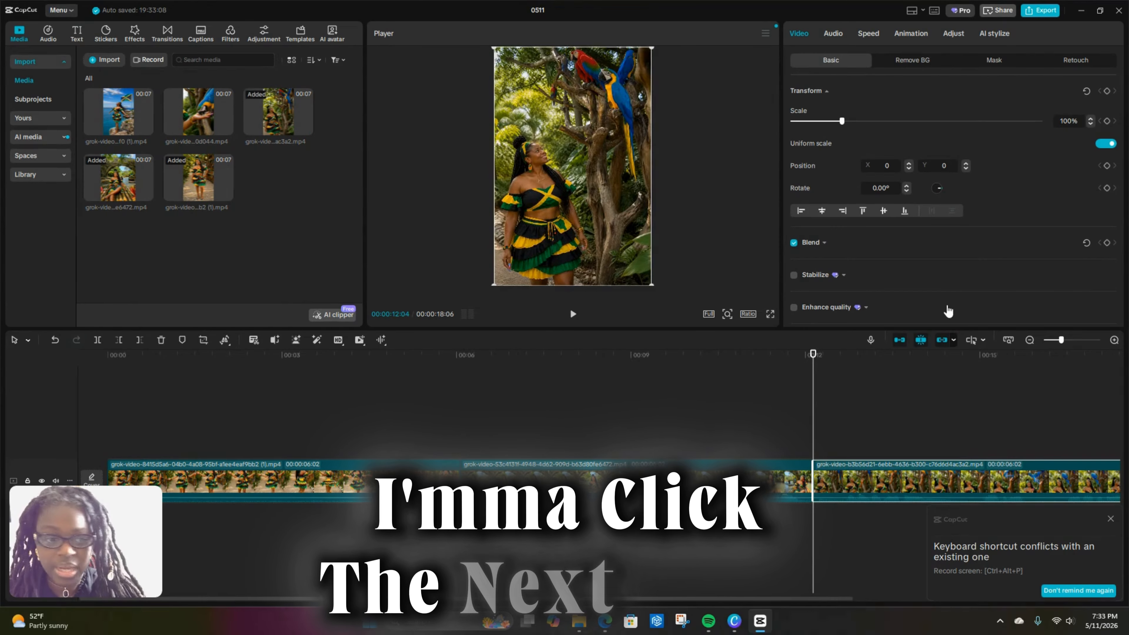
drag(813, 369, 1102, 369)
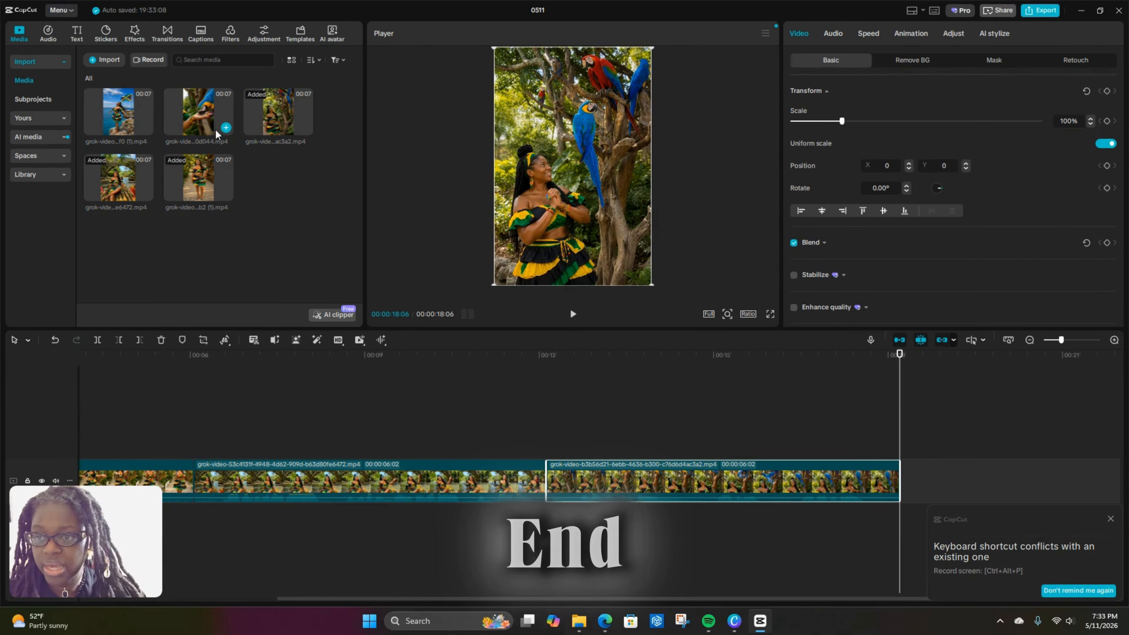
click(226, 129)
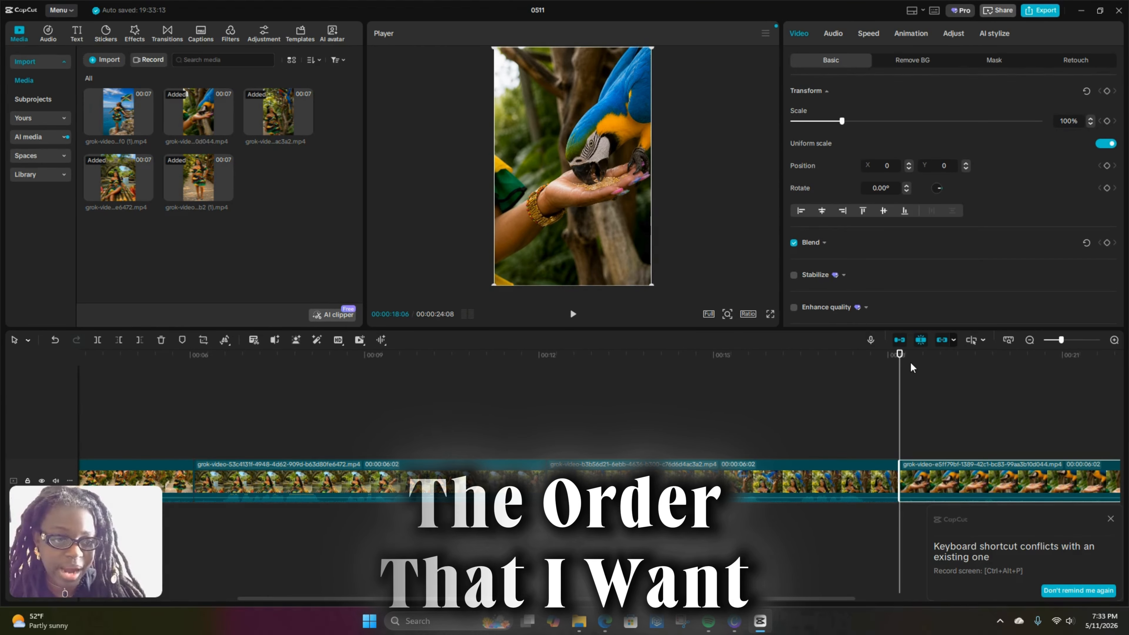
- Add the seaside Jamaican flag clip at the end of the timeline and return the playhead to the start
click(895, 375)
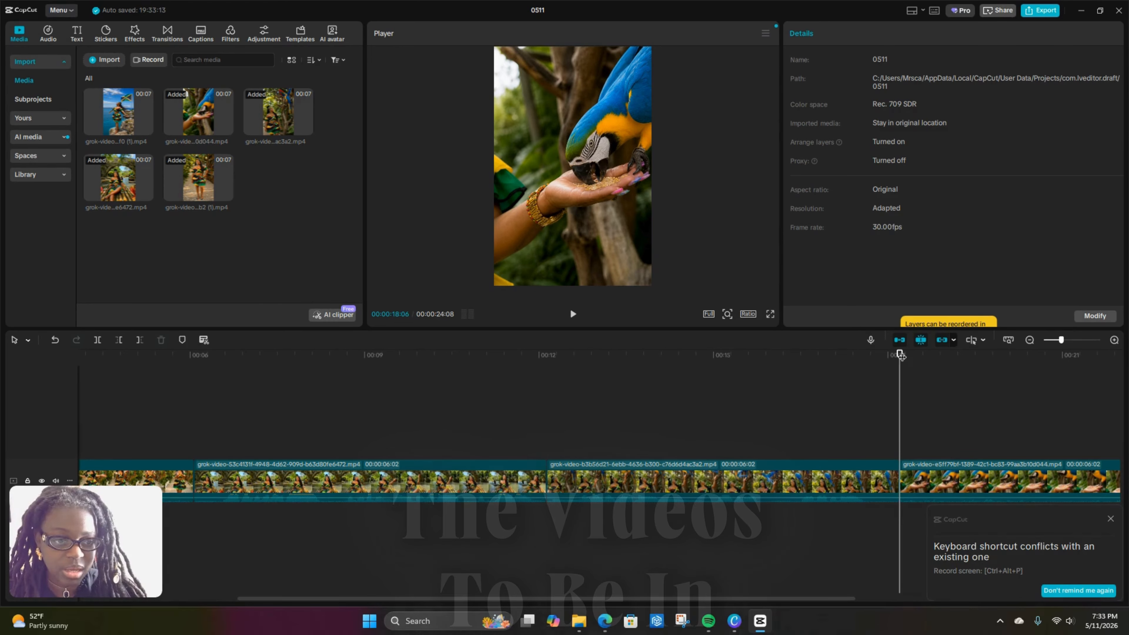
click(1035, 354)
drag(1050, 358, 1115, 356)
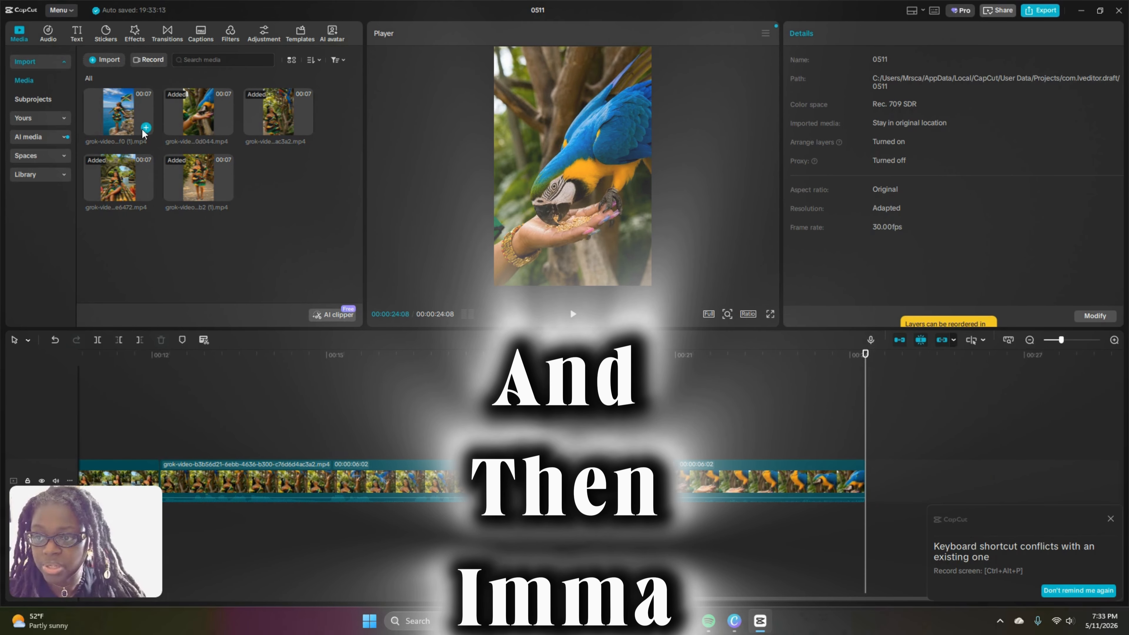
click(145, 128)
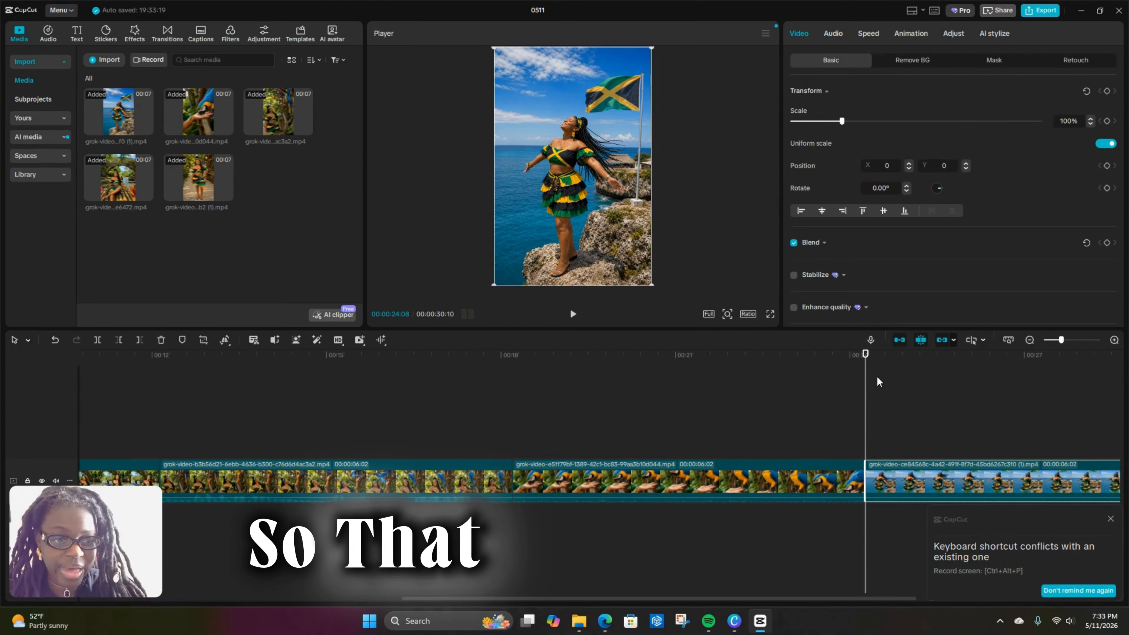
drag(862, 388, 2, 409)
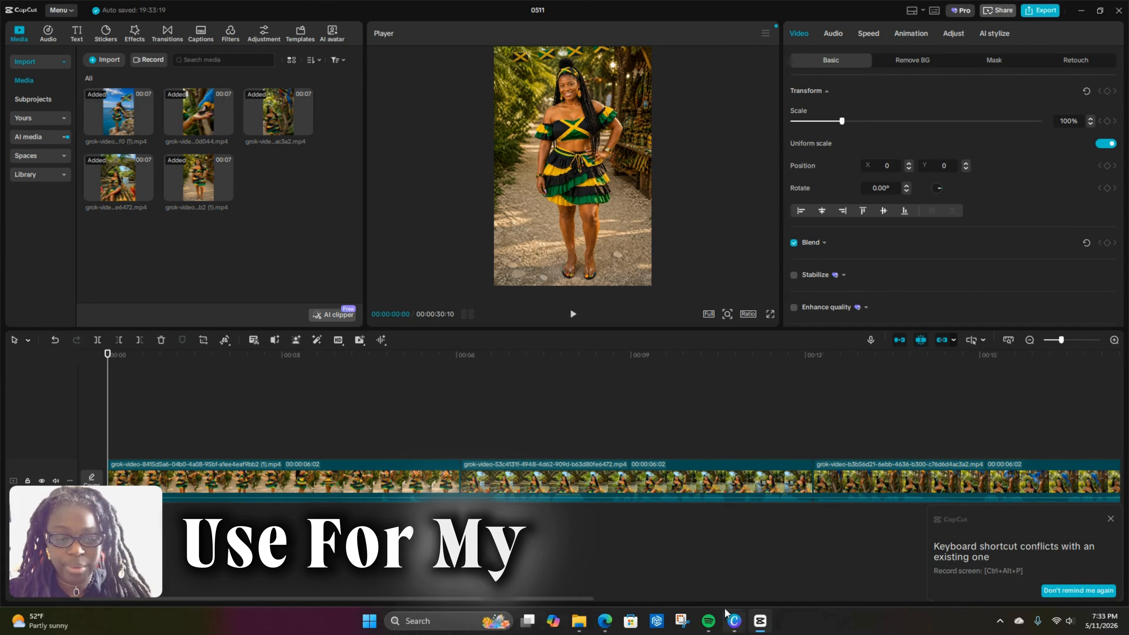
- Switch to the "5 viral capcut hooks" Google Doc and copy the hook "This is how I turn simple AI clips into content people actually watch."
mouse_move(609, 623)
click(541, 567)
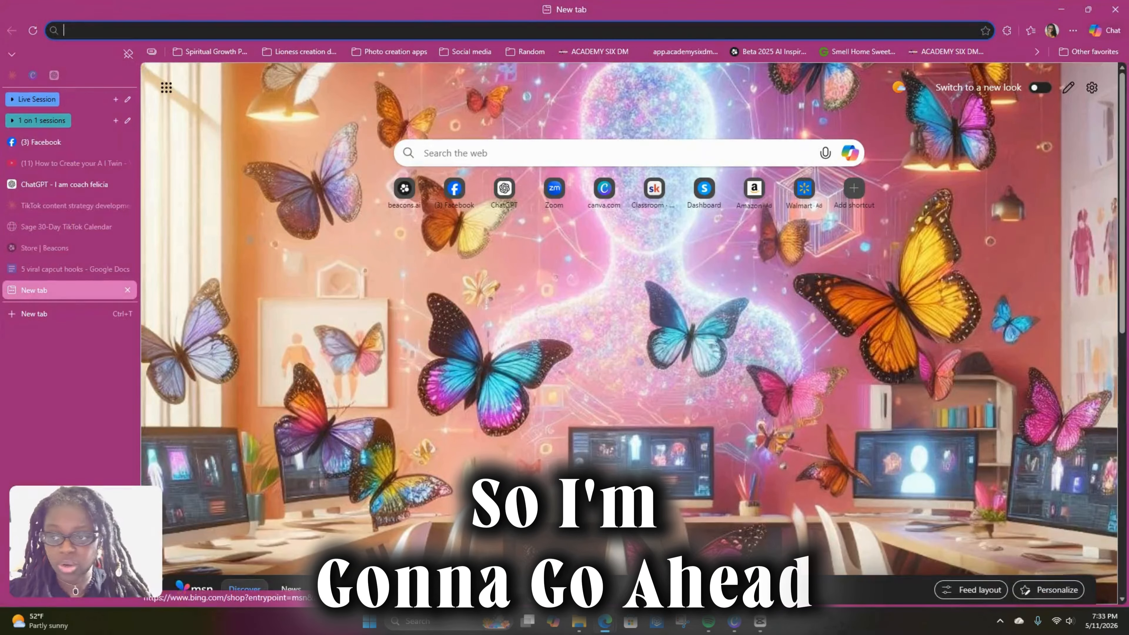
click(34, 273)
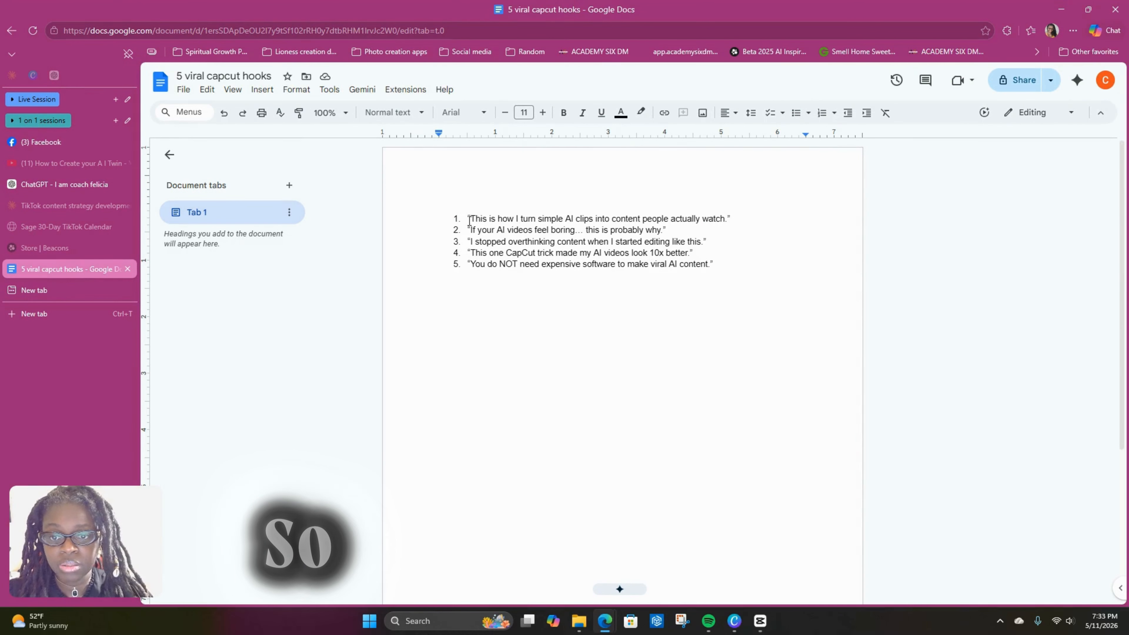
drag(470, 219, 605, 221)
drag(739, 233, 733, 221)
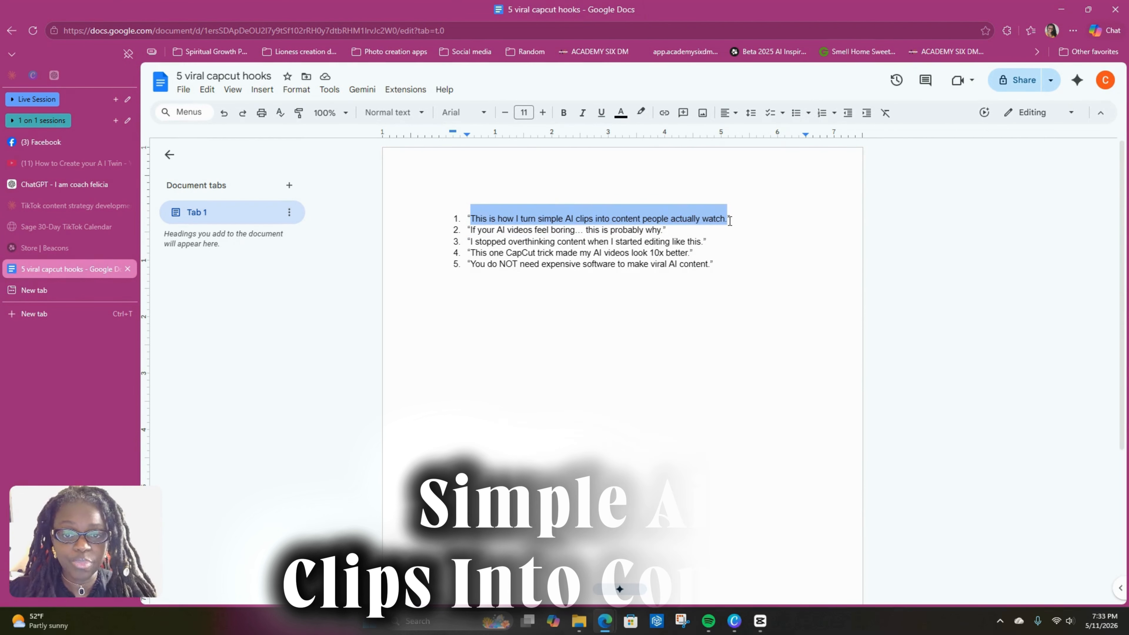
right_click(708, 213)
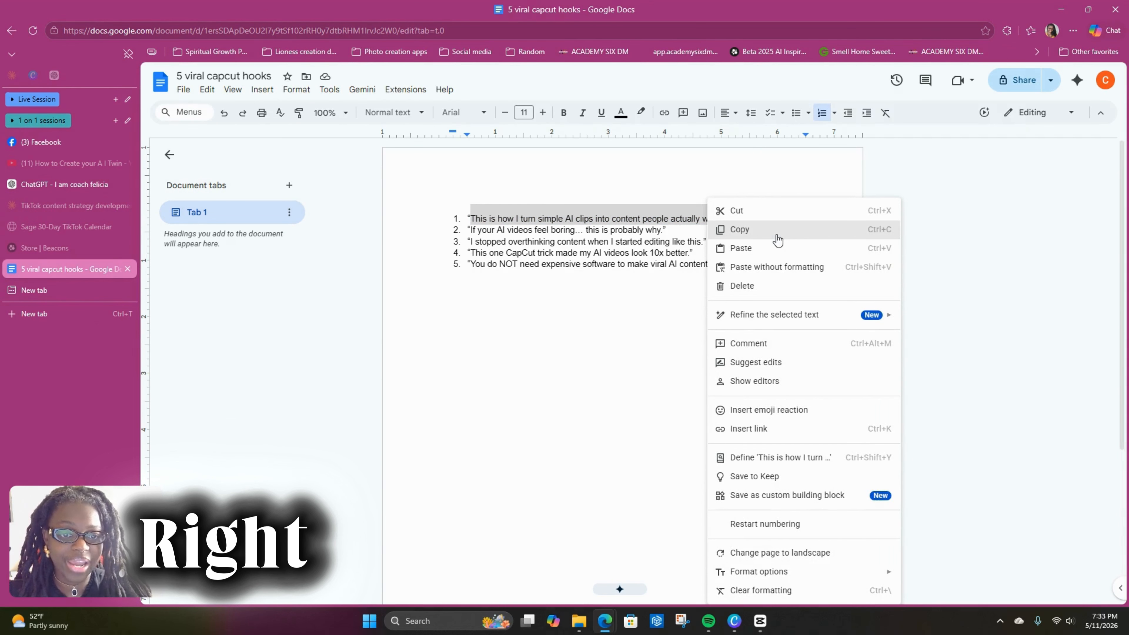
click(778, 234)
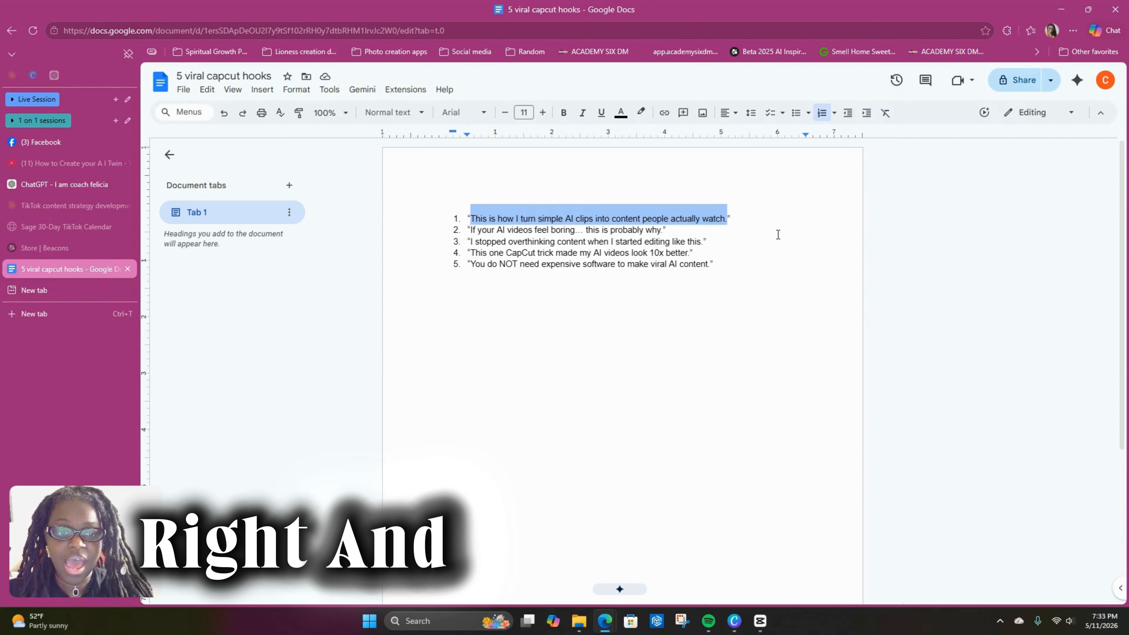
- Switch back to CapCut, add a default text at the very start of the timeline, and select that text clip
click(760, 620)
click(262, 405)
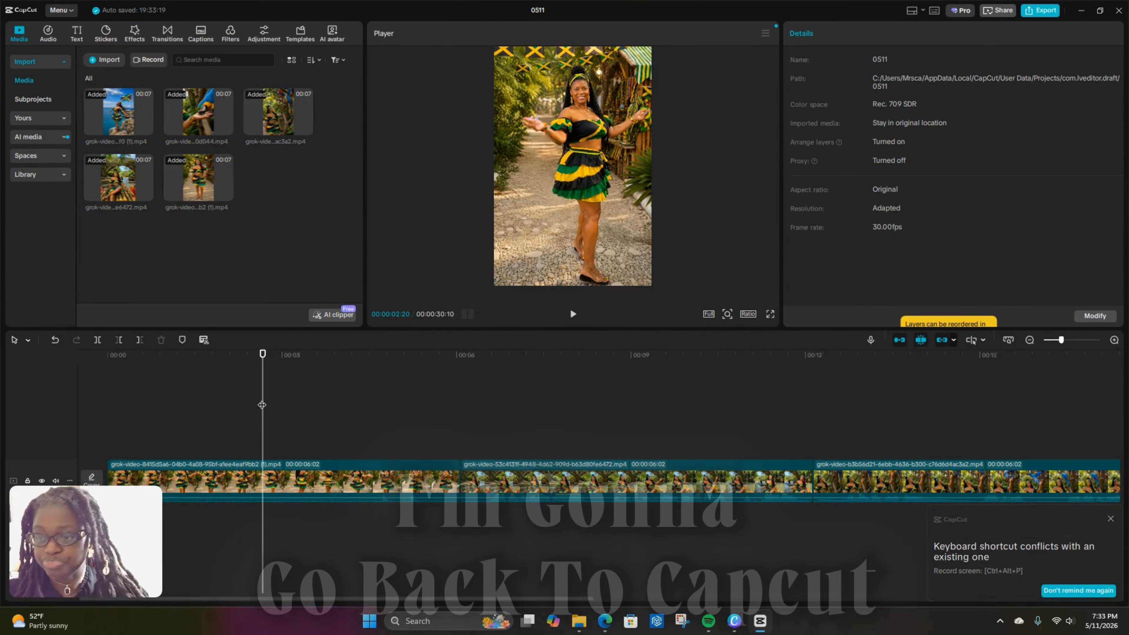
drag(258, 411, 82, 393)
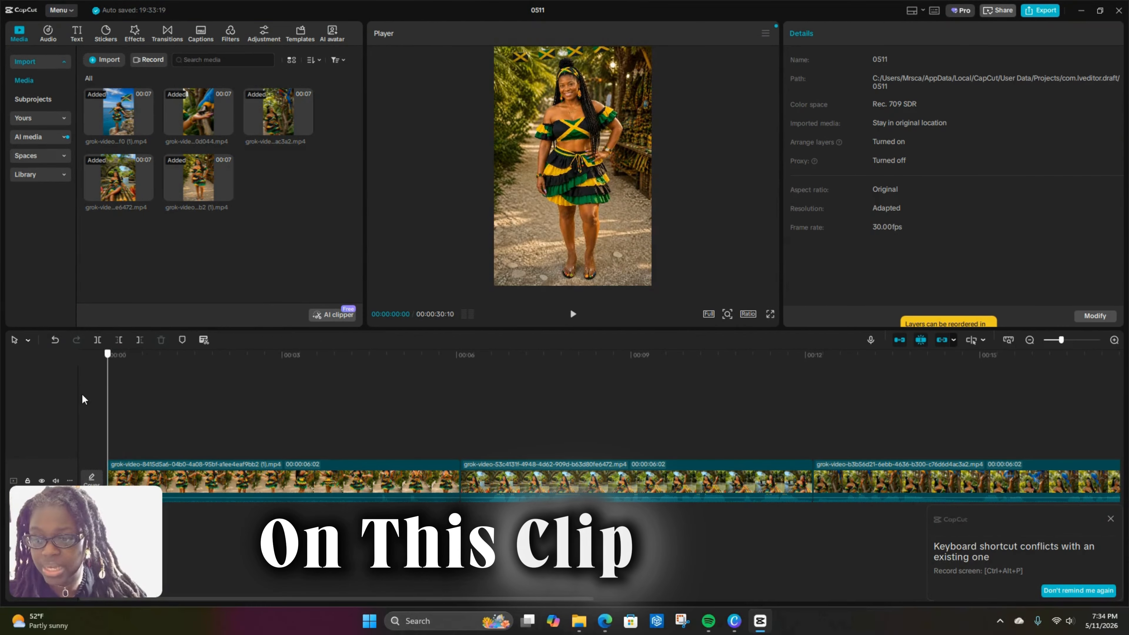
click(337, 395)
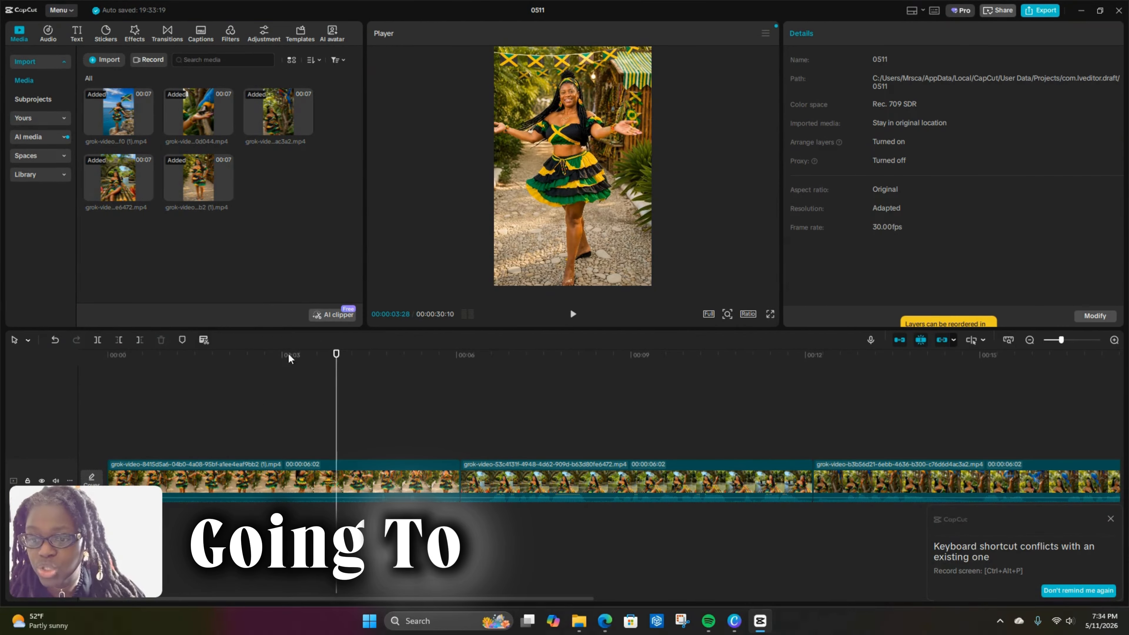
drag(313, 373, 35, 370)
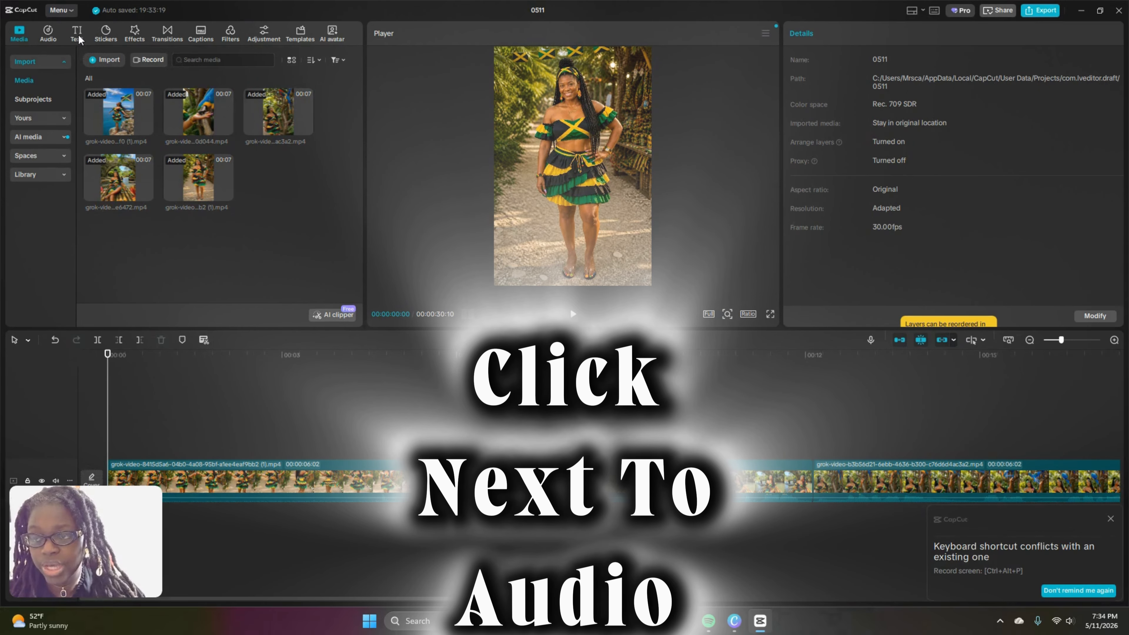
click(79, 35)
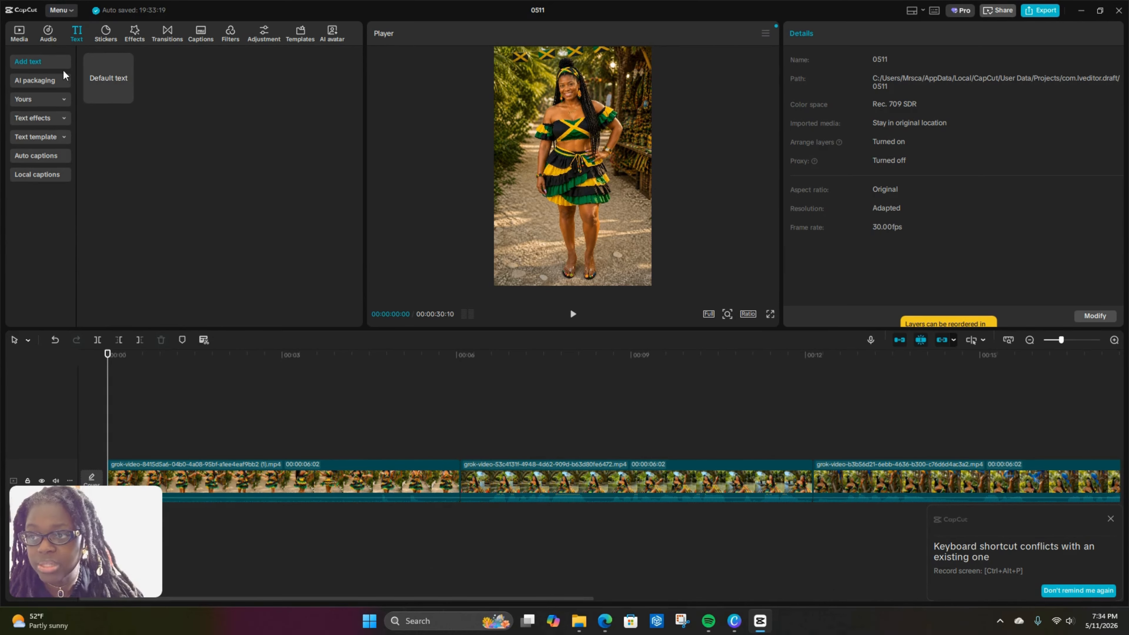
click(109, 77)
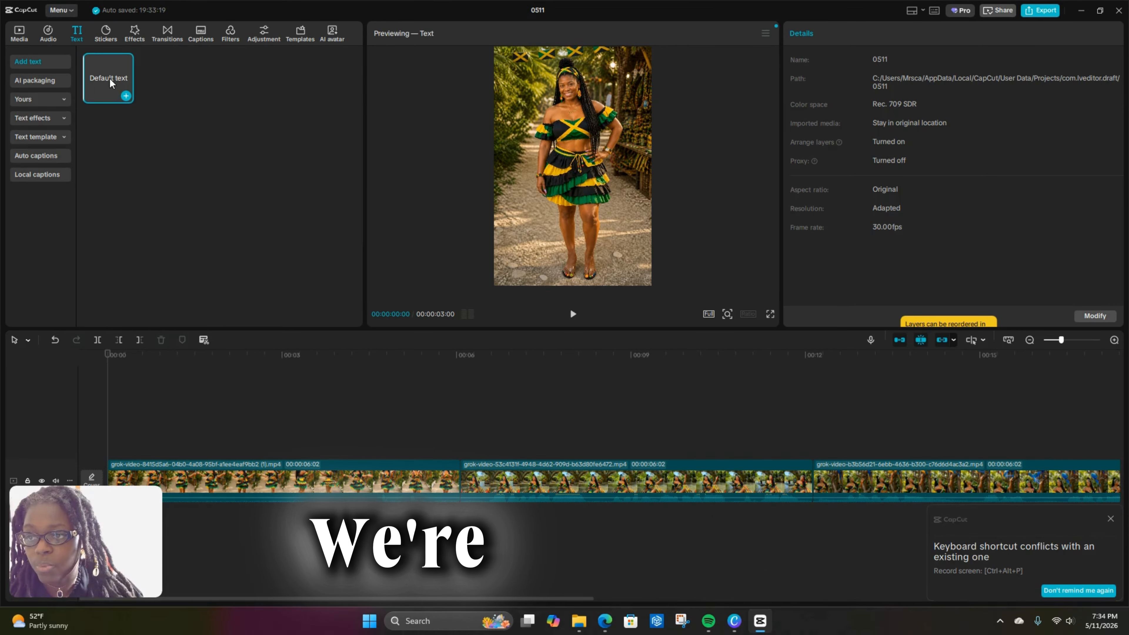
click(126, 96)
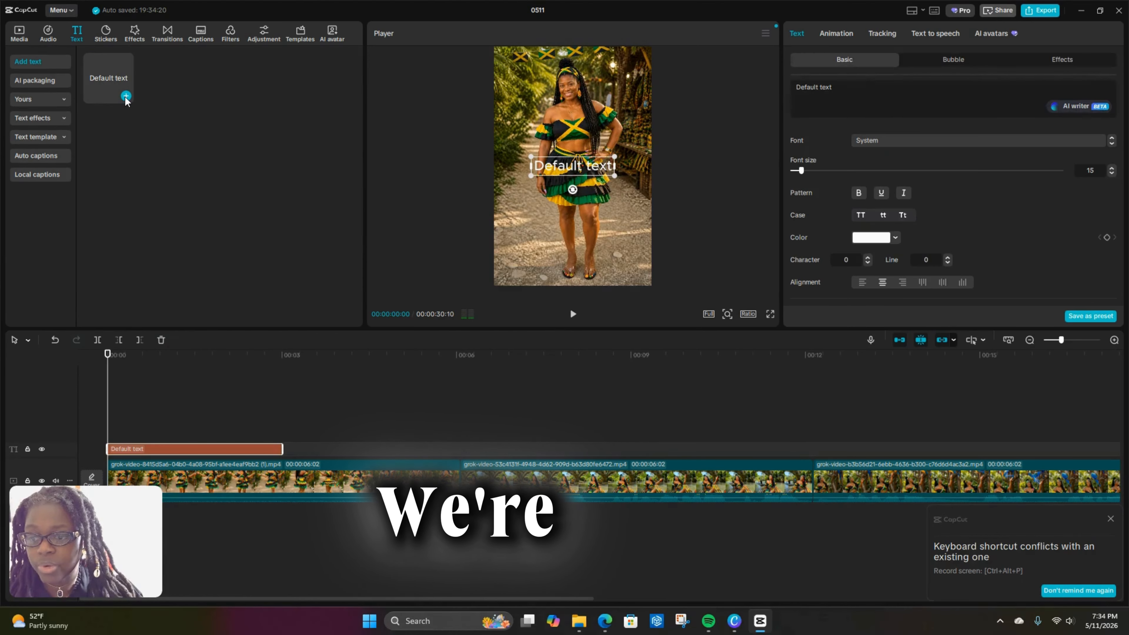
click(114, 63)
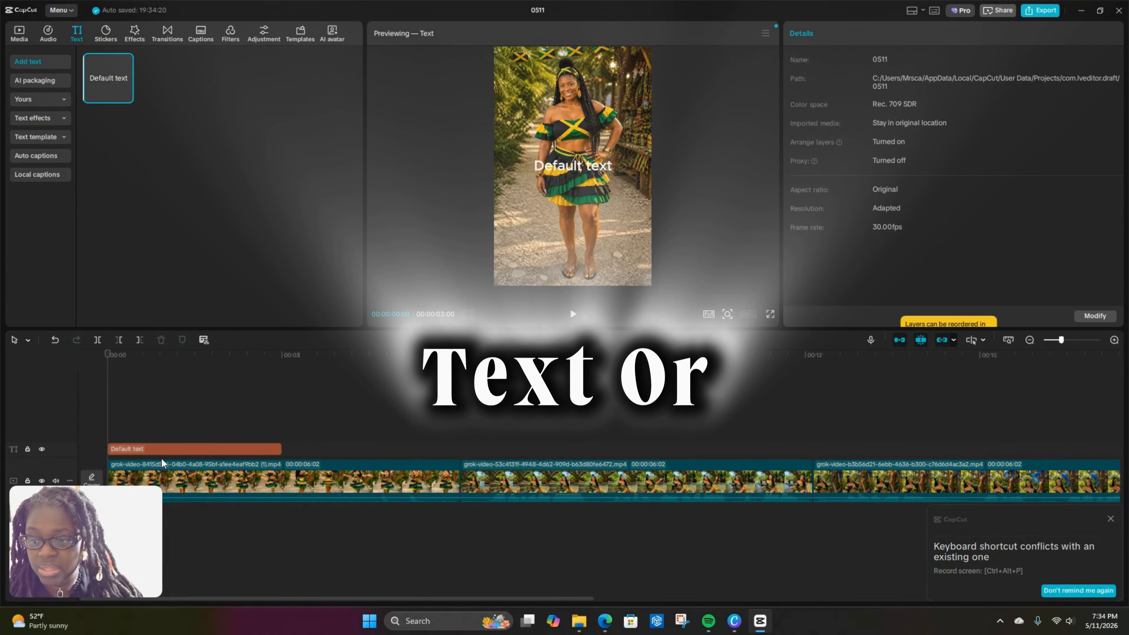
click(163, 449)
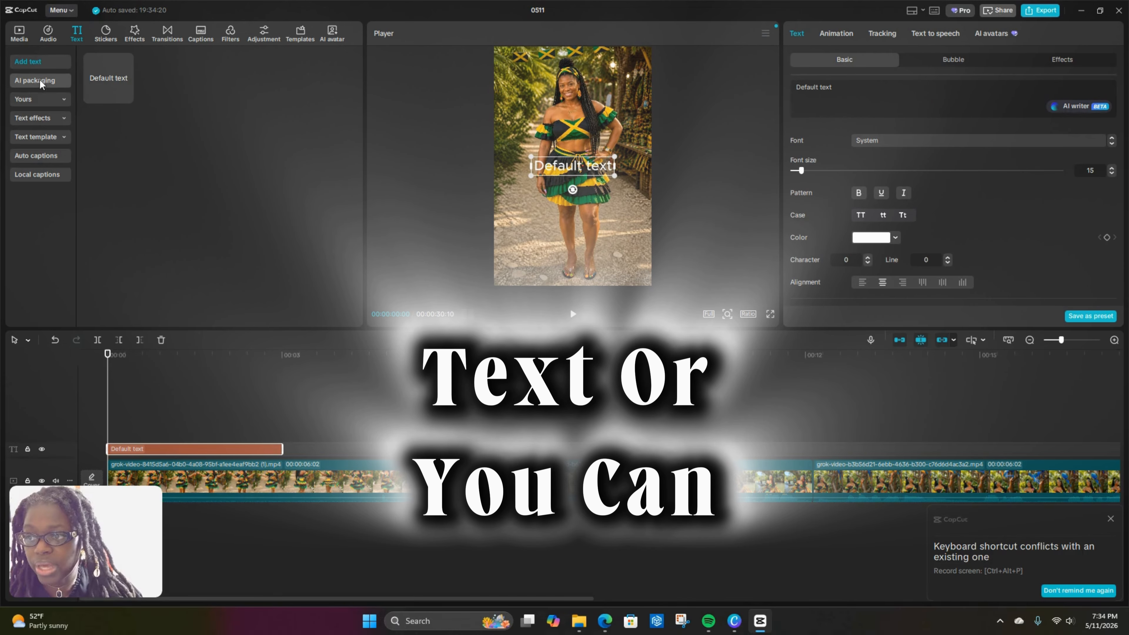
- Look through the AI packaging feature, the saved favorites and the trending text effects for styling the hook text
click(51, 79)
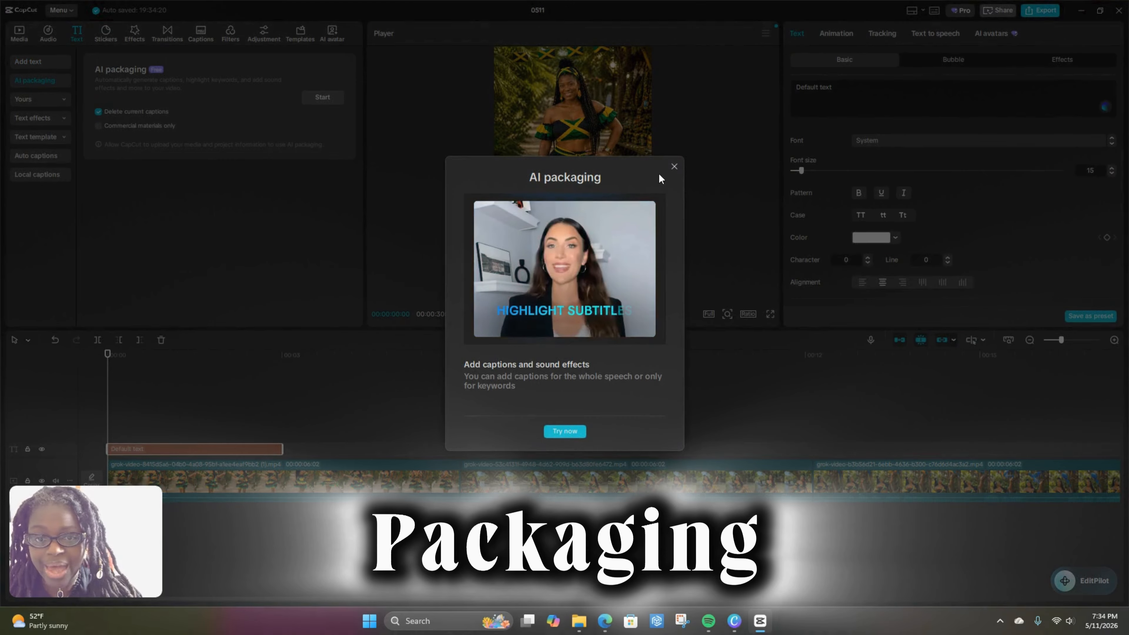
click(673, 167)
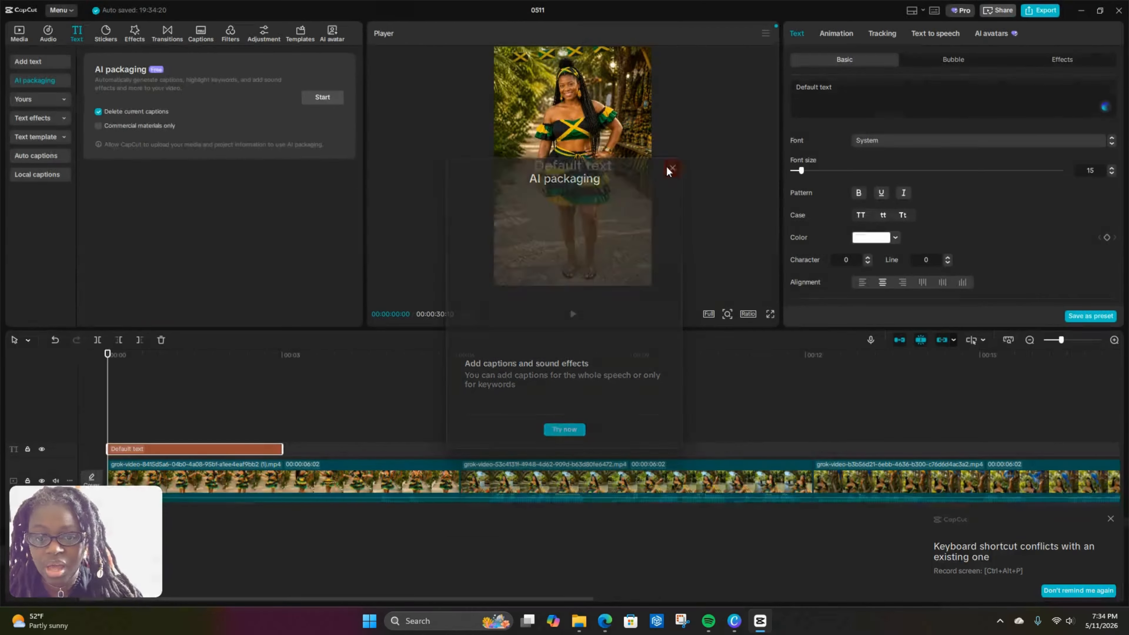
click(40, 119)
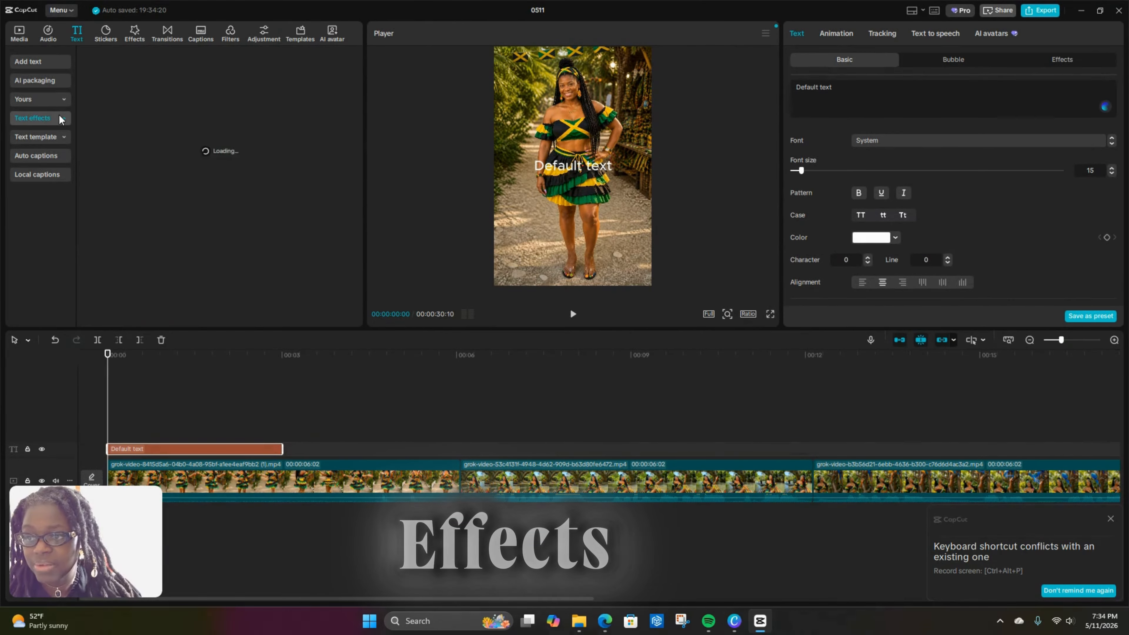
click(62, 99)
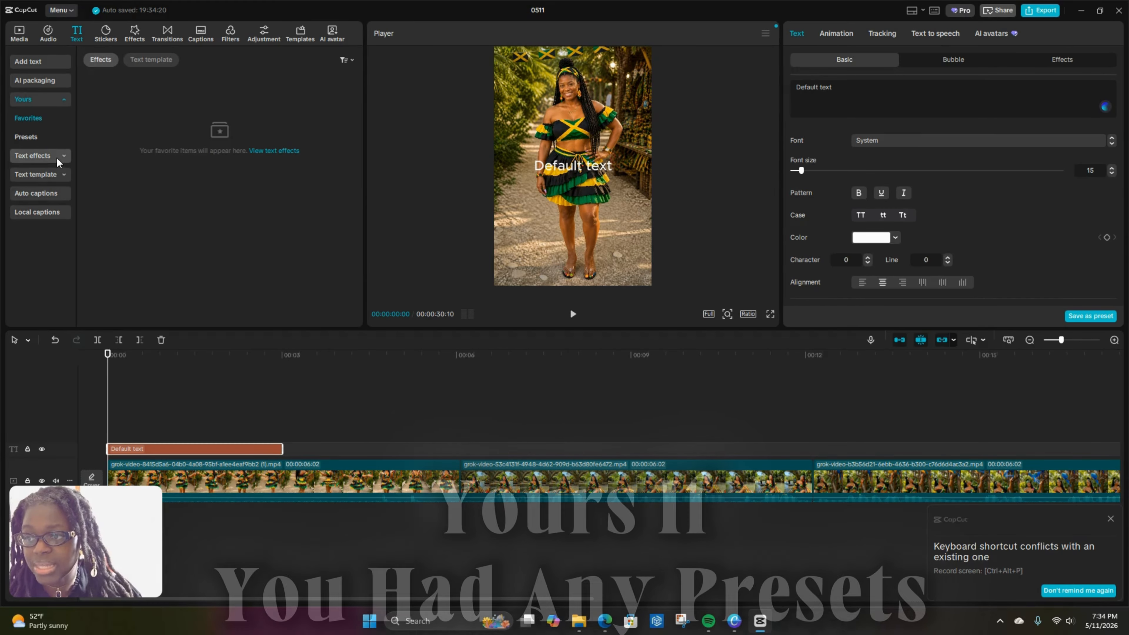
click(57, 156)
scroll(45, 177, down, 3)
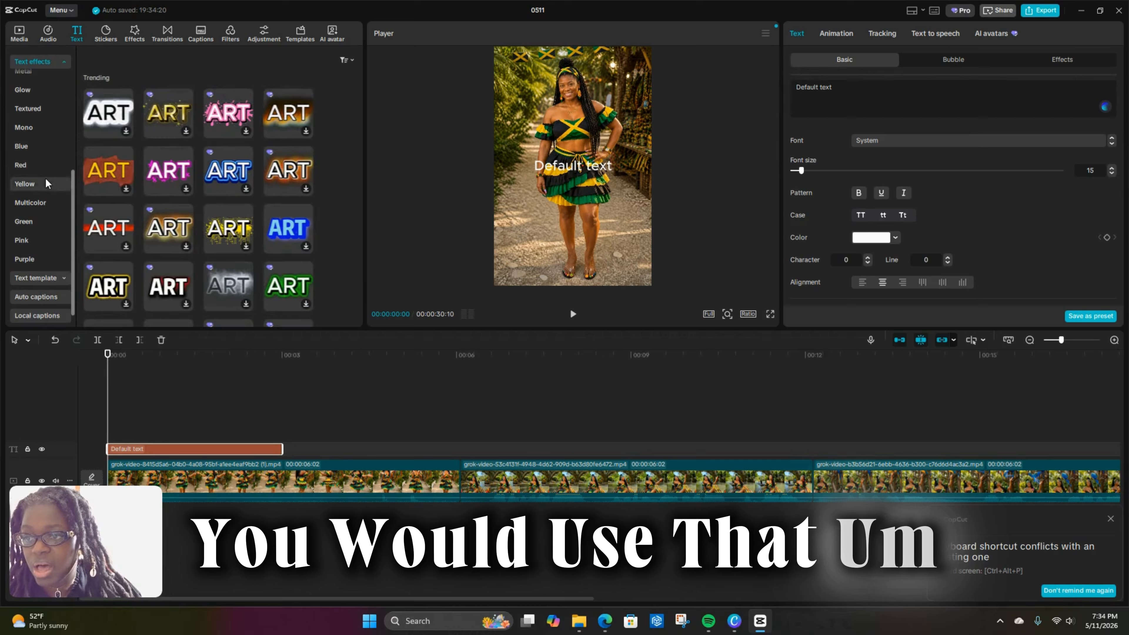
- Browse the trending text templates and the list of template categories
click(58, 273)
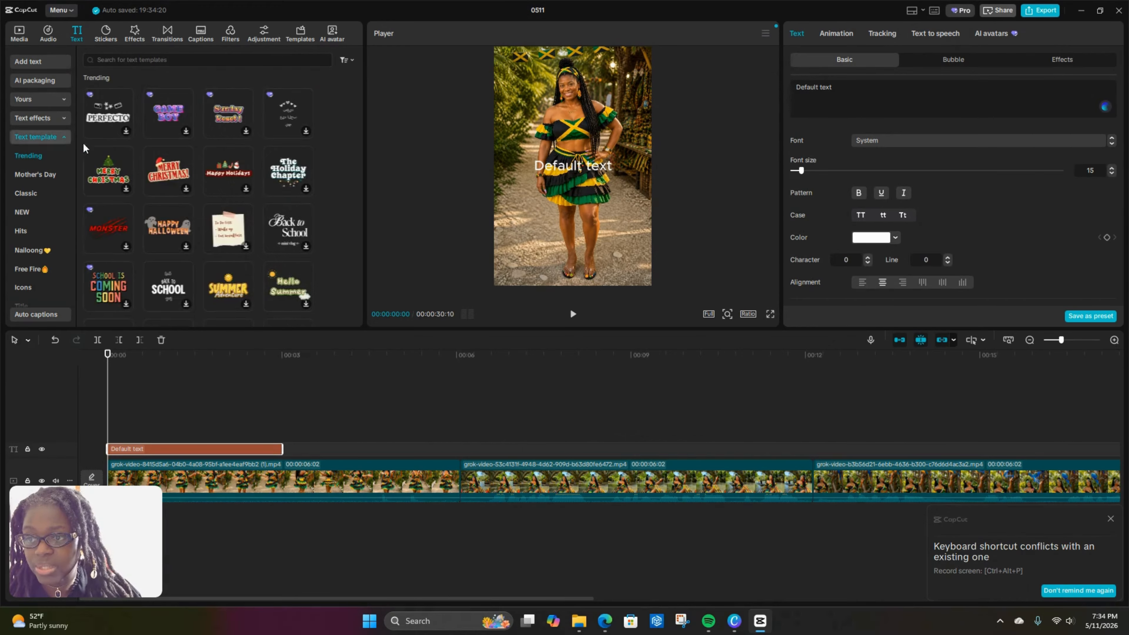
scroll(278, 169, down, 4)
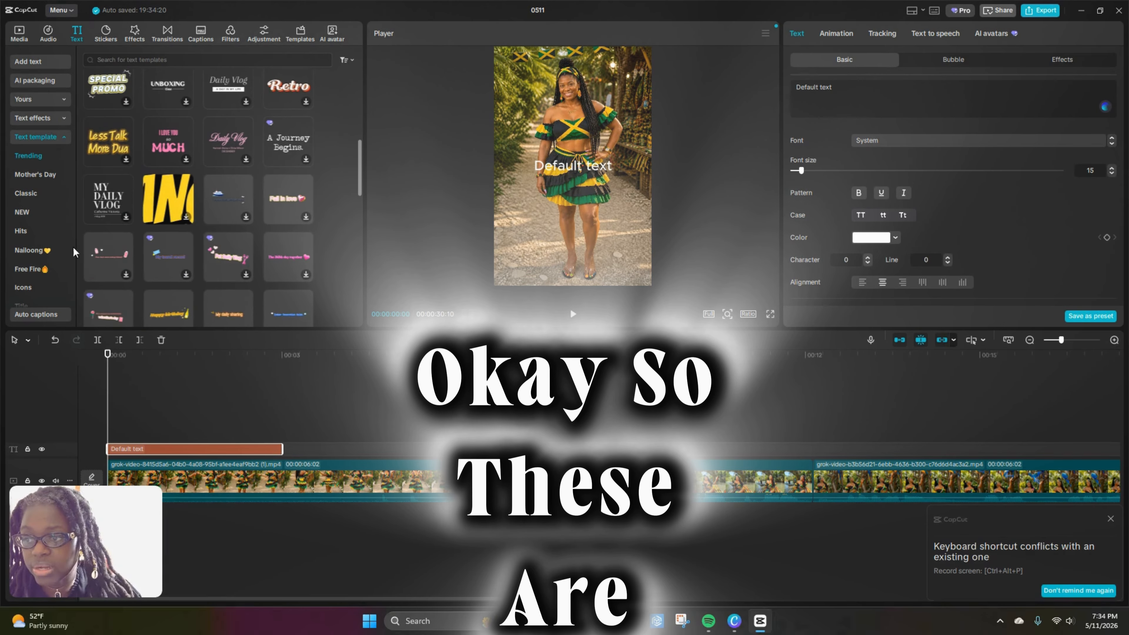
scroll(22, 99, down, 2)
scroll(220, 138, down, 3)
scroll(268, 202, up, 6)
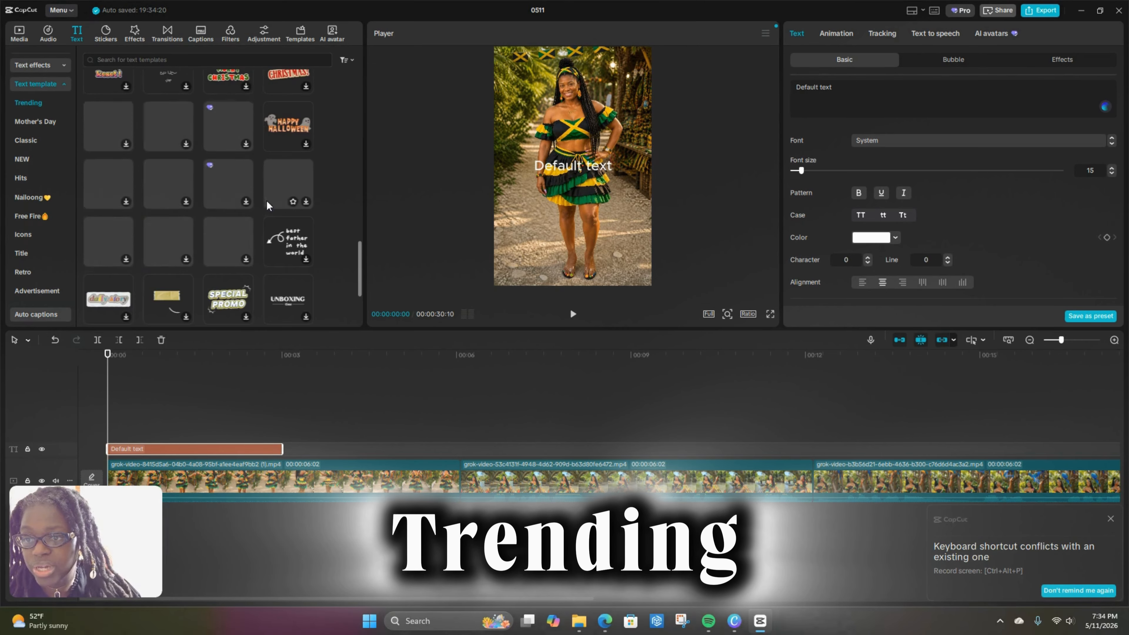
scroll(51, 286, down, 5)
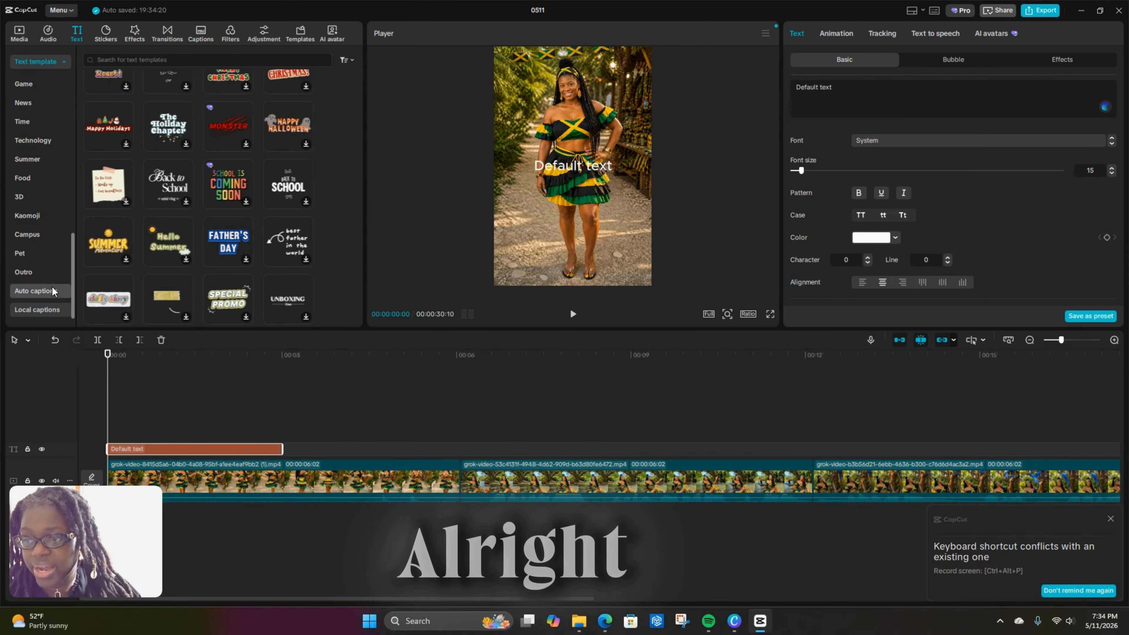
scroll(50, 232, up, 6)
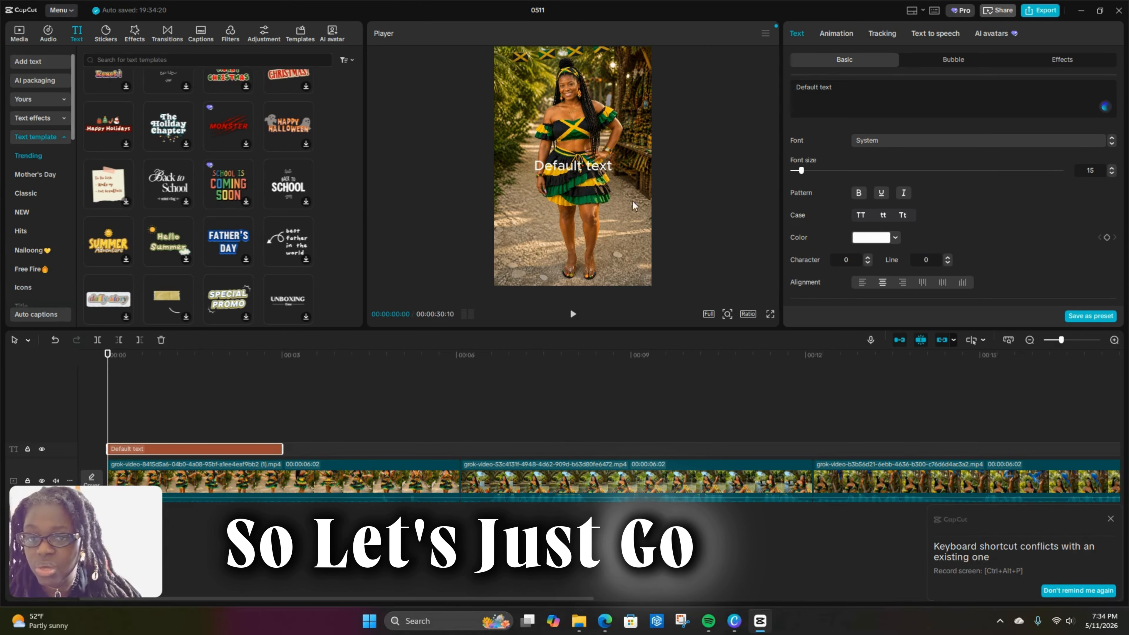
- Delete the default text clip from the start of the timeline
click(586, 172)
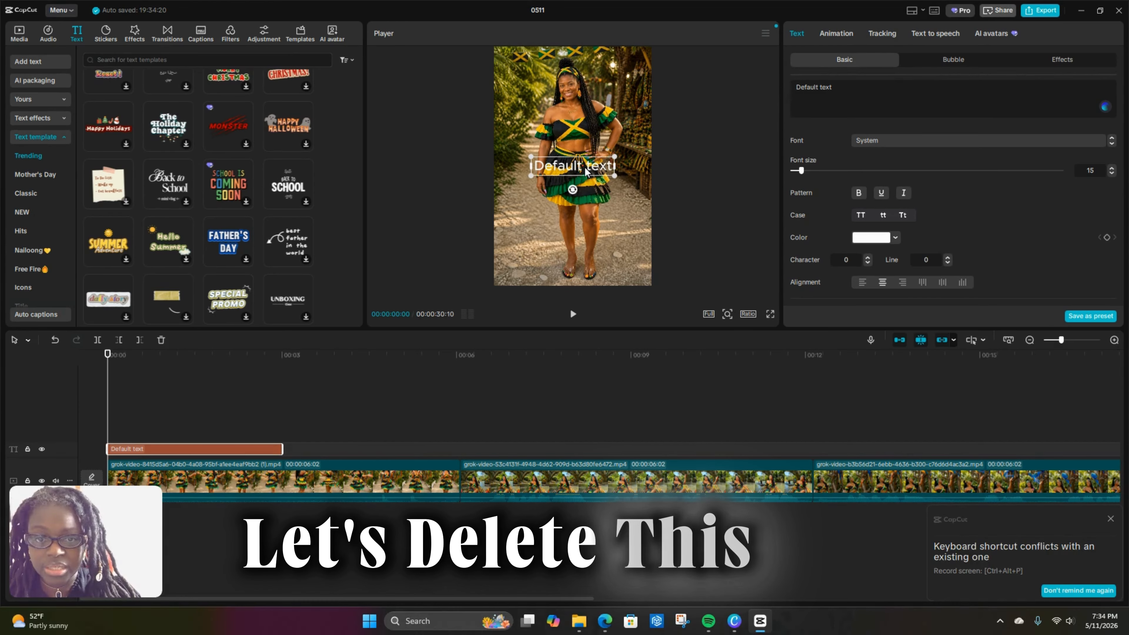
right_click(243, 448)
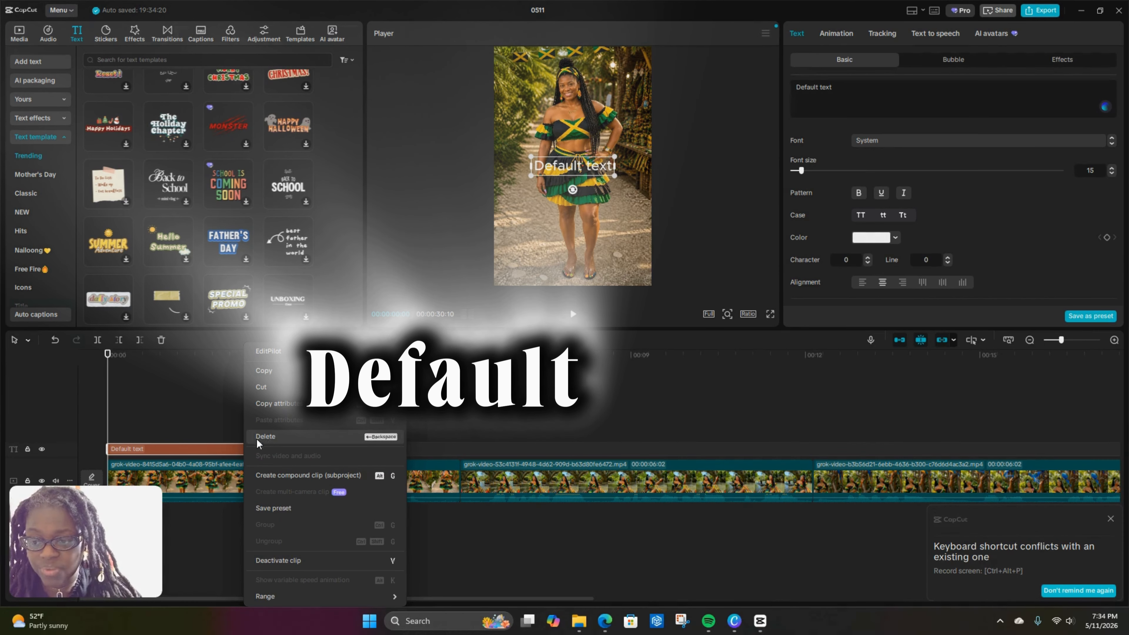
click(265, 436)
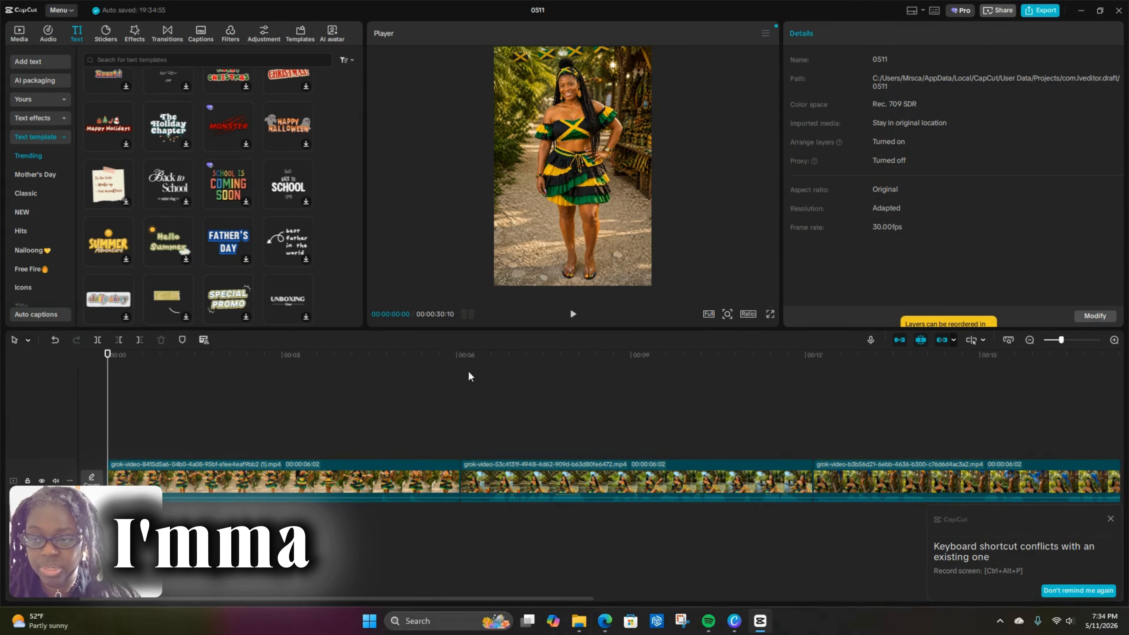
- Examine the trending text templates for an attention-grabbing style that suits the hook
click(431, 376)
scroll(186, 205, down, 10)
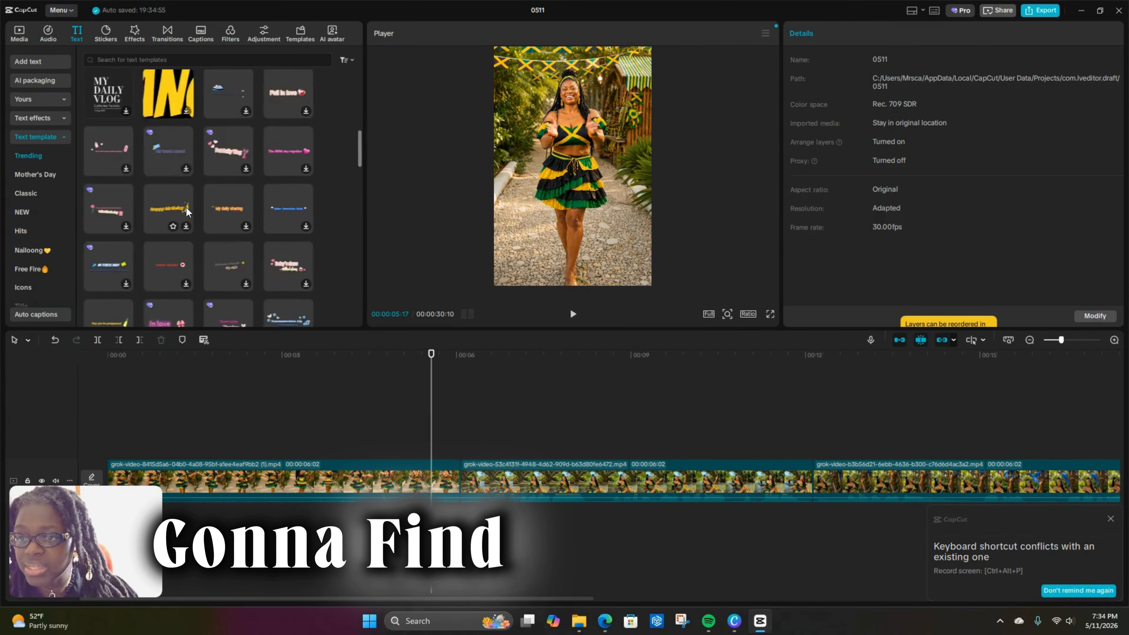
scroll(186, 208, up, 10)
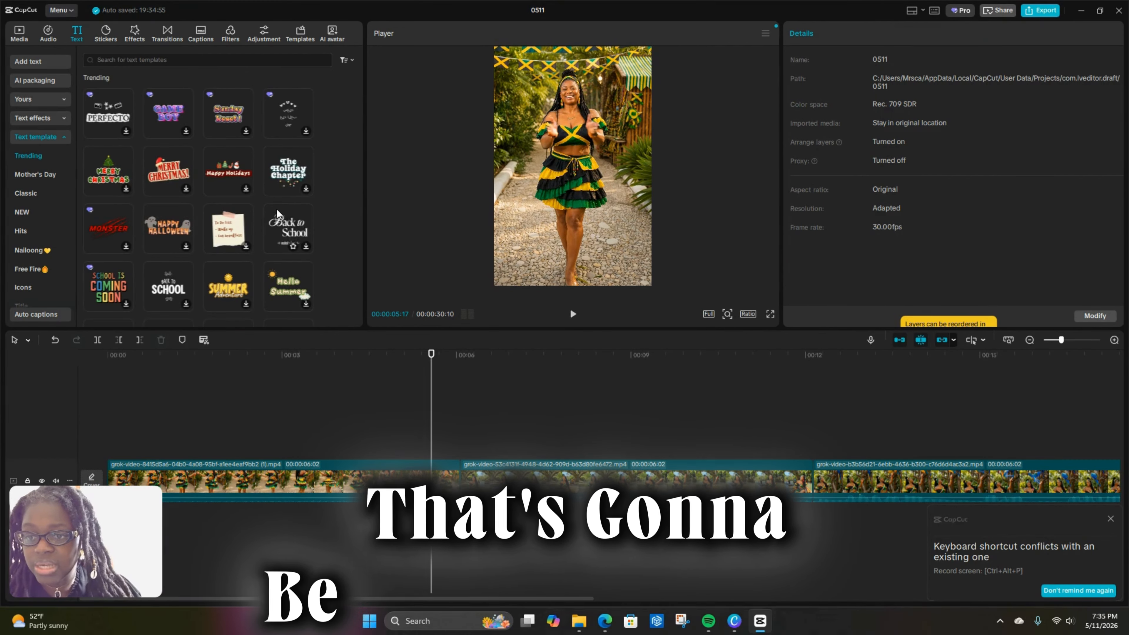
scroll(262, 186, down, 4)
scroll(259, 182, up, 1)
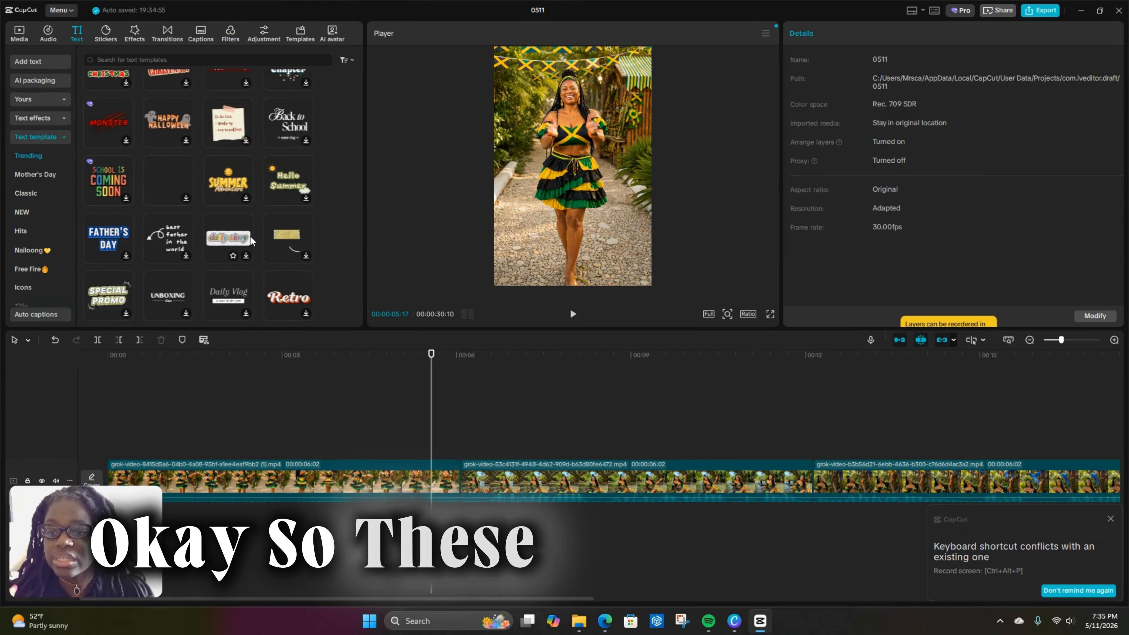
scroll(251, 238, up, 1)
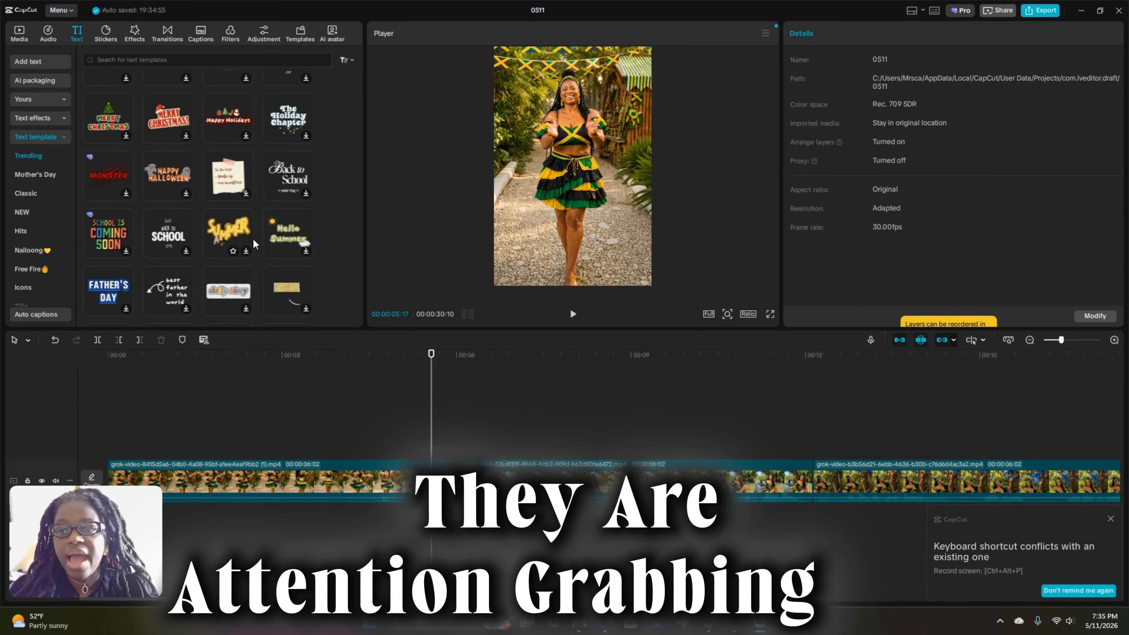
scroll(276, 245, down, 2)
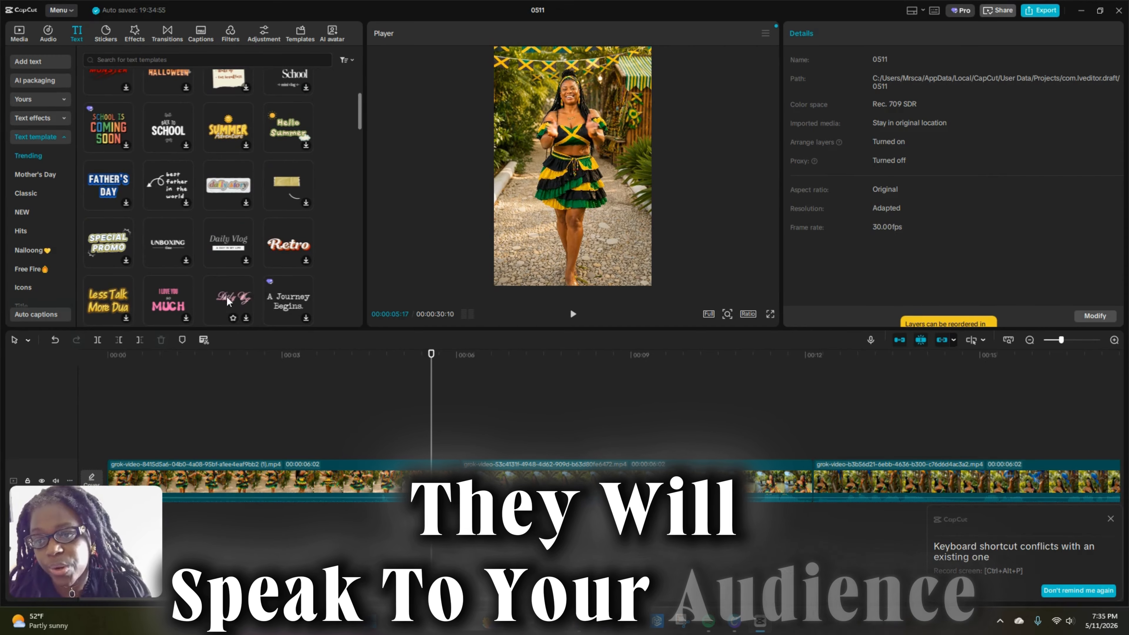
scroll(279, 224, down, 1)
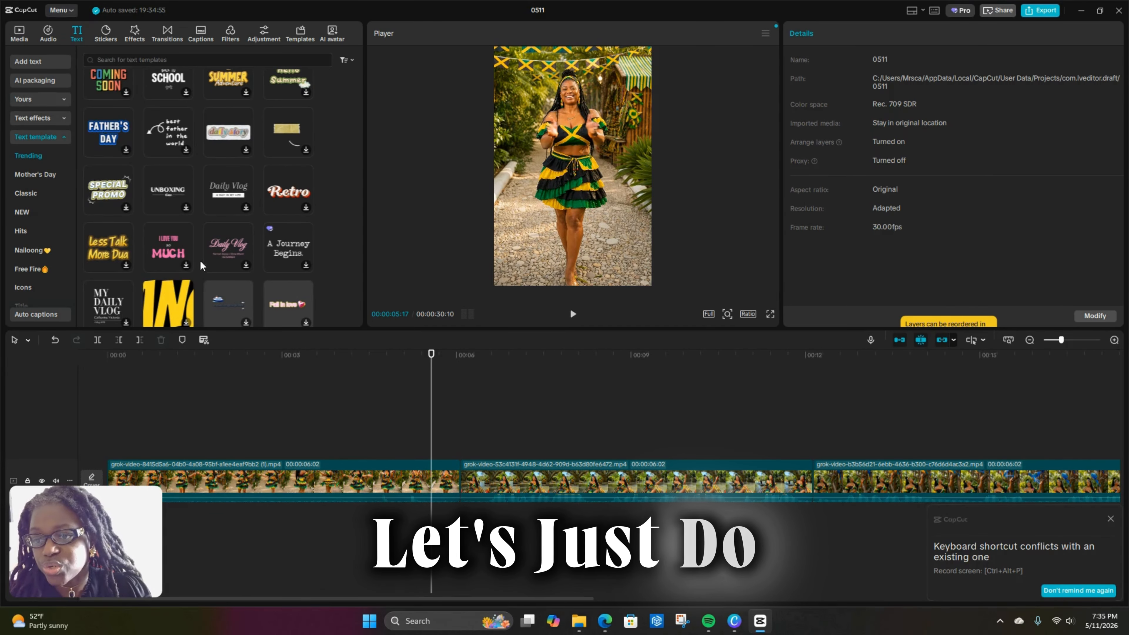
scroll(260, 289, down, 2)
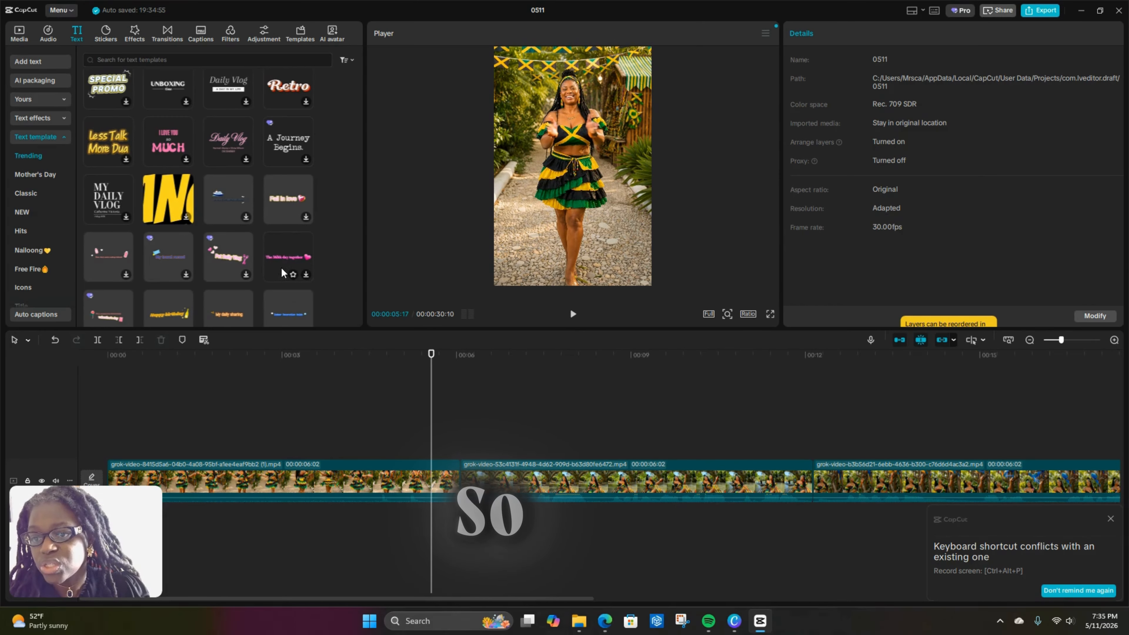
- Preview the comic-style "BANG!" text template and examine further trending templates
click(167, 206)
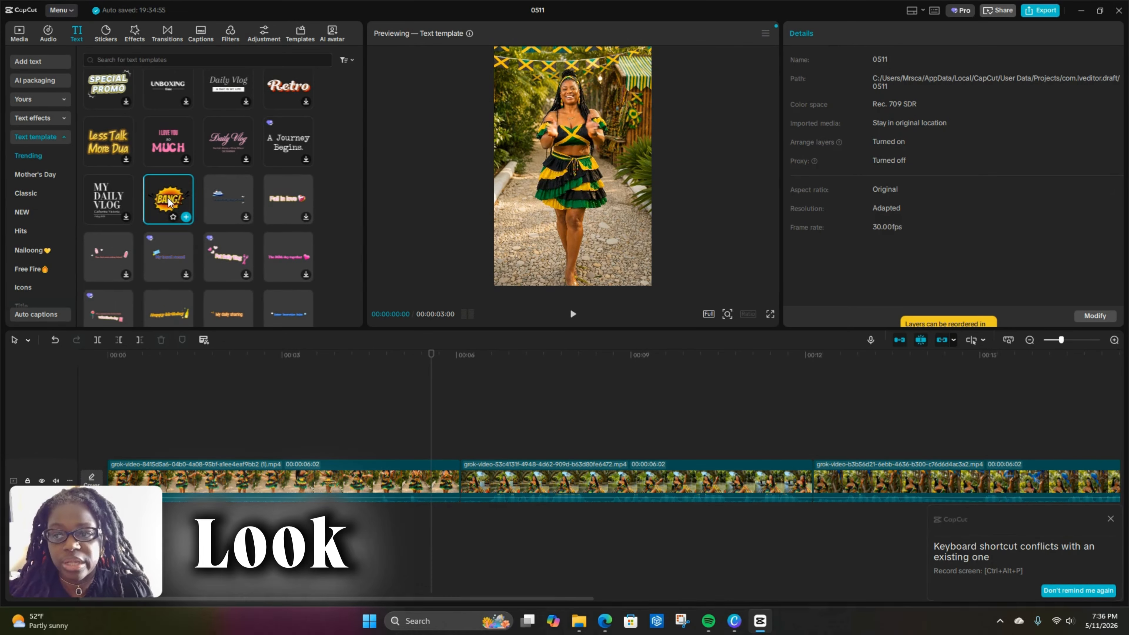
scroll(203, 207, down, 1)
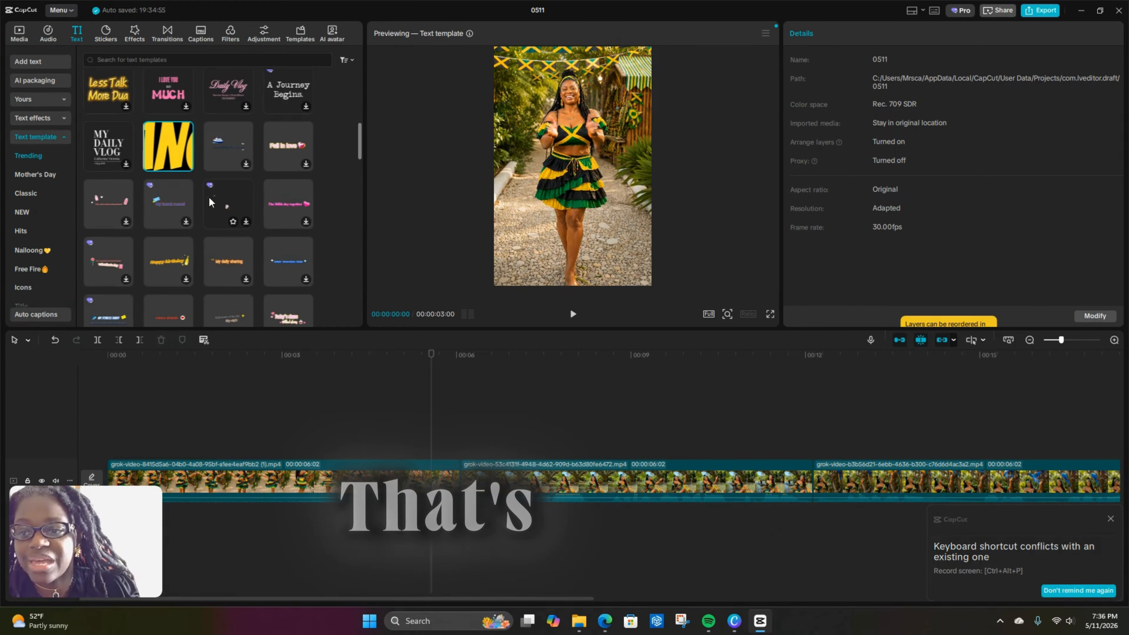
scroll(256, 241, down, 5)
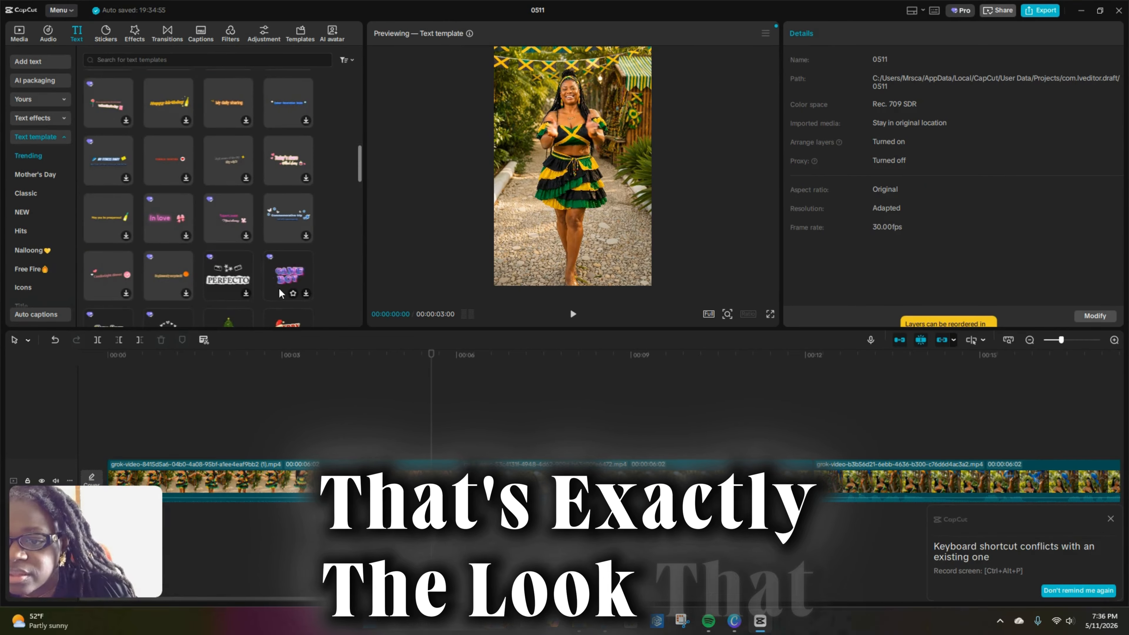
scroll(217, 257, down, 1)
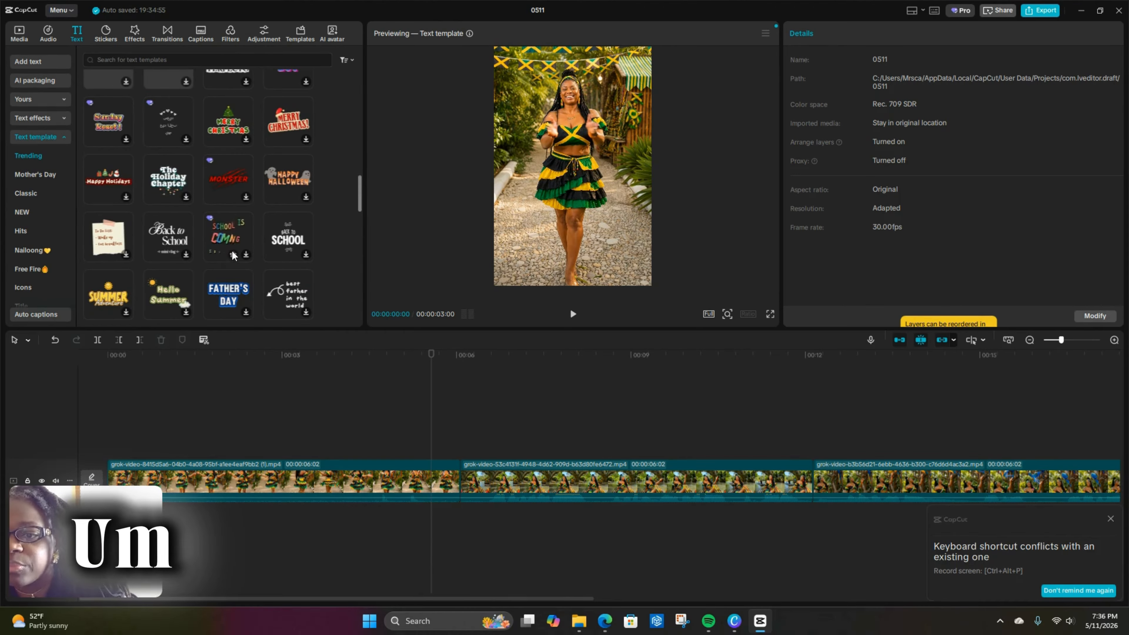
scroll(232, 250, down, 2)
scroll(233, 250, down, 1)
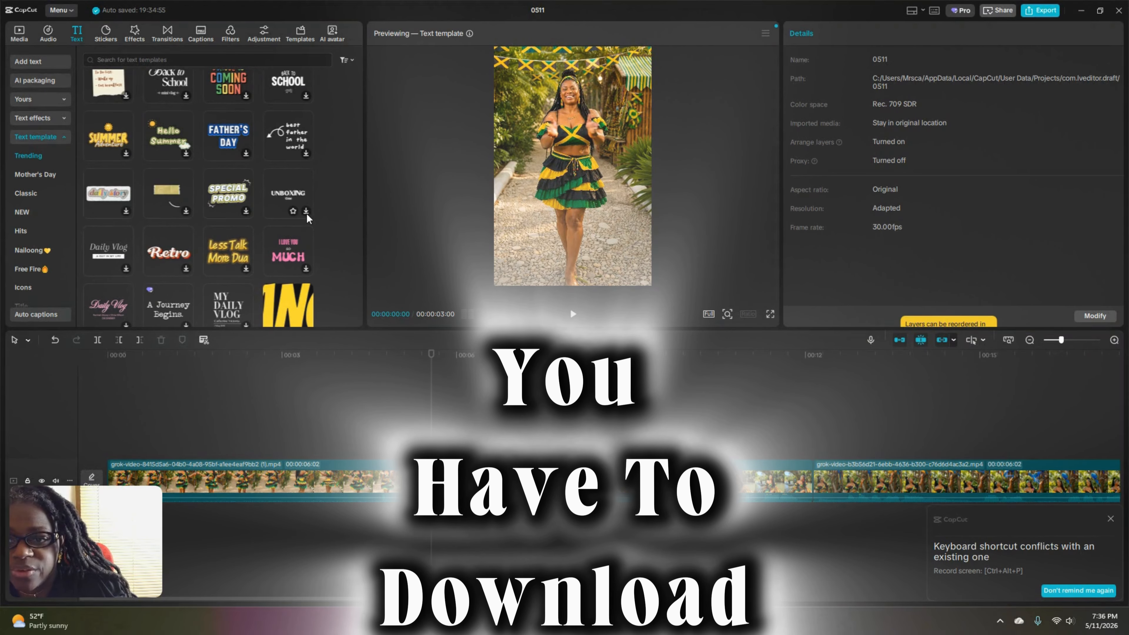
- Download the "UNBOXING time" text template, add it above the start of the first clip, and return the playhead to the beginning
click(307, 212)
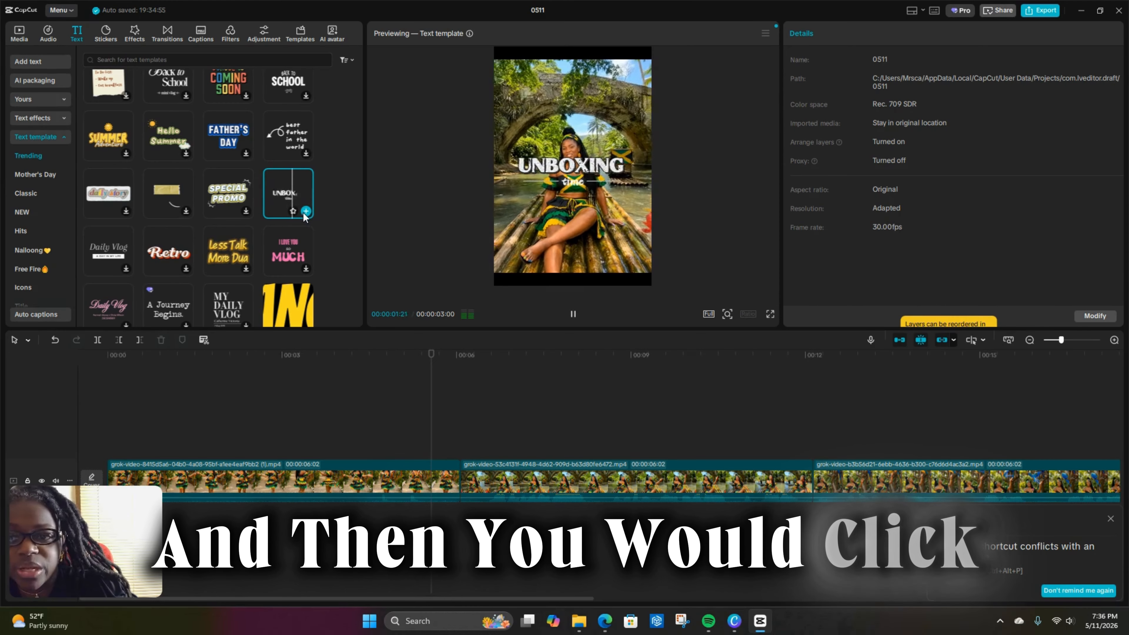
click(307, 210)
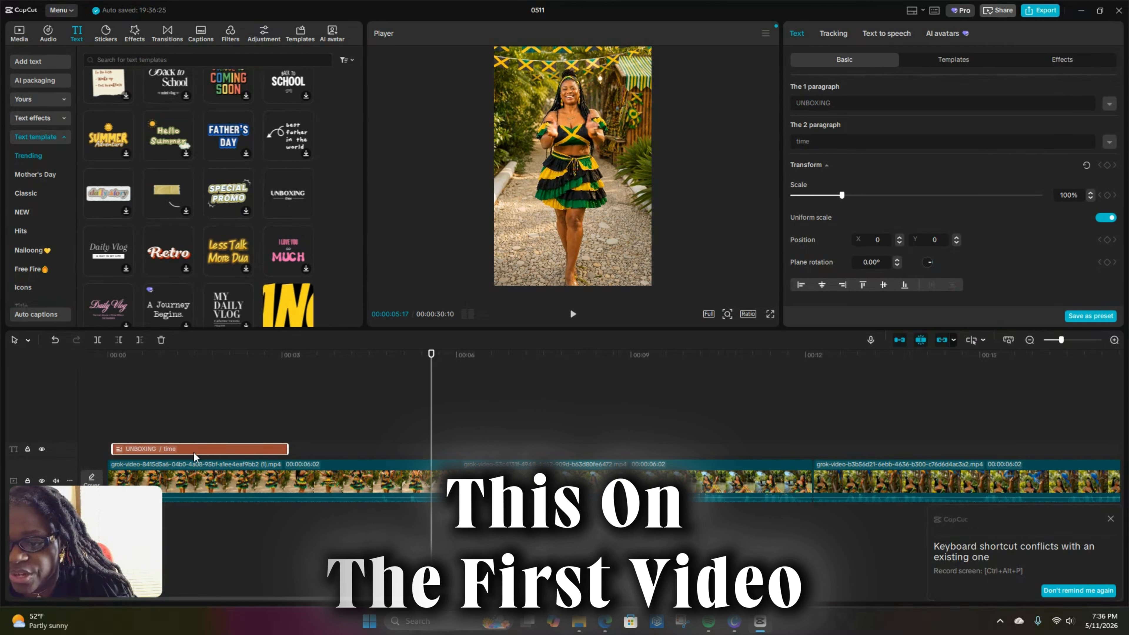
drag(433, 358, 108, 356)
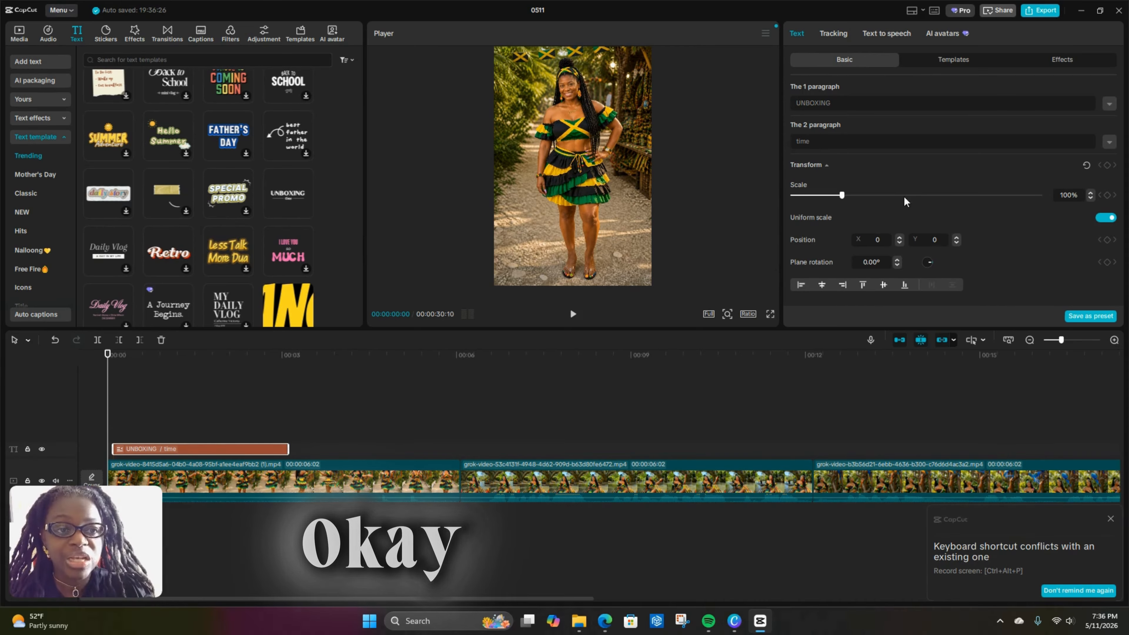
- Scale the text template to 204% and set its first paragraph to "This is how I turn simple AI clips into content people actually watch."
click(903, 196)
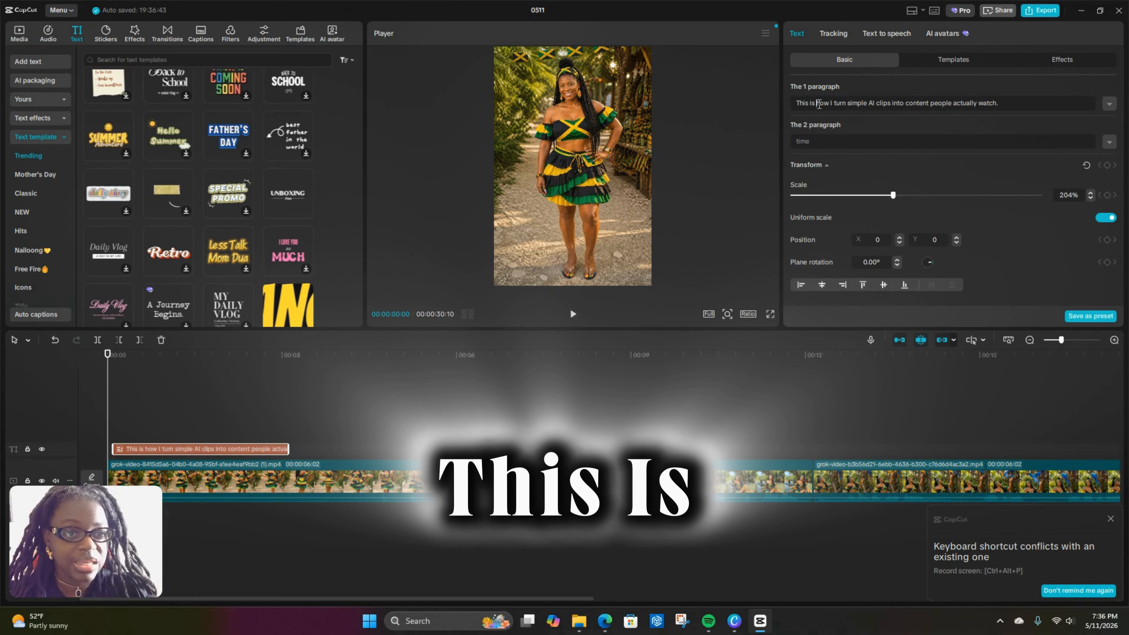
drag(817, 103, 1019, 103)
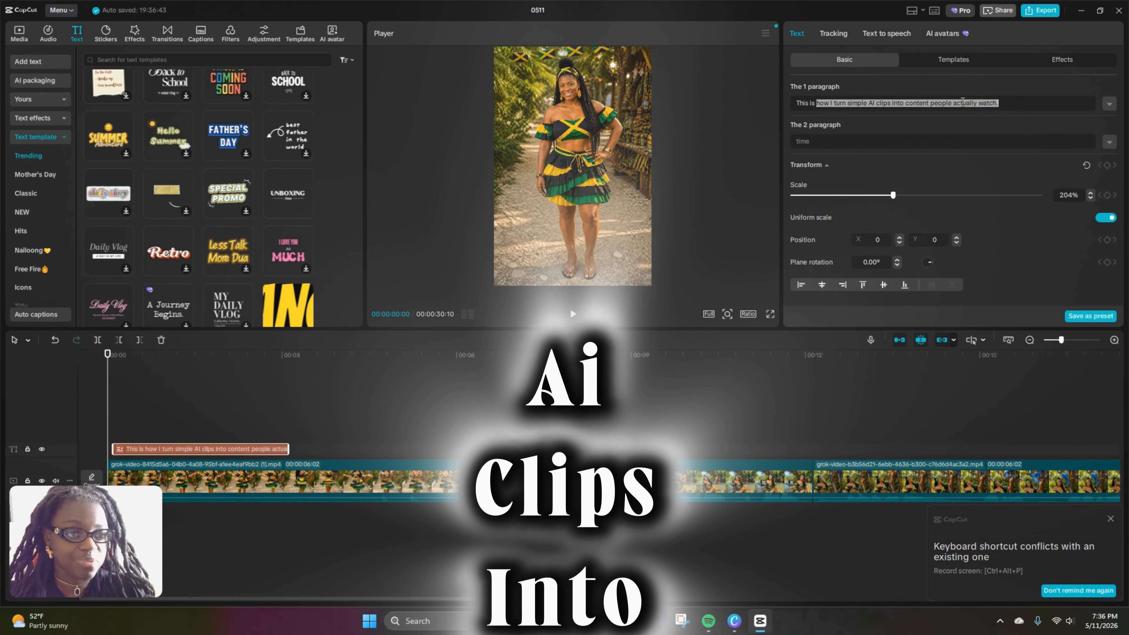
click(866, 102)
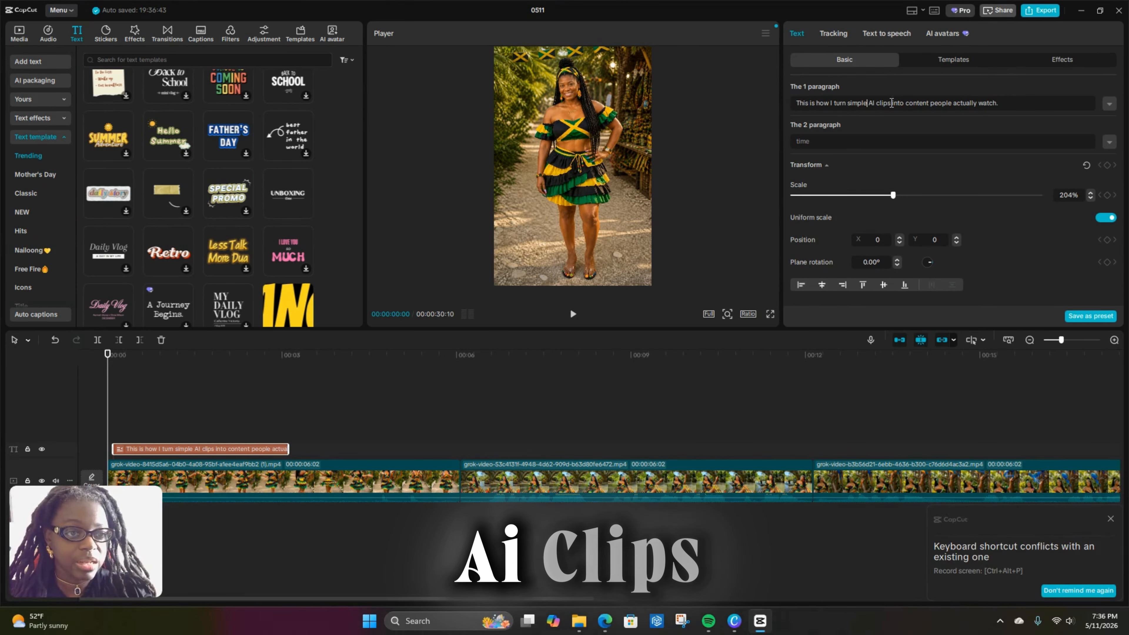
- Move "into content people actually watch." from the first paragraph into the second paragraph, replacing "time"
drag(891, 102, 998, 103)
key(ctrl+c)
right_click(967, 106)
click(1013, 131)
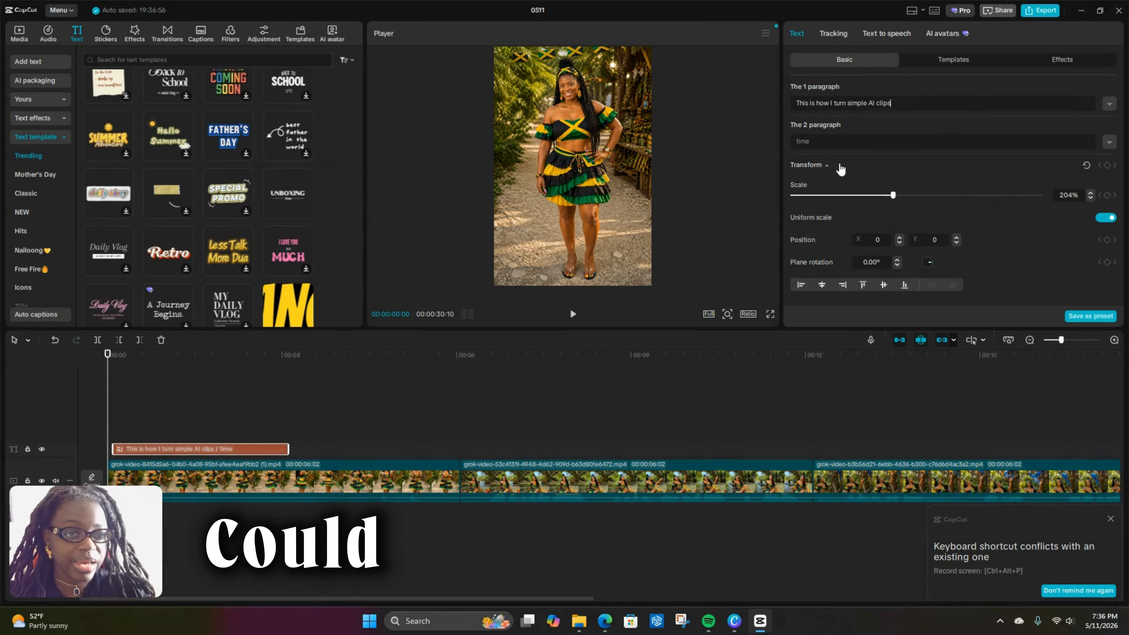
right_click(817, 143)
click(841, 141)
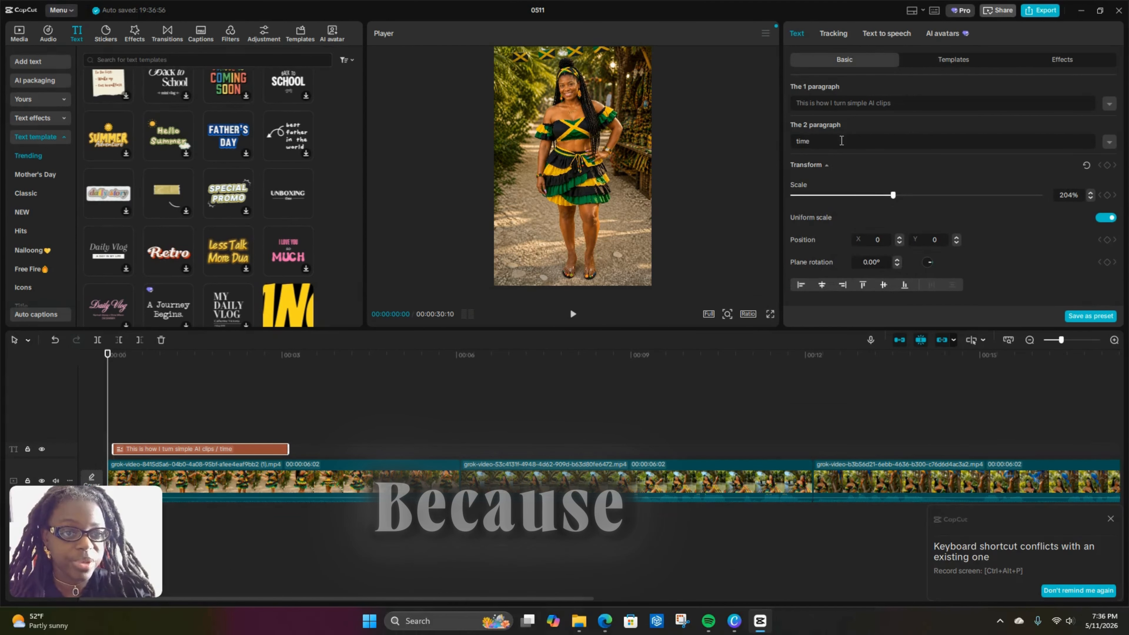
key(ctrl+v)
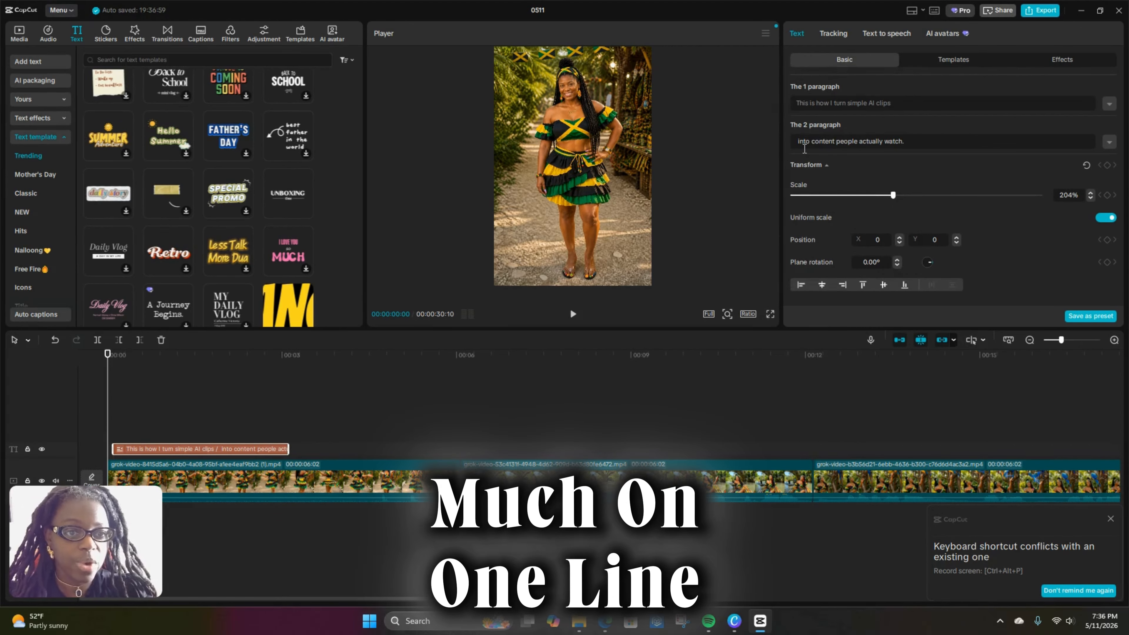
click(799, 143)
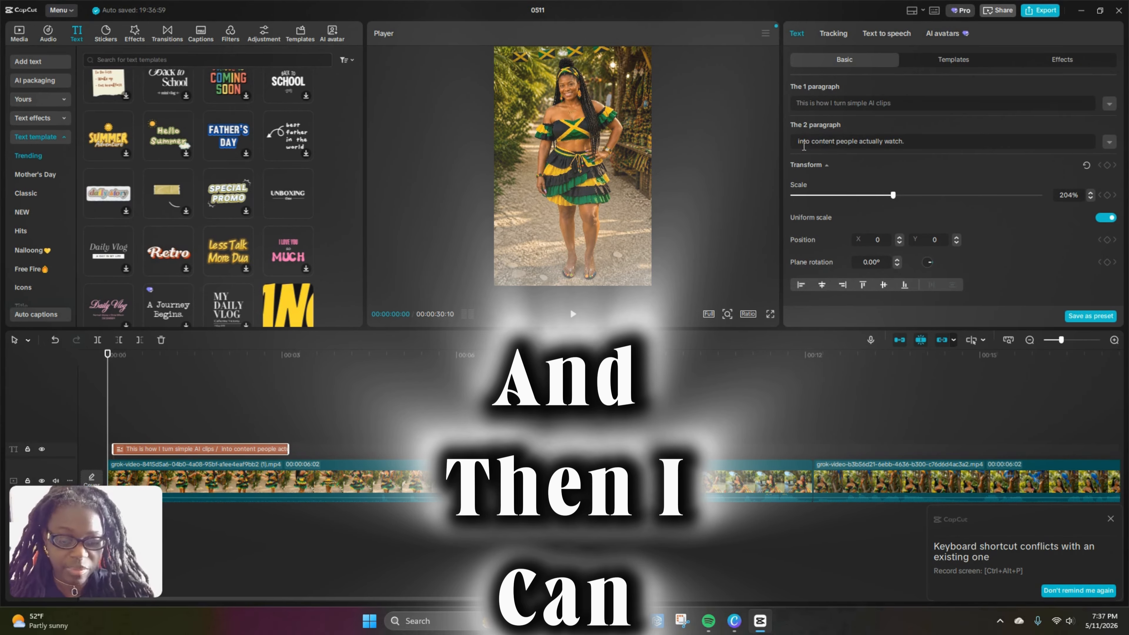
- Capitalize "Into" in the template's second paragraph and scale the whole text template to 44%
text(I)
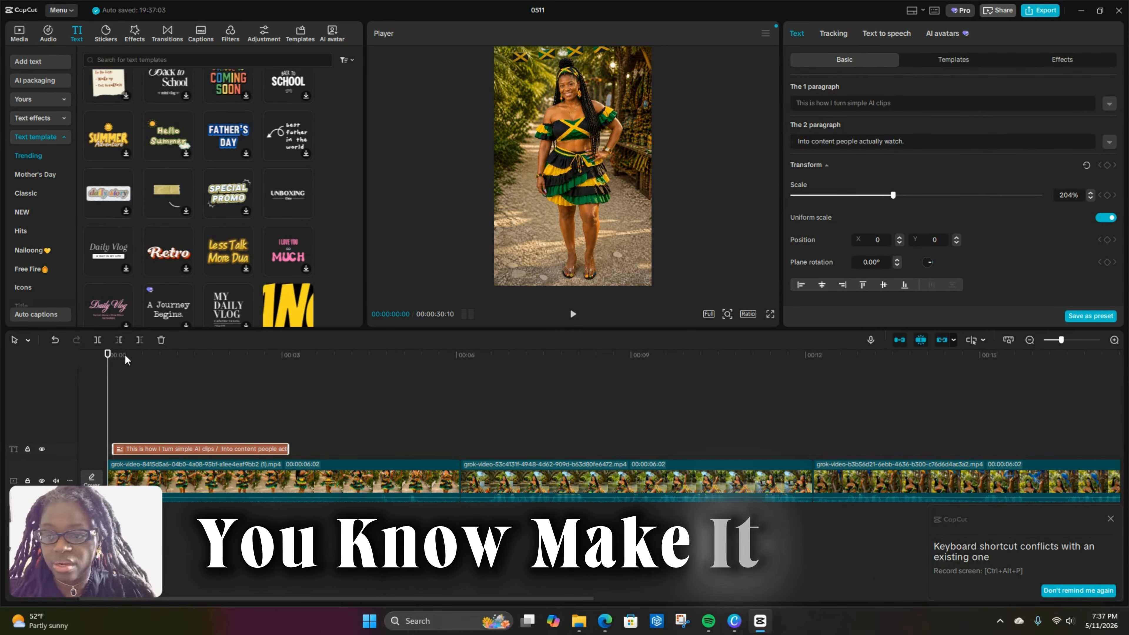
drag(107, 355, 153, 361)
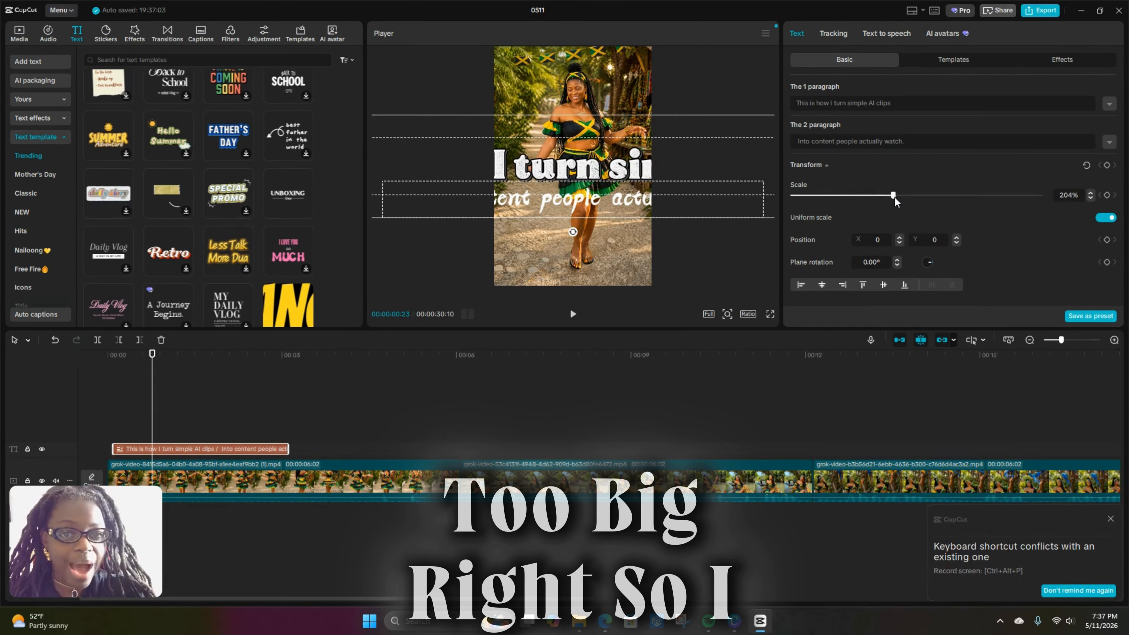
drag(893, 196, 815, 205)
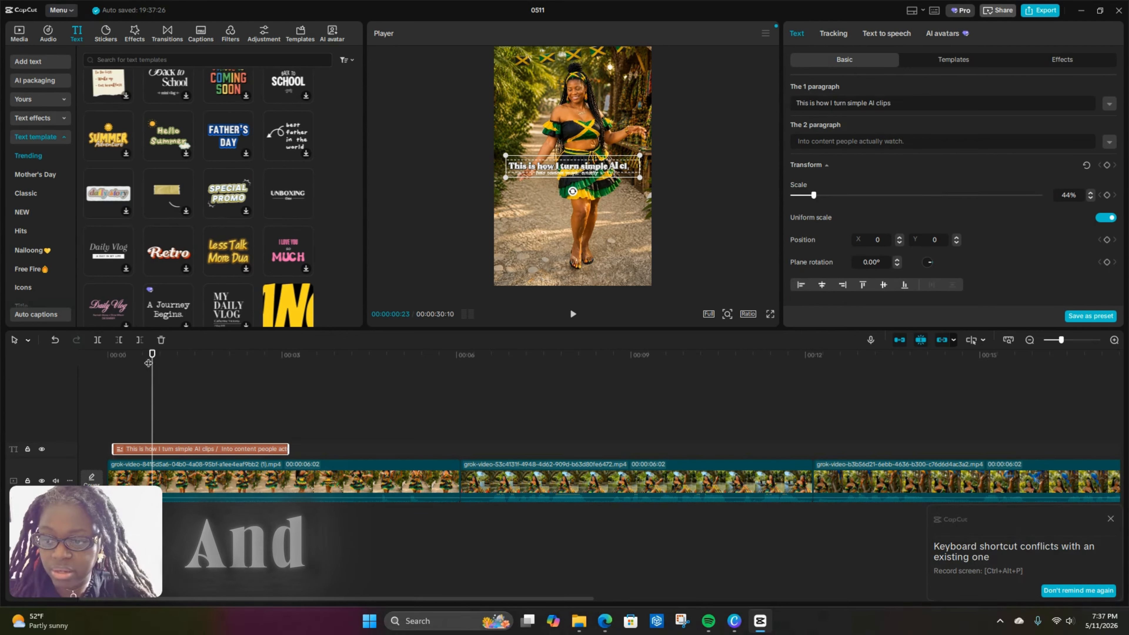
- Play the opening of the video from the beginning to check the resized hook text
drag(151, 360, 76, 363)
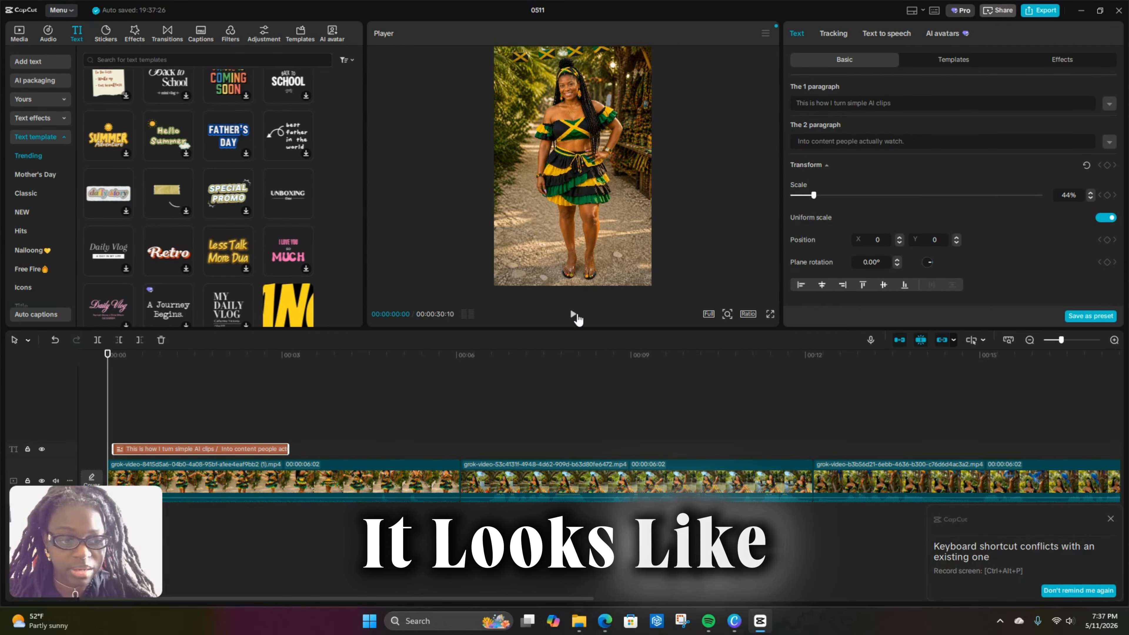
click(574, 315)
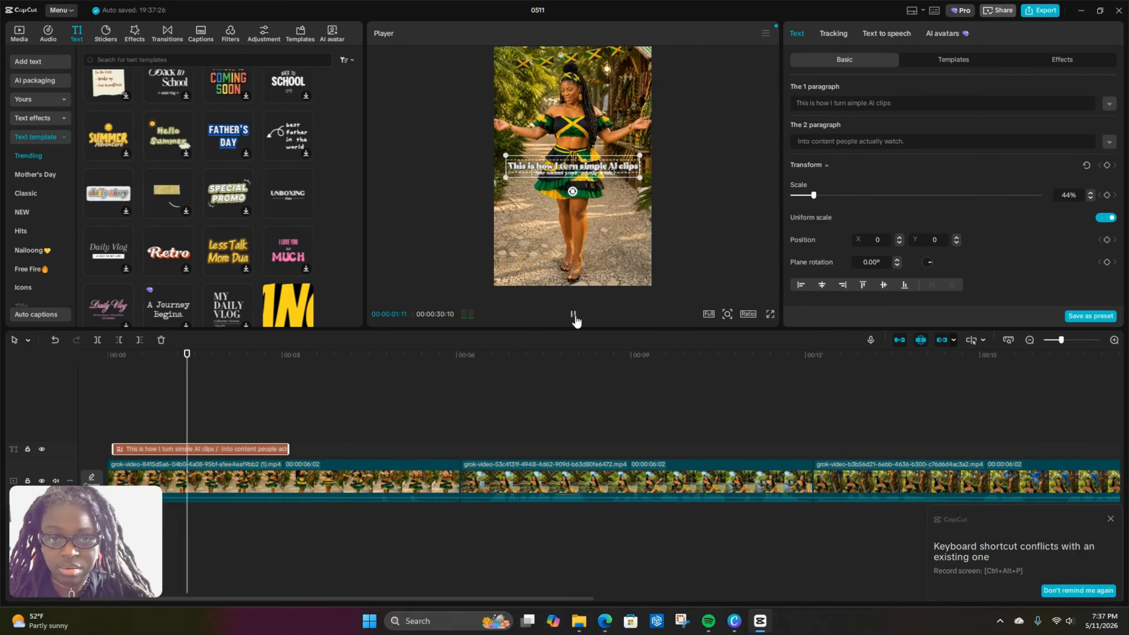
click(573, 314)
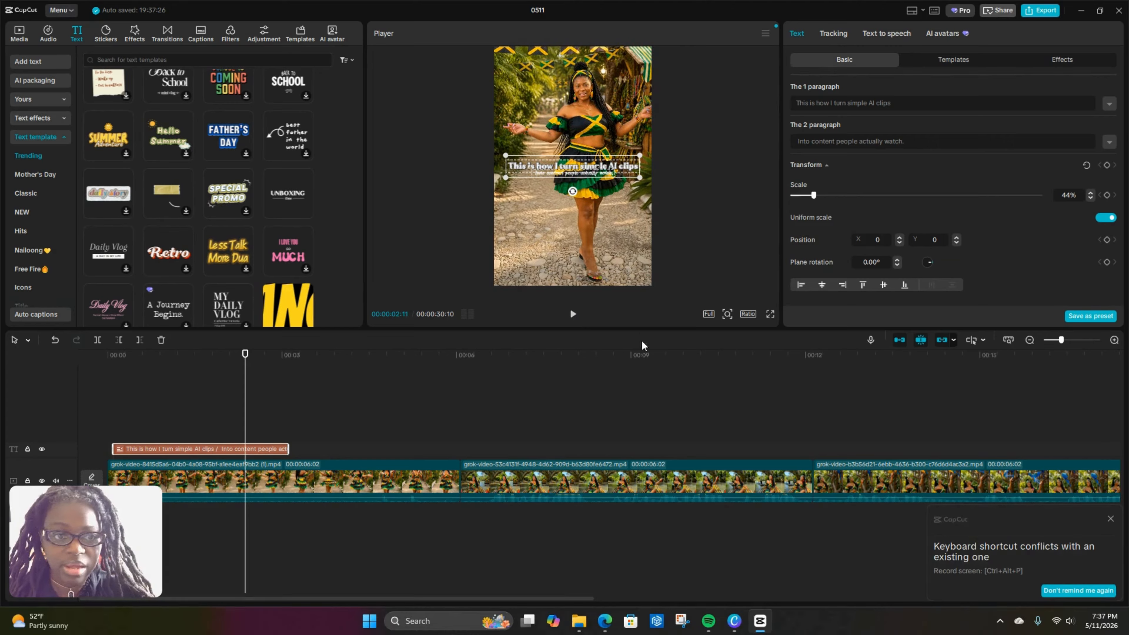
click(637, 353)
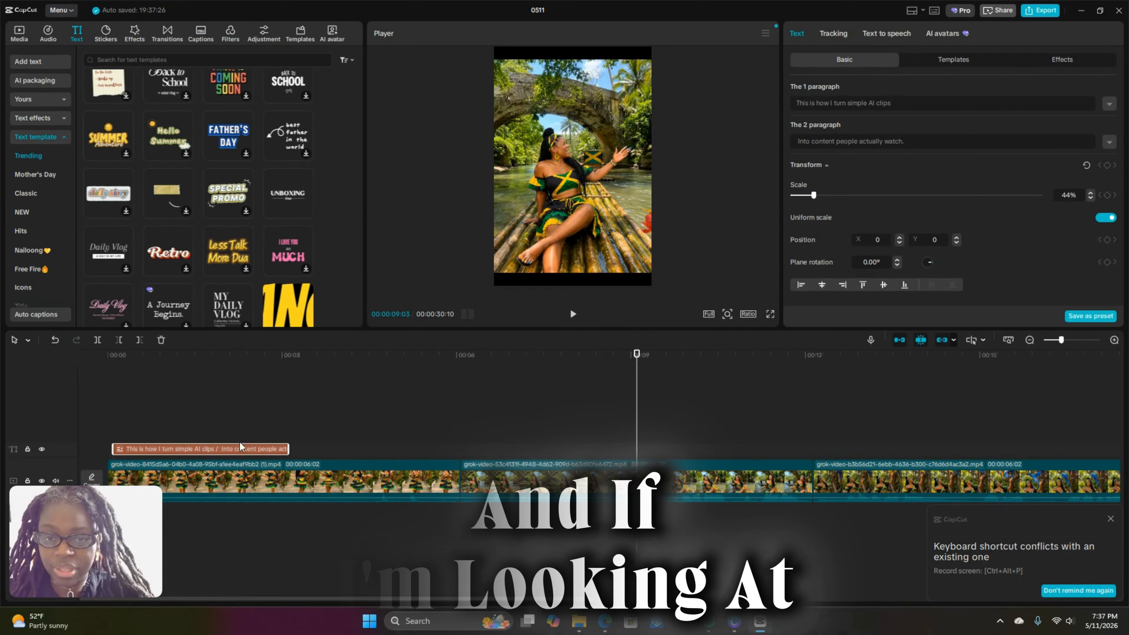
click(240, 423)
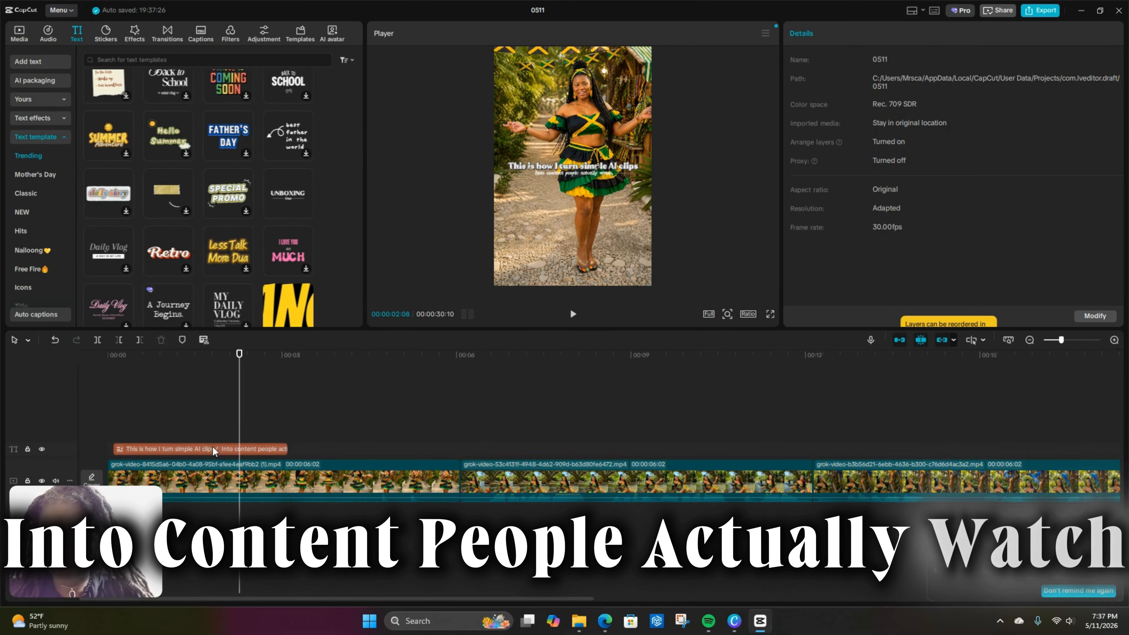
- Set the font size of the text template's second paragraph to 16
click(541, 173)
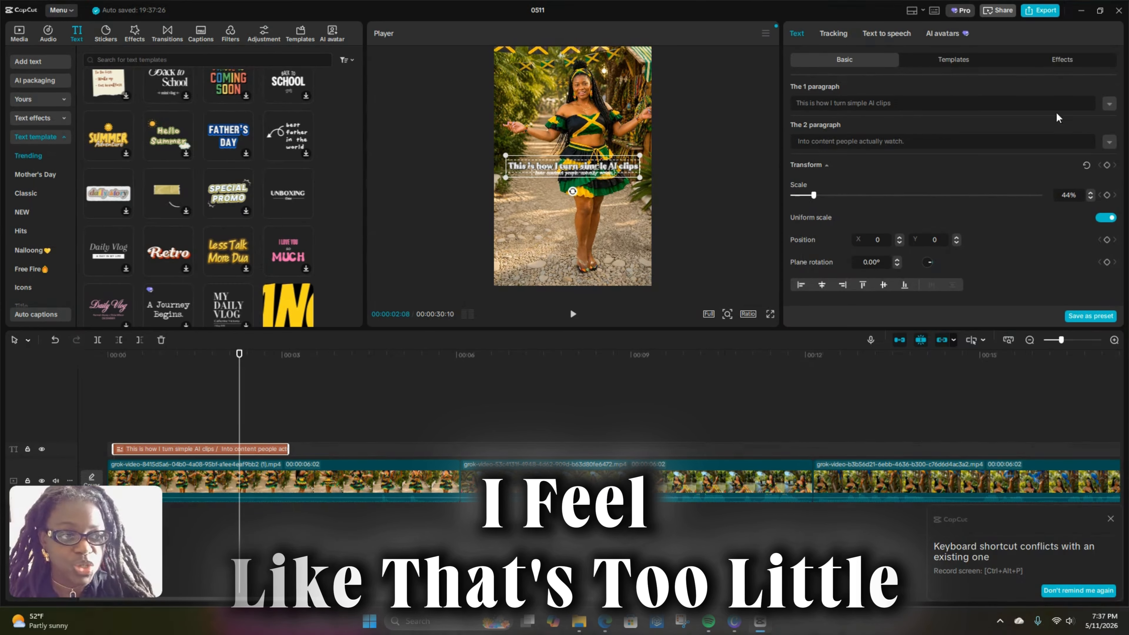
click(1105, 144)
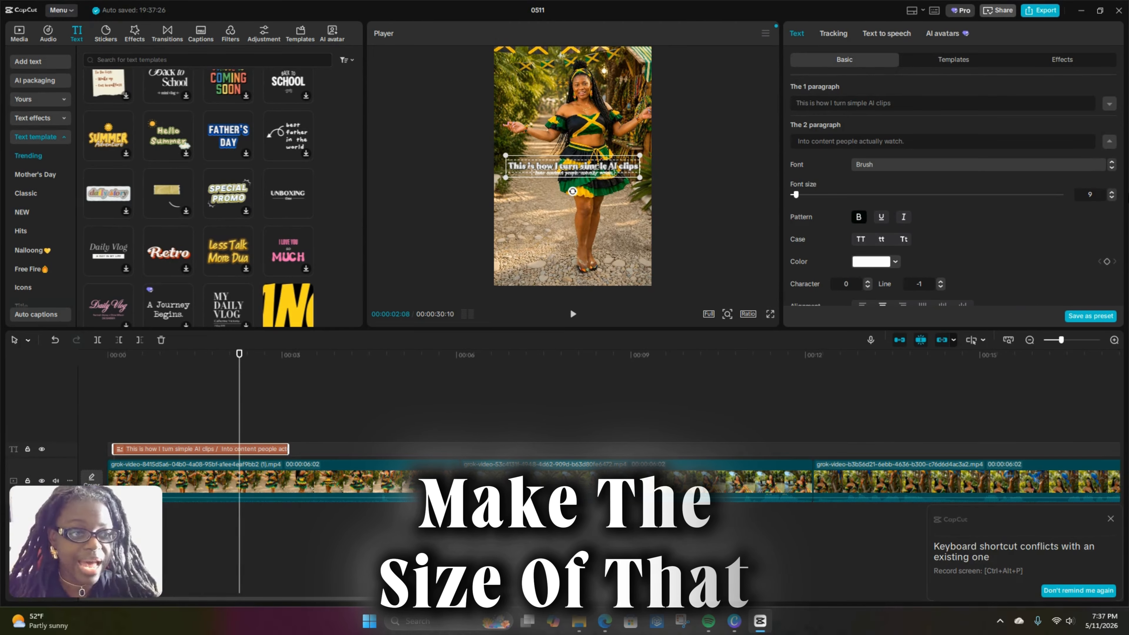
click(1113, 192)
click(1113, 192)
click(1113, 193)
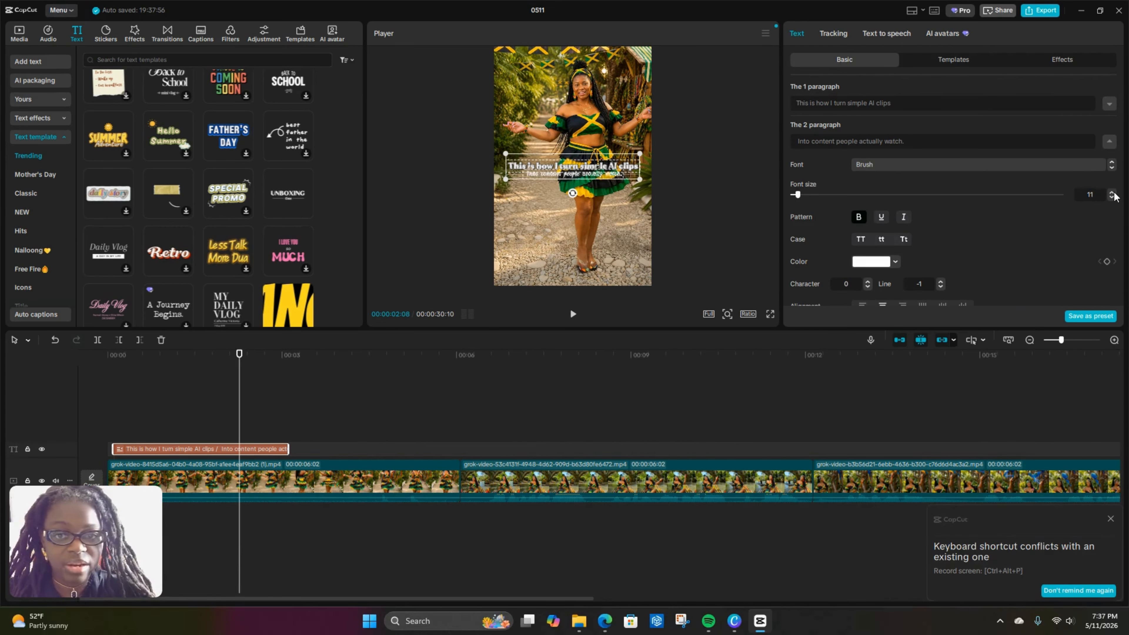
click(1113, 192)
click(1113, 192)
click(1113, 193)
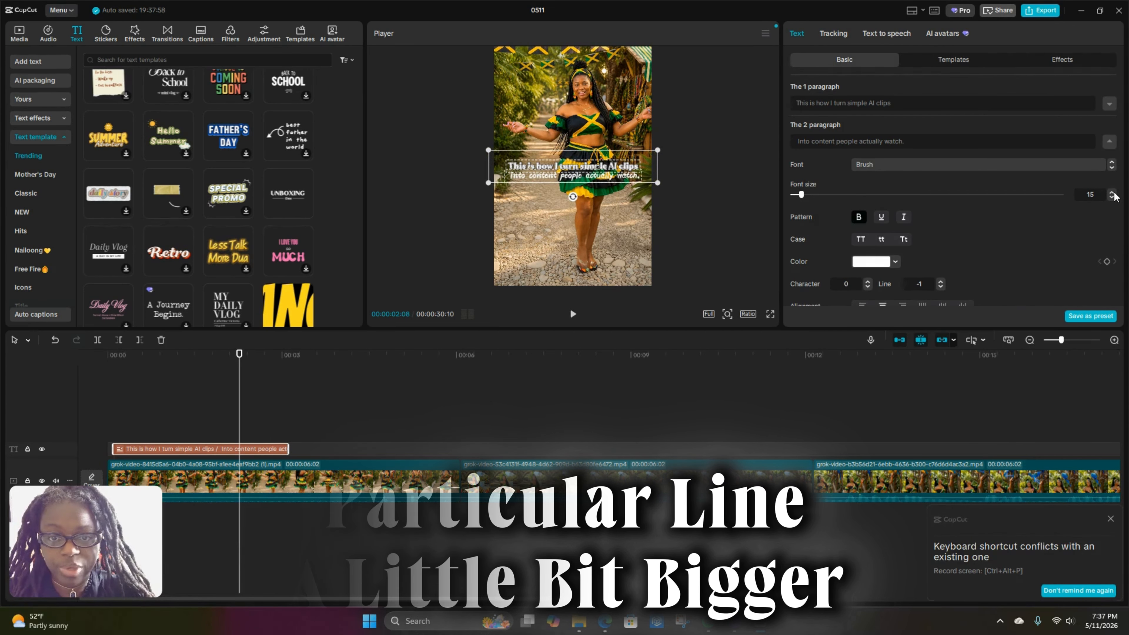
click(1113, 193)
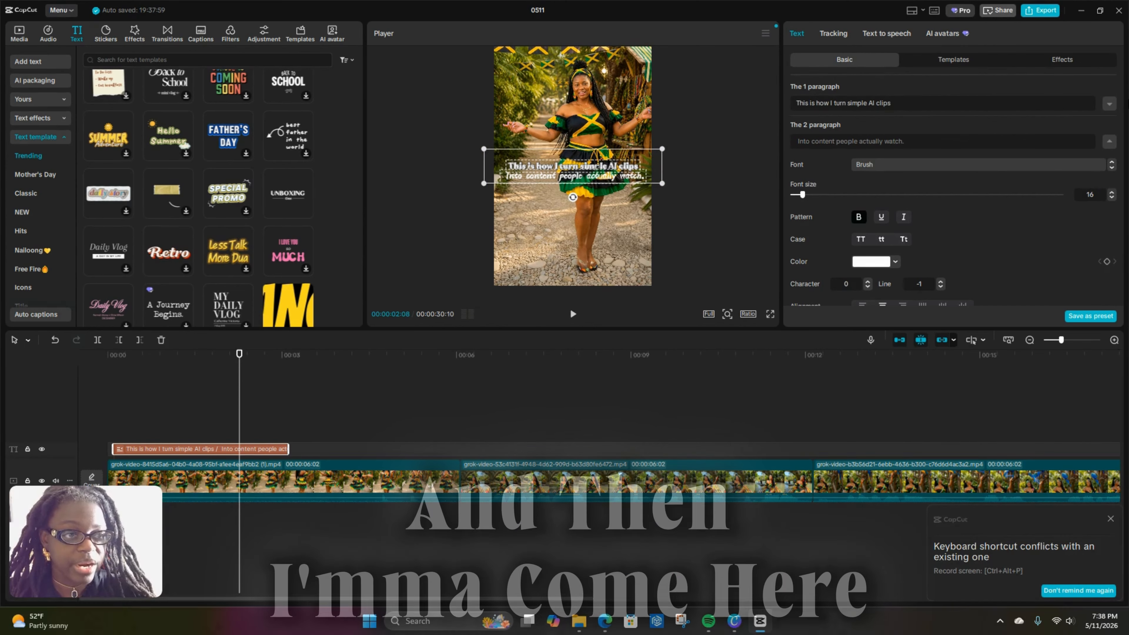
- Set the font size of the text template's first paragraph to 27
click(1109, 103)
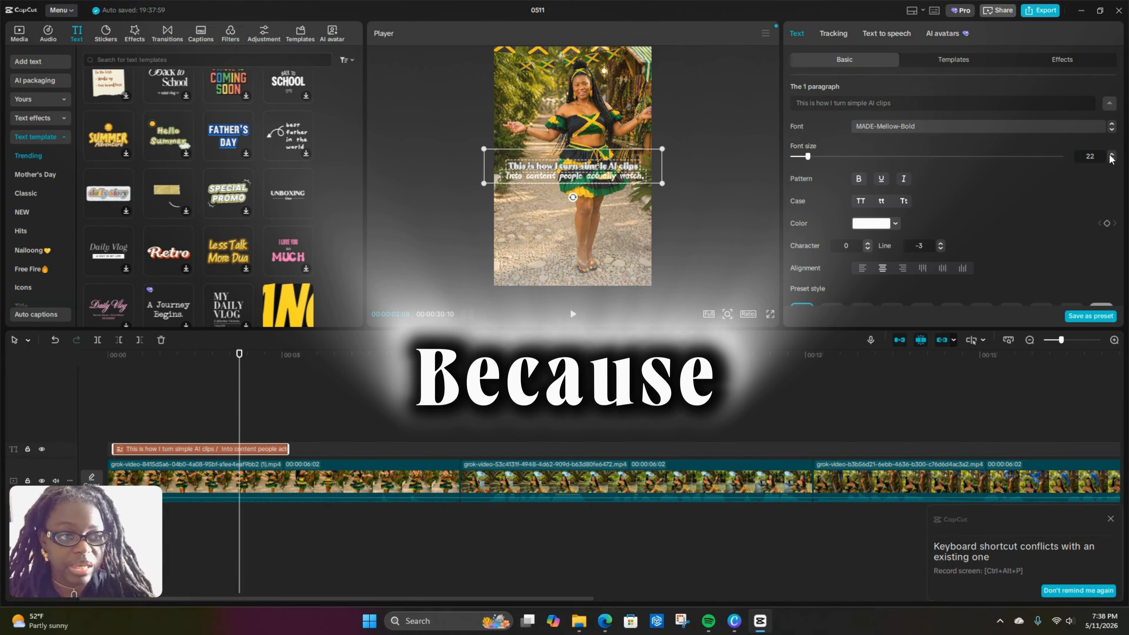
click(1110, 154)
click(1110, 155)
click(1110, 155)
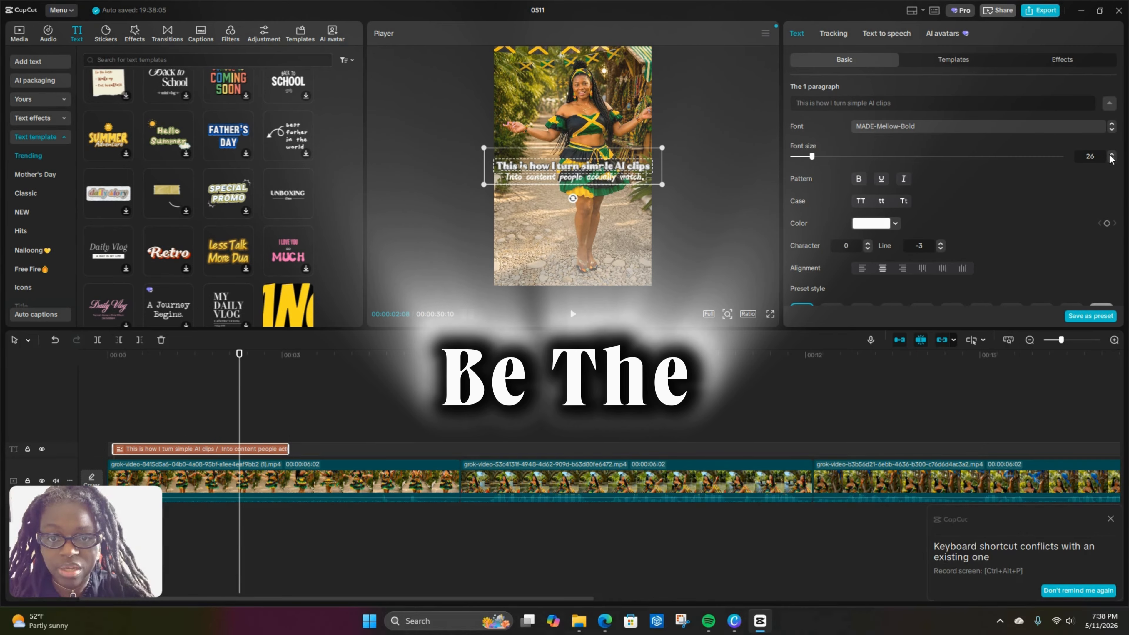
click(696, 217)
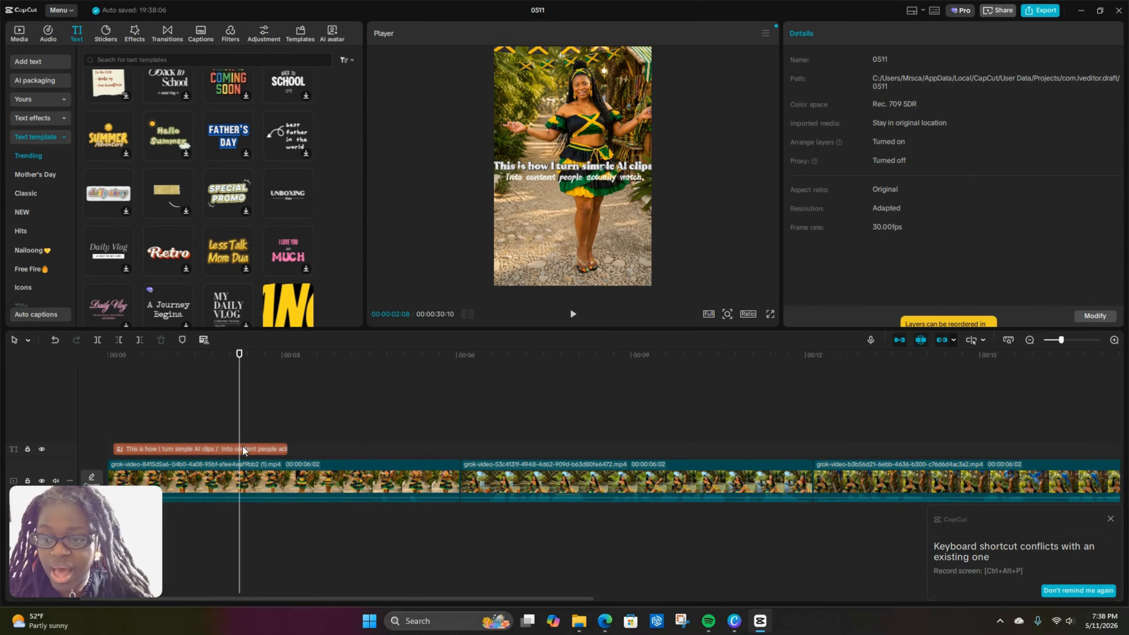
- Scale the whole hook text template to 38%
click(242, 448)
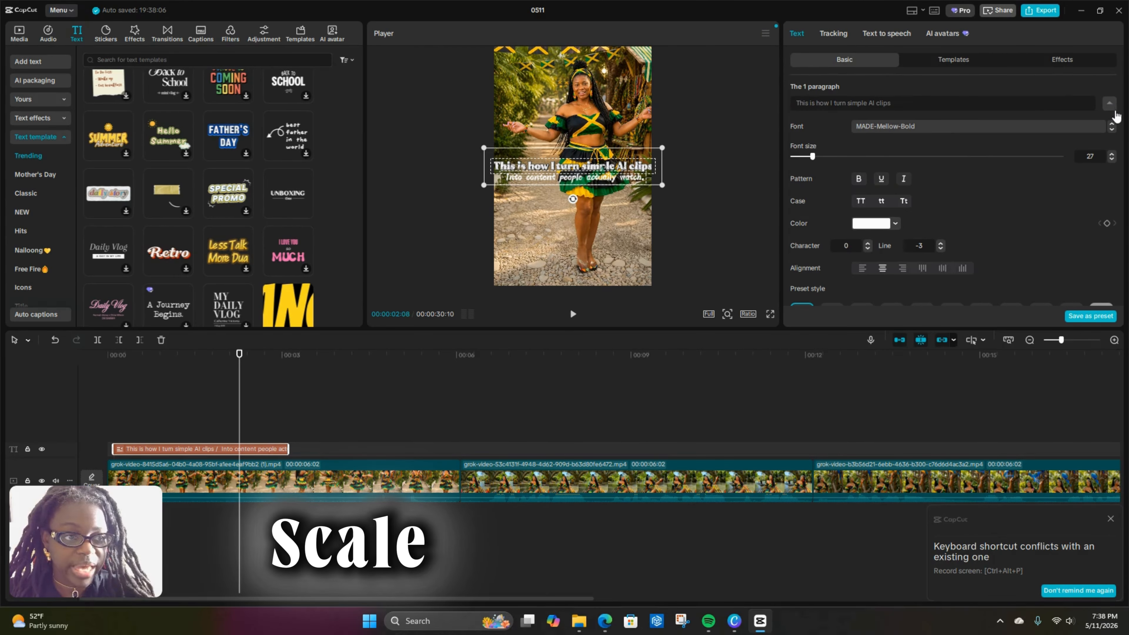
click(1111, 103)
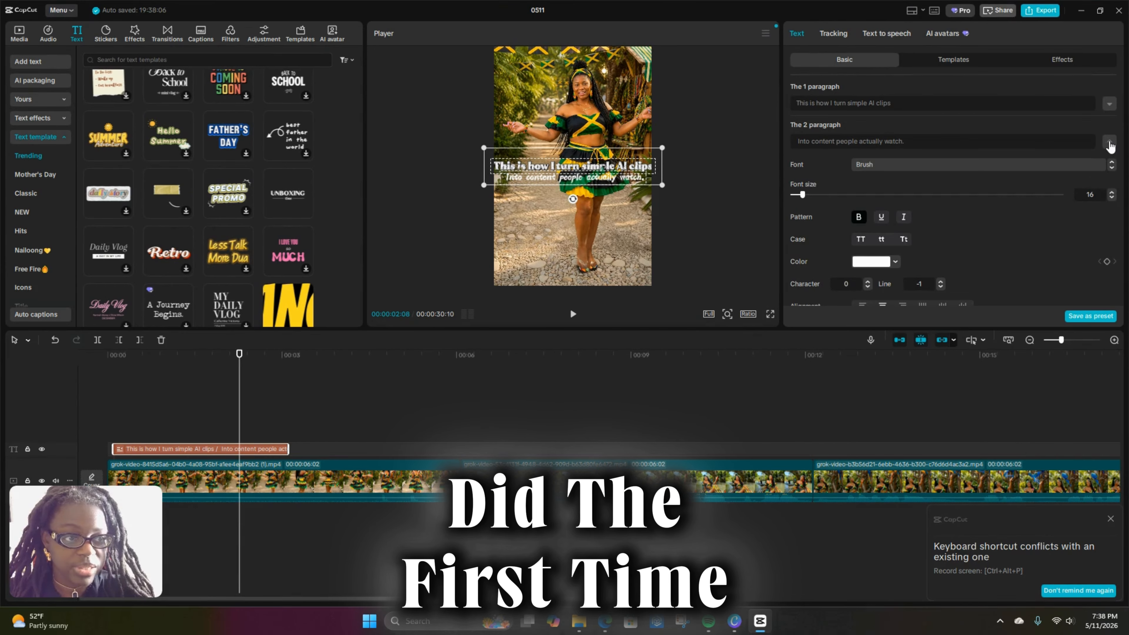
click(1110, 143)
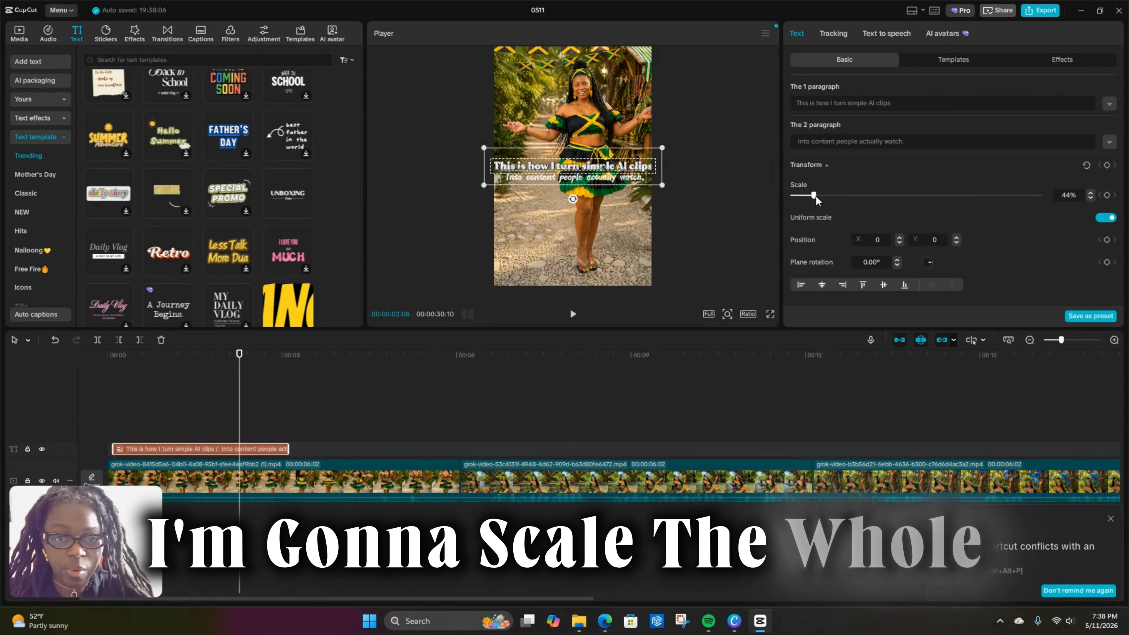
drag(815, 197, 812, 196)
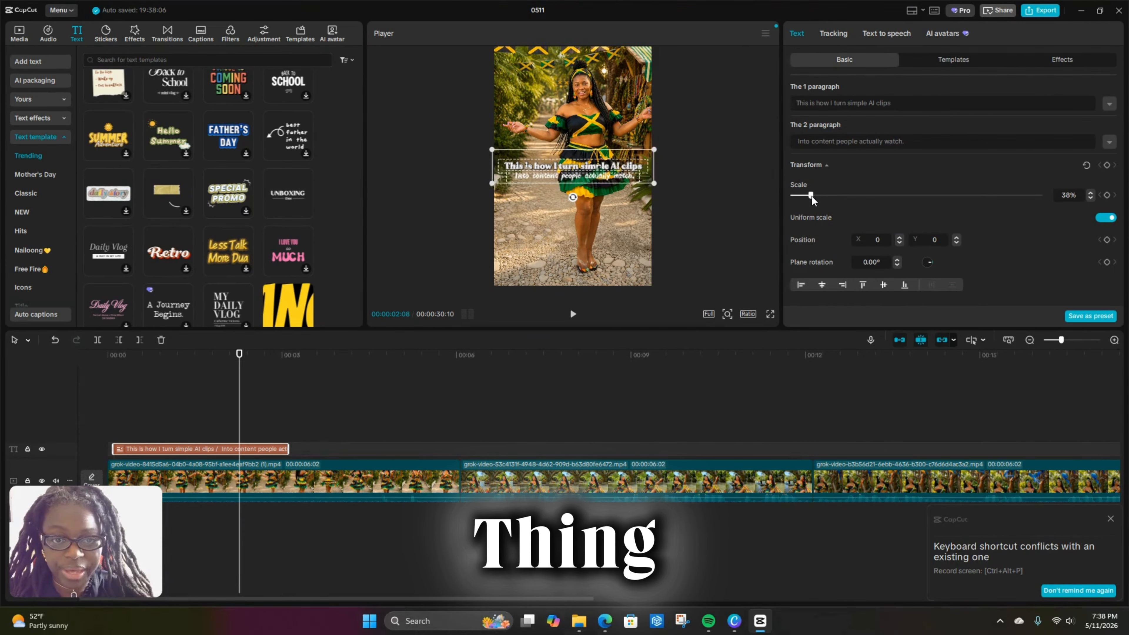
click(749, 405)
- Play the first three seconds of the video from the beginning to review both hook lines
click(274, 354)
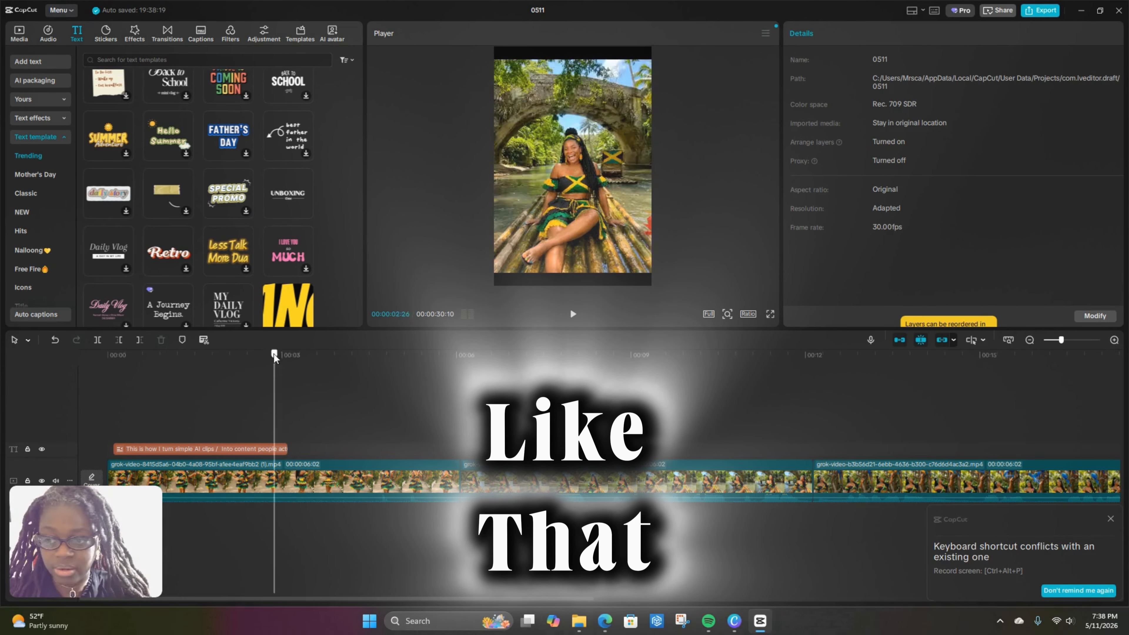
drag(274, 355, 107, 354)
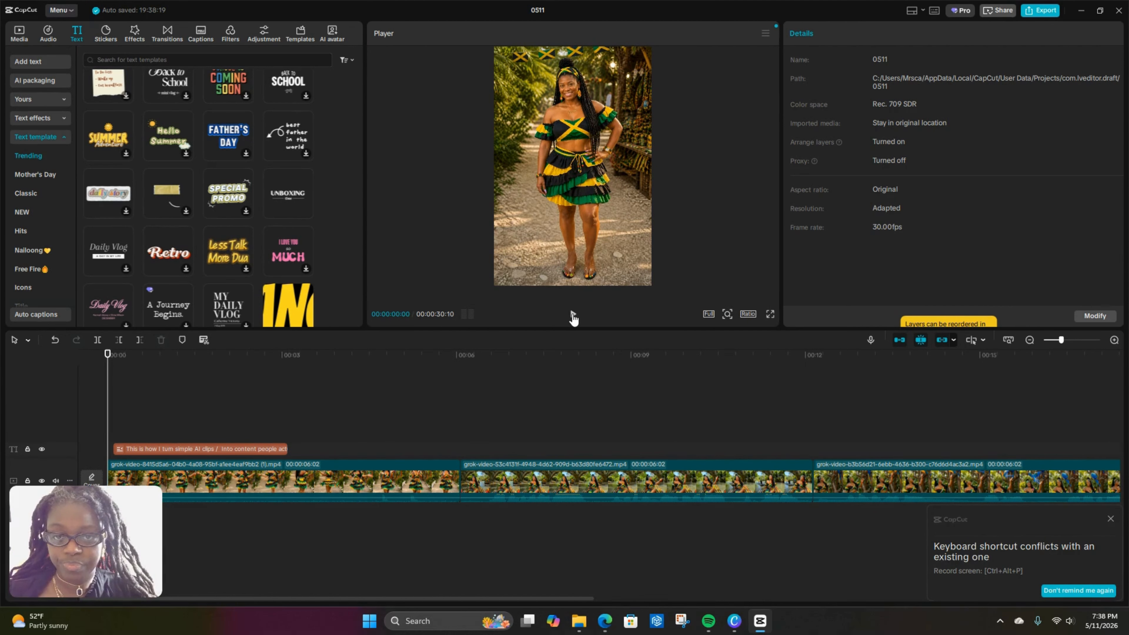
click(573, 315)
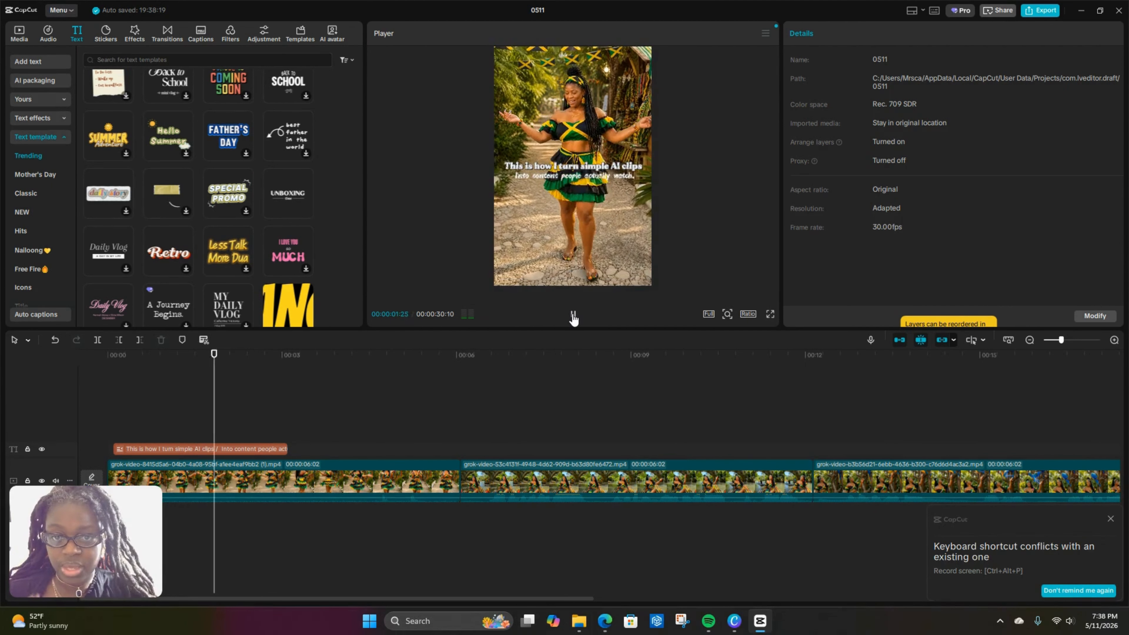
click(605, 172)
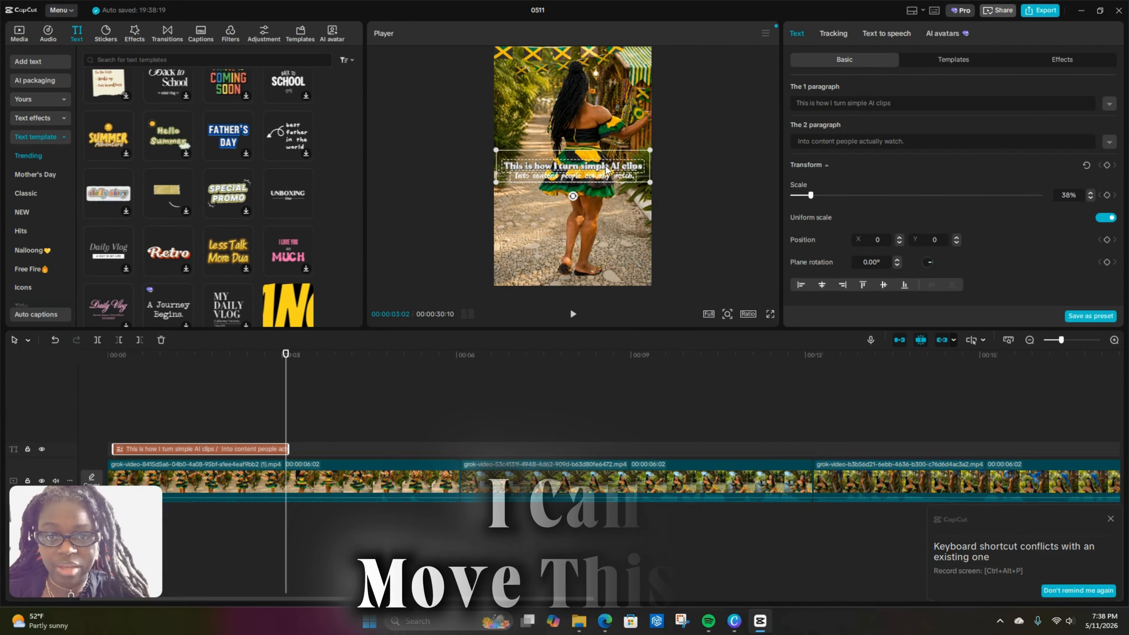
click(606, 148)
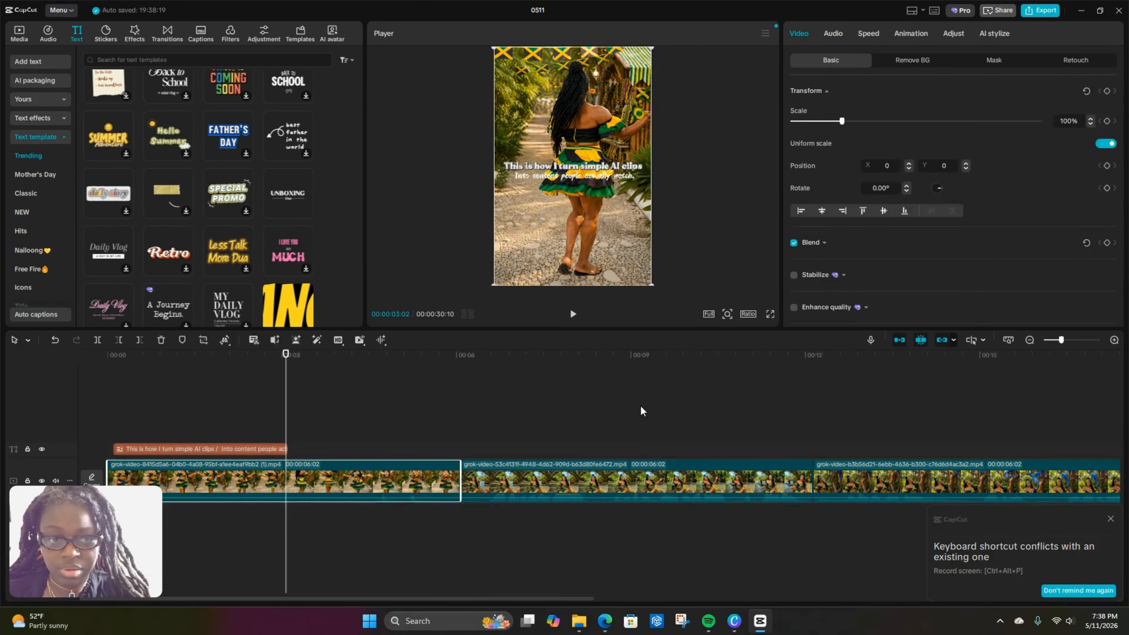
click(641, 408)
- Move the hook text template on the timeline so it starts exactly at 00:00, aligned with the first clip
click(249, 449)
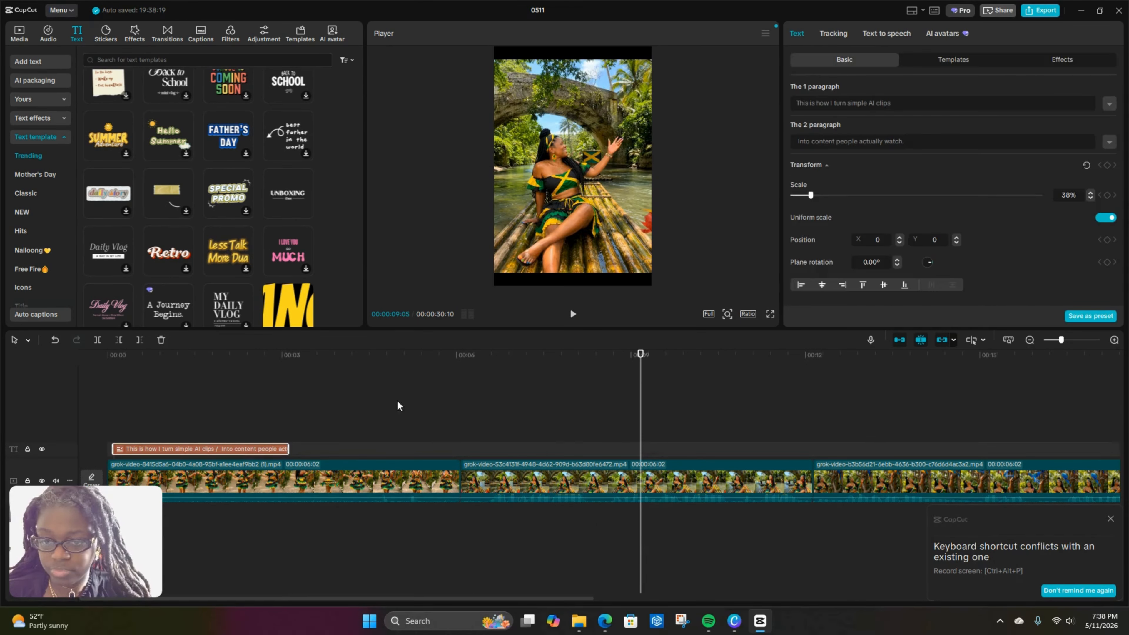
drag(640, 359, 23, 368)
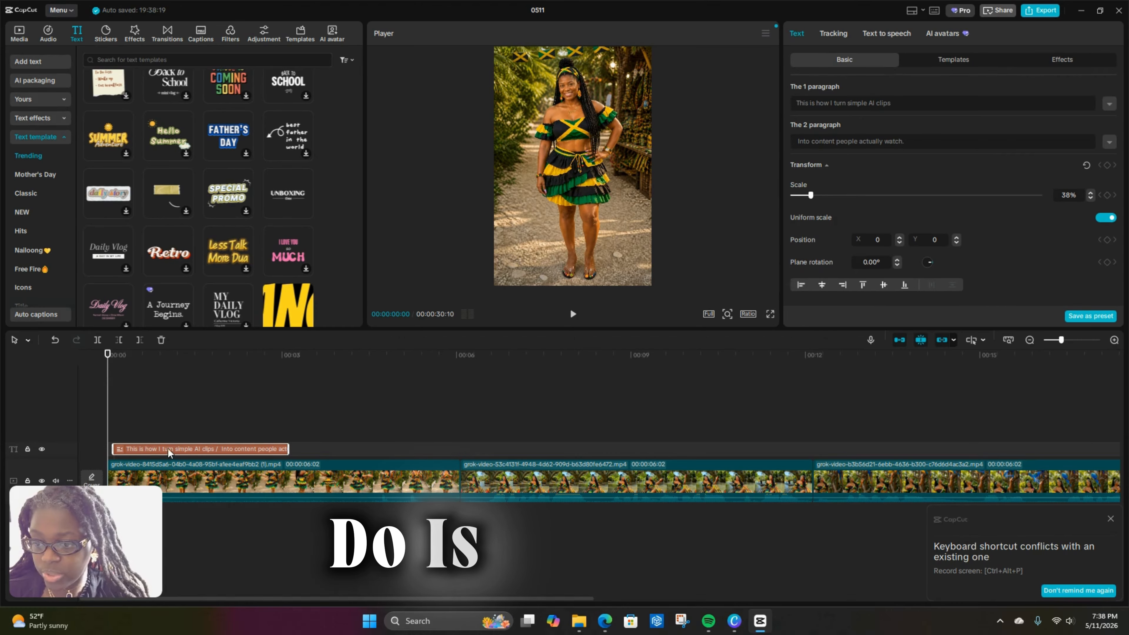
mouse_move(167, 449)
mouse_down()
mouse_move(145, 450)
mouse_move(170, 453)
mouse_up()
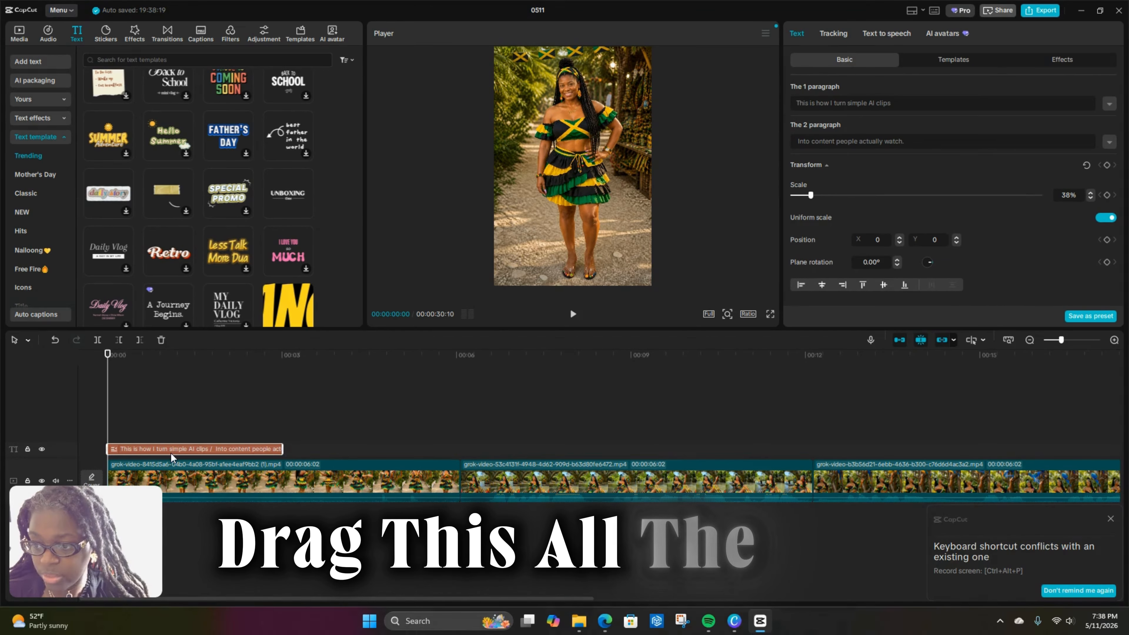
click(210, 396)
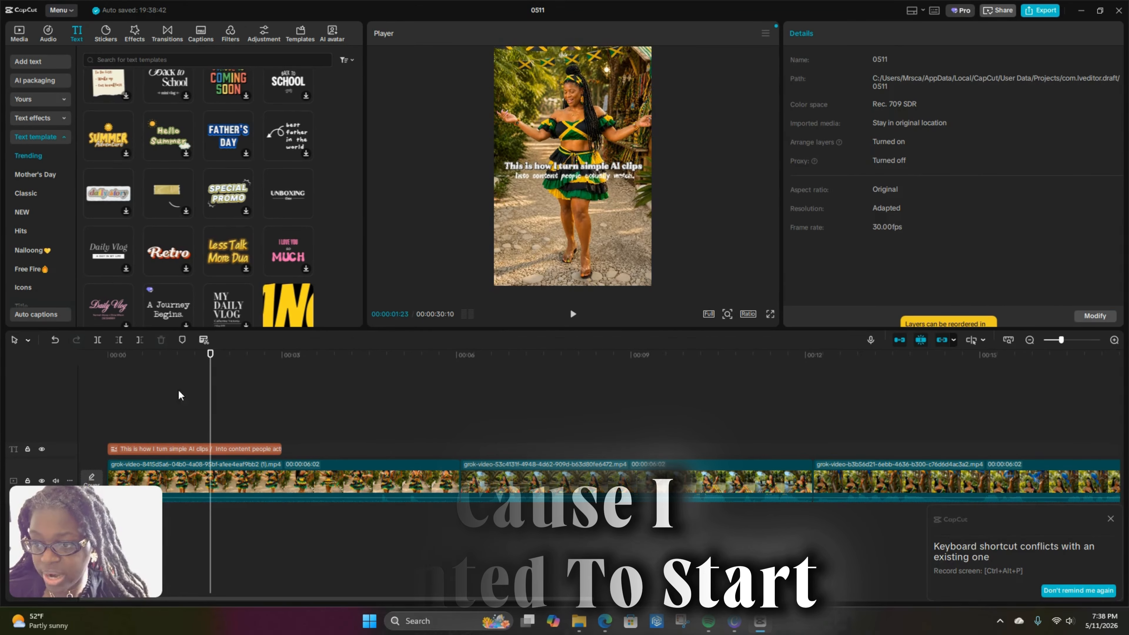
- Play the video from the beginning to check that the hook starts with the first clip
drag(210, 356, 107, 365)
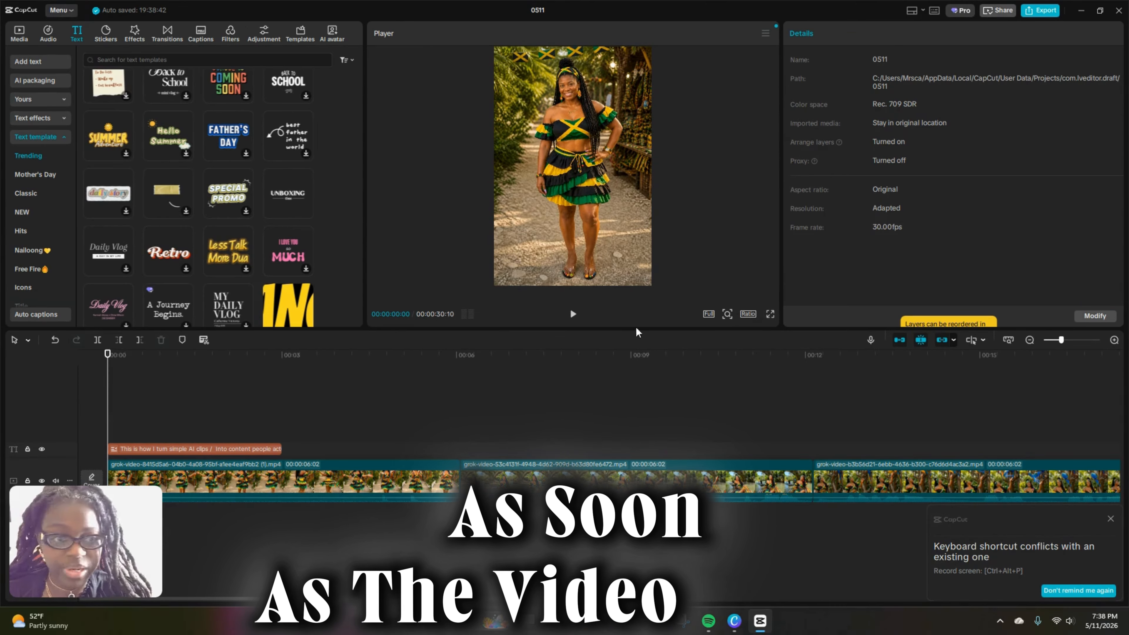
click(573, 314)
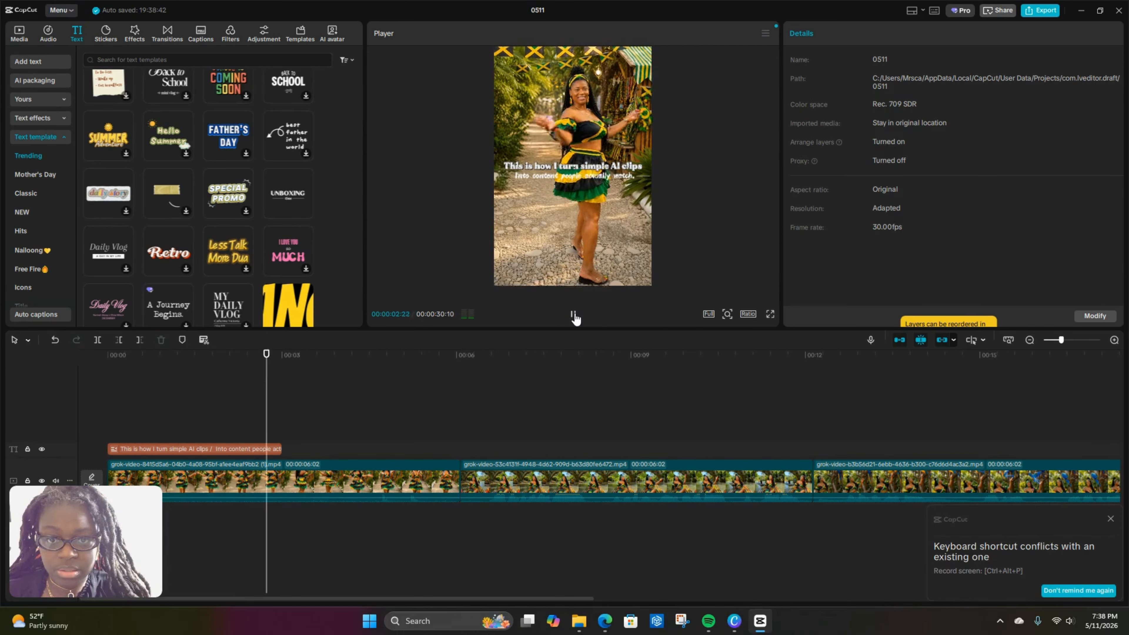
click(573, 314)
- Move the hook text up in the frame to the woman's chest, centred horizontally
click(597, 173)
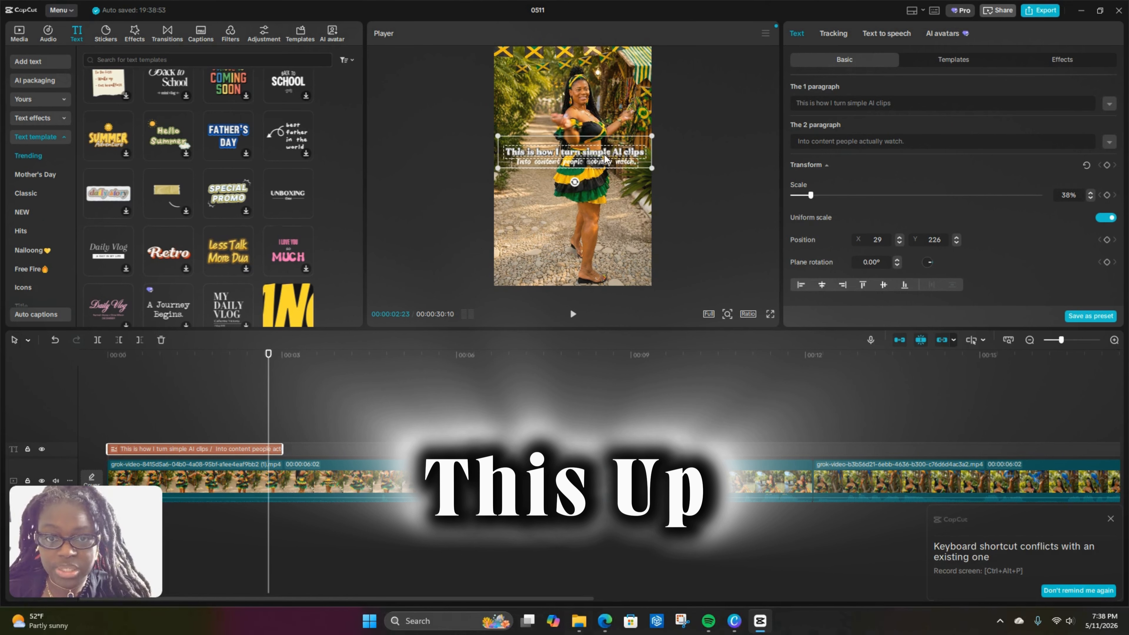
drag(610, 153, 605, 148)
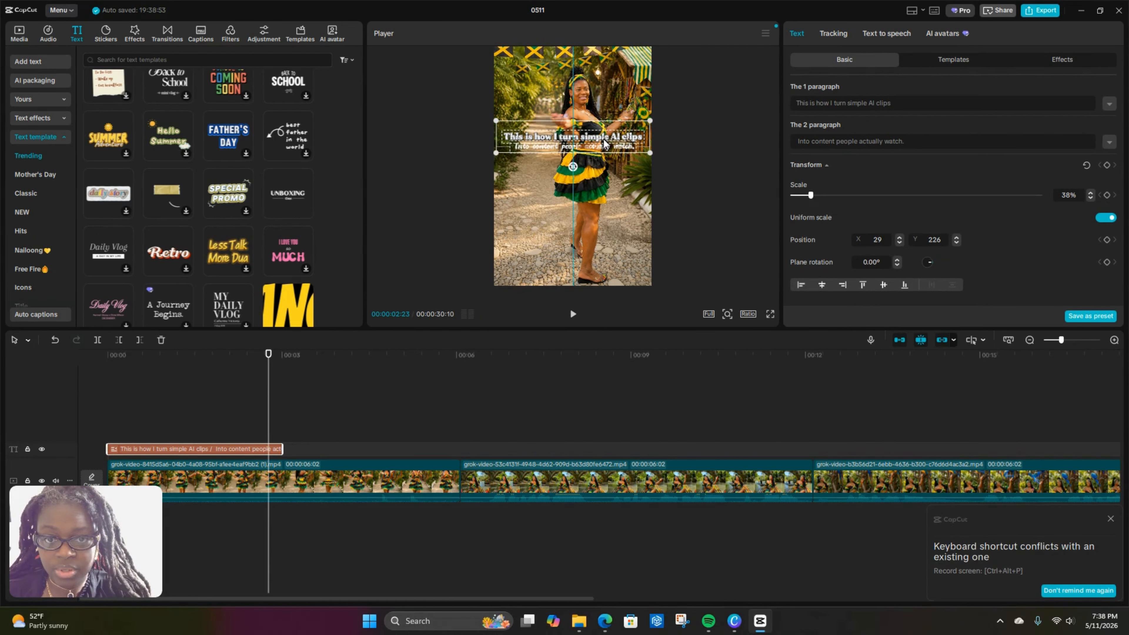
mouse_move(603, 142)
mouse_down()
mouse_move(605, 103)
mouse_move(604, 141)
mouse_up()
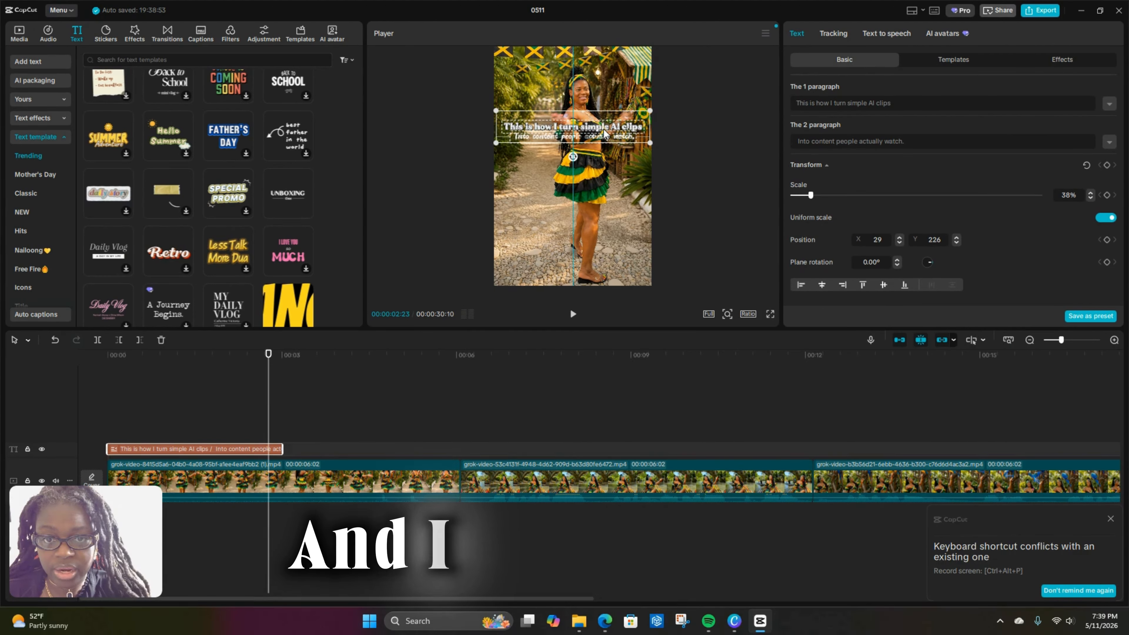
click(613, 409)
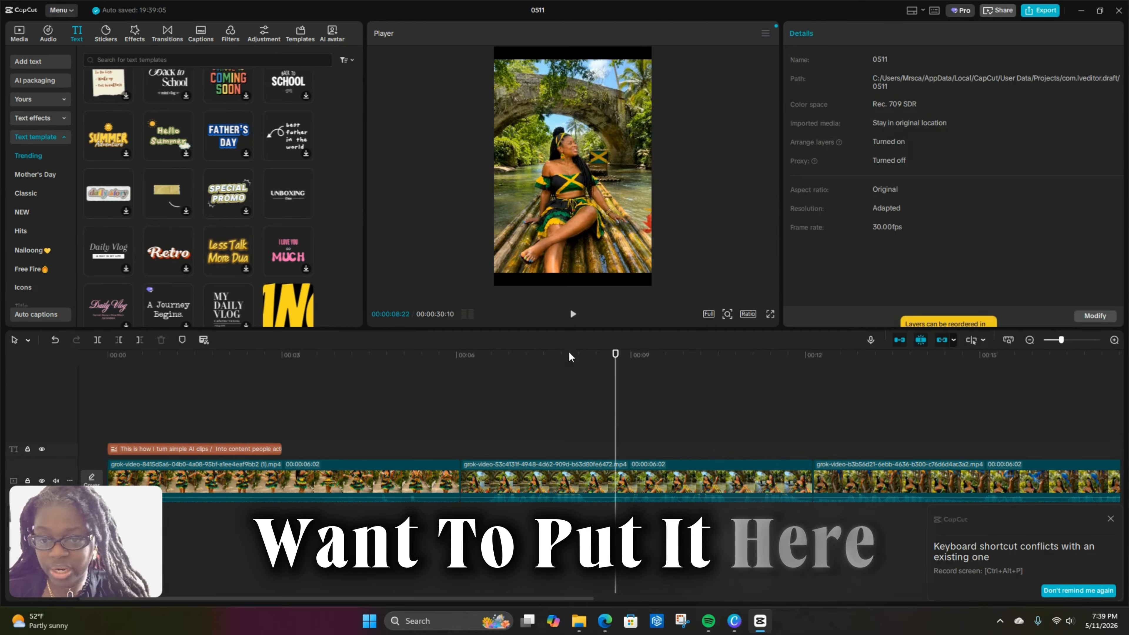
- Replay the first clip from the beginning to review the hook text and find a cut point shortly after it ends
drag(614, 354, 75, 385)
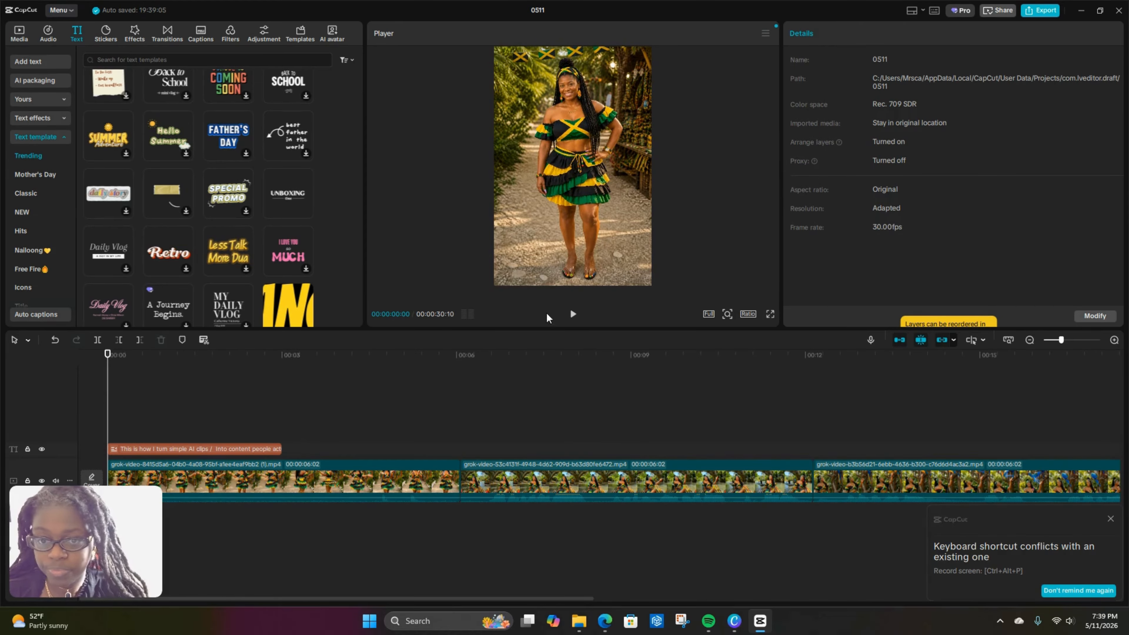
click(573, 316)
click(292, 383)
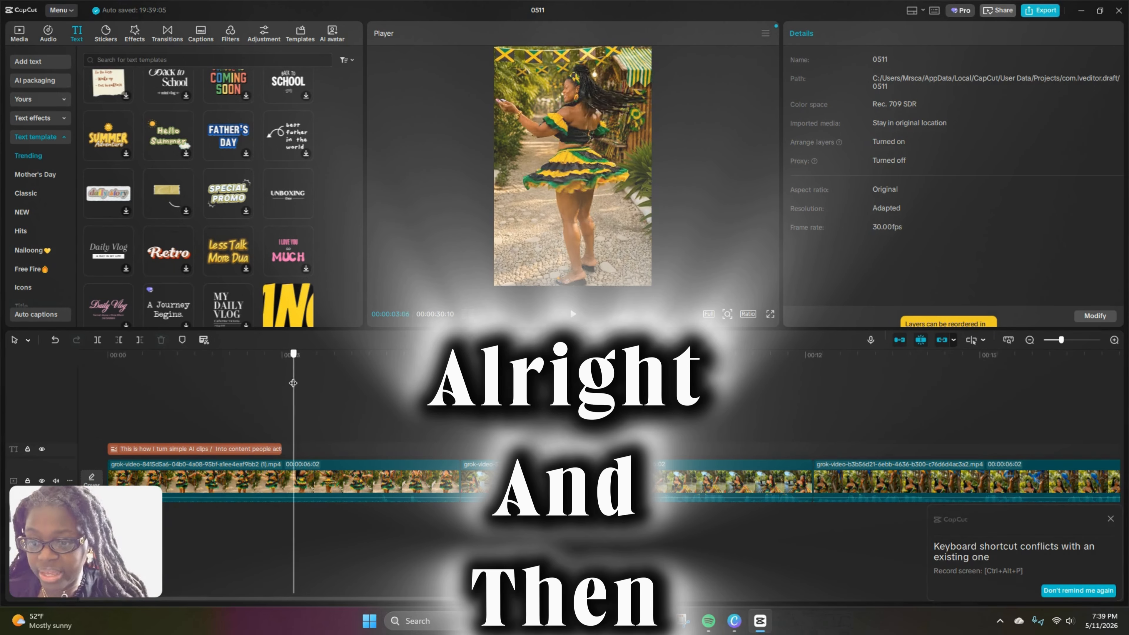
drag(249, 384, 295, 403)
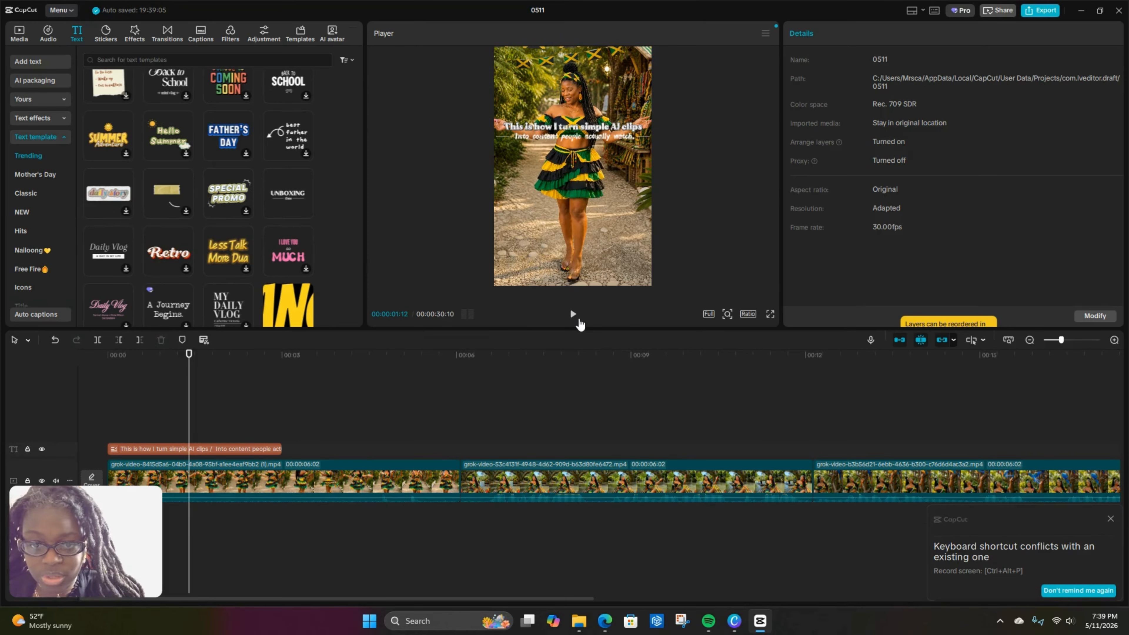
click(574, 316)
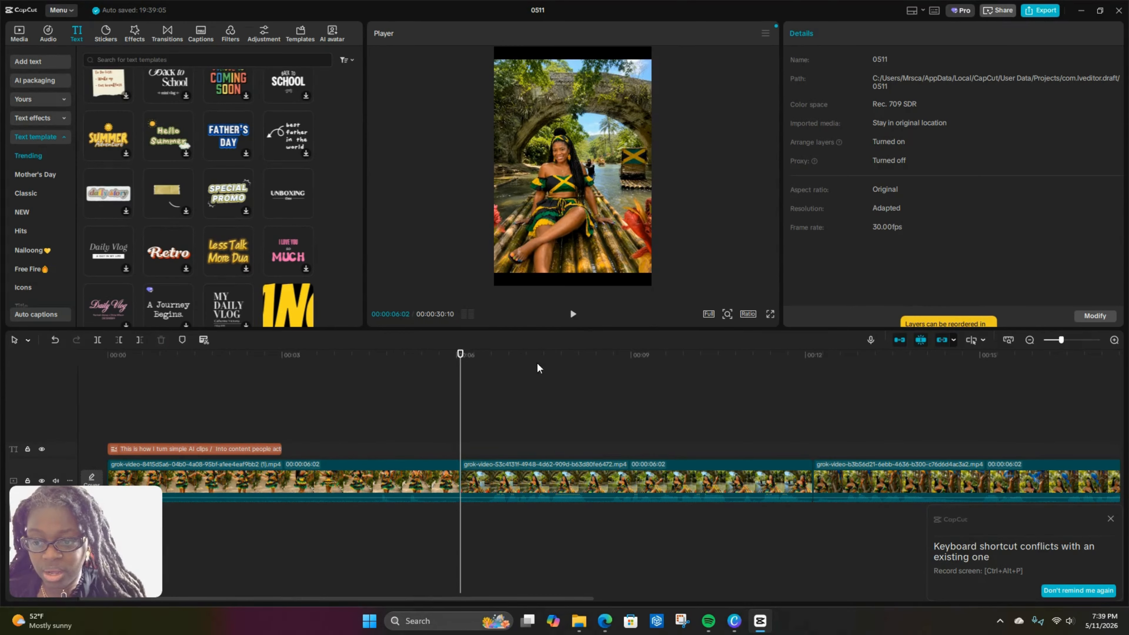
drag(430, 406, 87, 399)
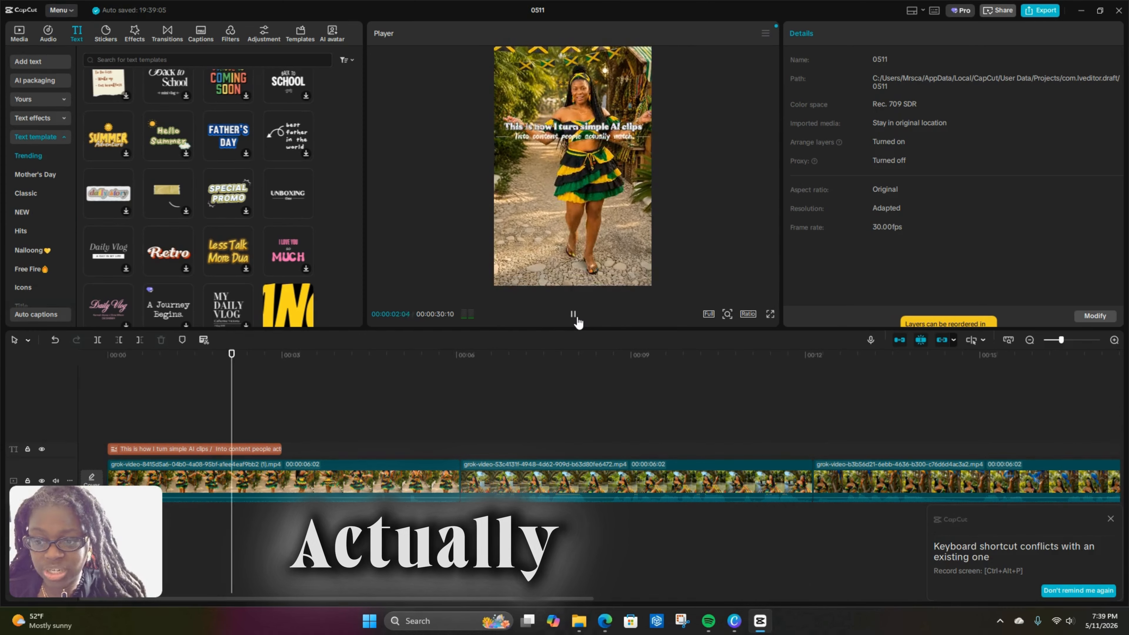
click(577, 318)
click(573, 314)
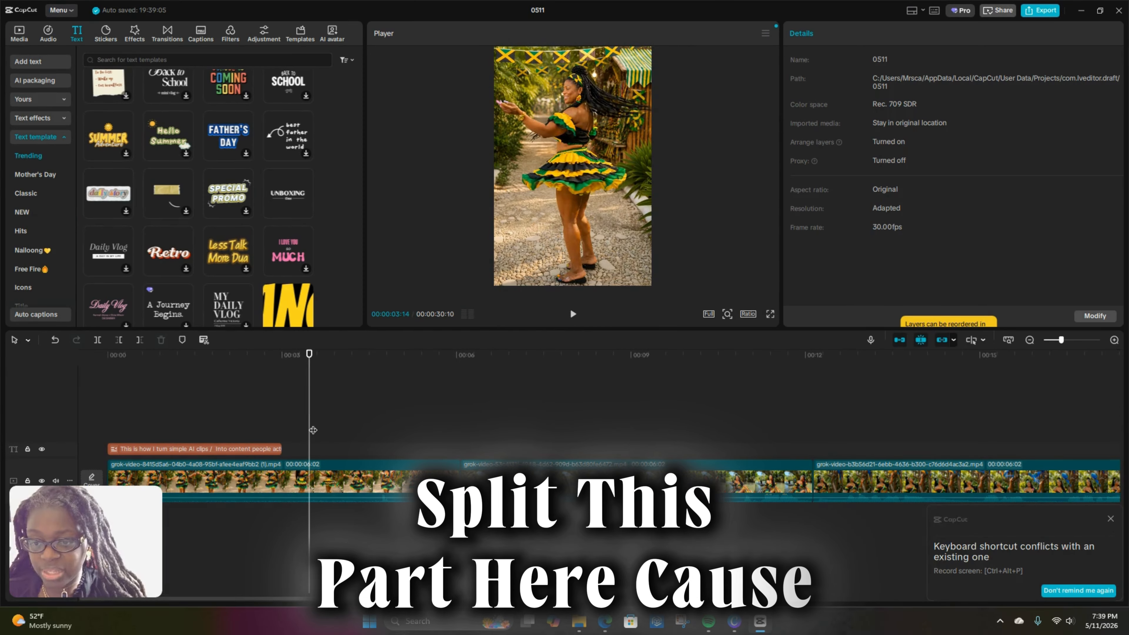
- Split the first clip at 00:00:04:01 and delete its remaining part
drag(310, 431, 341, 441)
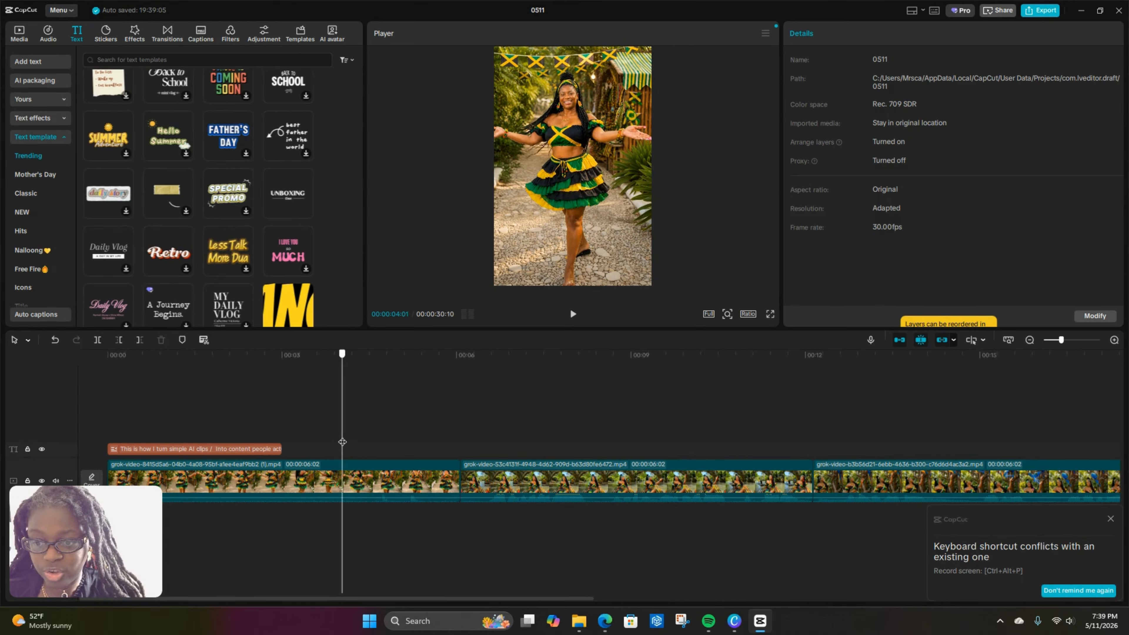
click(320, 484)
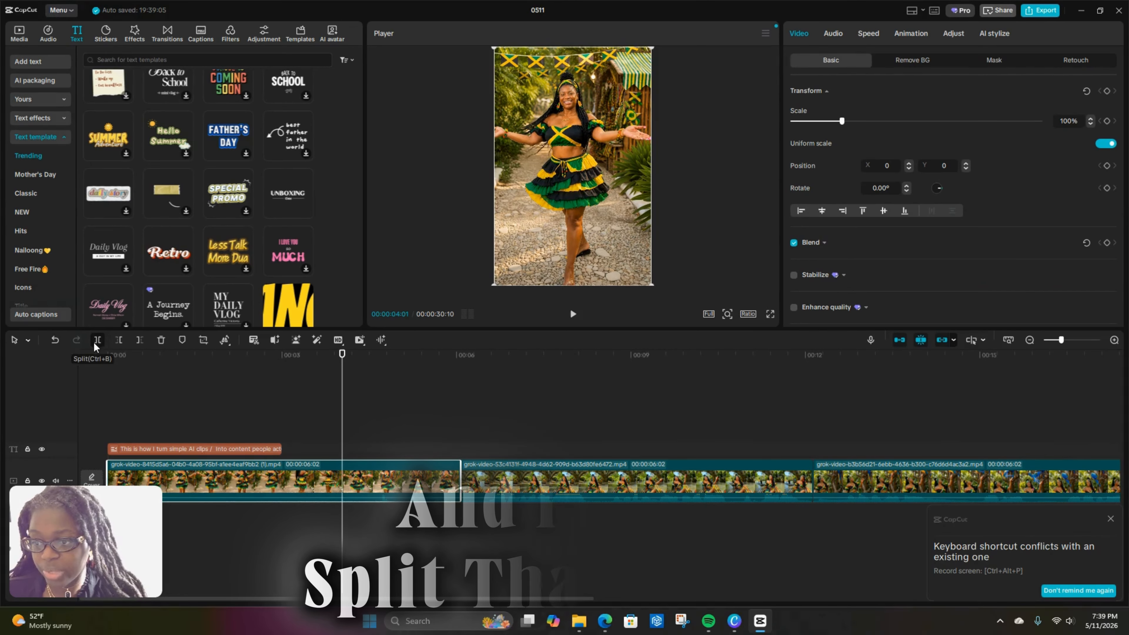
right_click(402, 489)
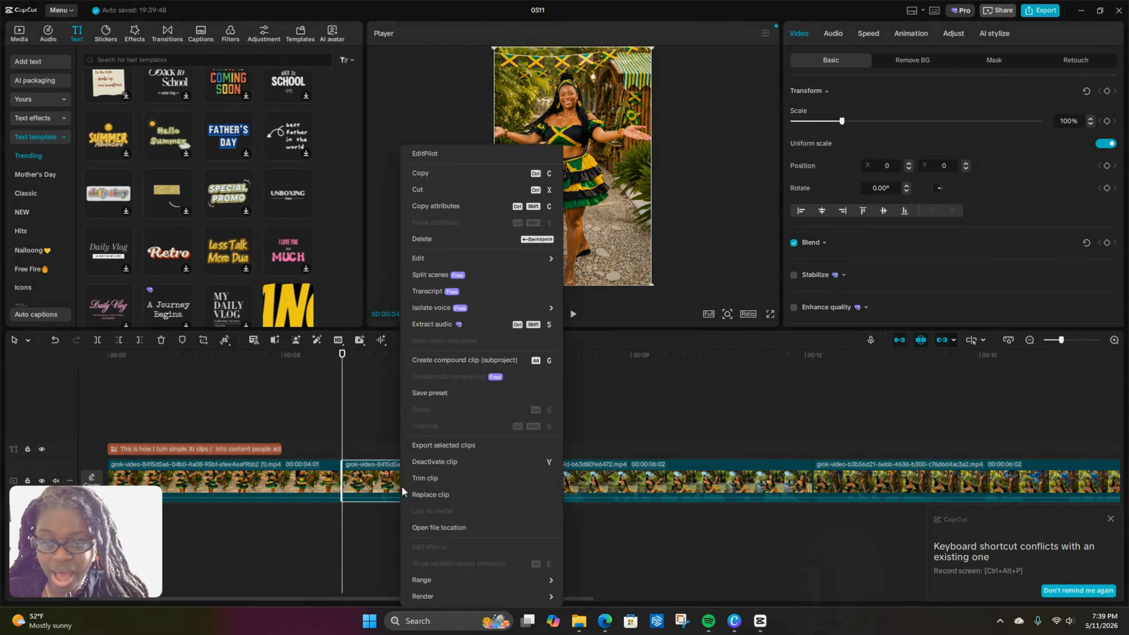
click(433, 239)
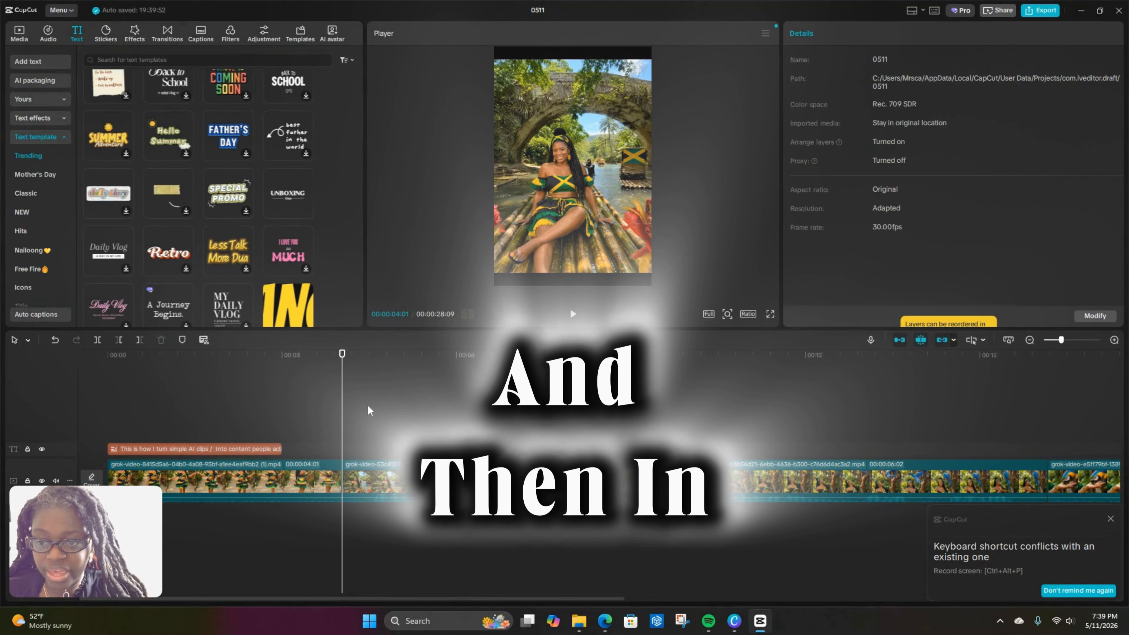
- Select the first clip with the playhead at its cut with the second clip, and open the transitions library
click(367, 404)
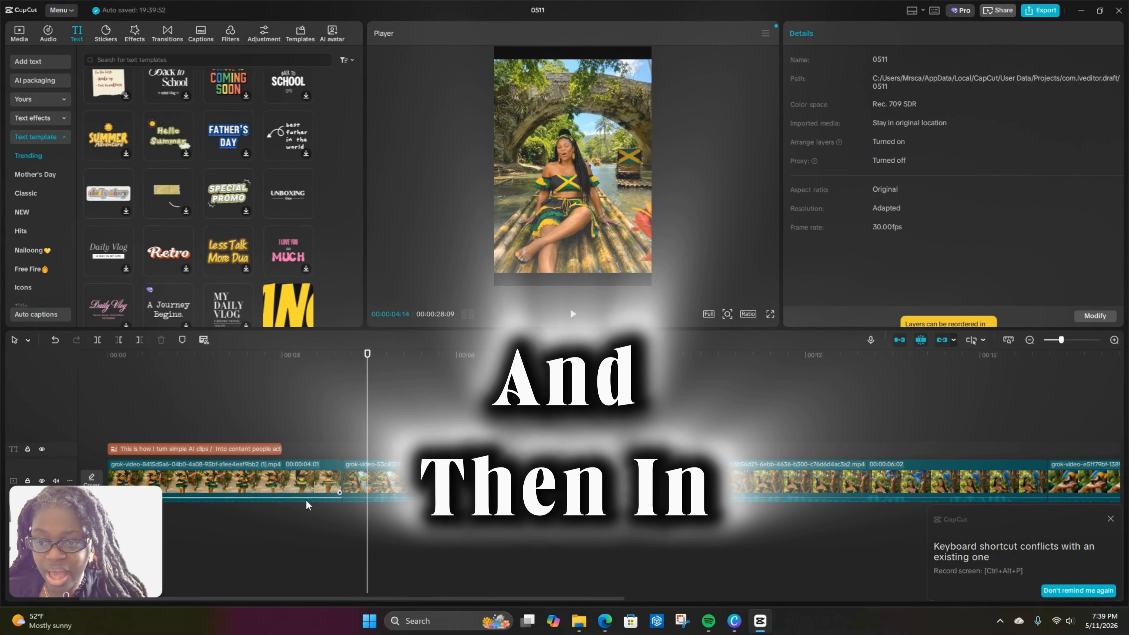
click(350, 494)
click(389, 490)
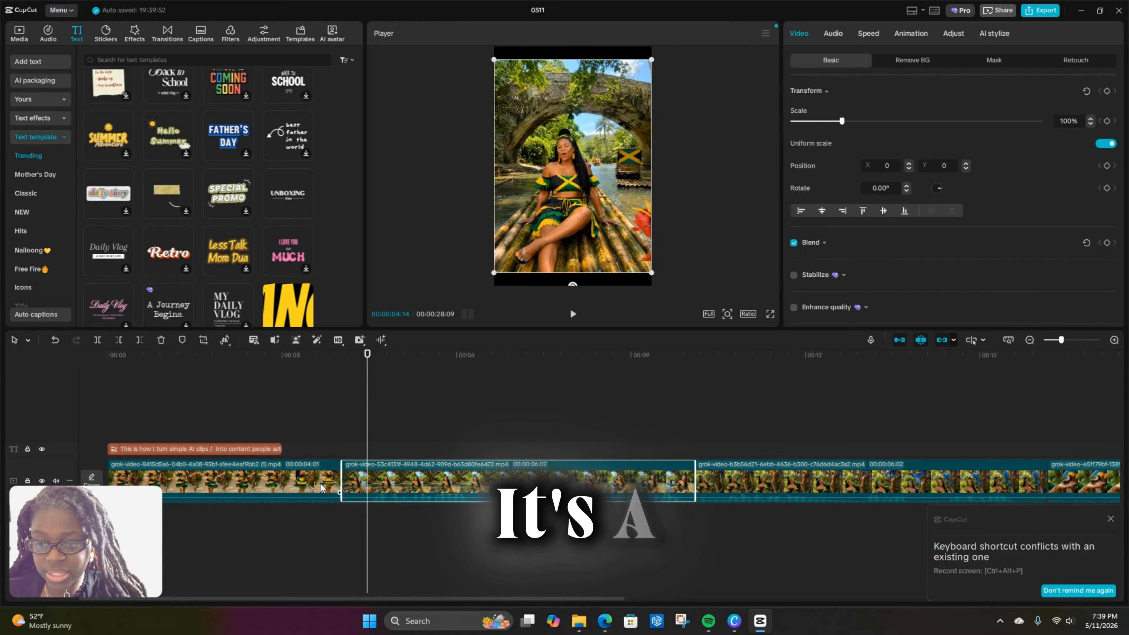
click(345, 386)
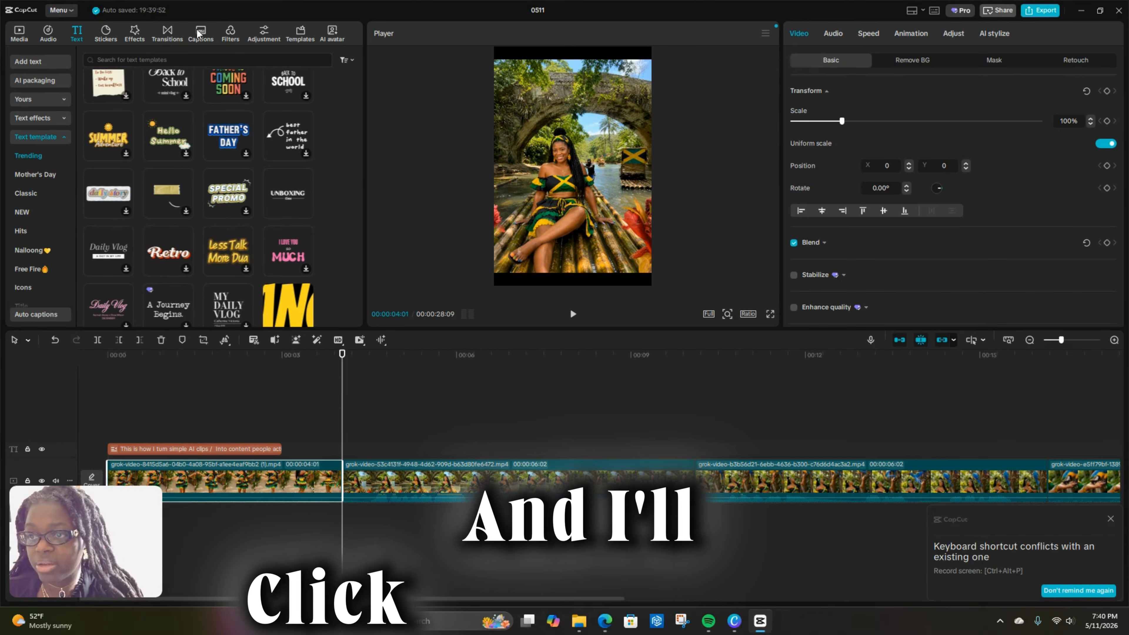
click(166, 38)
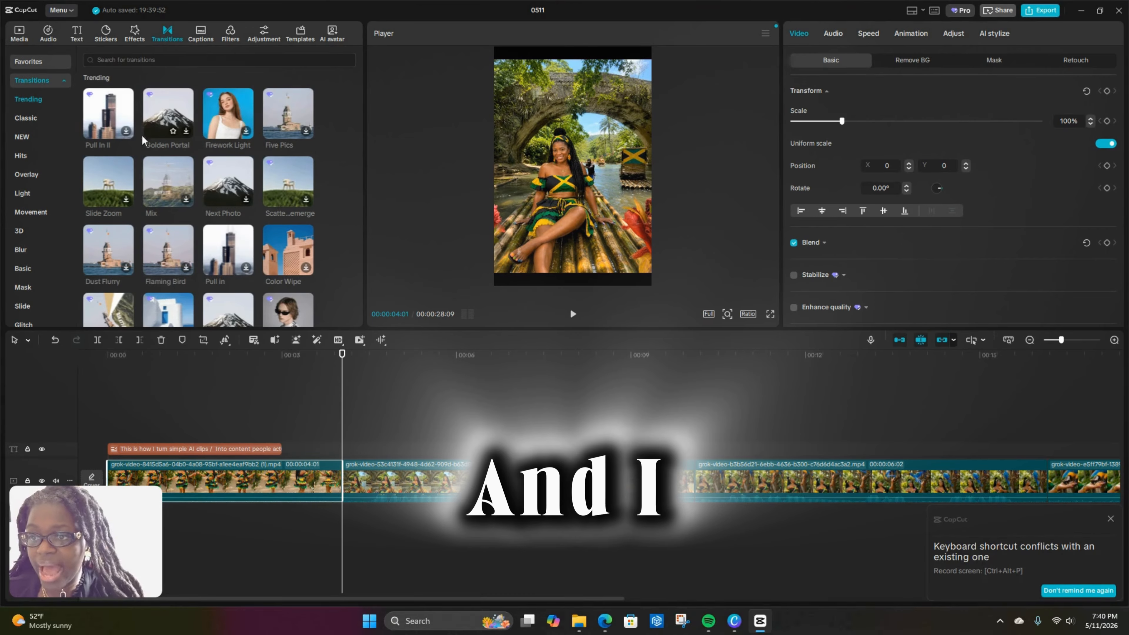
- Browse the trending transitions and preview Hologram Spin, Murder Clues, Night... Warp and Tilted Popup
scroll(291, 171, down, 1)
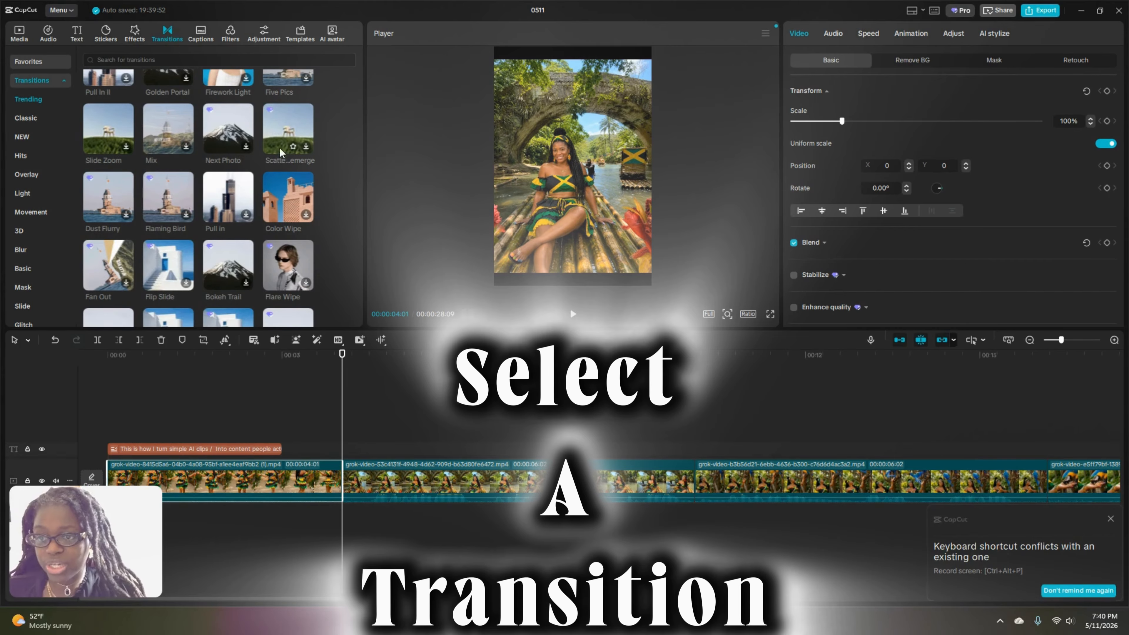
scroll(266, 178, down, 3)
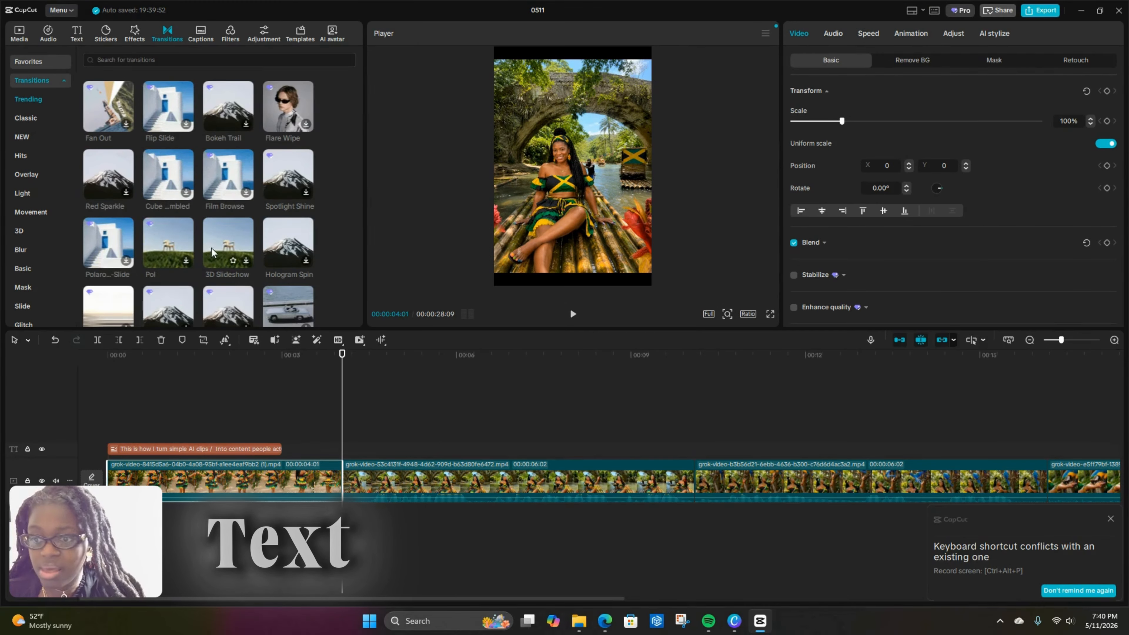
click(287, 246)
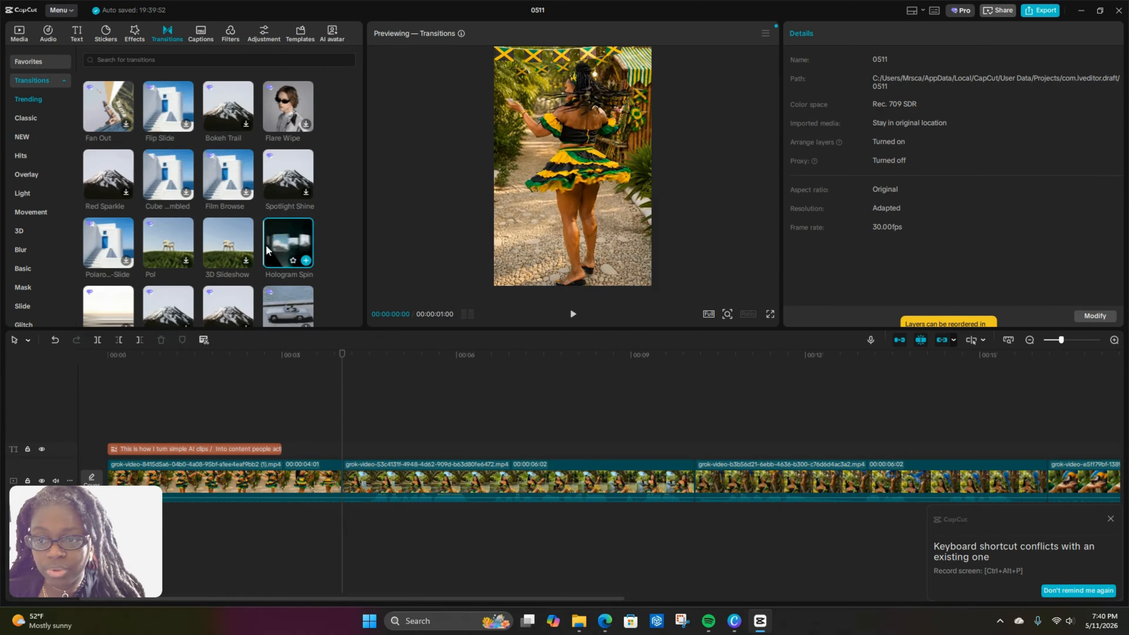
scroll(201, 242, down, 3)
click(224, 216)
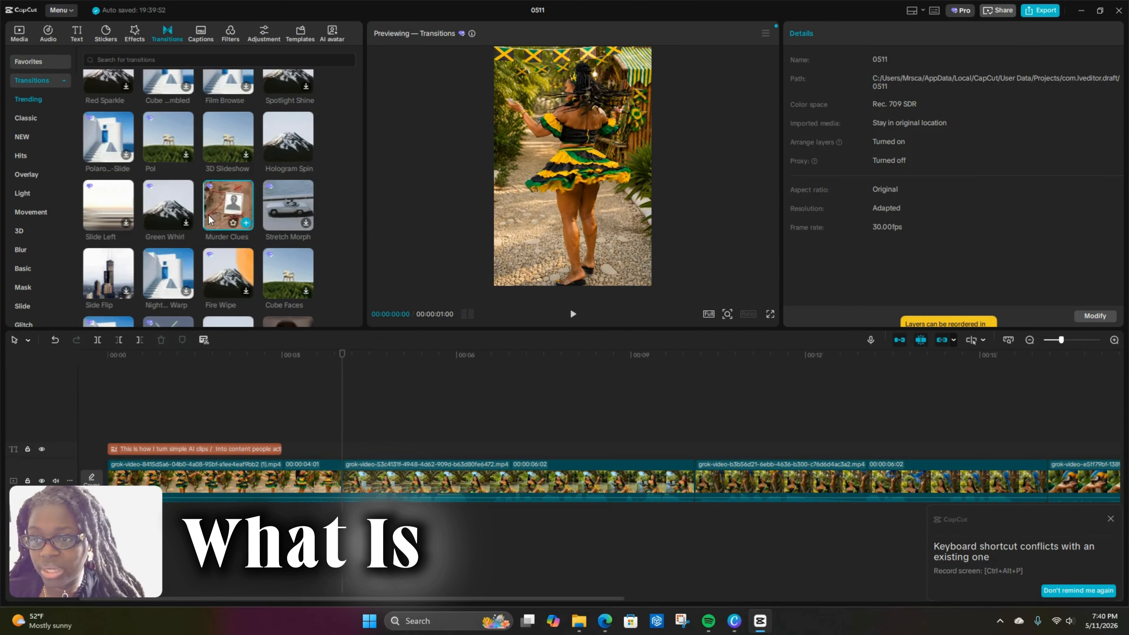
scroll(192, 203, down, 3)
click(171, 165)
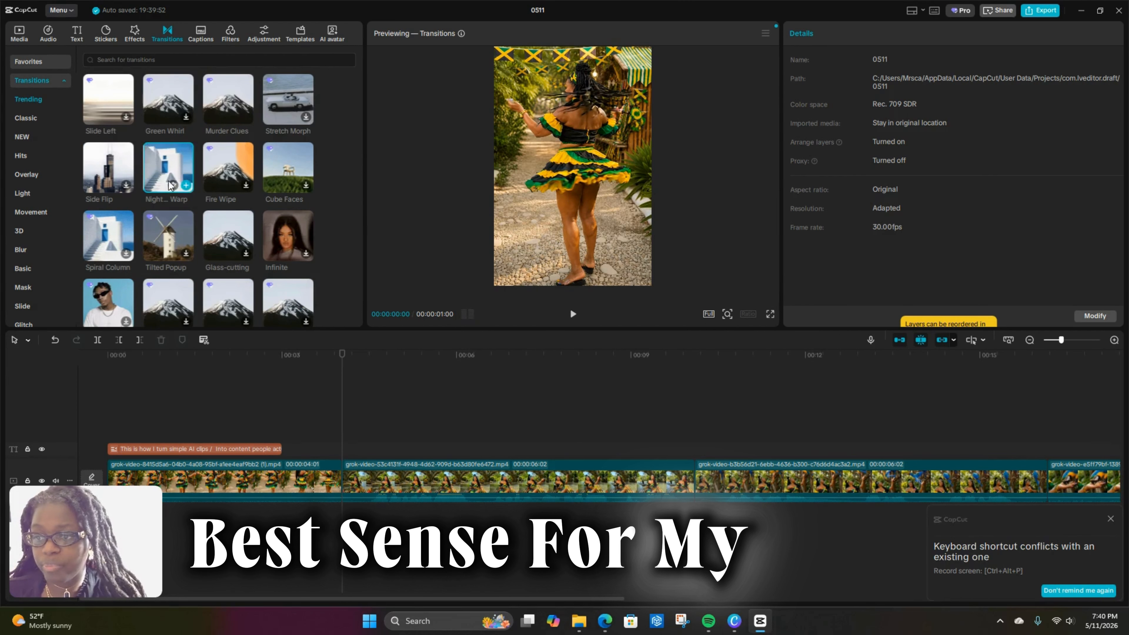
scroll(171, 155, down, 3)
click(172, 142)
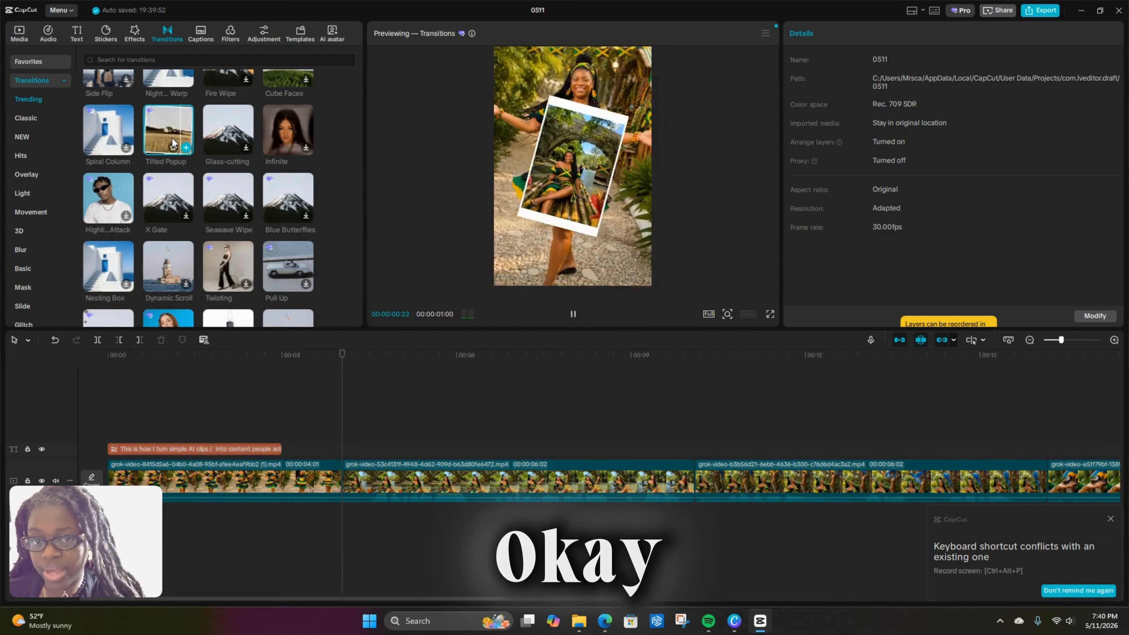
- Preview the Fire Wipe, Cube Faces, Spiral Column, X Gate and Highli...Attack transitions
scroll(187, 254, up, 5)
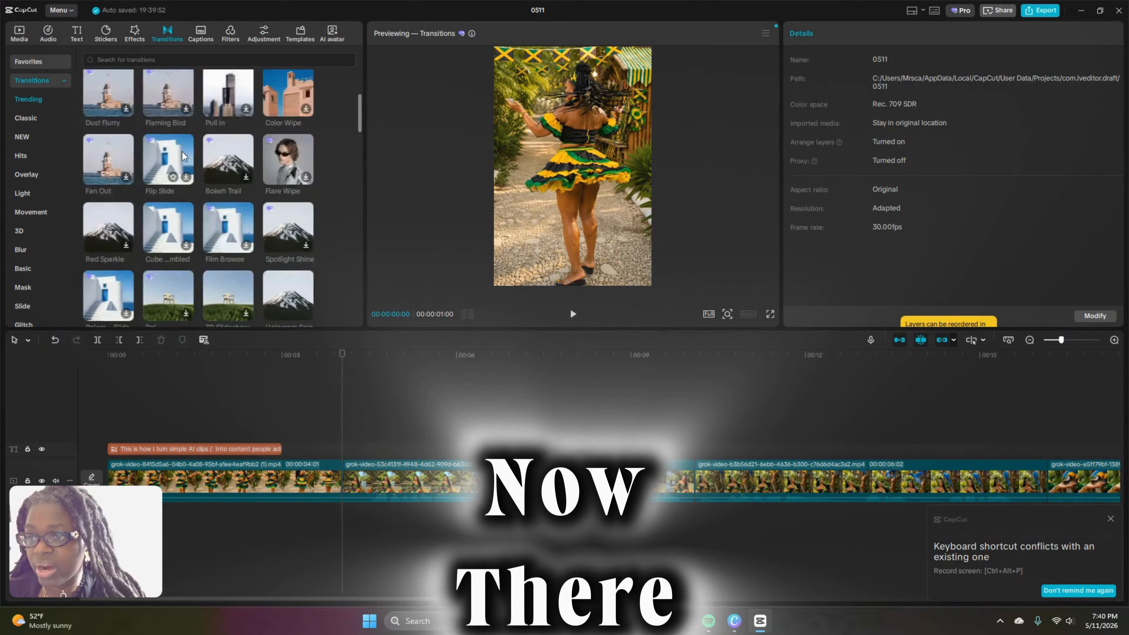
scroll(253, 203, down, 5)
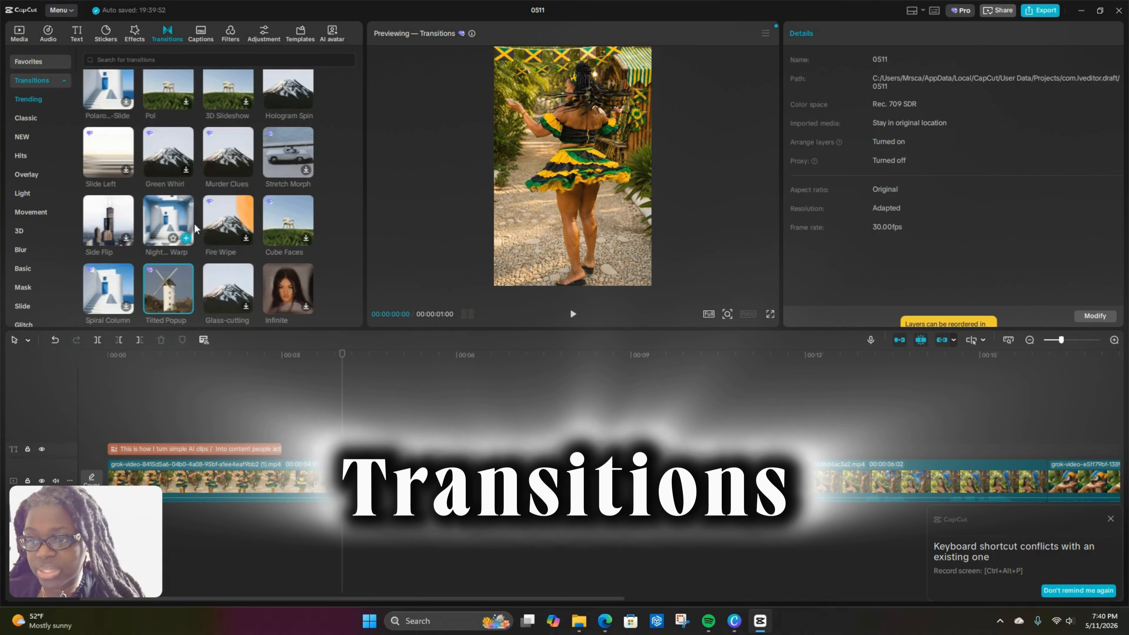
click(227, 223)
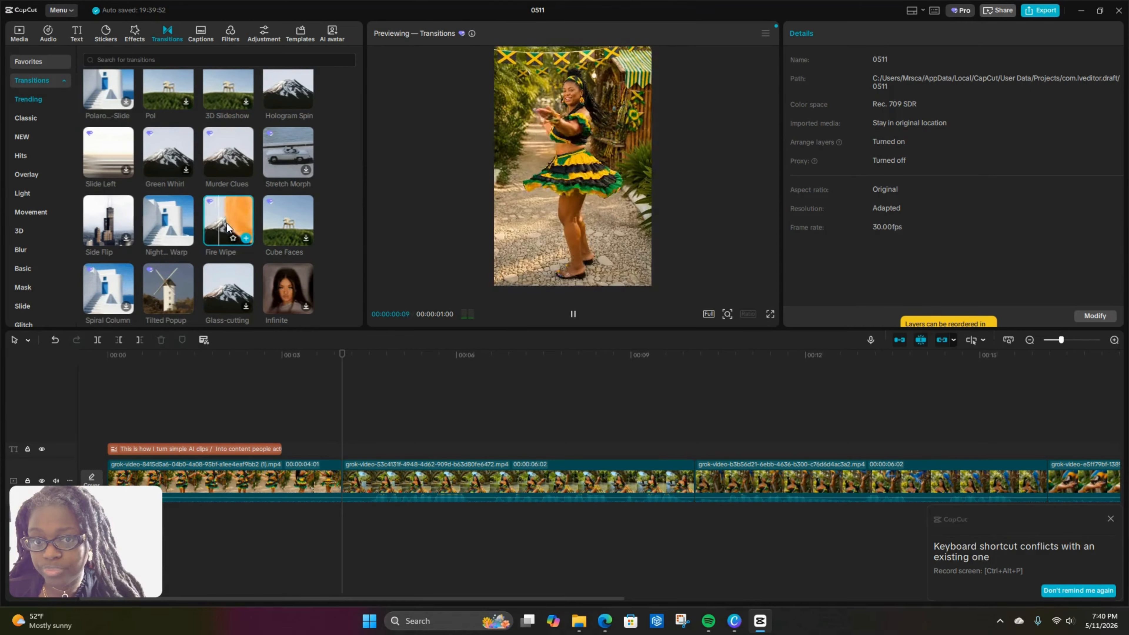
scroll(260, 289, down, 1)
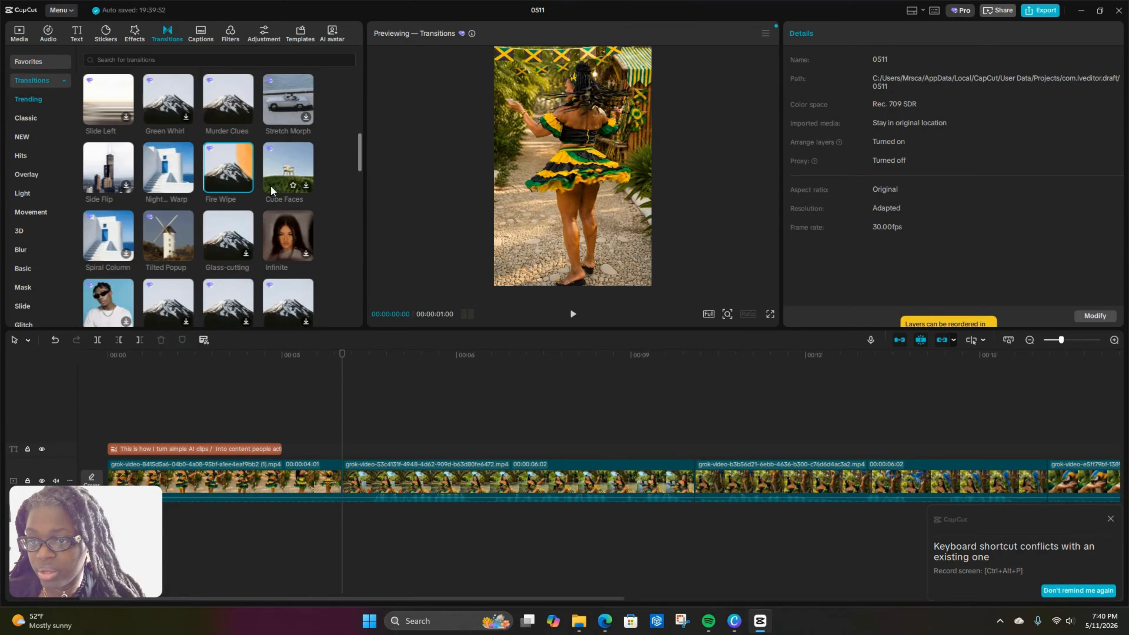
click(286, 175)
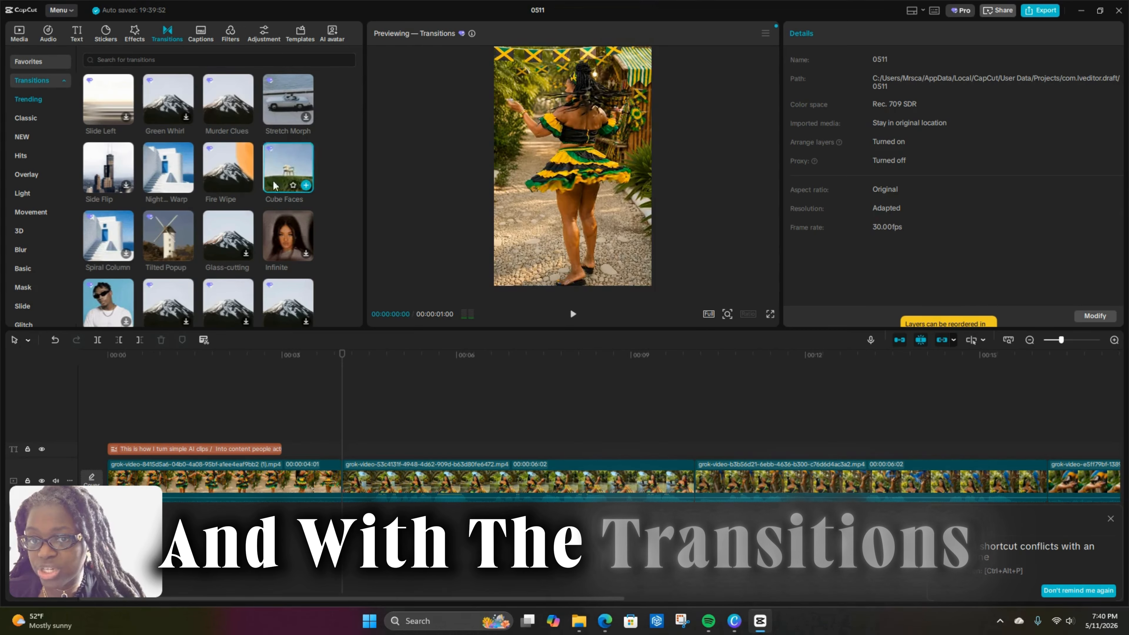
scroll(178, 186, down, 1)
click(99, 181)
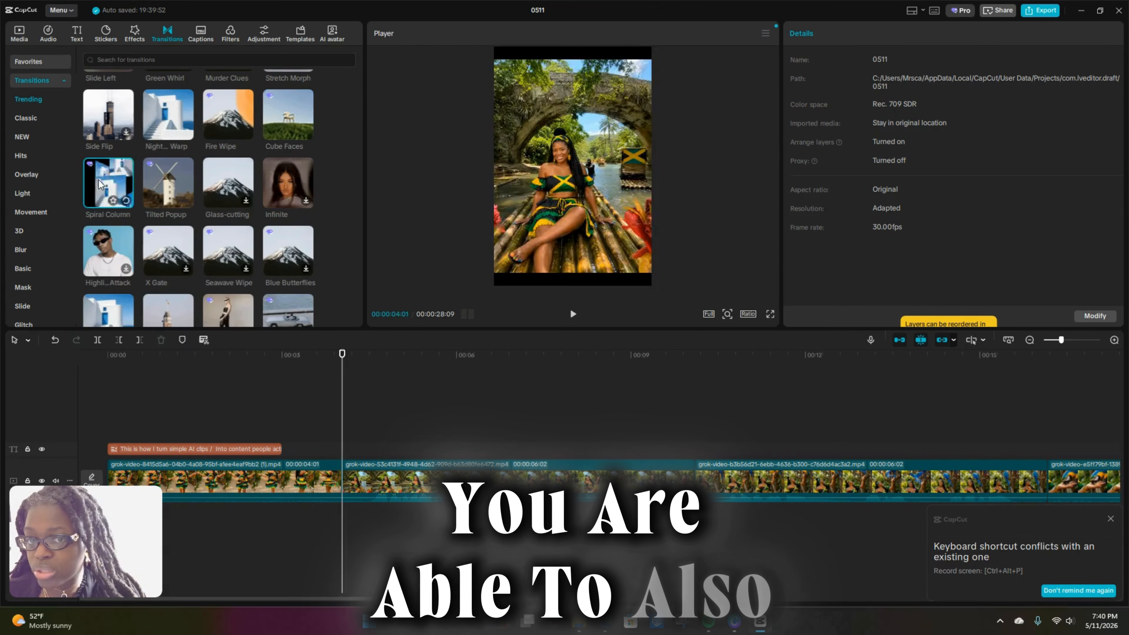
scroll(133, 191, down, 1)
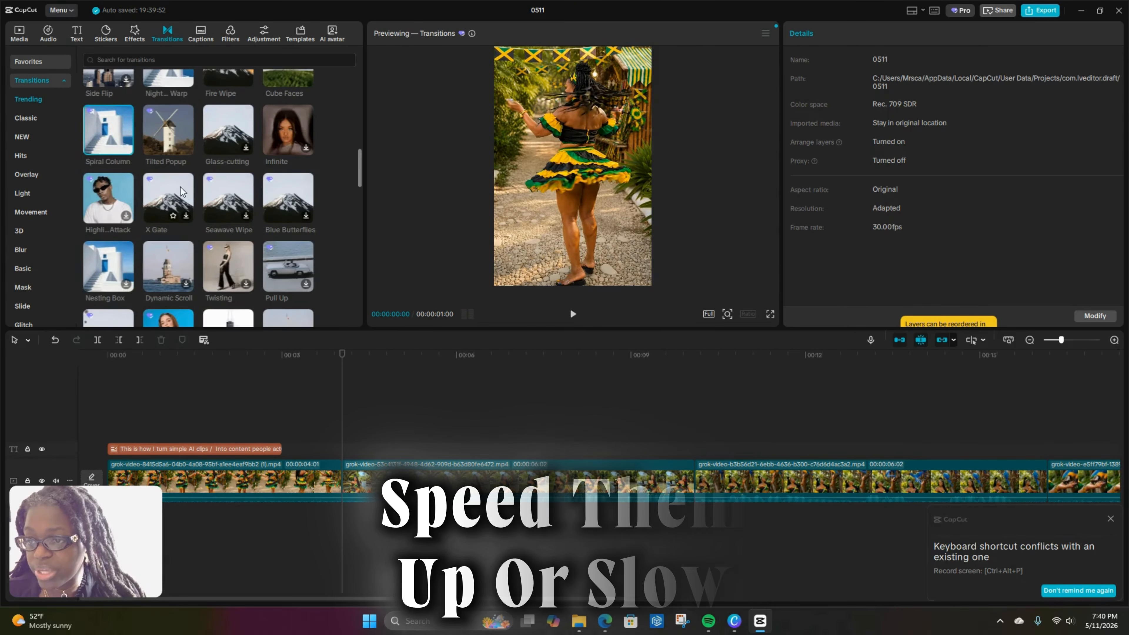
click(162, 202)
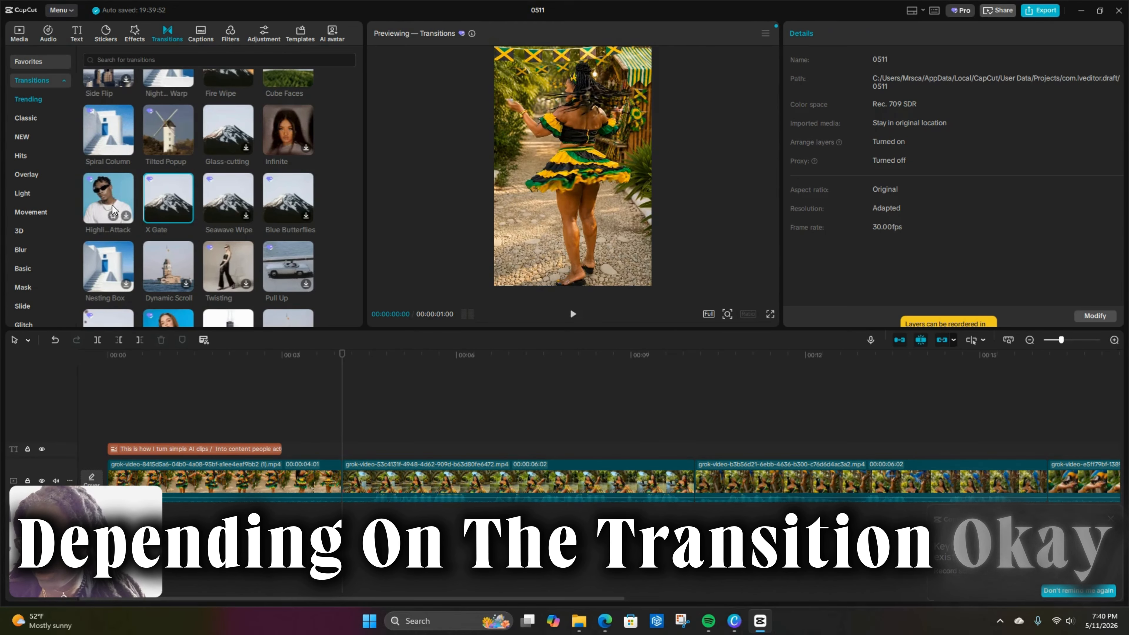
click(102, 206)
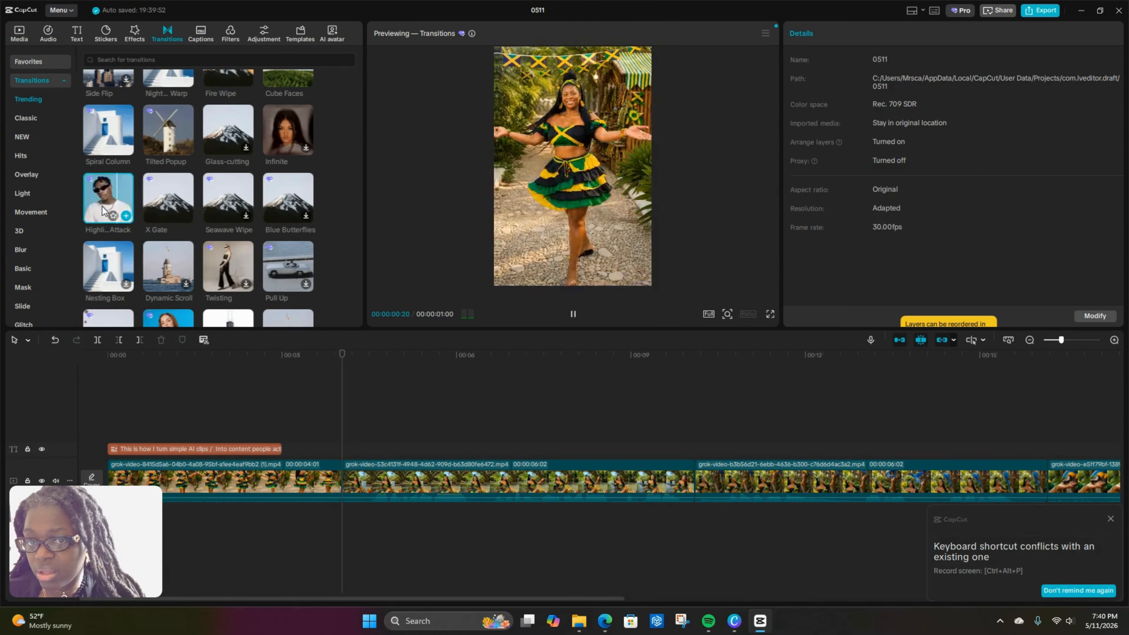
- Preview the Blue Butterflies, Seawave Wipe, Turning Heart and Petal Up transitions
scroll(244, 199, down, 1)
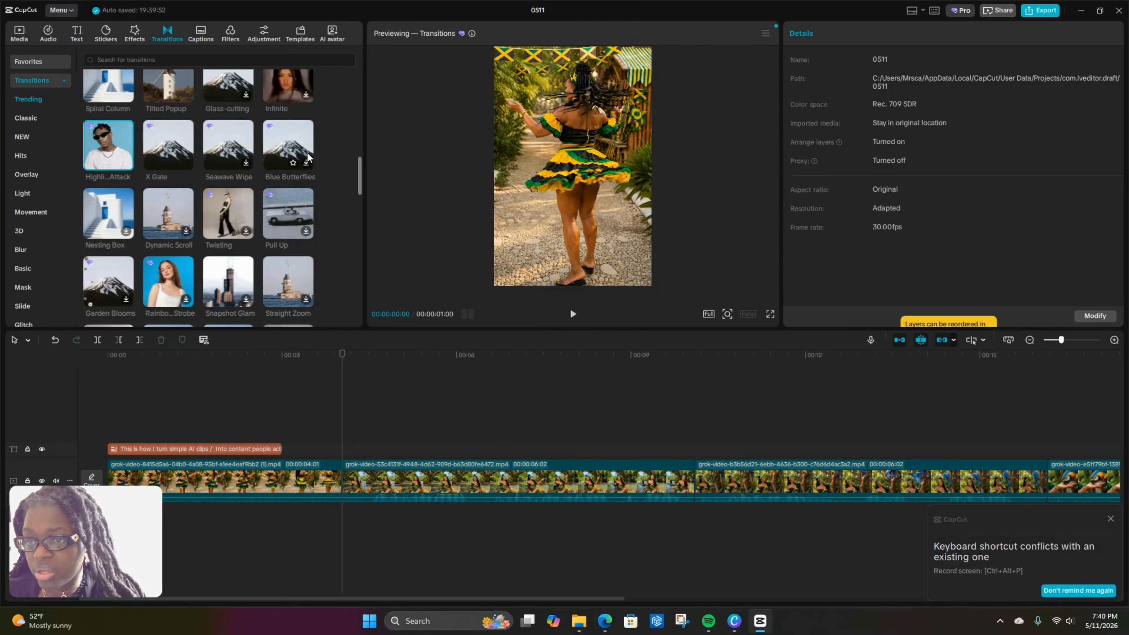
click(289, 143)
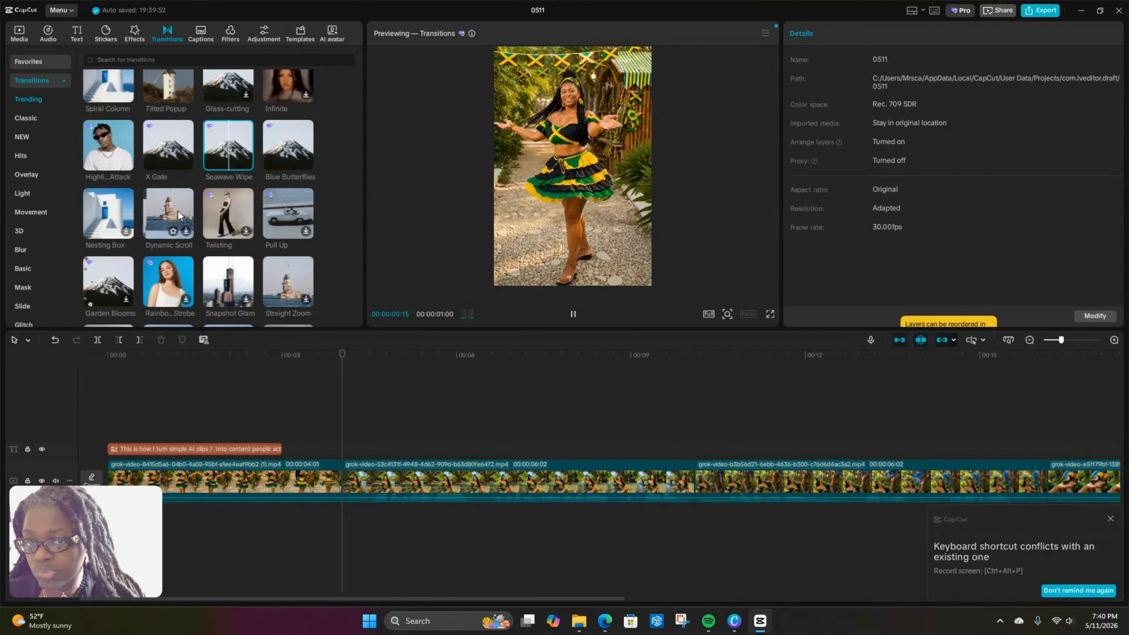
scroll(178, 211, down, 3)
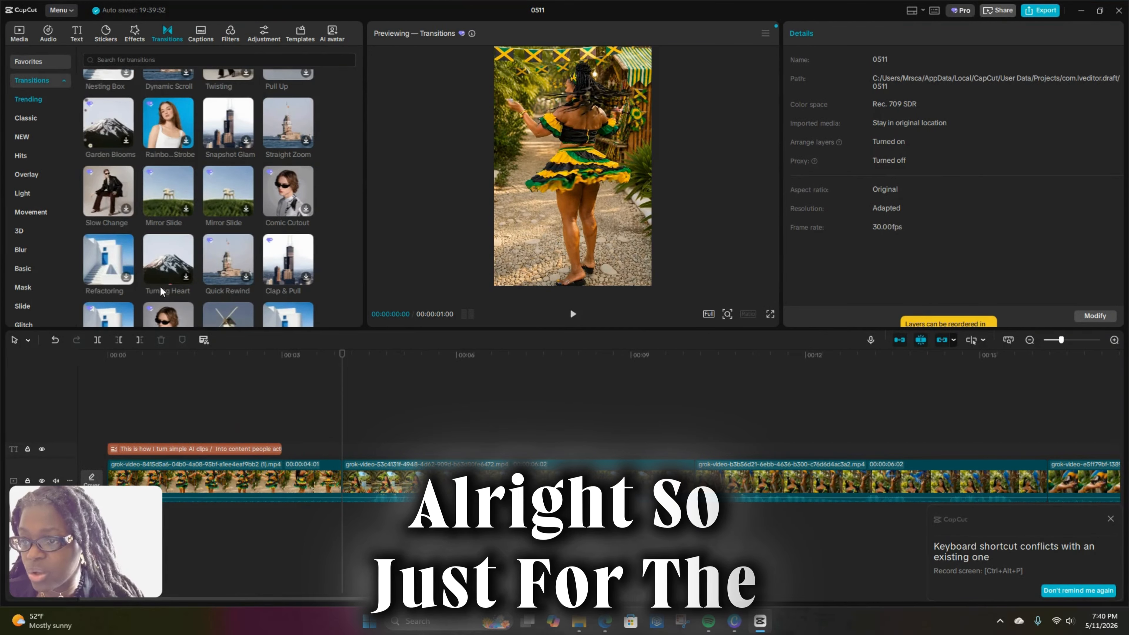
scroll(177, 264, down, 1)
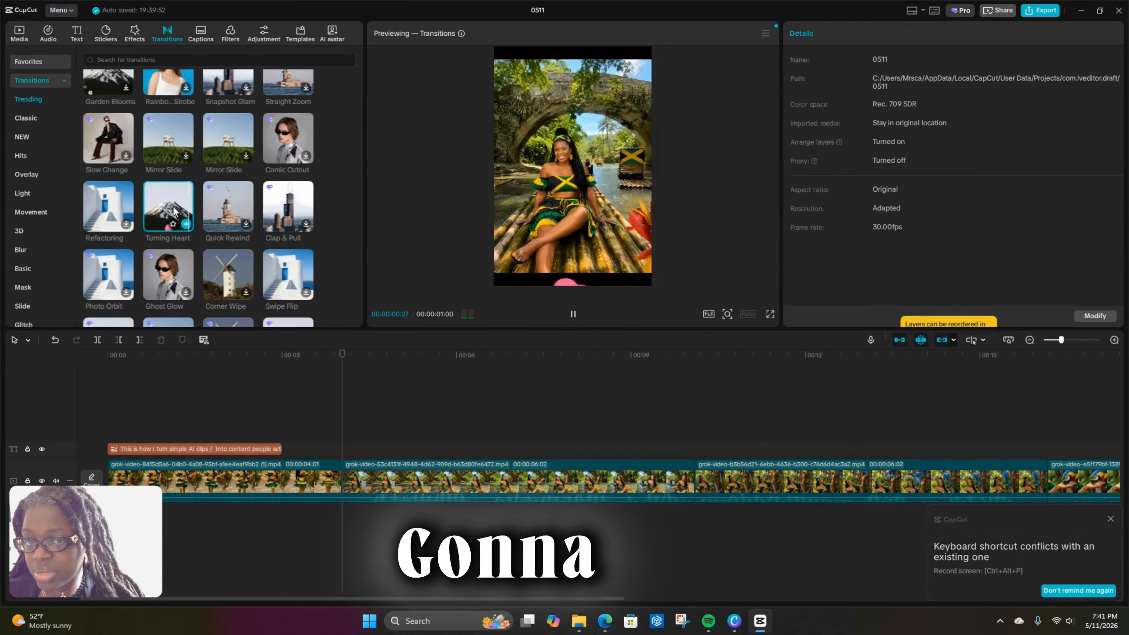
scroll(337, 219, down, 2)
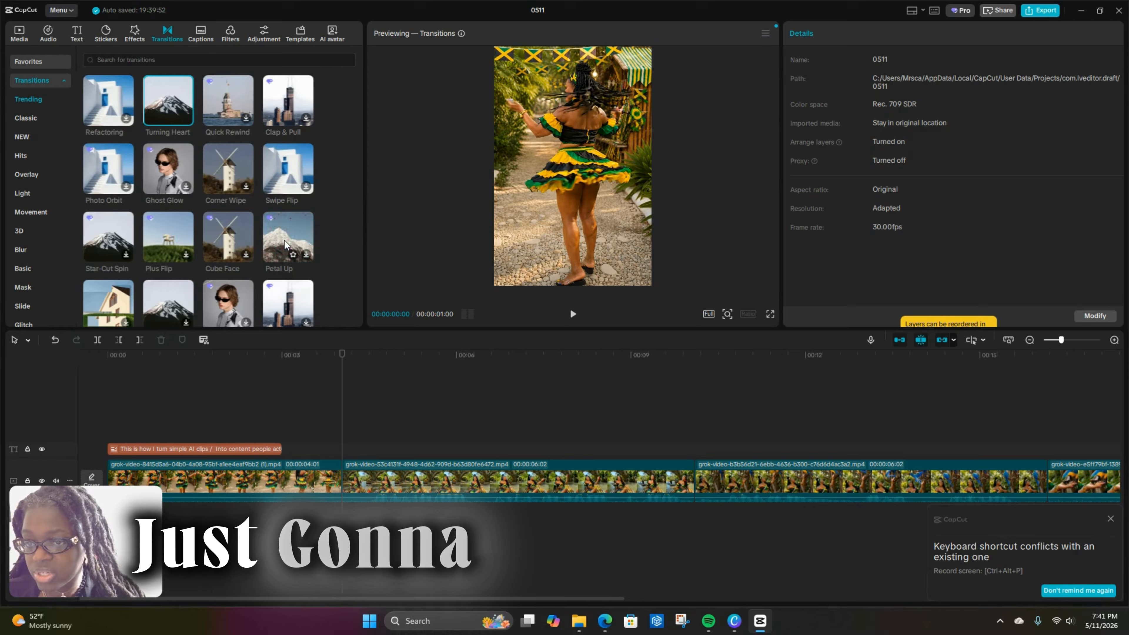
click(284, 240)
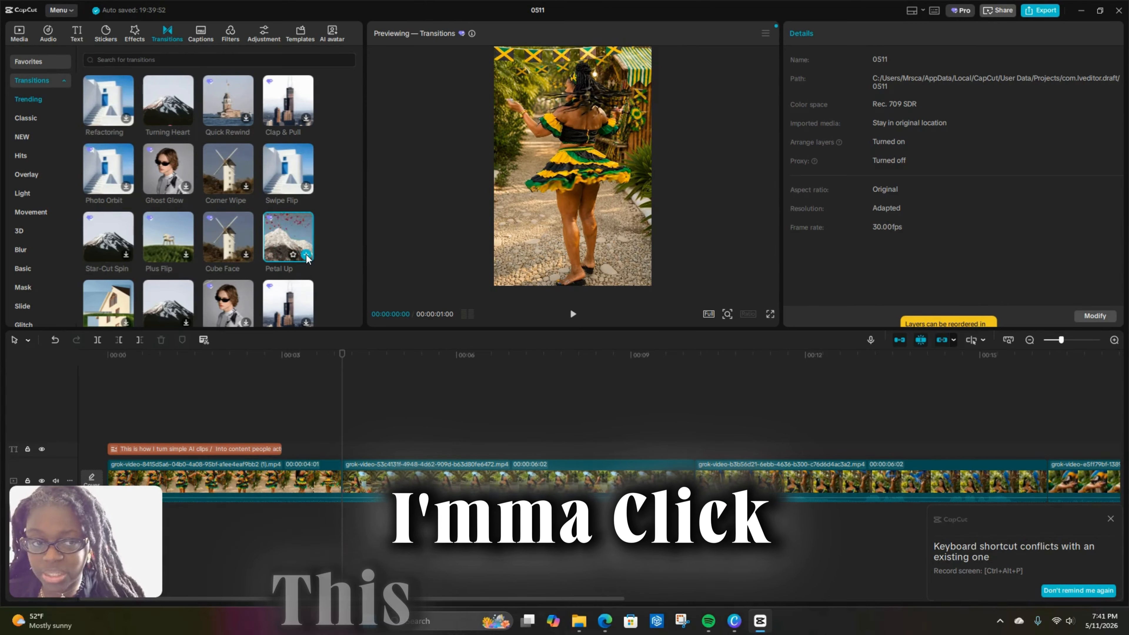
- Apply the Petal Up transition between the first and second clips, accept duplicate frames, and set its duration to 2.0 s
click(306, 255)
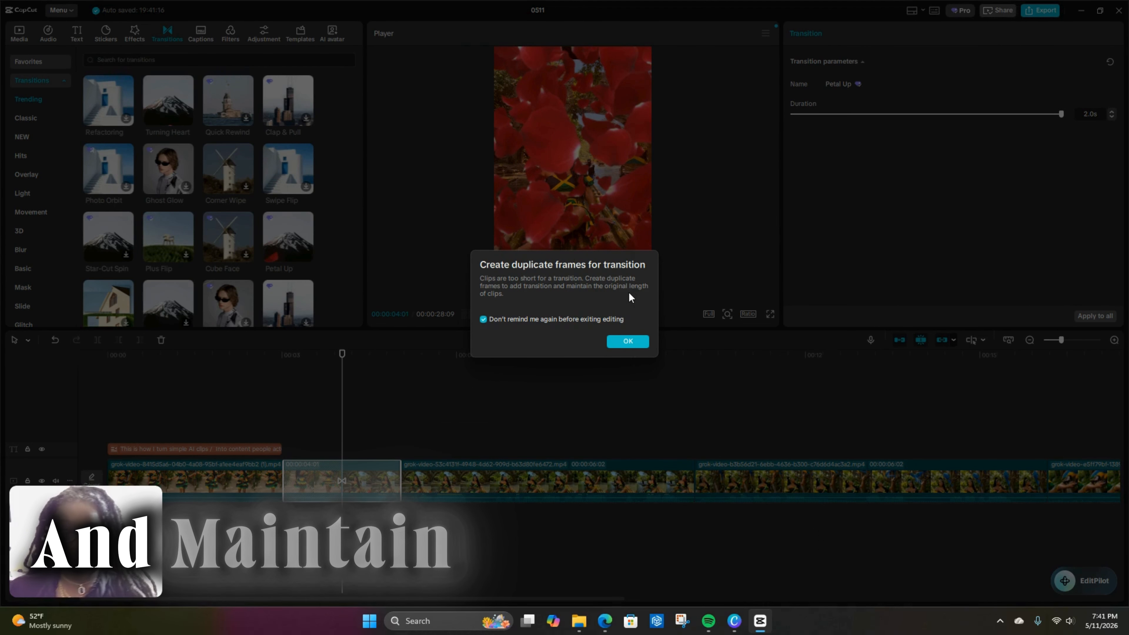
click(631, 342)
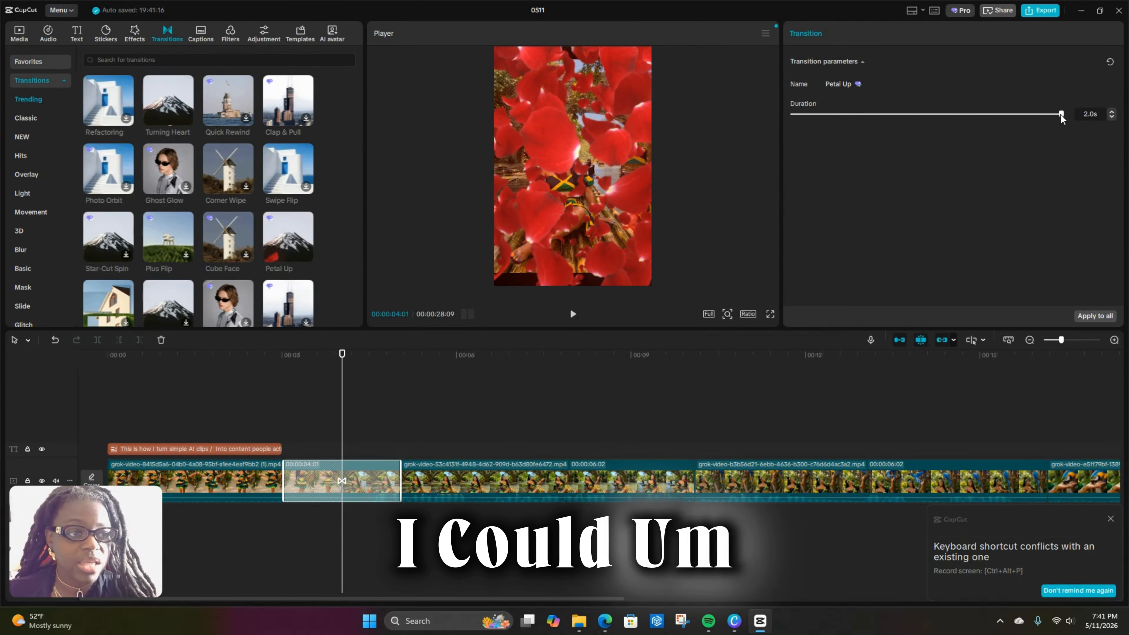
drag(1062, 114, 1026, 117)
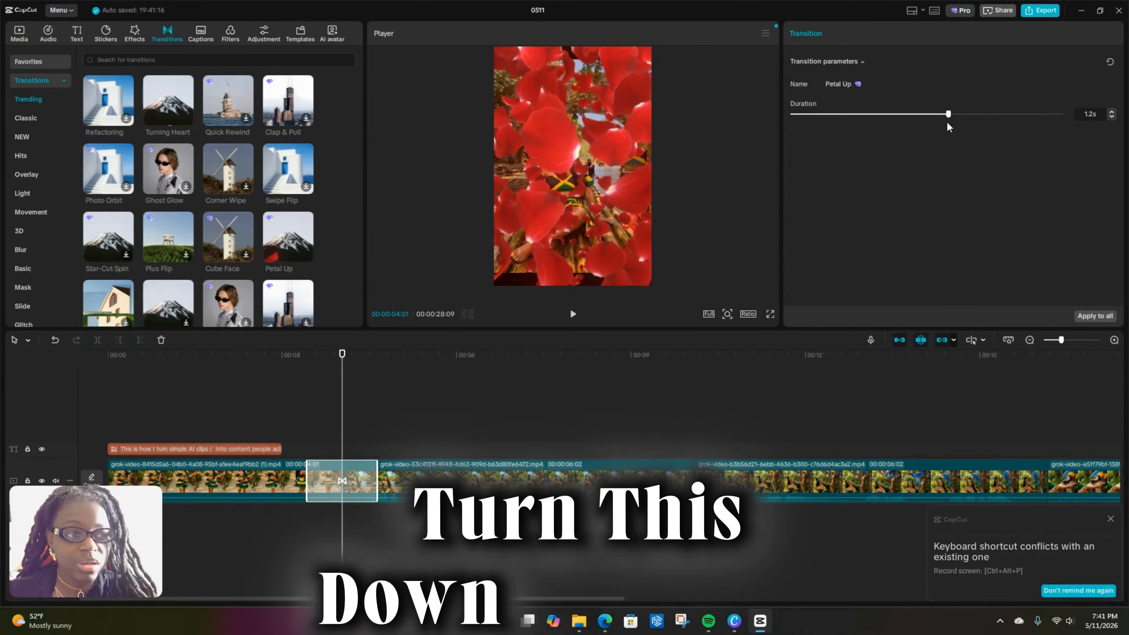
drag(947, 122, 1044, 127)
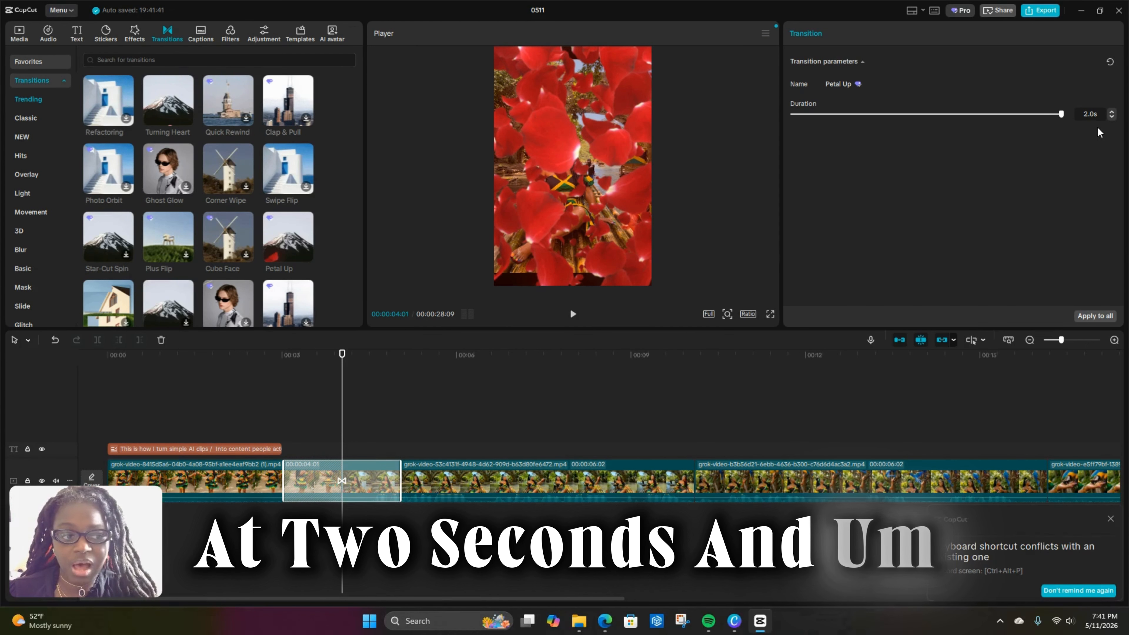
key(Escape)
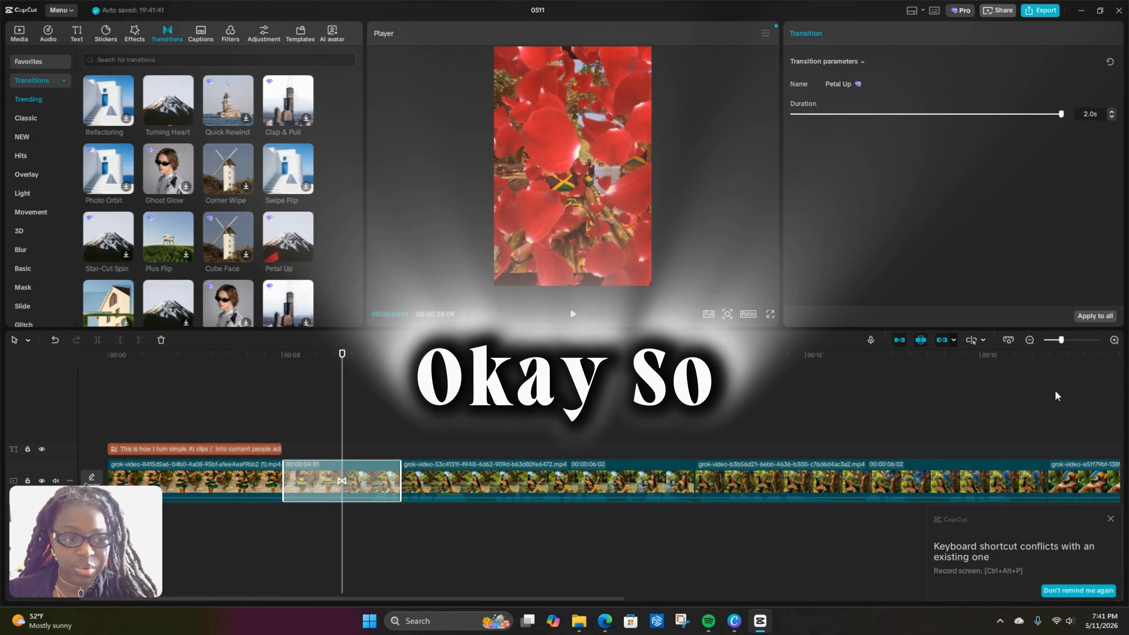
- Play the video from the start through the Petal Up transition into the second clip
click(1055, 397)
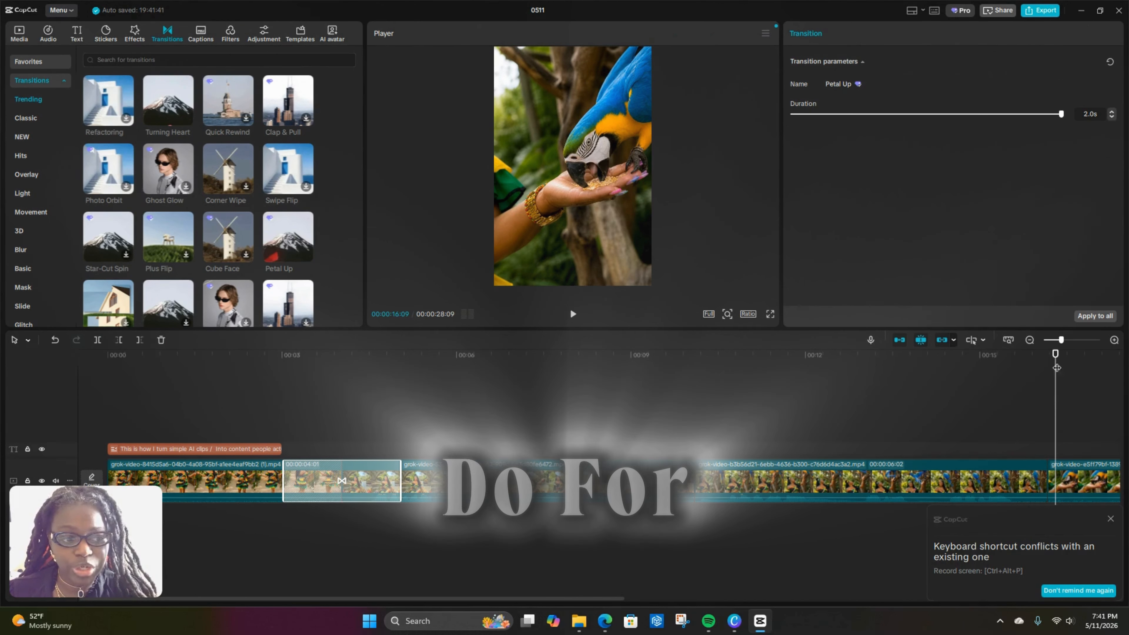
drag(1055, 366, 2, 419)
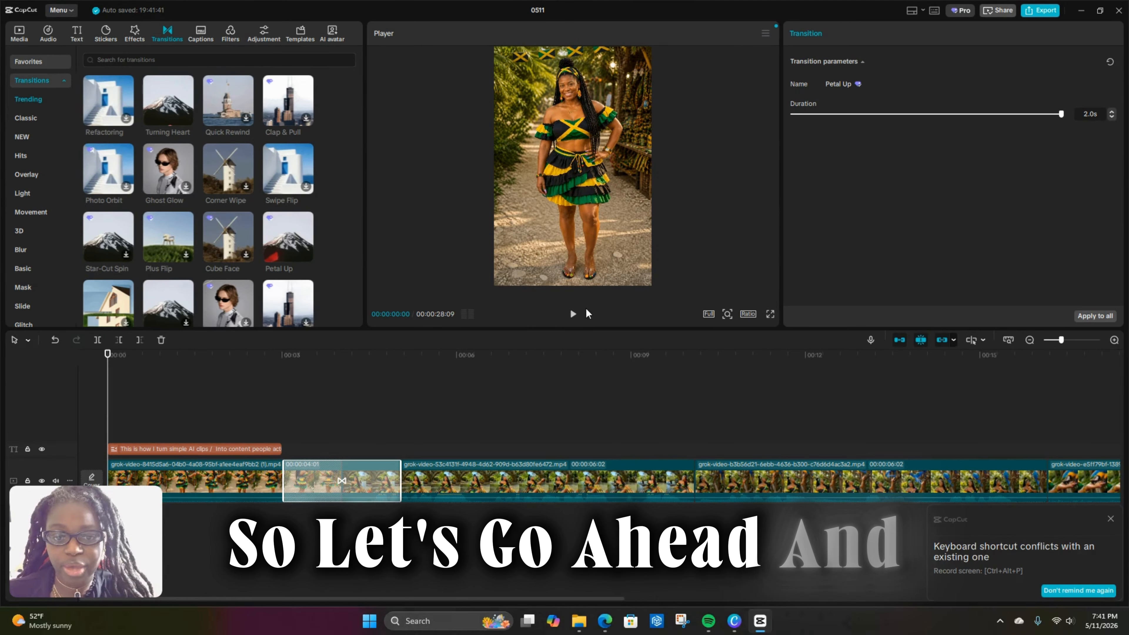
click(573, 314)
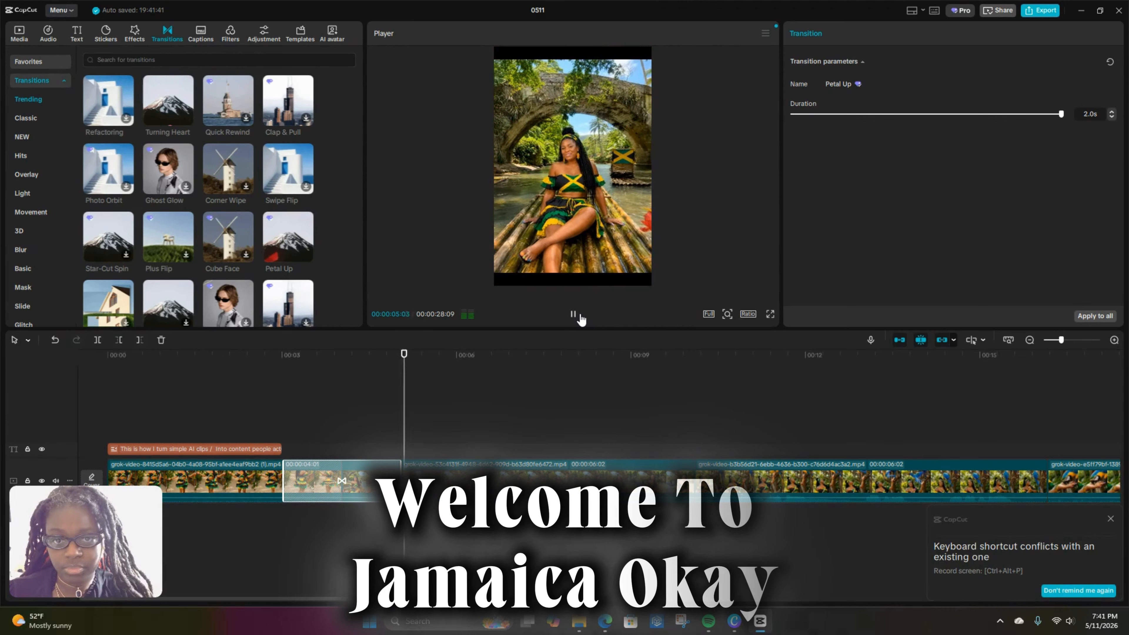
click(578, 316)
drag(431, 400, 440, 400)
click(547, 391)
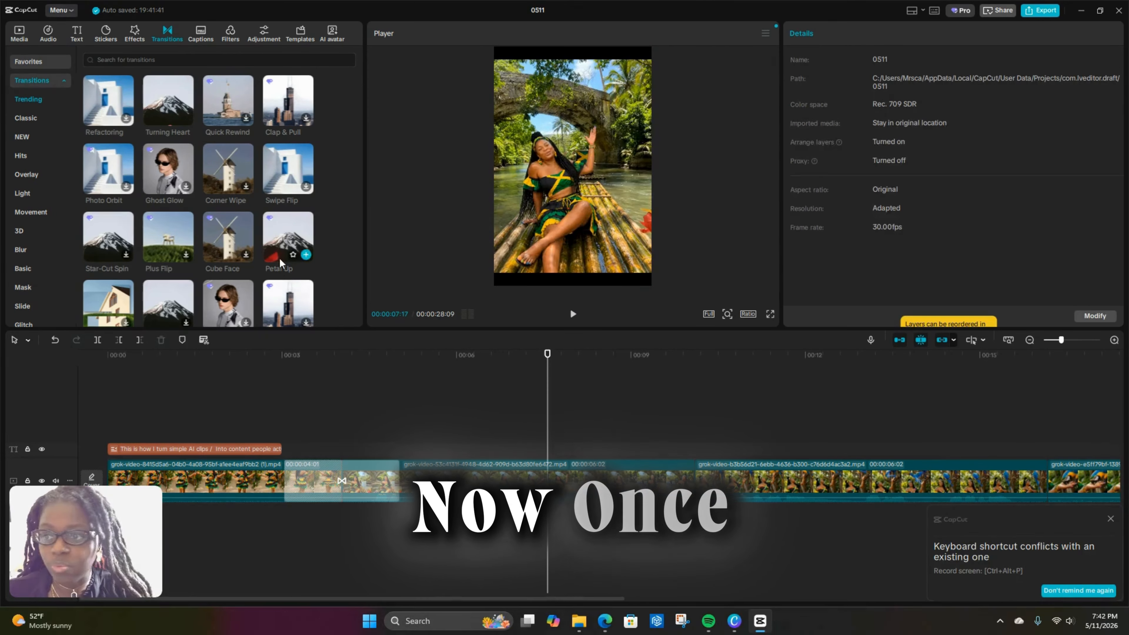
- Open the text templates, switch to the Google Docs hook list and copy the second hook, "If your AI videos feel boring... this is probably why."
click(73, 35)
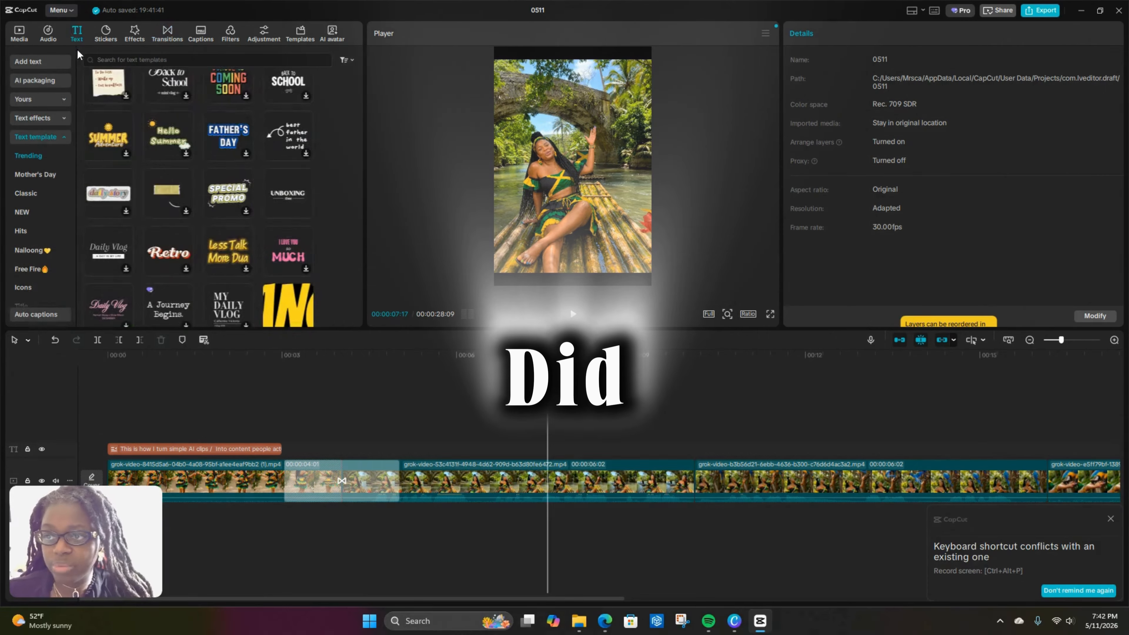
click(357, 440)
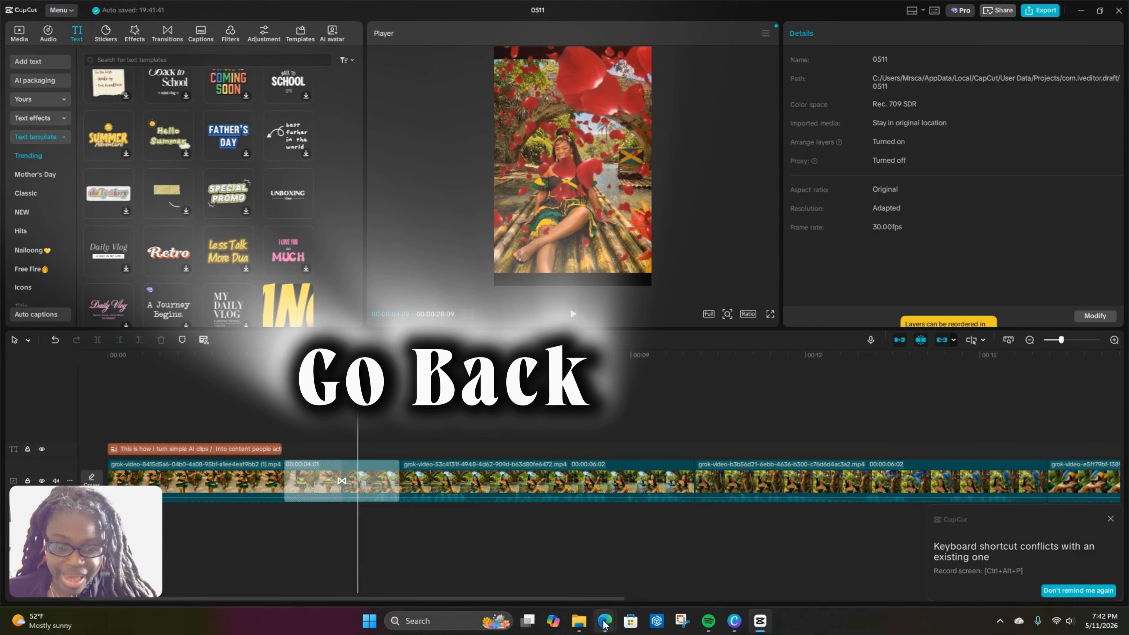
mouse_move(604, 625)
click(540, 578)
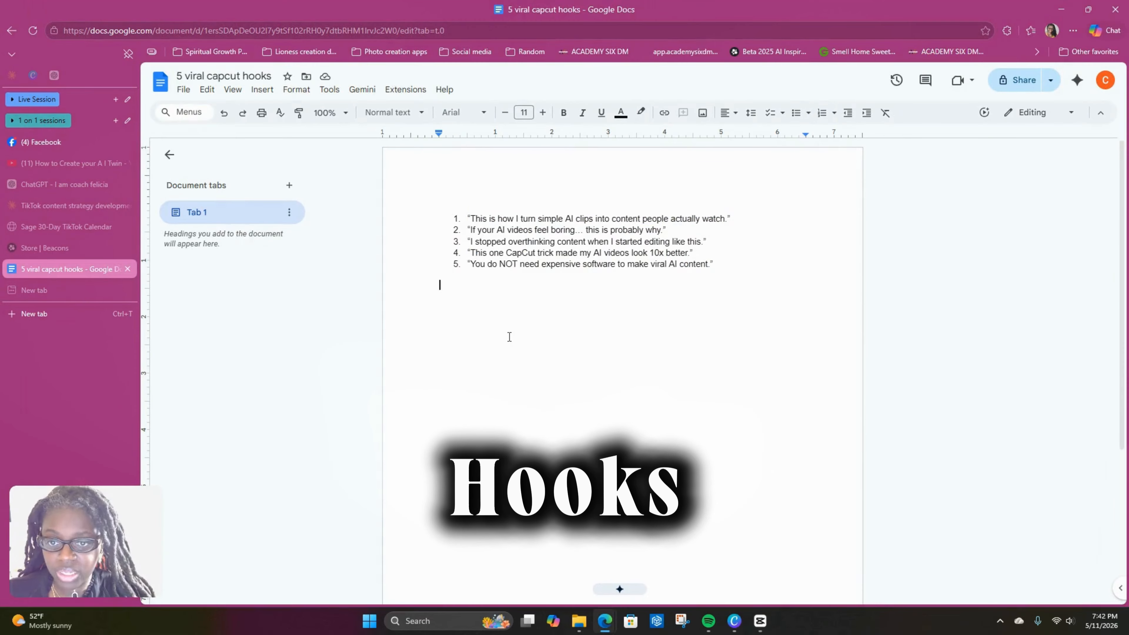
drag(471, 228, 661, 230)
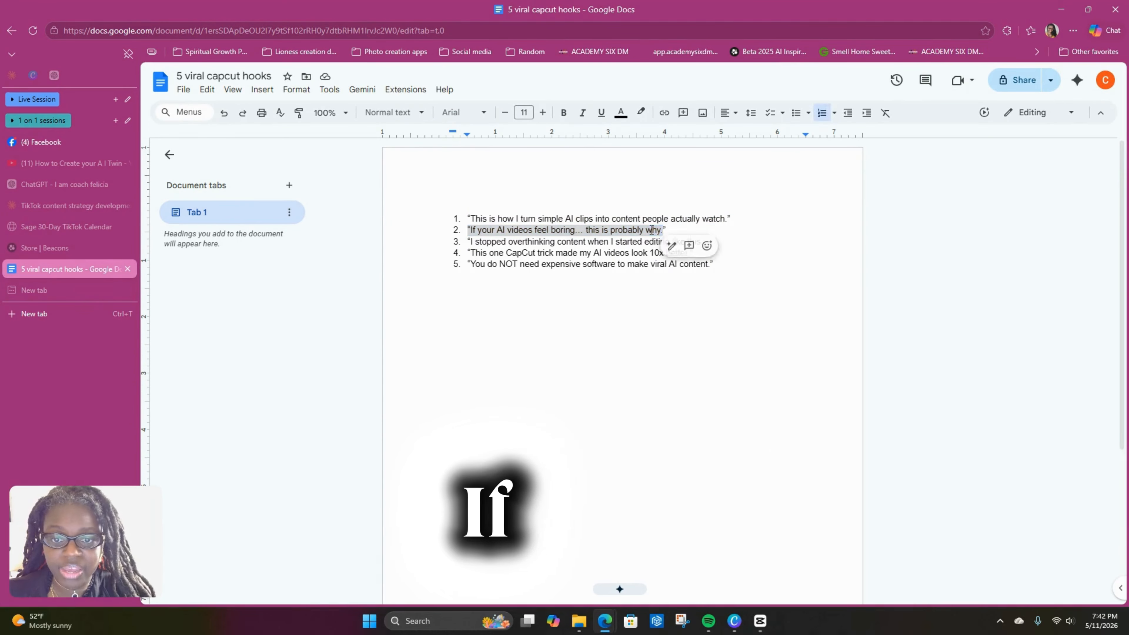
right_click(651, 230)
click(684, 228)
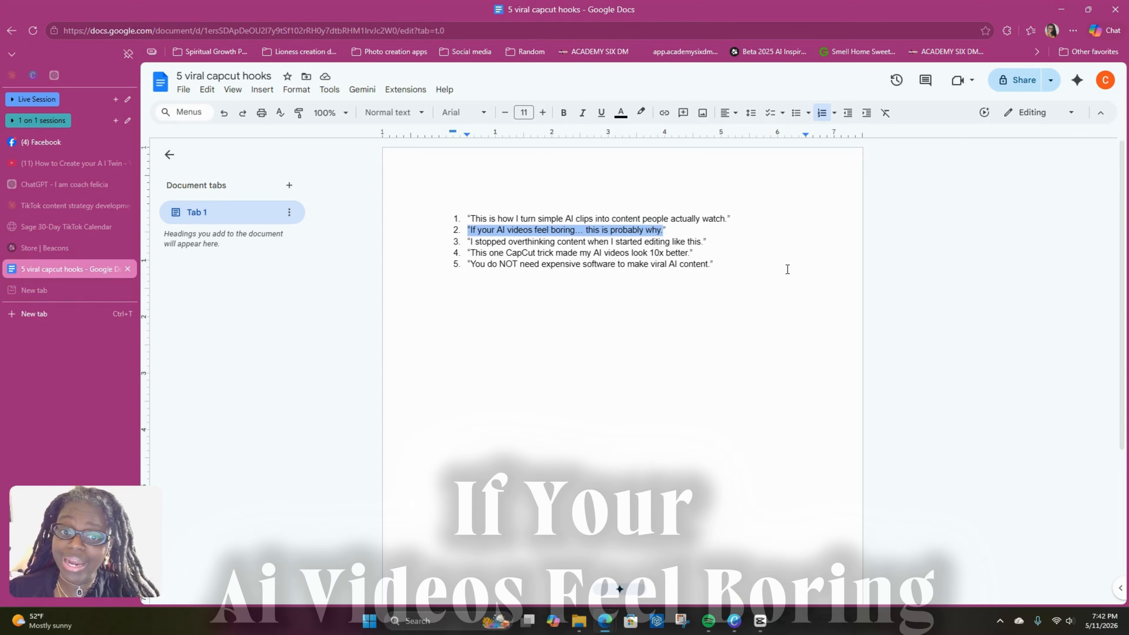
- Switch back to CapCut and place the playhead at 00:00:05:04, just after the Petal Up transition
click(750, 632)
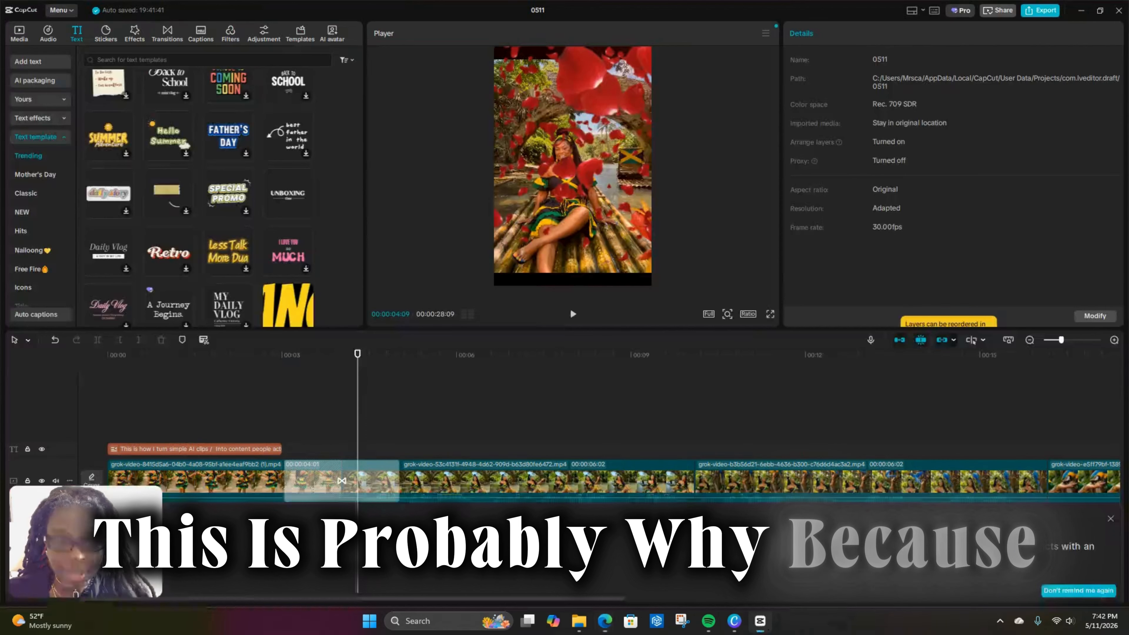
click(642, 391)
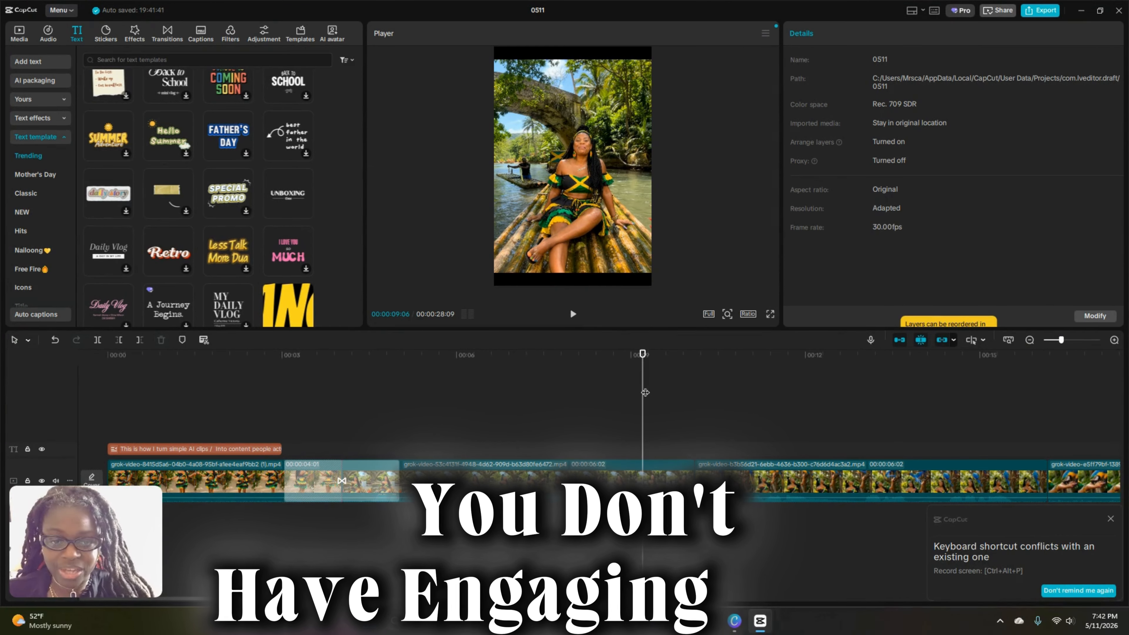
drag(643, 392, 405, 414)
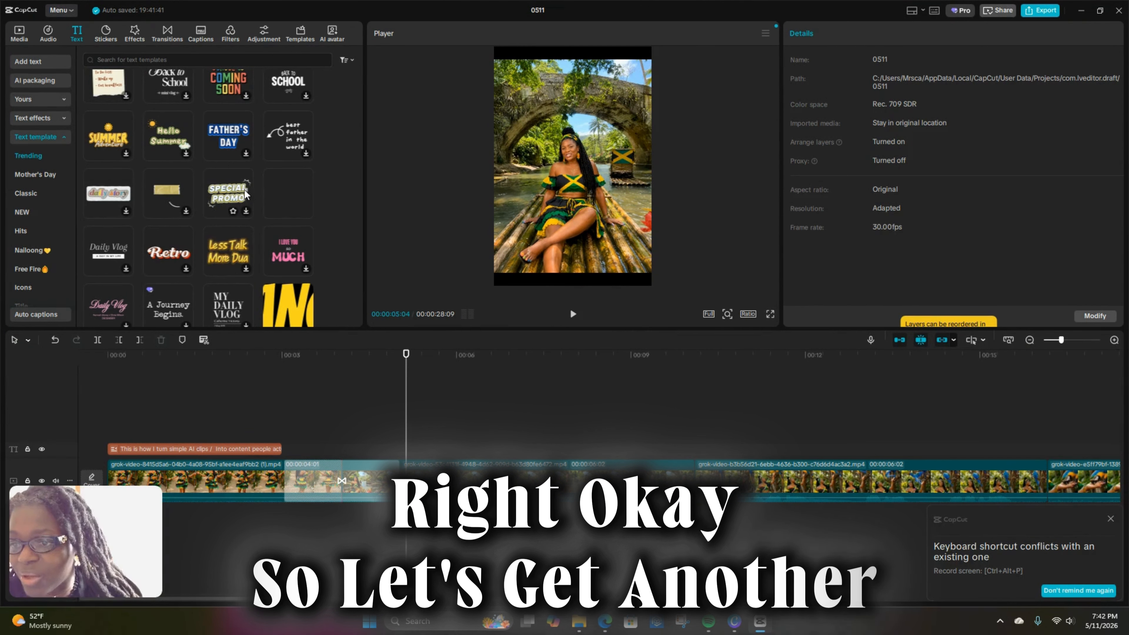
- Browse the trending text templates and add the pink "I LOVE YOU so MUCH" template at the playhead
scroll(240, 190, down, 1)
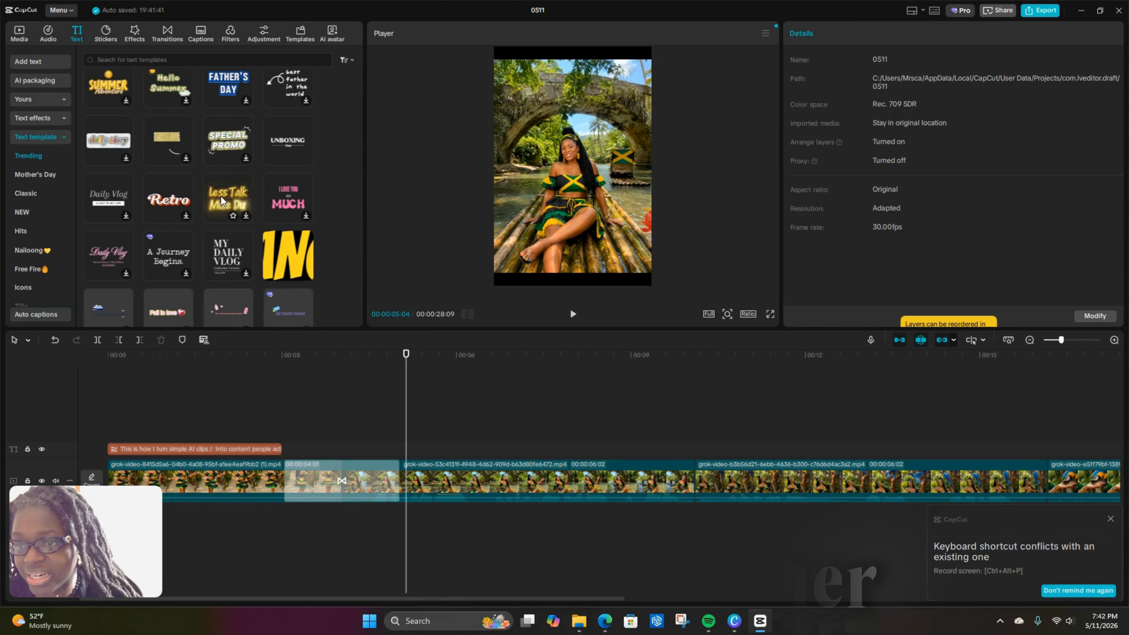
scroll(221, 196, down, 1)
scroll(268, 183, down, 10)
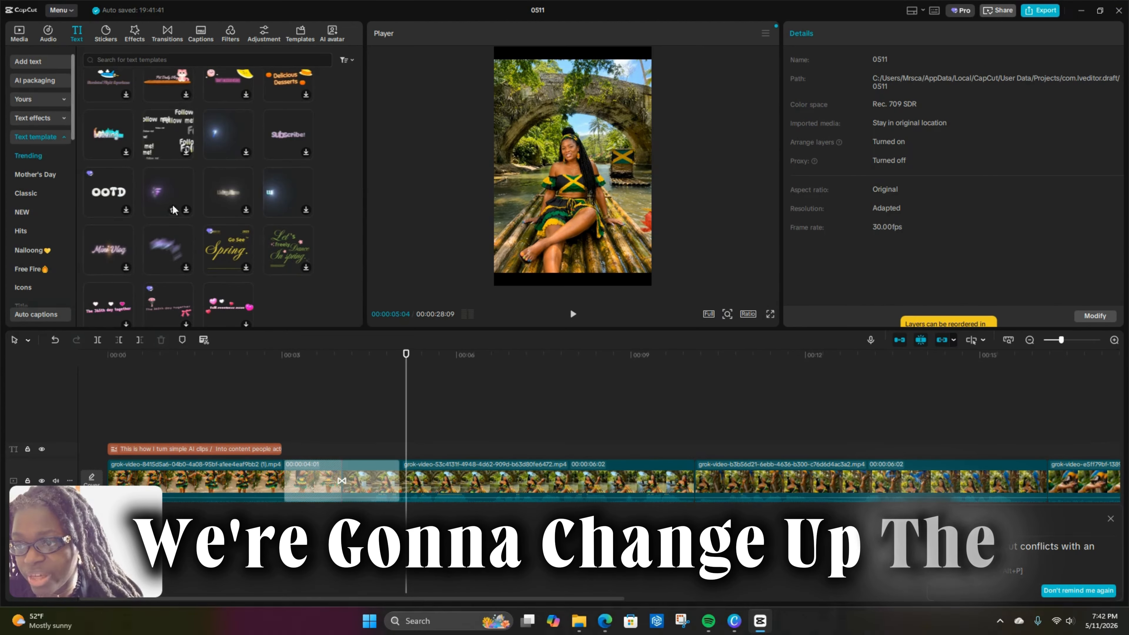
scroll(203, 203, down, 1)
scroll(171, 211, up, 8)
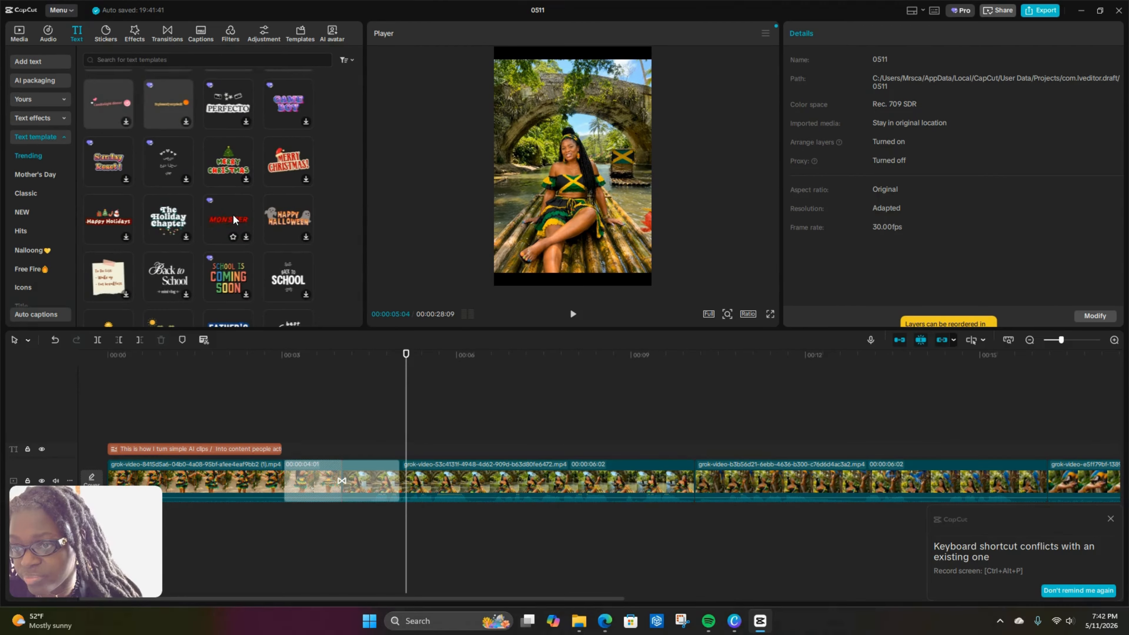
scroll(233, 218, up, 2)
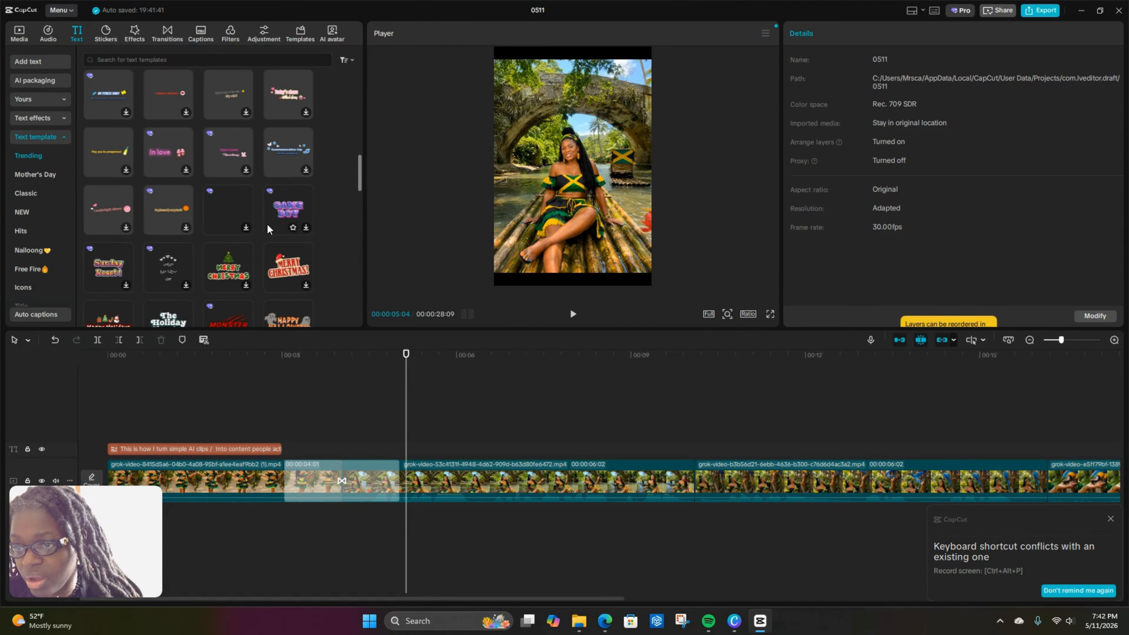
scroll(299, 219, down, 9)
scroll(284, 204, up, 5)
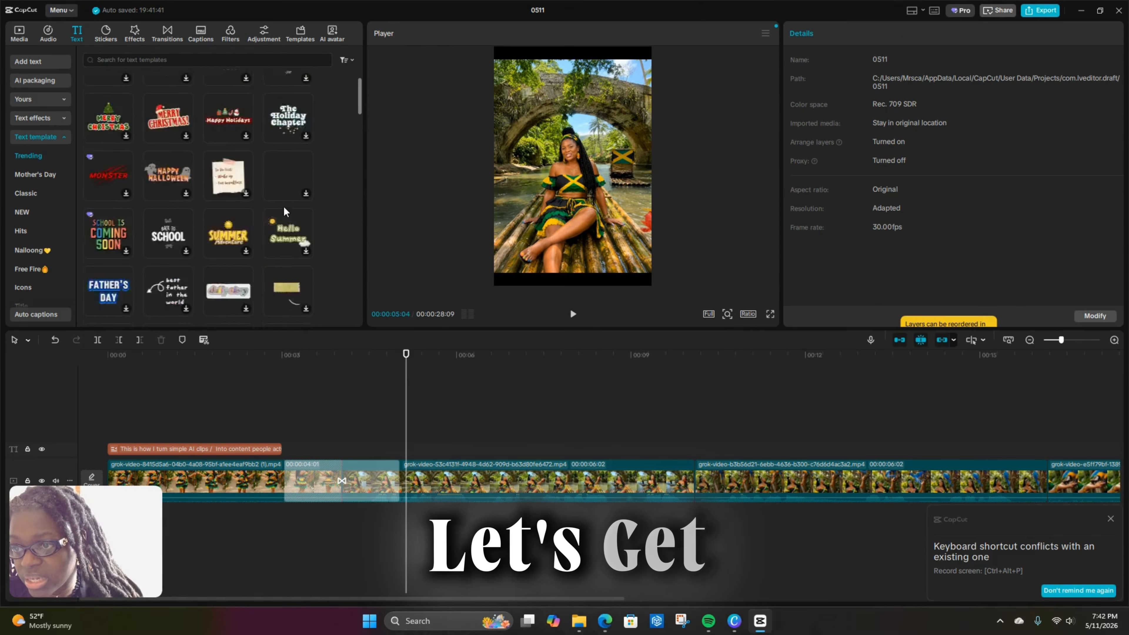
scroll(283, 205, down, 3)
scroll(234, 274, up, 1)
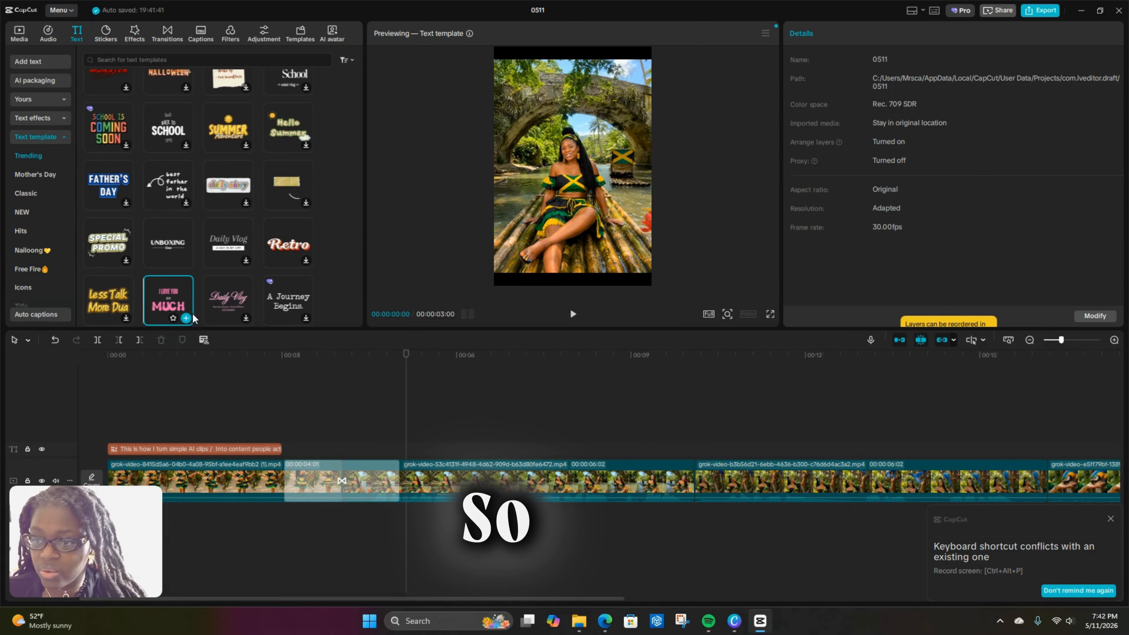
click(186, 318)
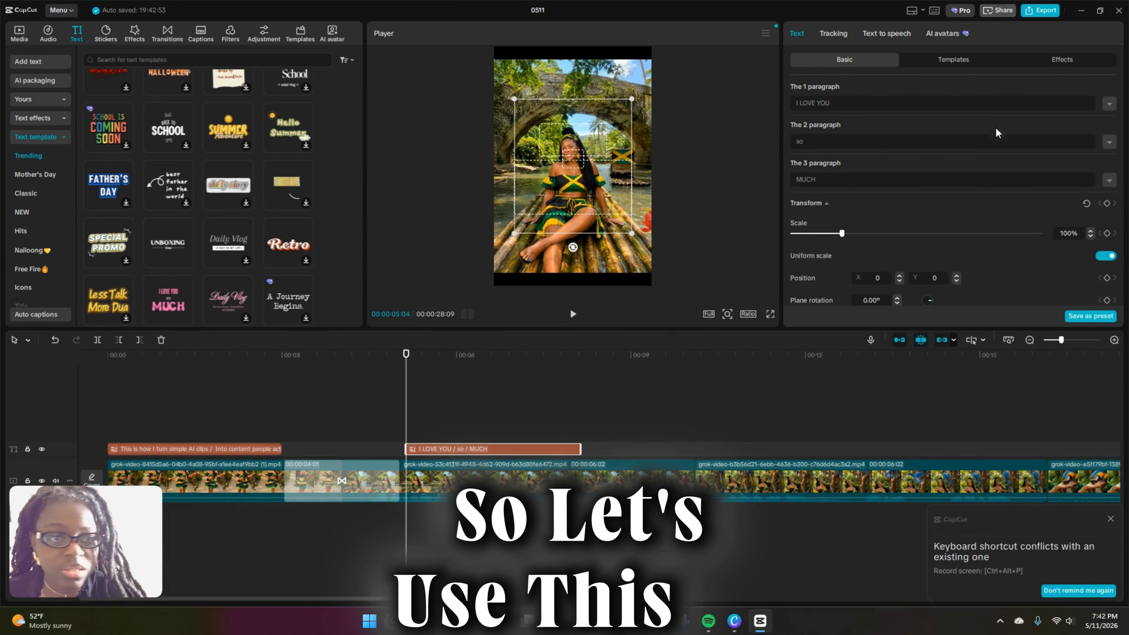
- Replace the template's first paragraph with "If your AI videos feel boring... this is probably why.", removing the opening quotation mark
drag(857, 106, 768, 109)
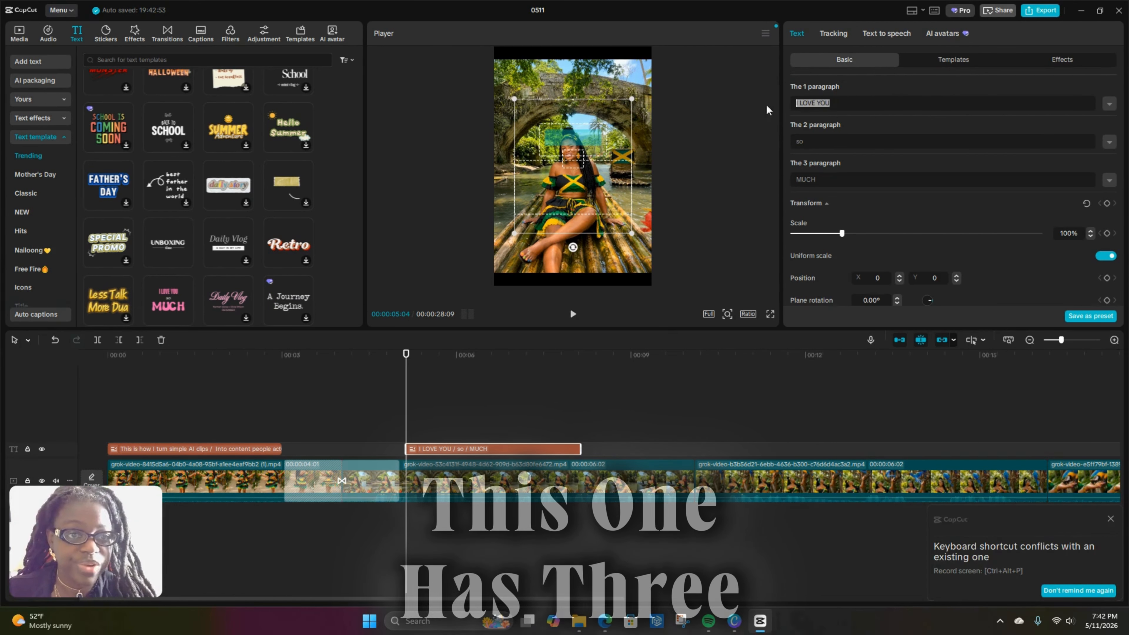
text("If your AI videos feel boring... this is probably why.)
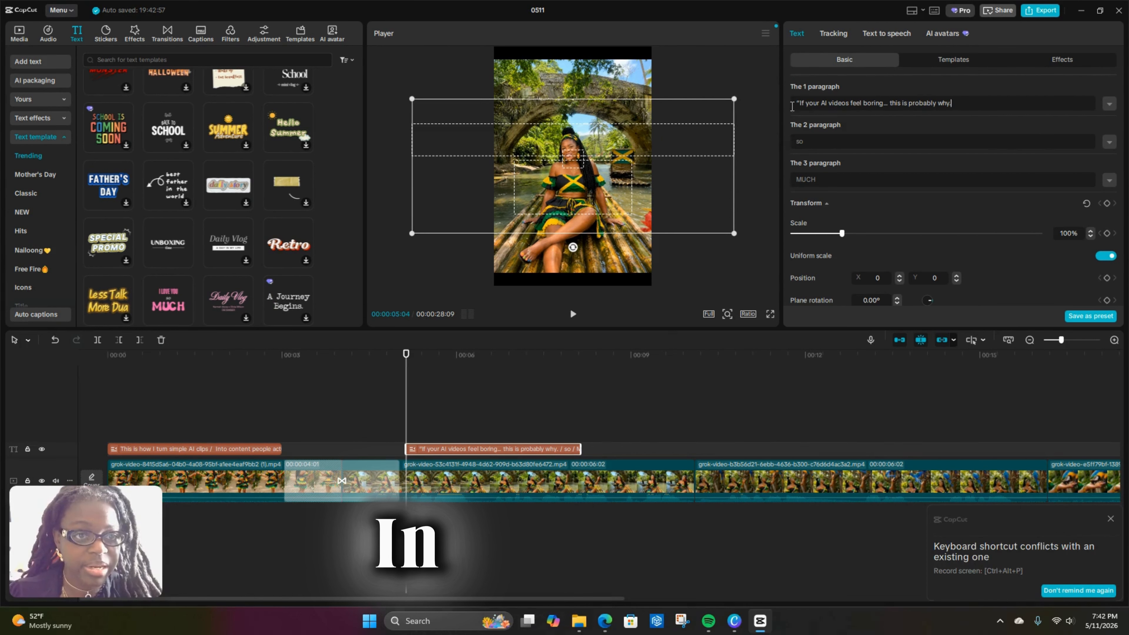
click(797, 107)
key(BackSpace)
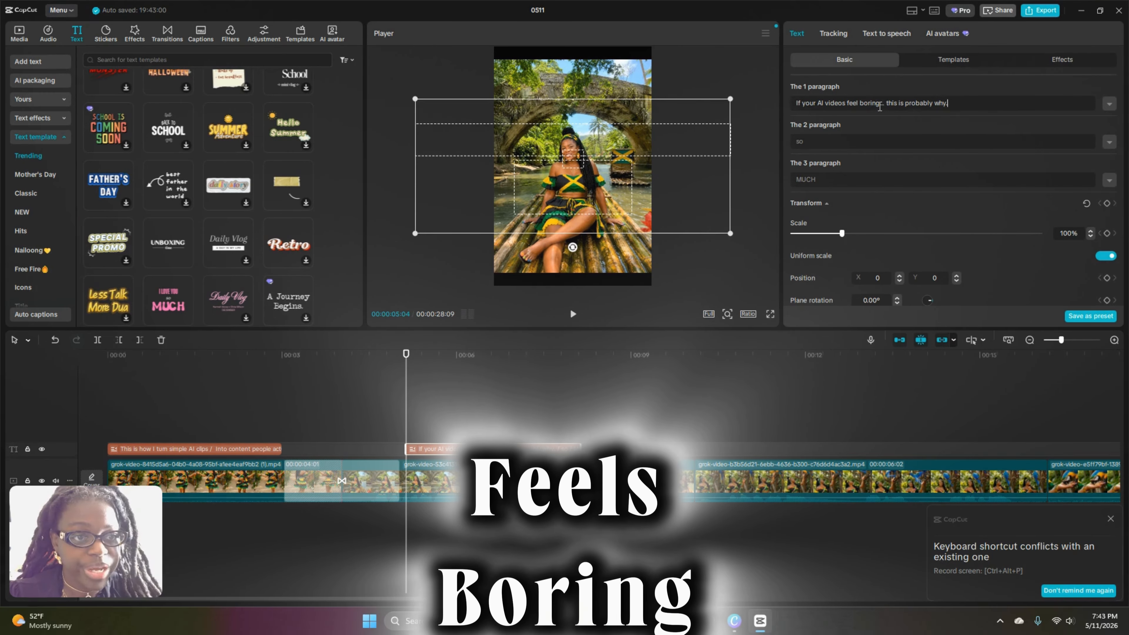
- Move "... this is probably why." from the first paragraph to the second, replacing "so"
drag(880, 106, 965, 105)
right_click(916, 102)
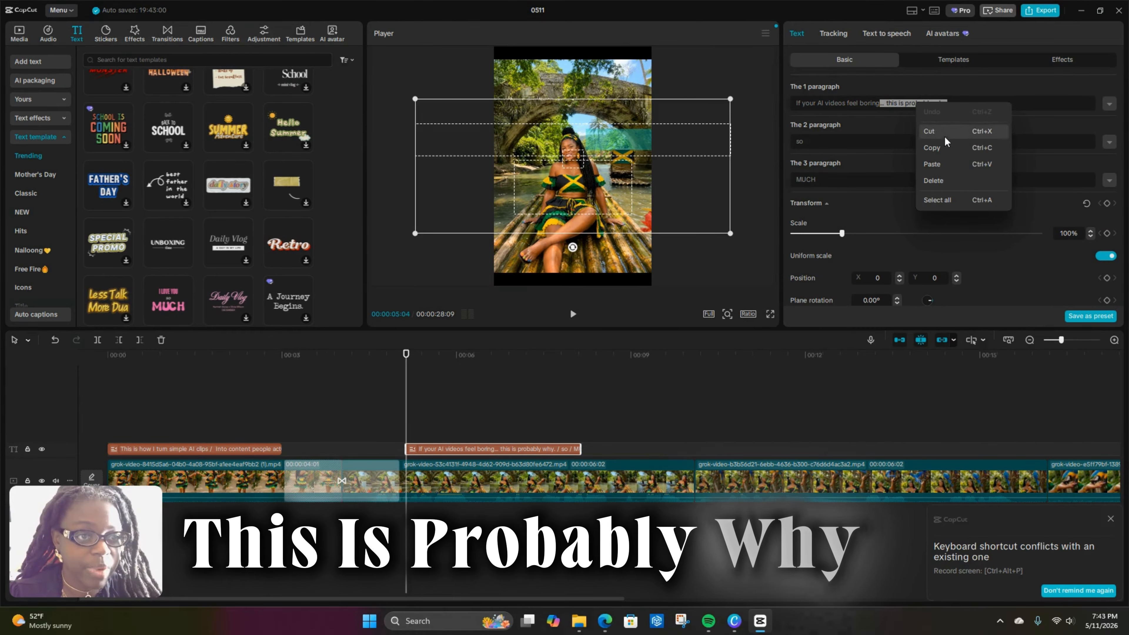
click(930, 131)
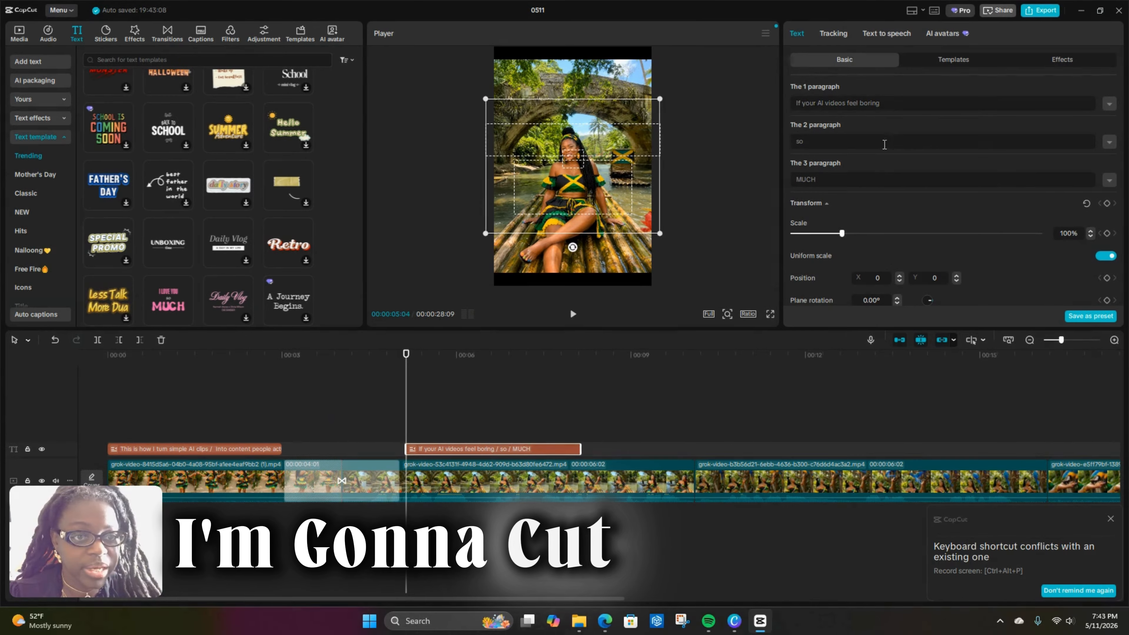
click(878, 139)
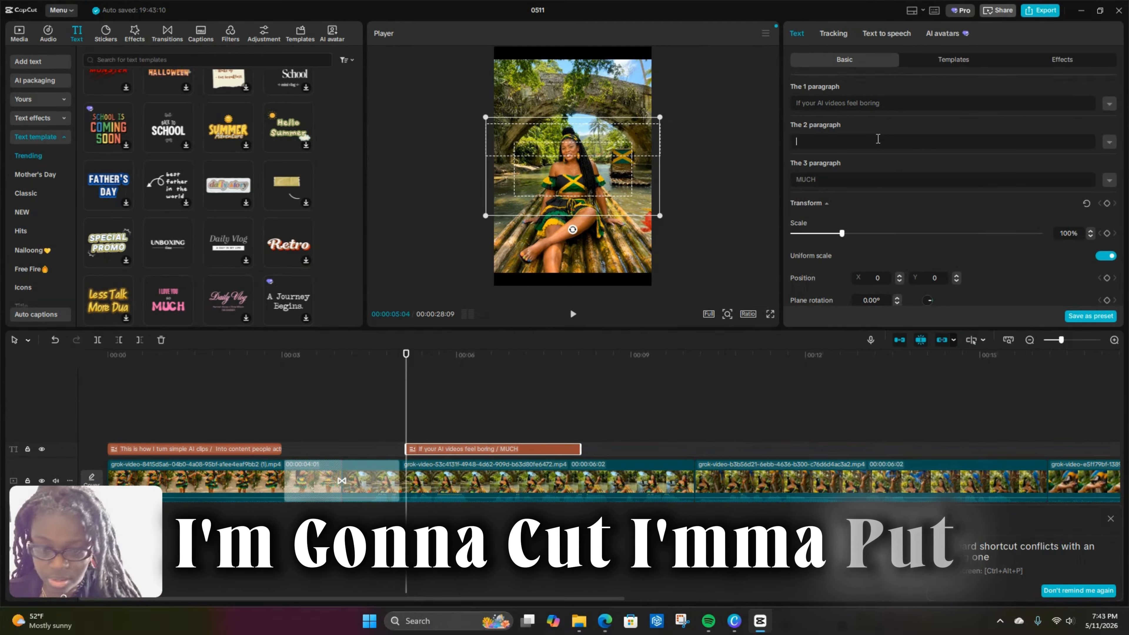
key(ctrl+v)
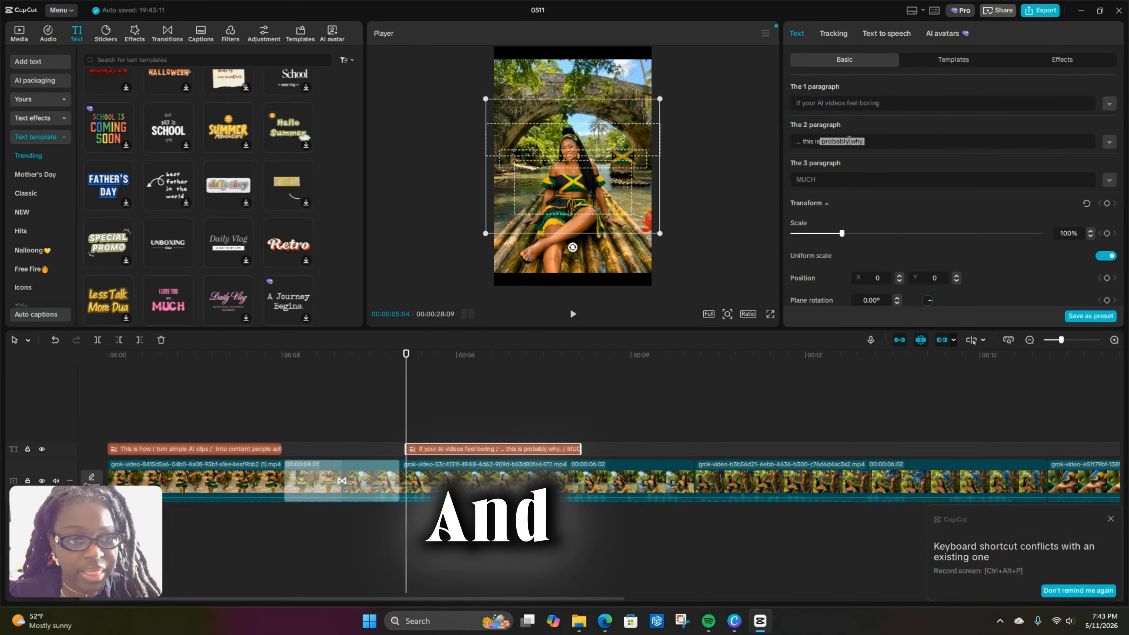
- Move "probably why." from the second paragraph to the third, replacing "MUCH"
right_click(849, 141)
click(866, 162)
drag(869, 178, 746, 187)
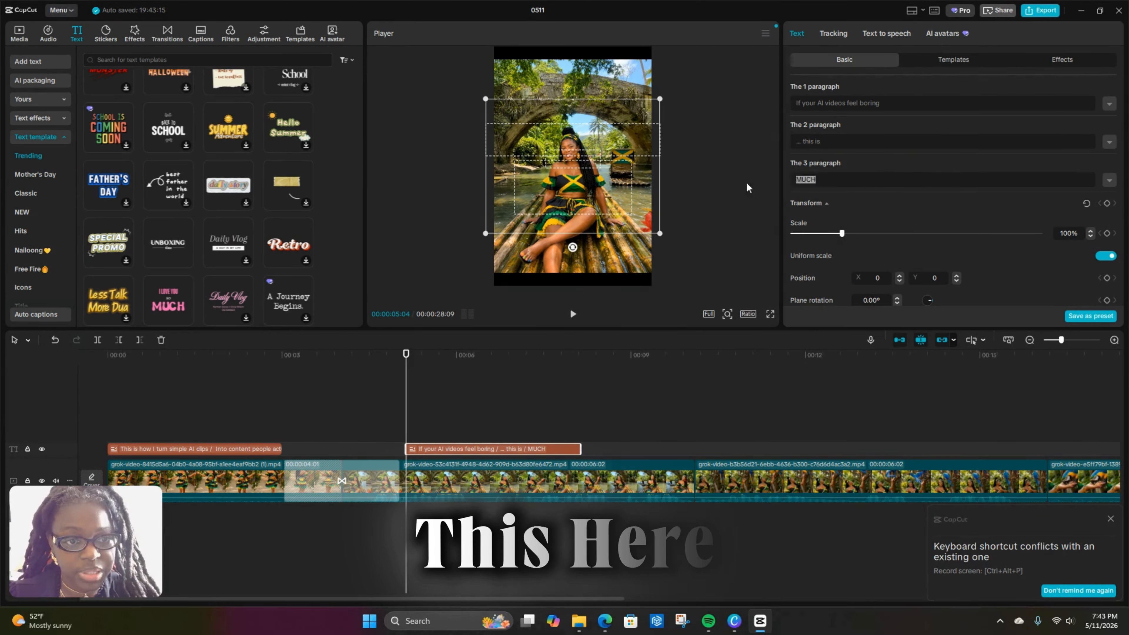
text(MUC)
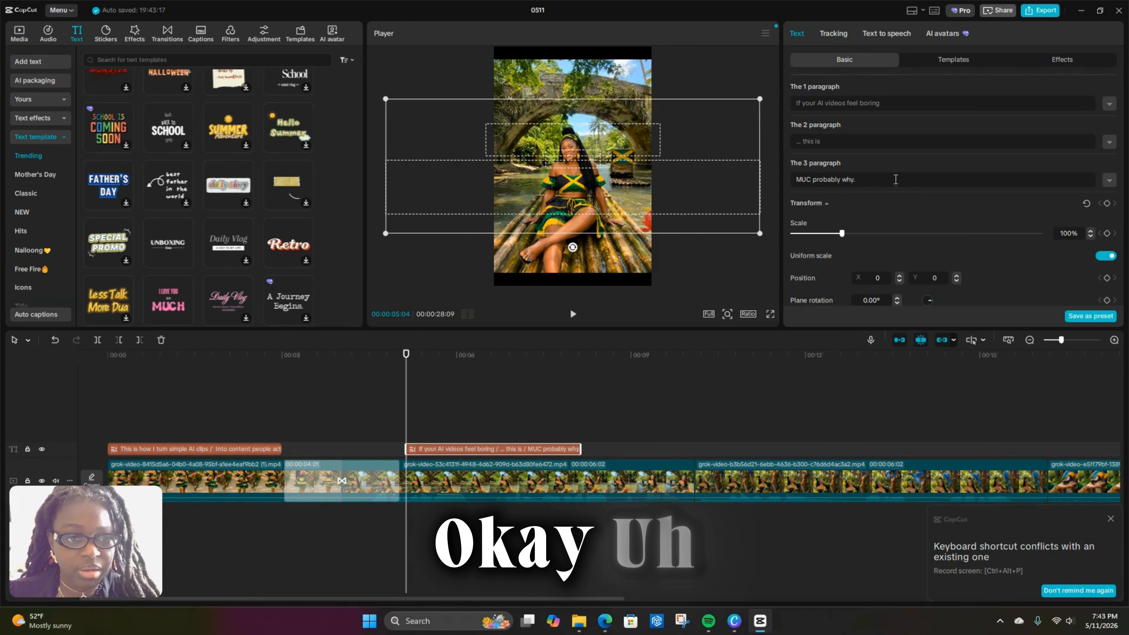
drag(871, 182, 780, 186)
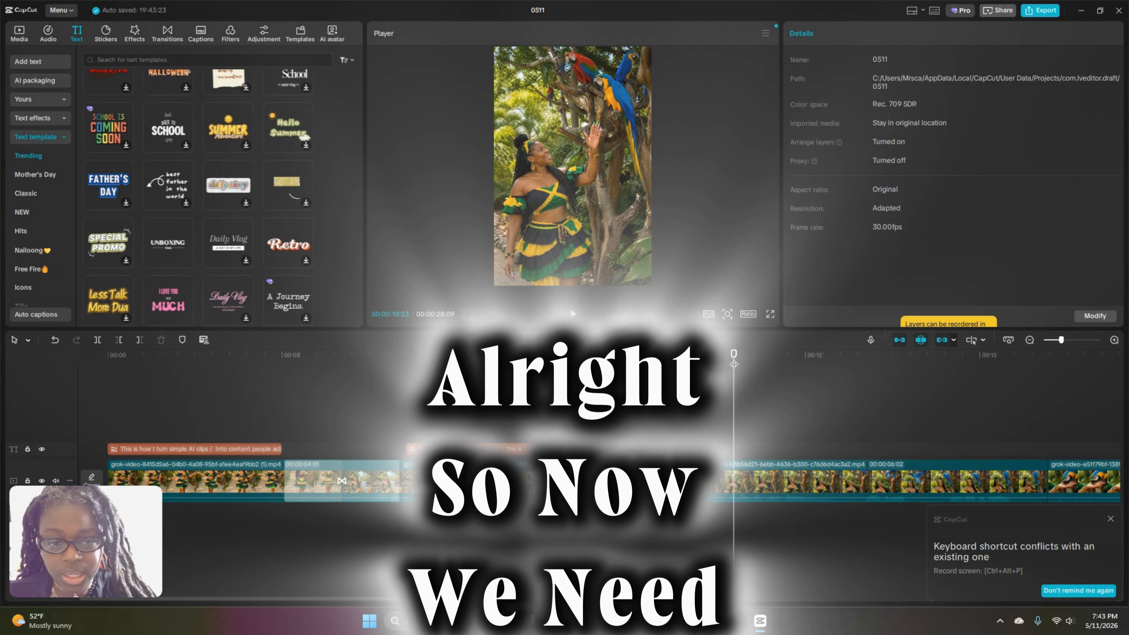
- Play back the second text hook and scale its template down to 51%
drag(734, 364, 357, 358)
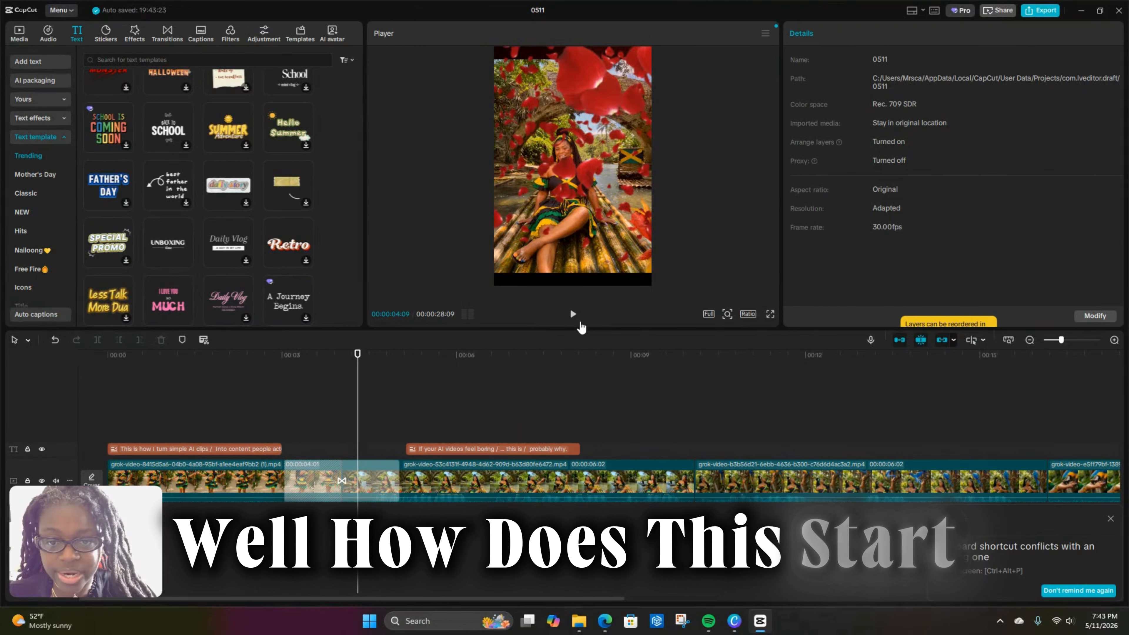
click(573, 314)
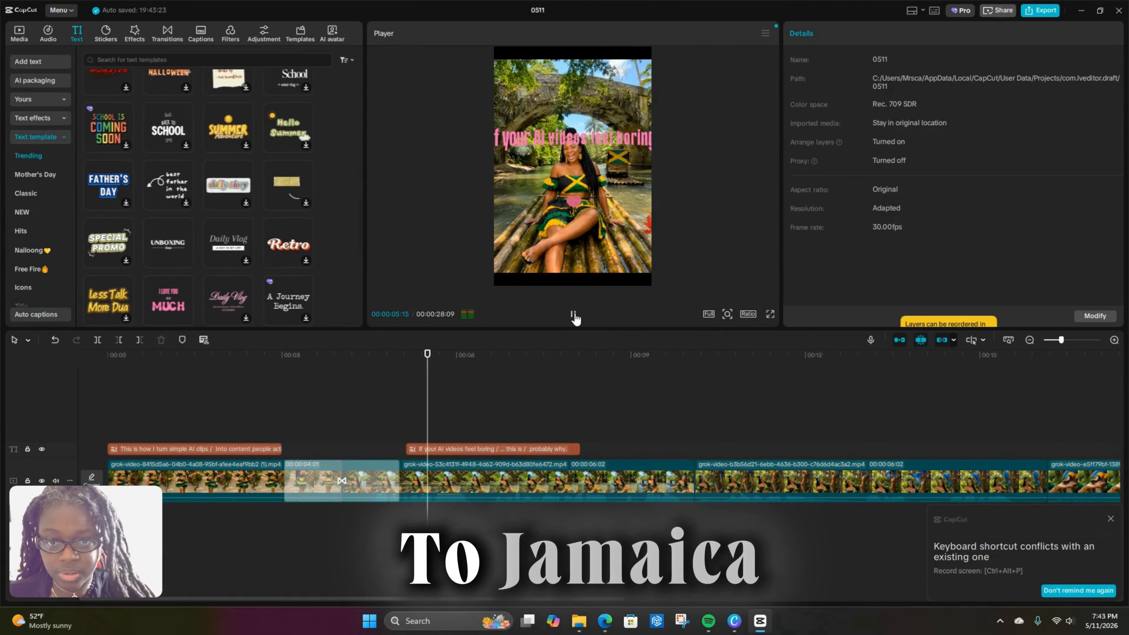
click(573, 315)
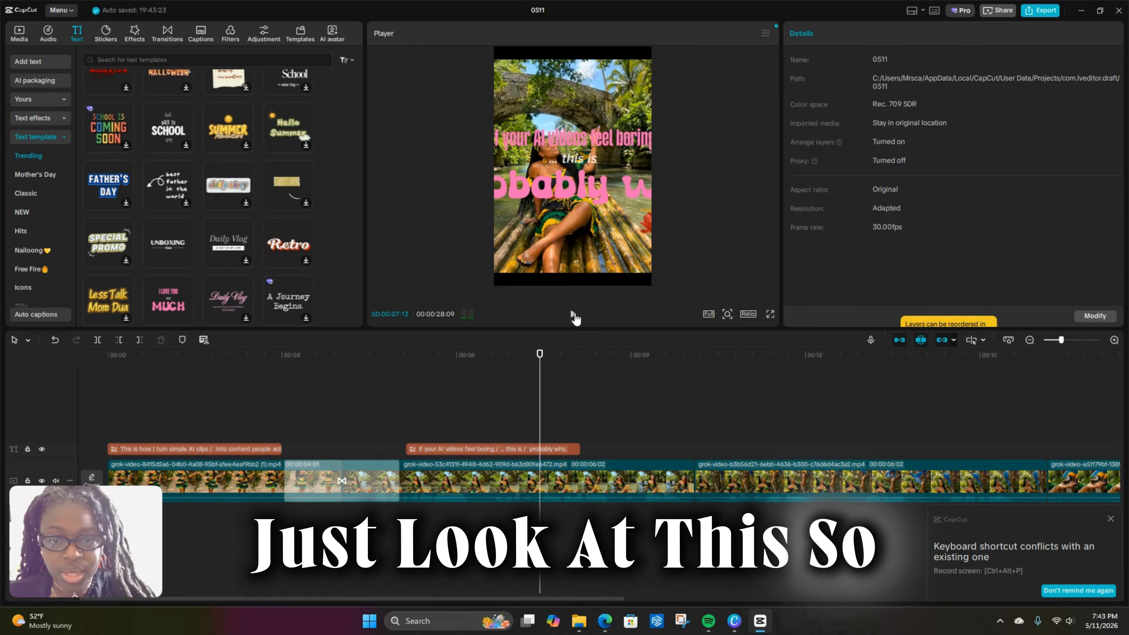
click(637, 118)
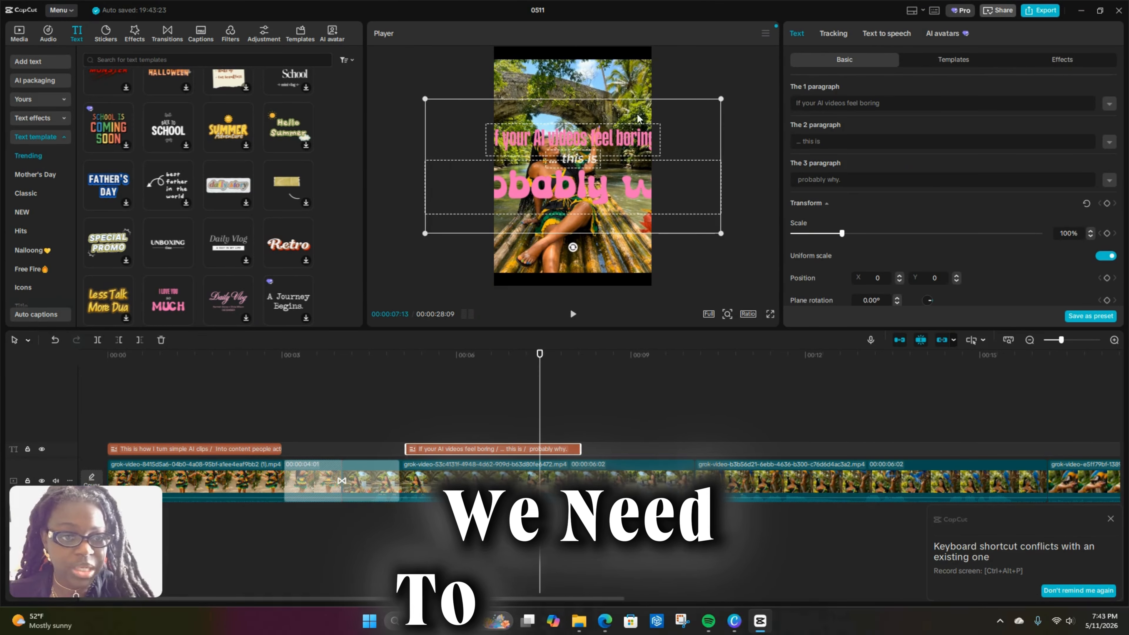
drag(842, 233, 817, 237)
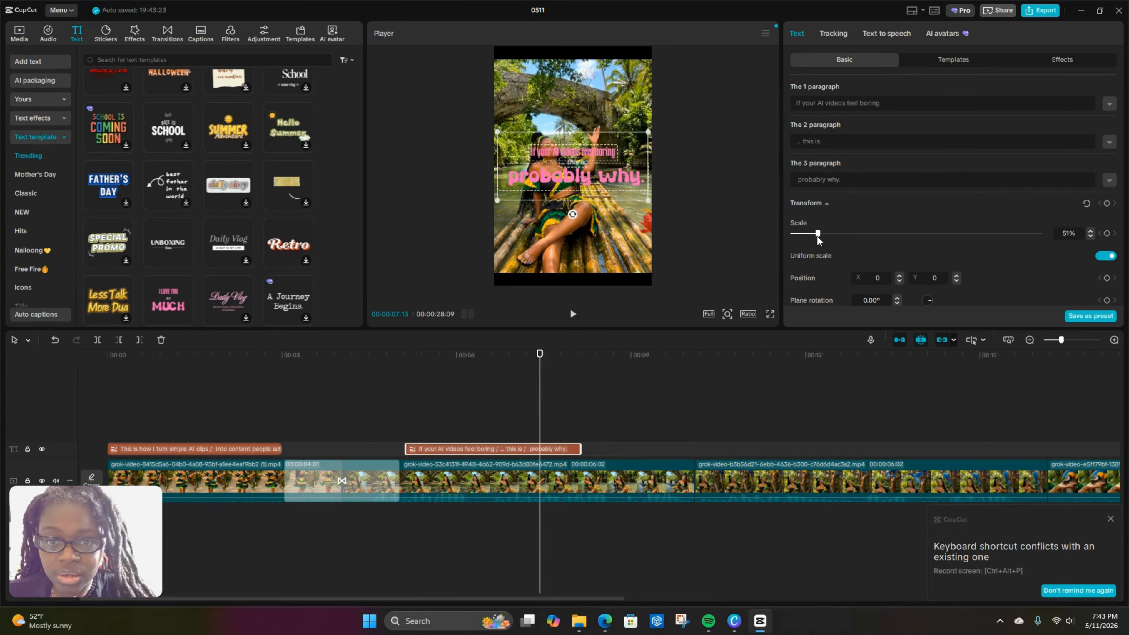
click(755, 374)
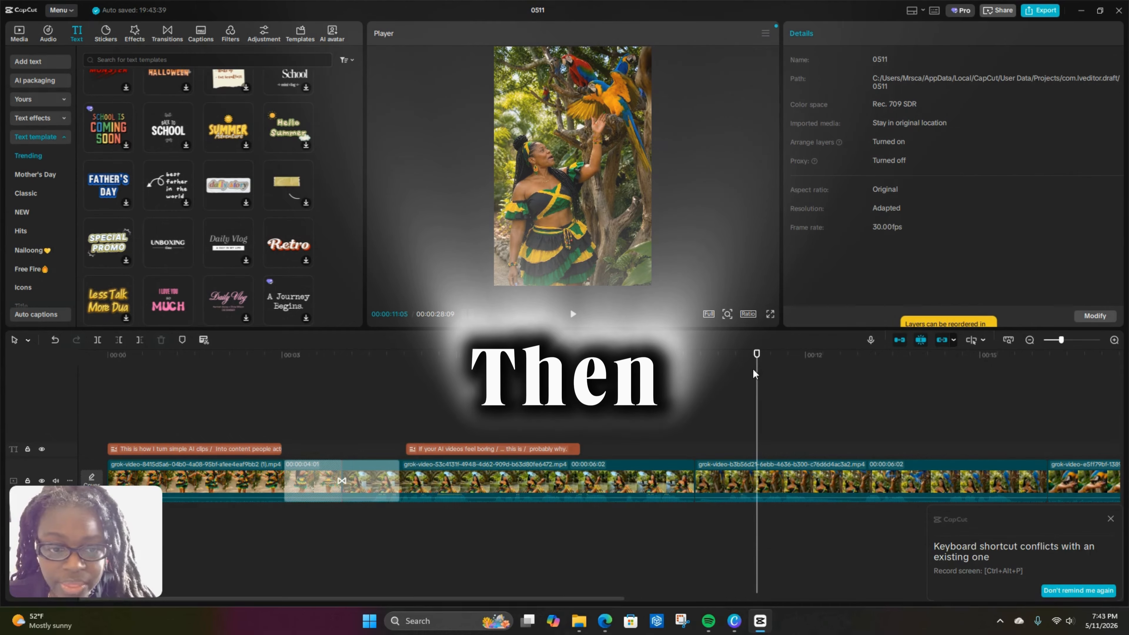
- Move the second text hook lower in the frame, to about X -53, Y -462
drag(754, 367, 477, 350)
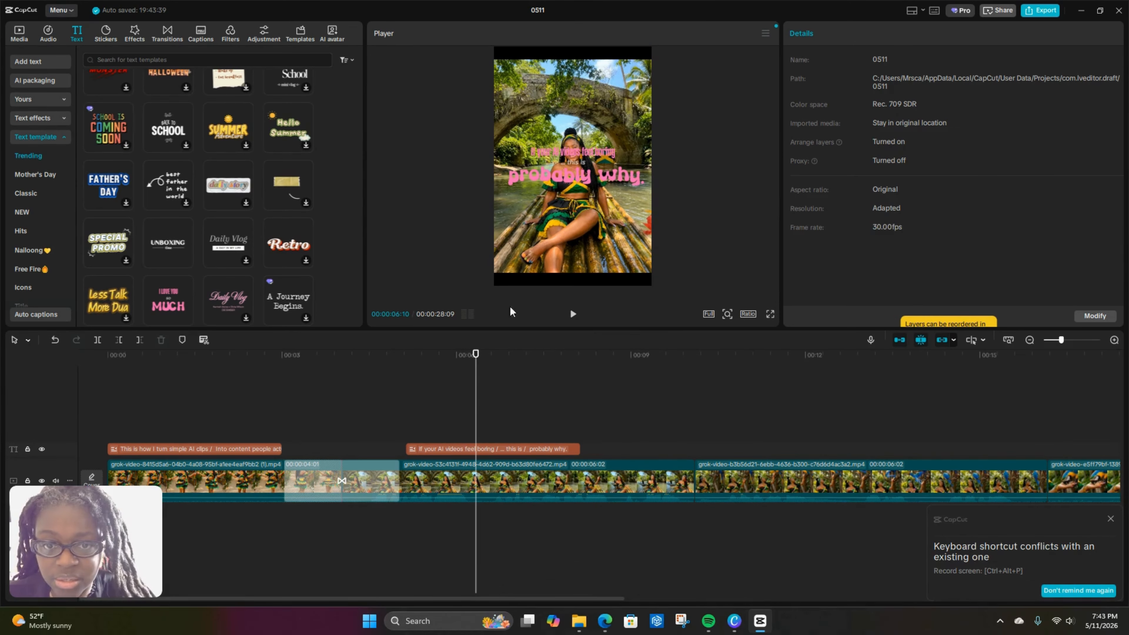
click(551, 155)
drag(551, 155, 559, 196)
click(667, 374)
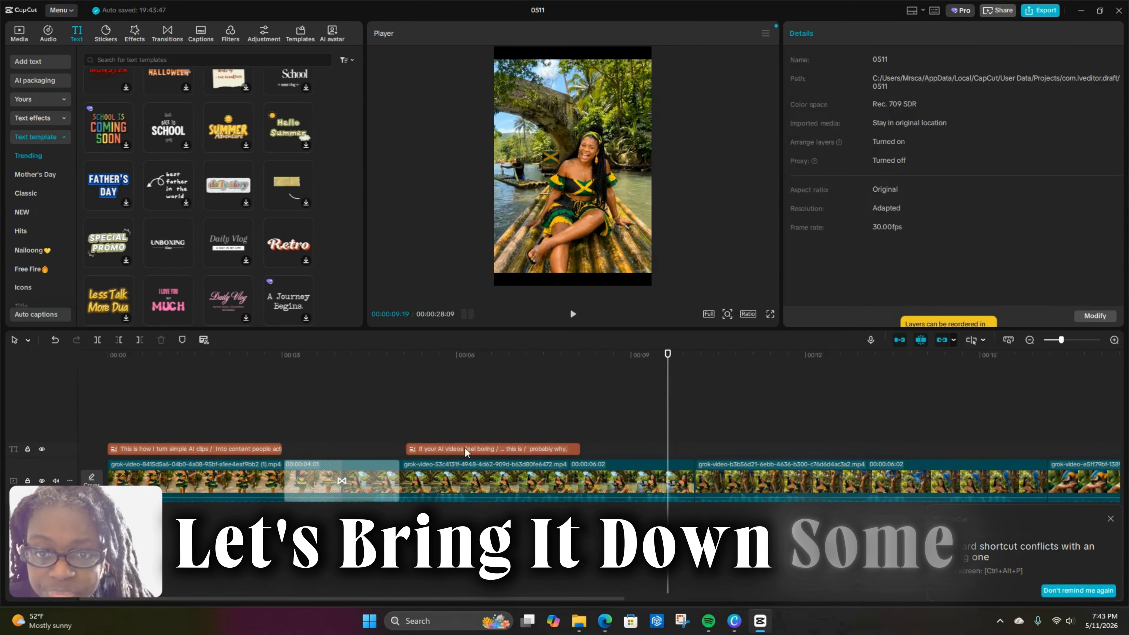
- Play back the repositioned text hook and set its first paragraph's font size to 25
drag(667, 395, 408, 384)
click(573, 316)
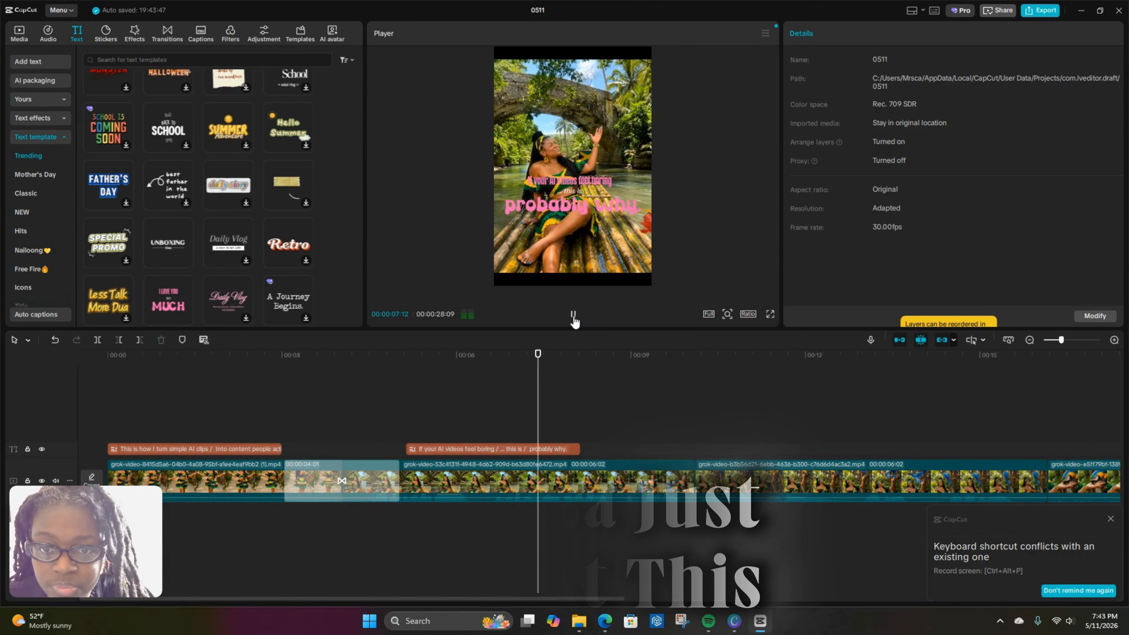
click(574, 314)
click(592, 208)
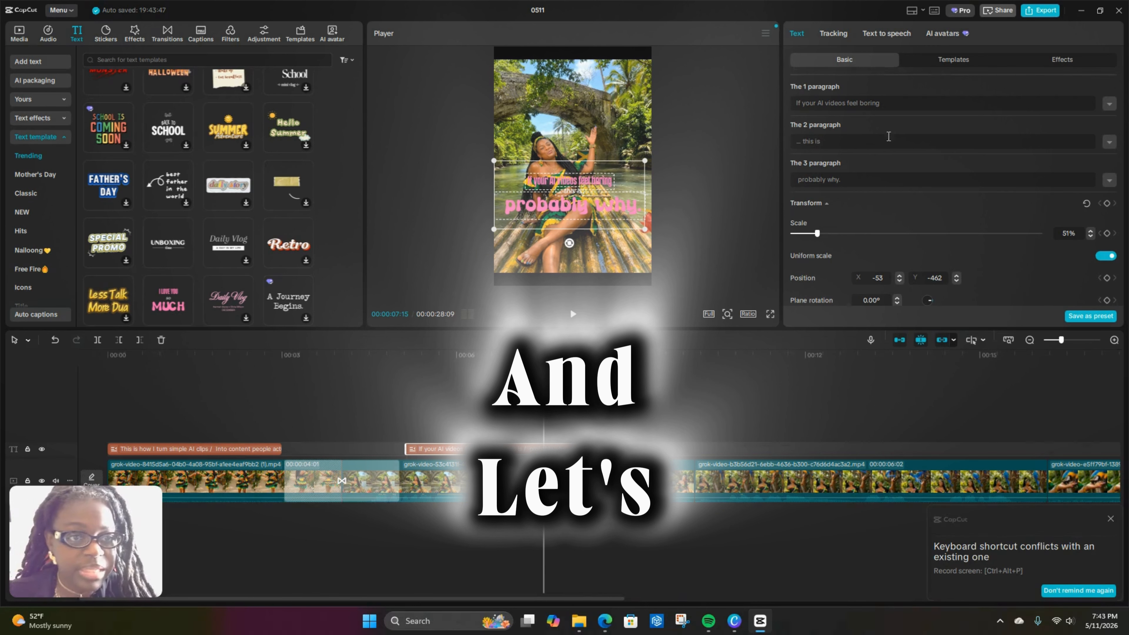
click(1109, 103)
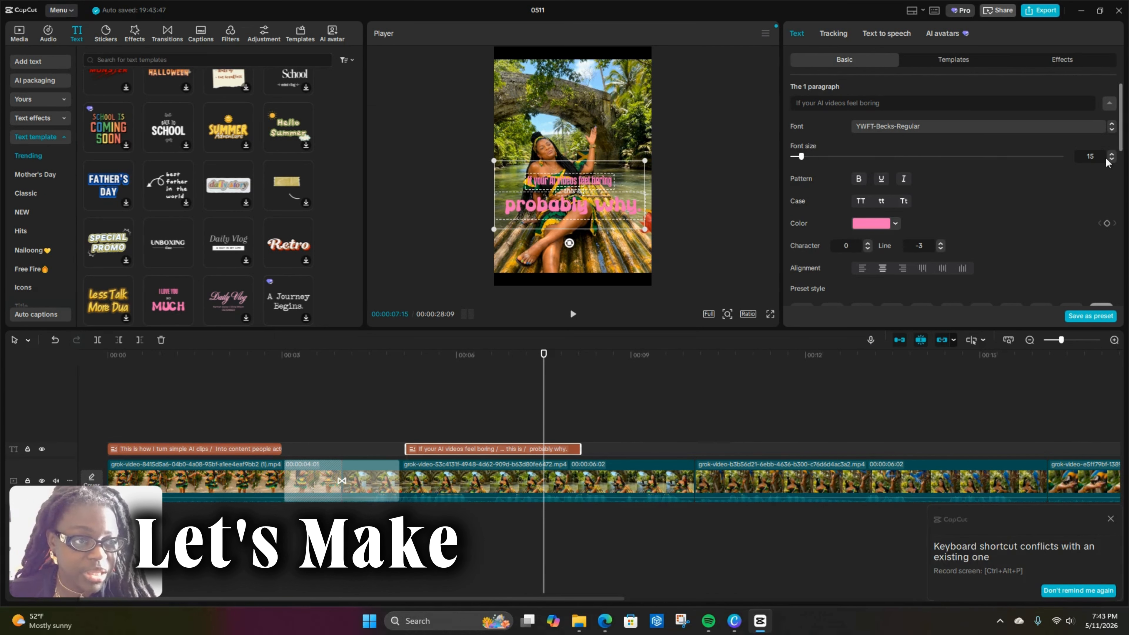
drag(797, 157, 809, 158)
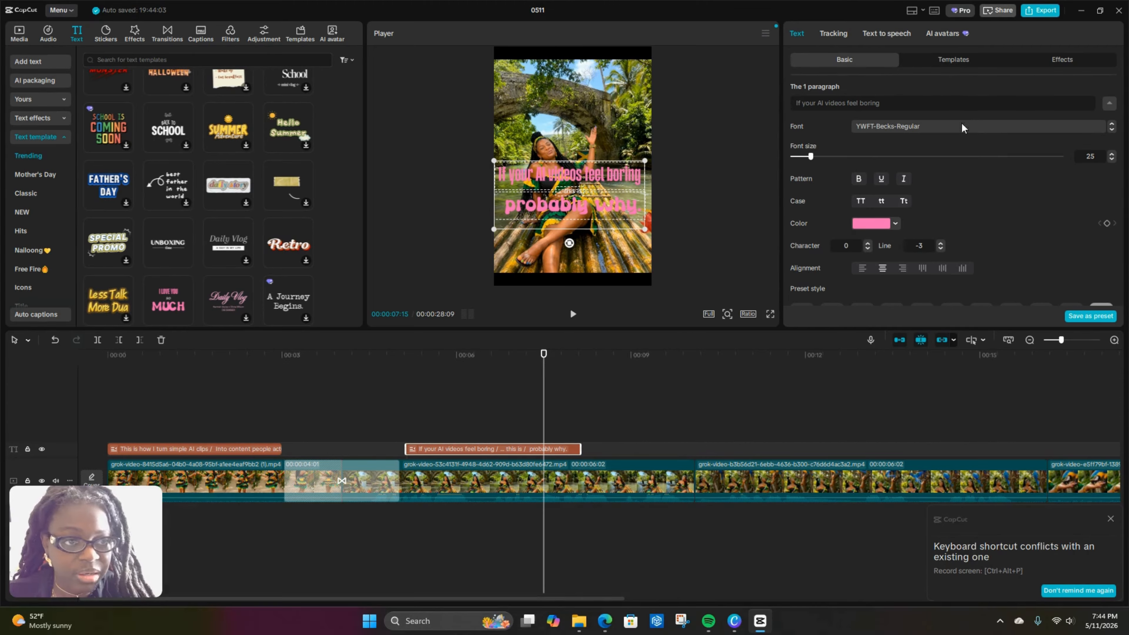
click(1108, 105)
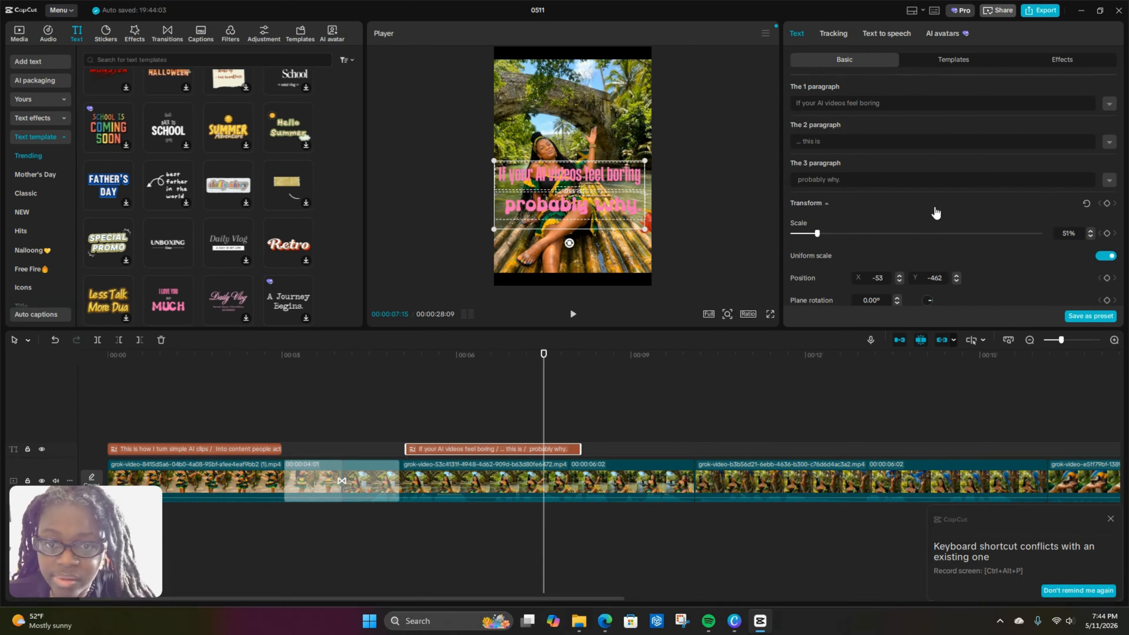
- Set the third paragraph's font size to 13 and the second paragraph's font size to 32
click(1109, 180)
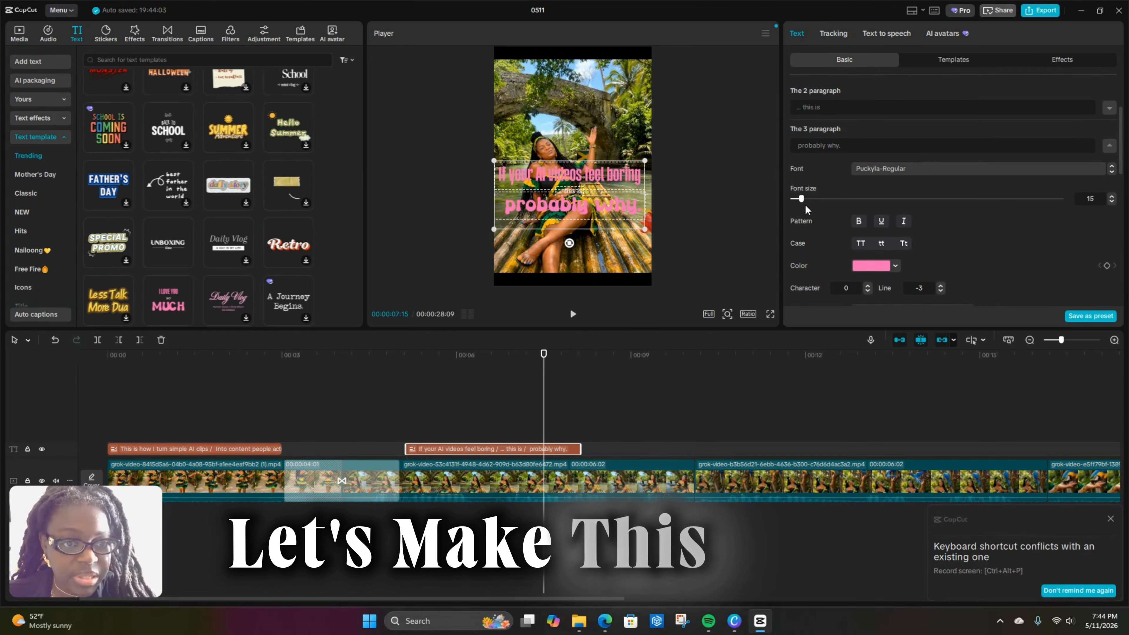
drag(803, 196, 801, 195)
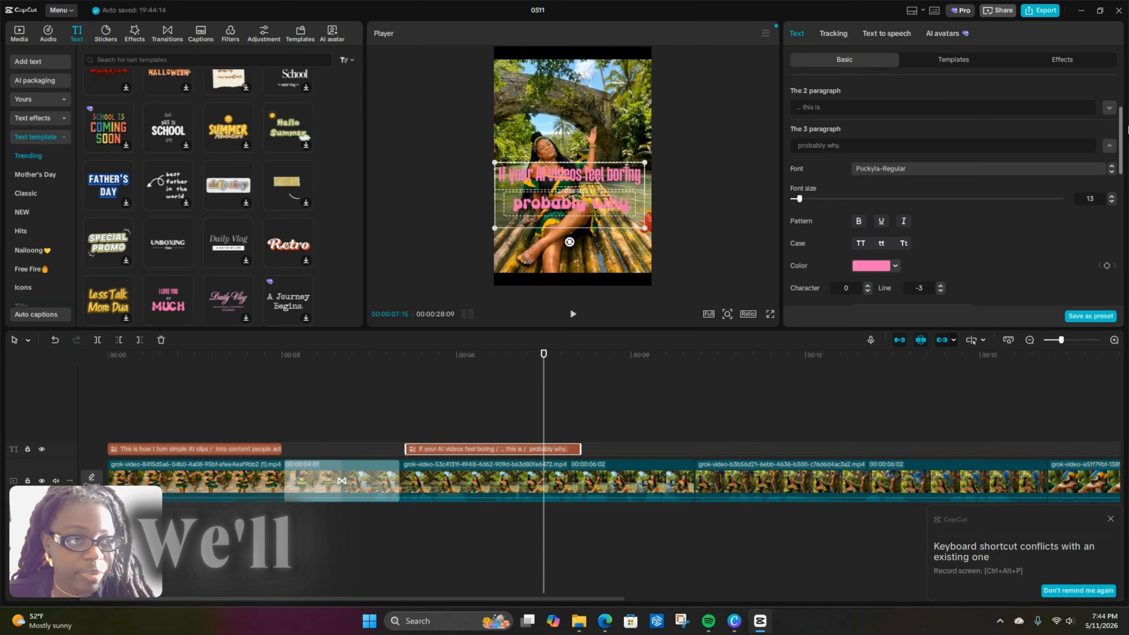
click(1109, 108)
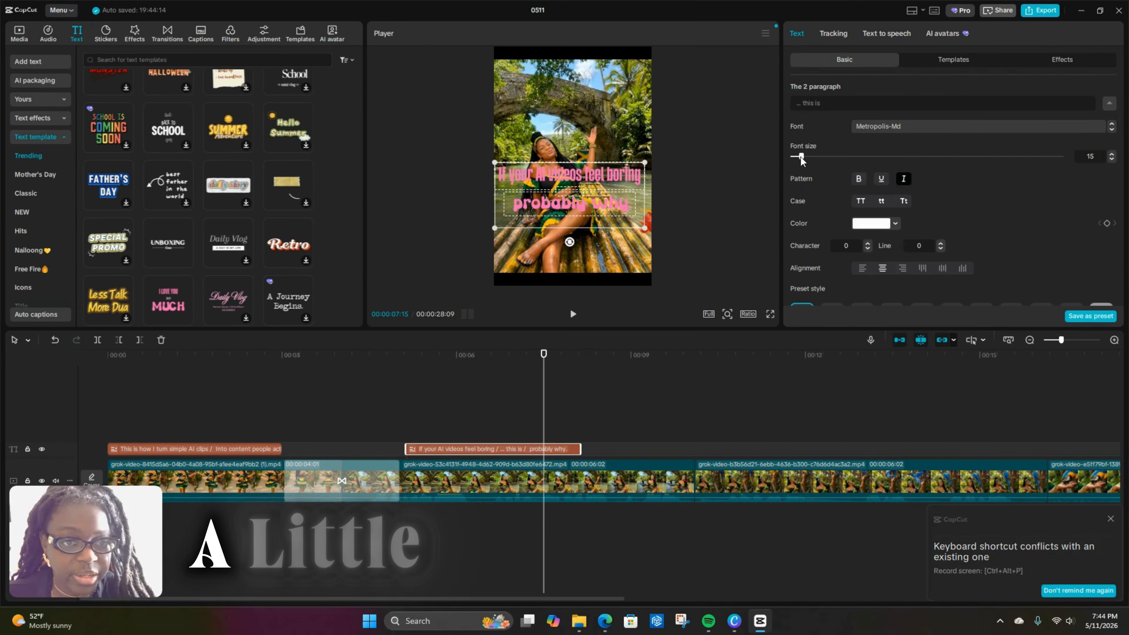
drag(800, 157, 816, 154)
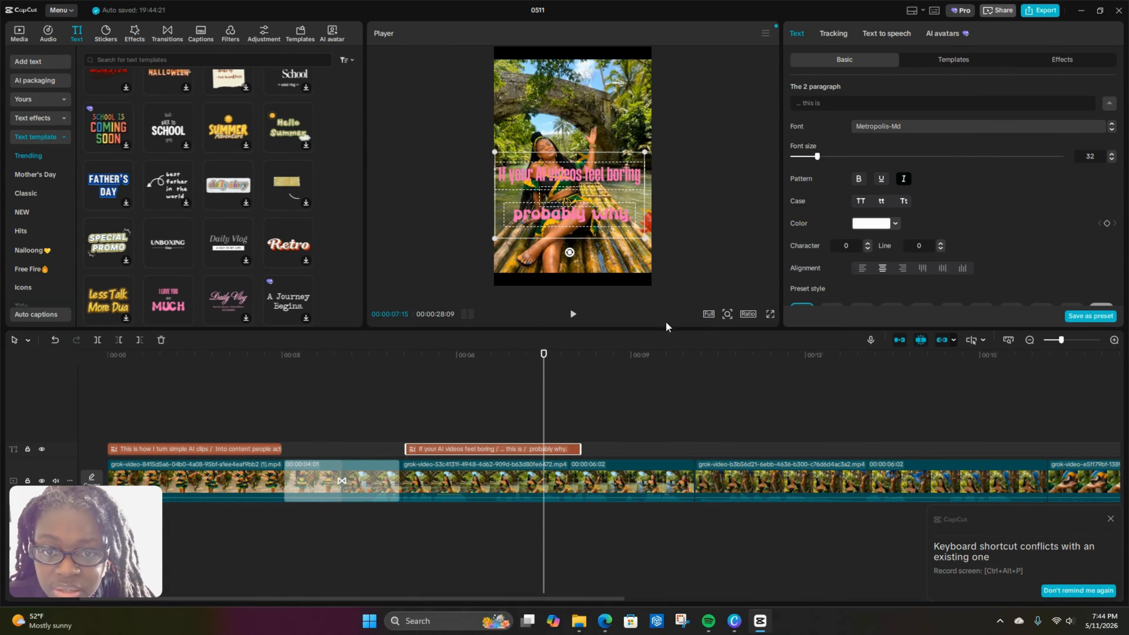
- Play back the second clip with its resized text hook through to the start of the third clip
click(720, 413)
click(511, 448)
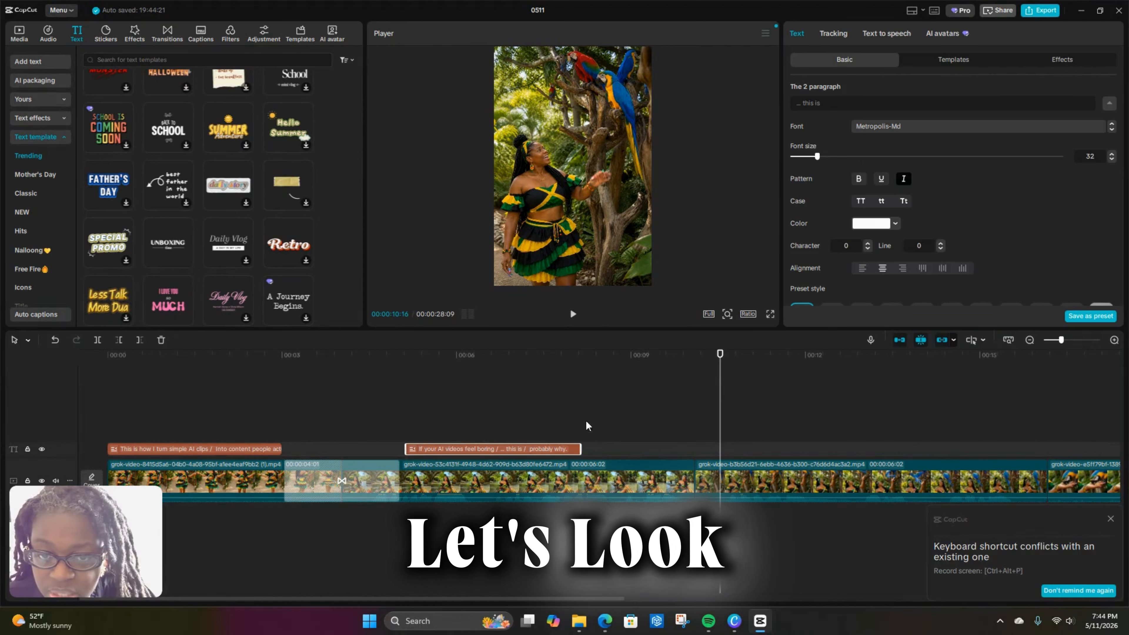
drag(720, 391, 509, 390)
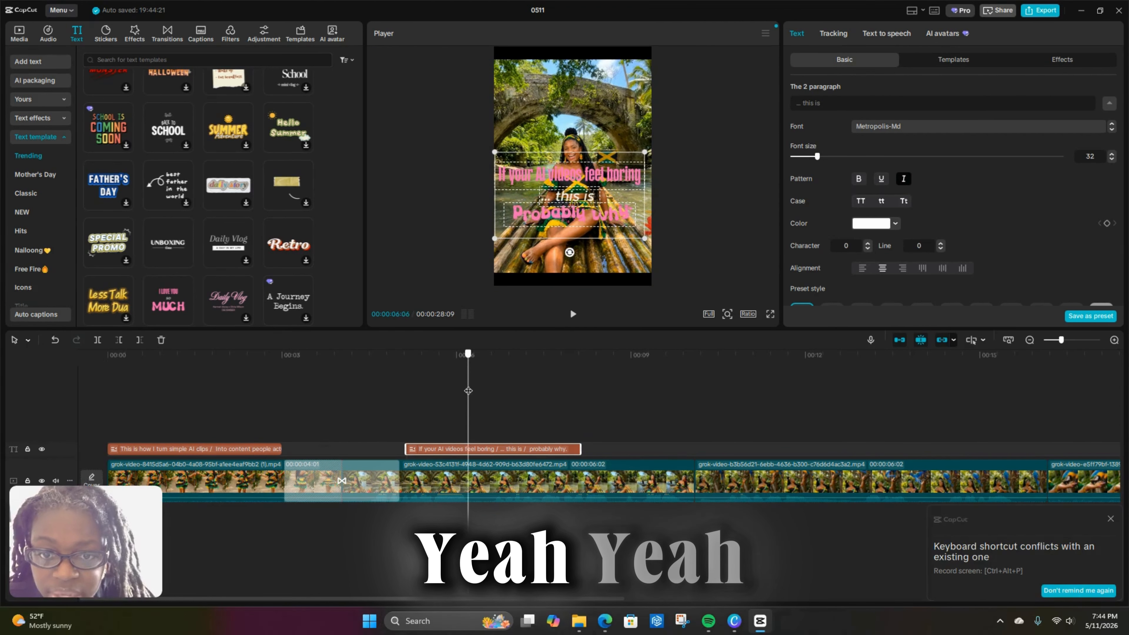
drag(468, 391, 380, 383)
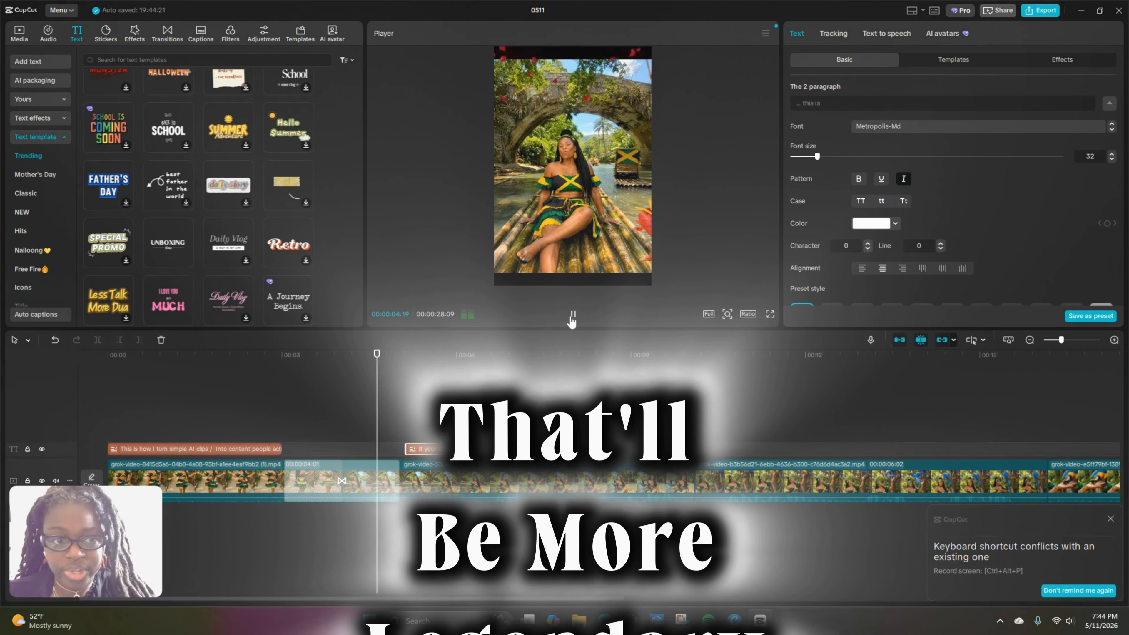
click(573, 314)
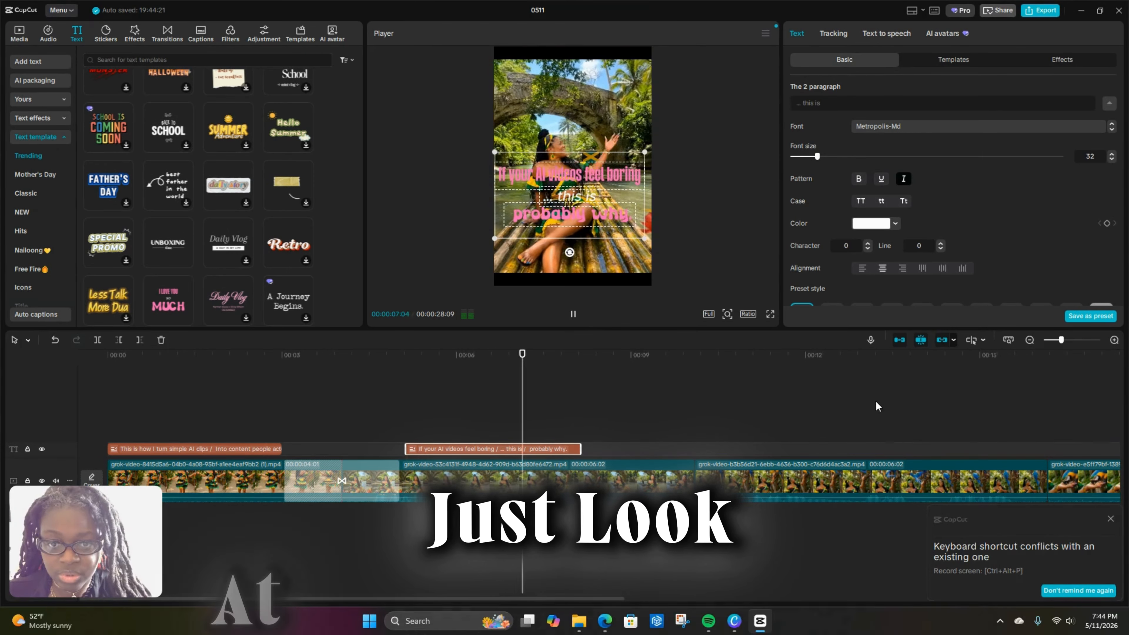
click(875, 400)
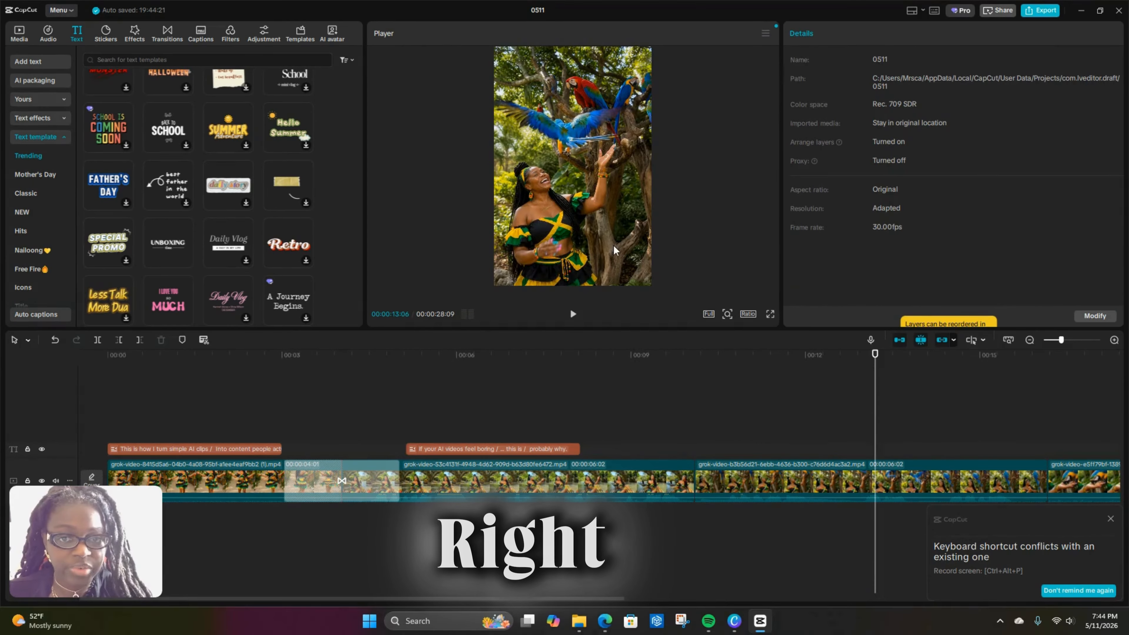
click(675, 511)
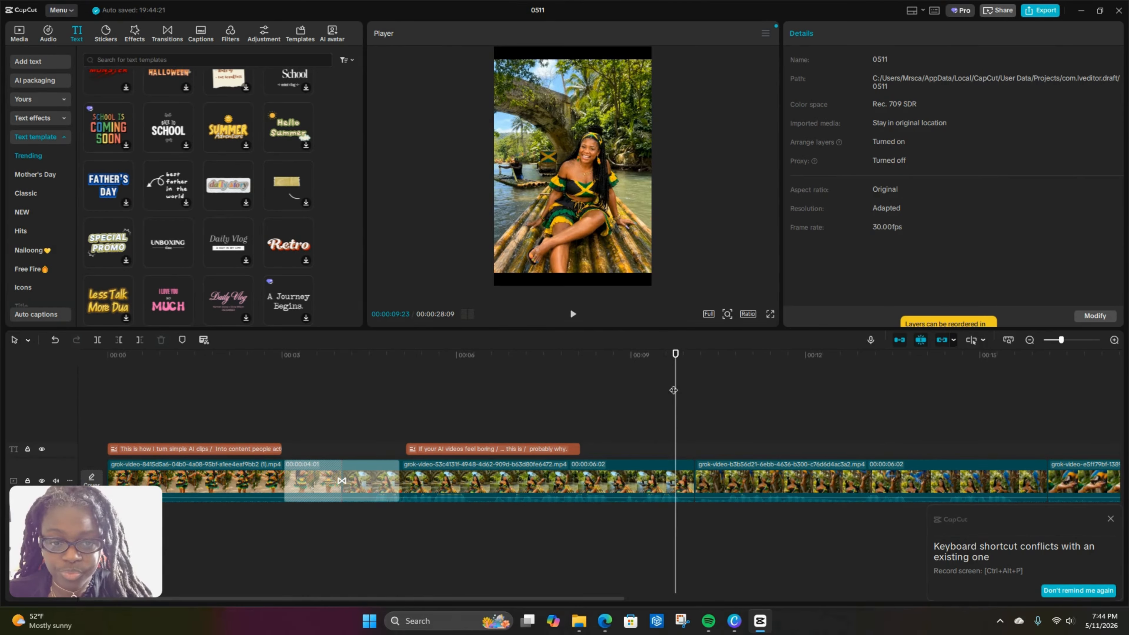
drag(380, 404, 355, 405)
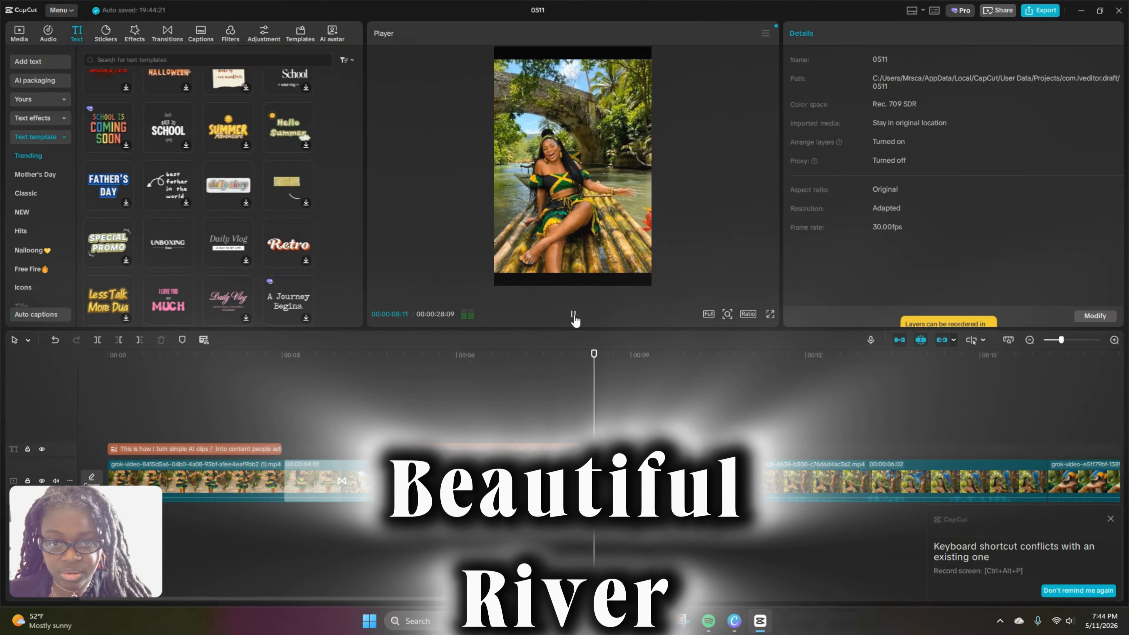
click(573, 315)
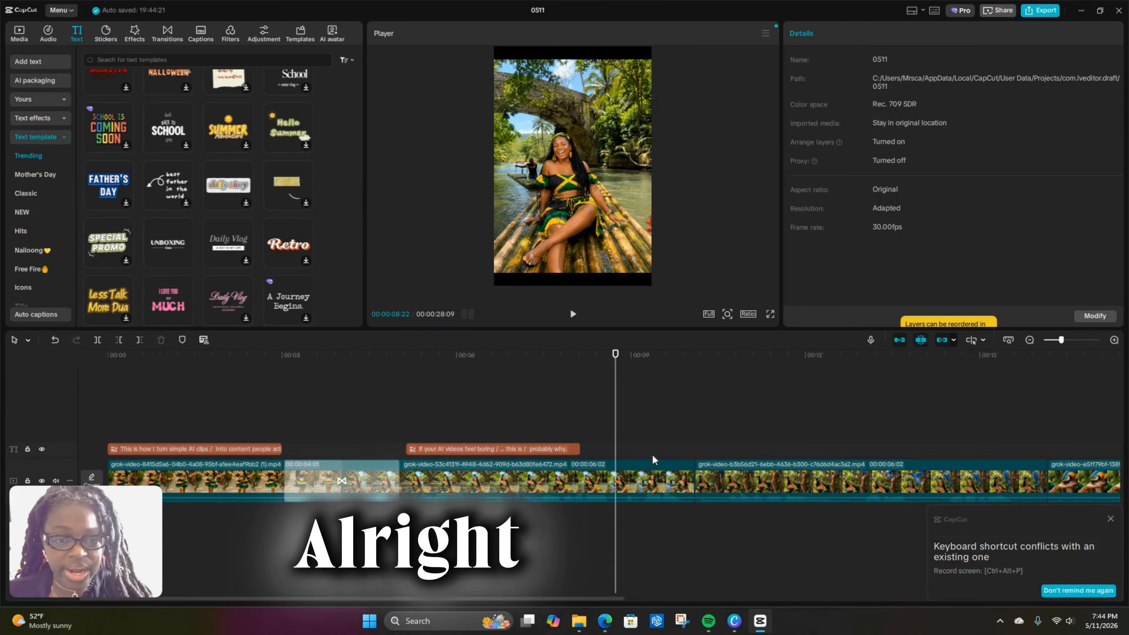
click(672, 420)
drag(672, 419, 574, 426)
click(573, 315)
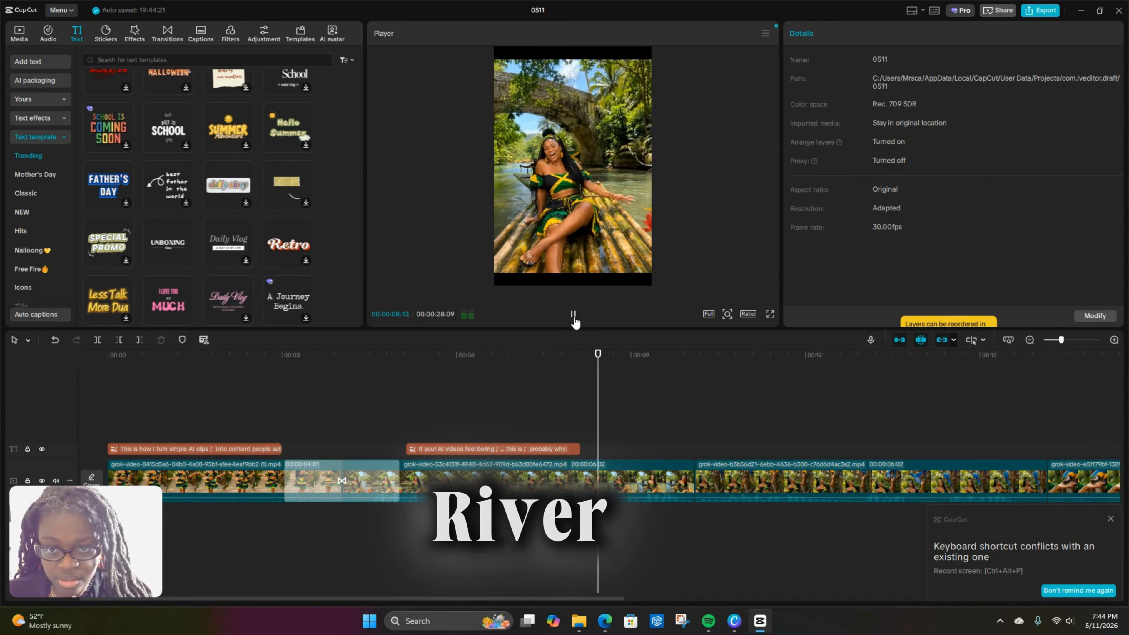
click(574, 317)
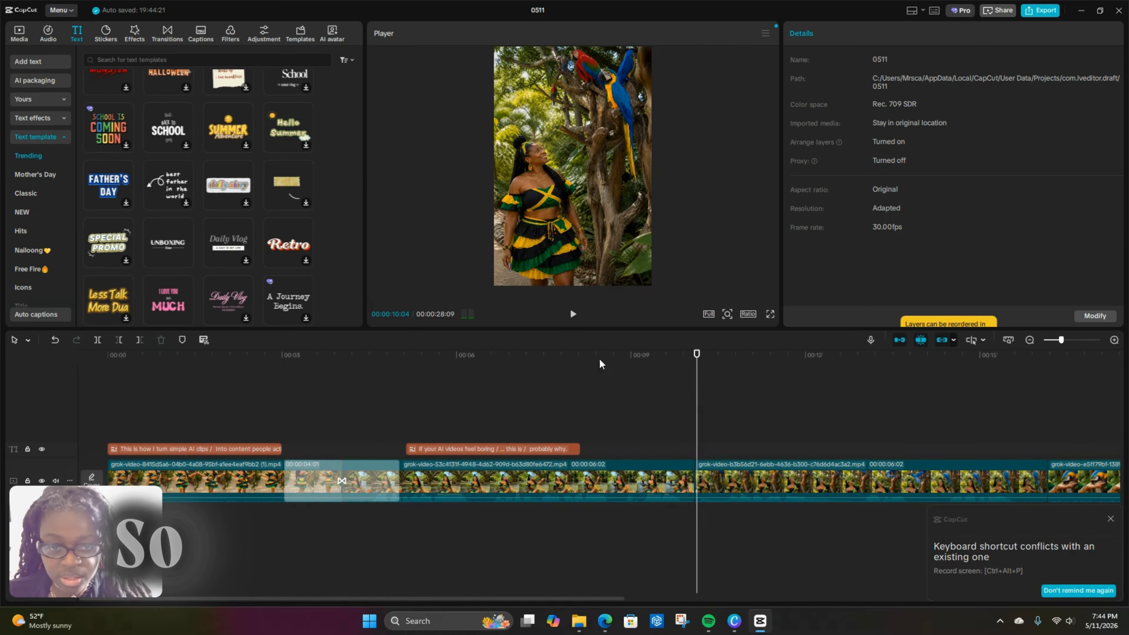
- Add the trending Page Turning transition at the cut between the second and third clips
drag(700, 395, 695, 395)
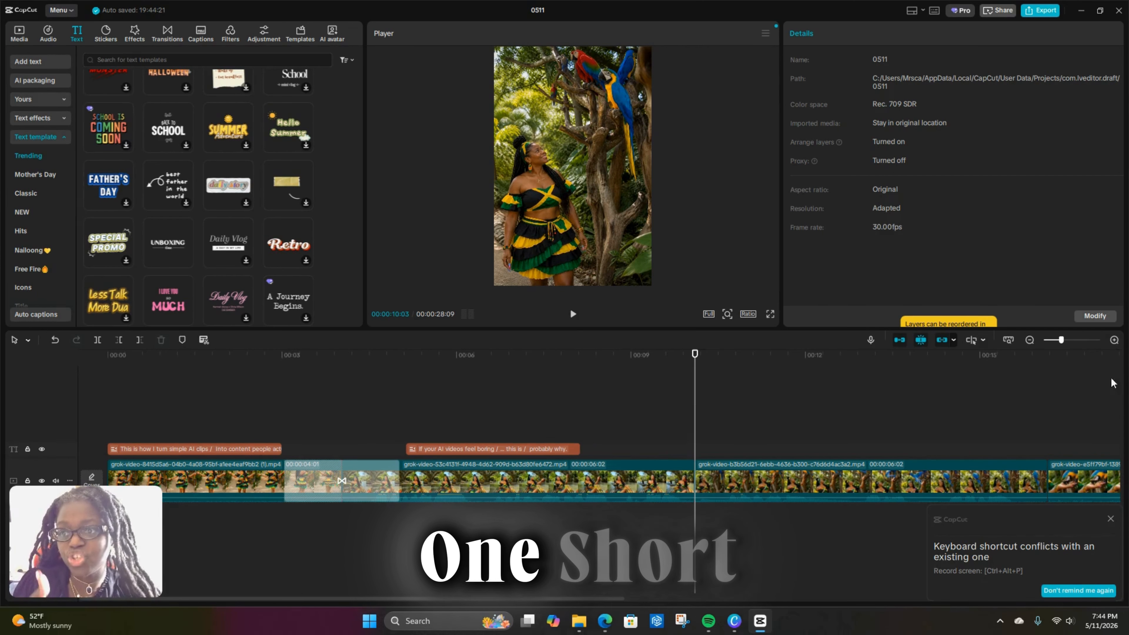
click(167, 34)
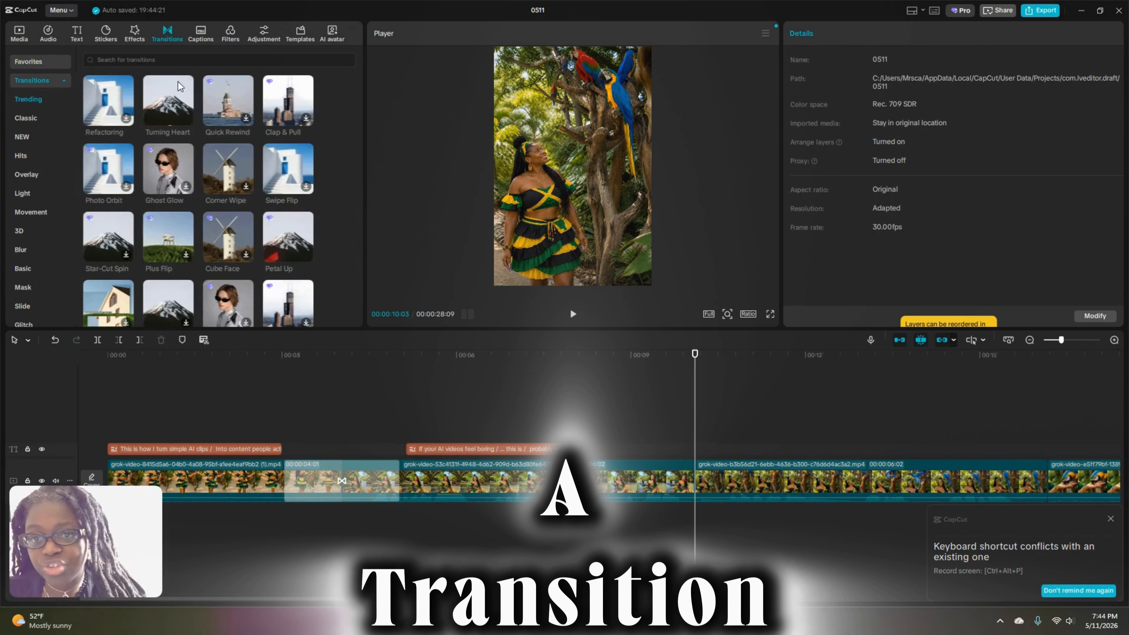
scroll(241, 227, down, 3)
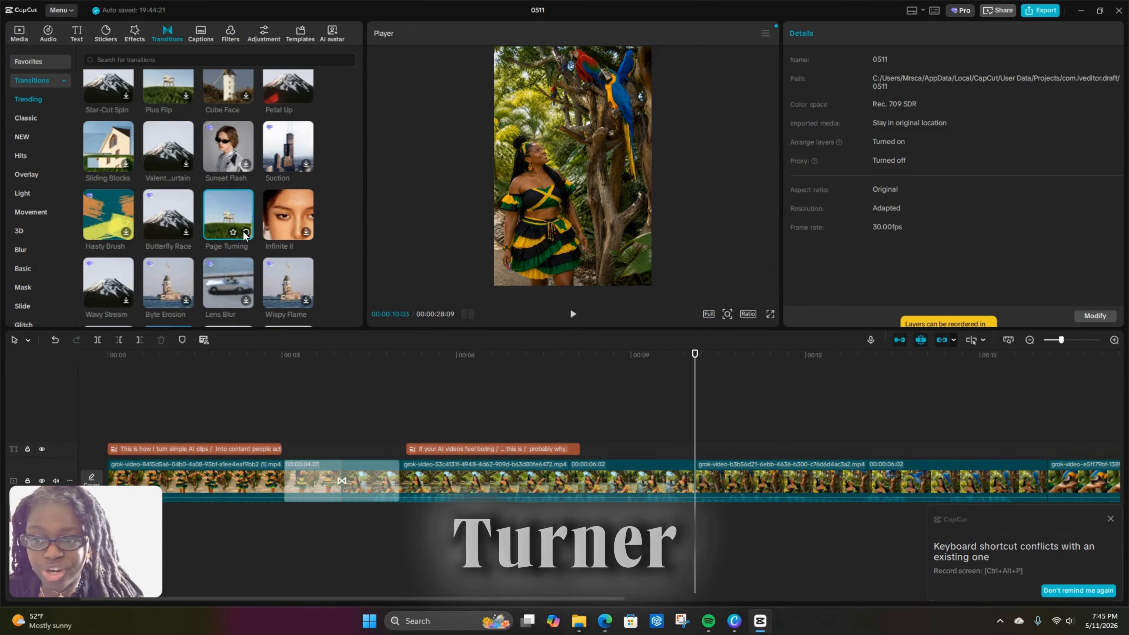
click(245, 231)
click(246, 232)
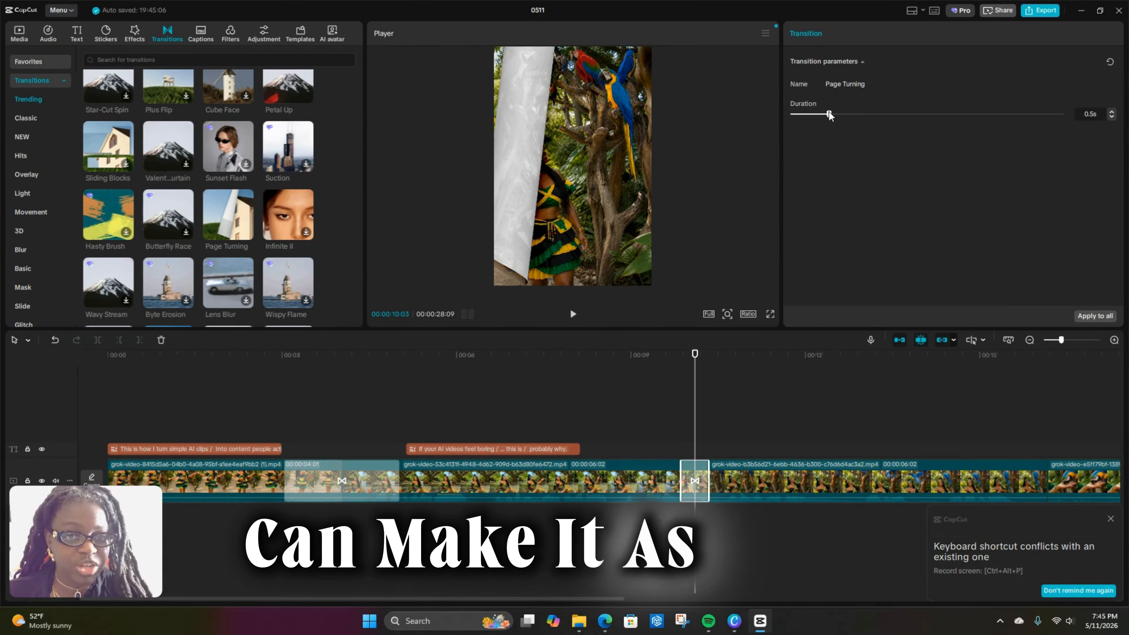
- Try the Page Turning transition at 3.0 s in playback and set its duration to 1.5 s
drag(829, 114, 860, 115)
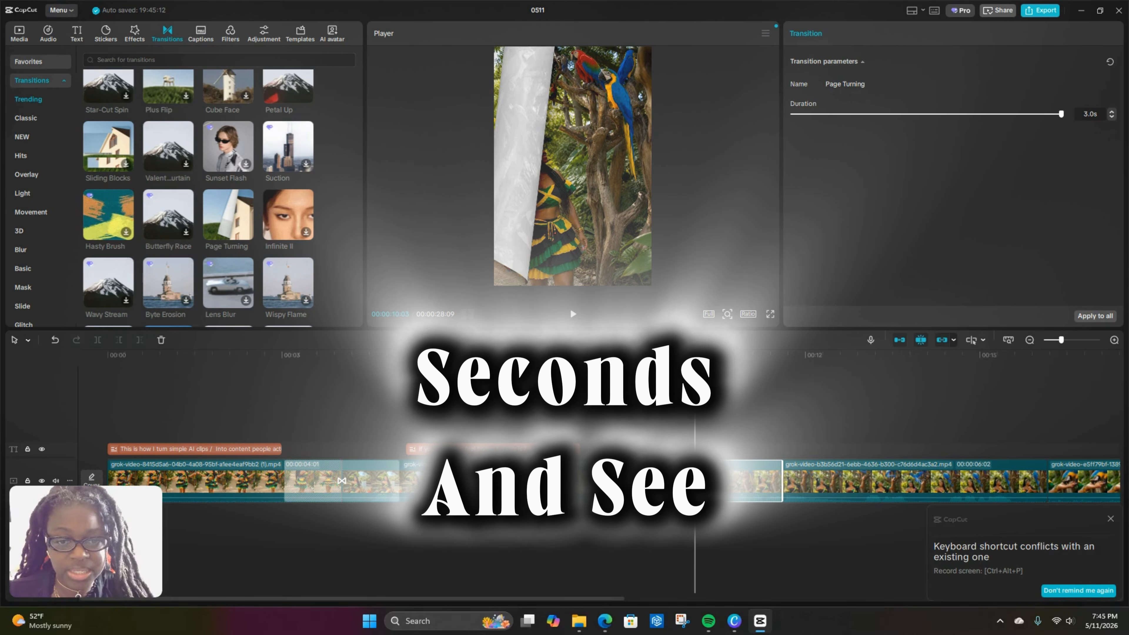
click(392, 401)
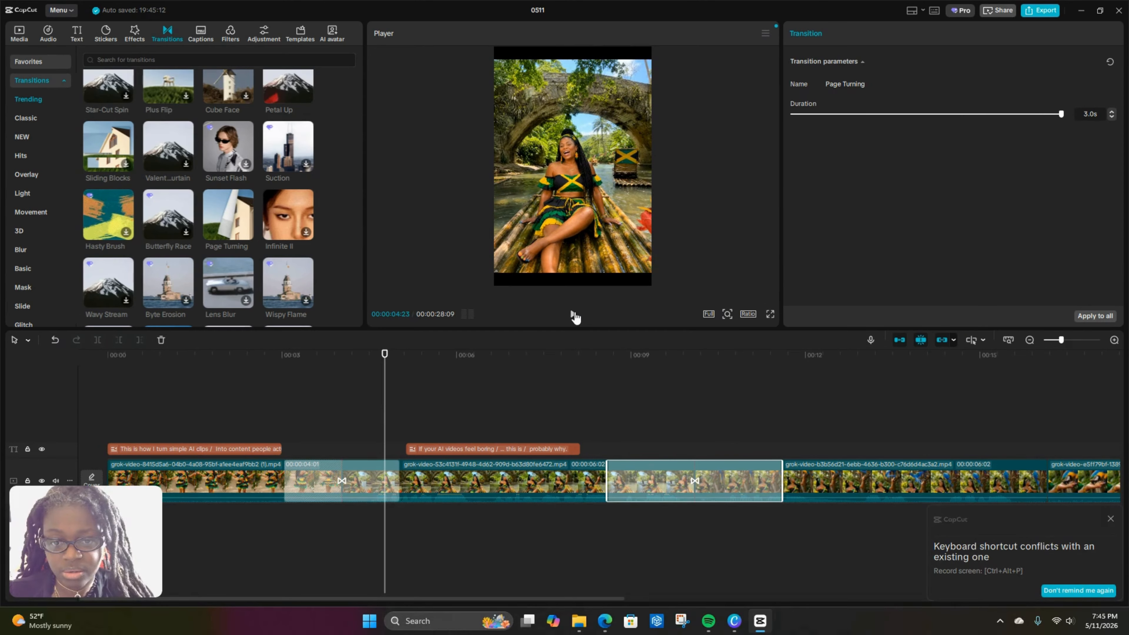
click(573, 314)
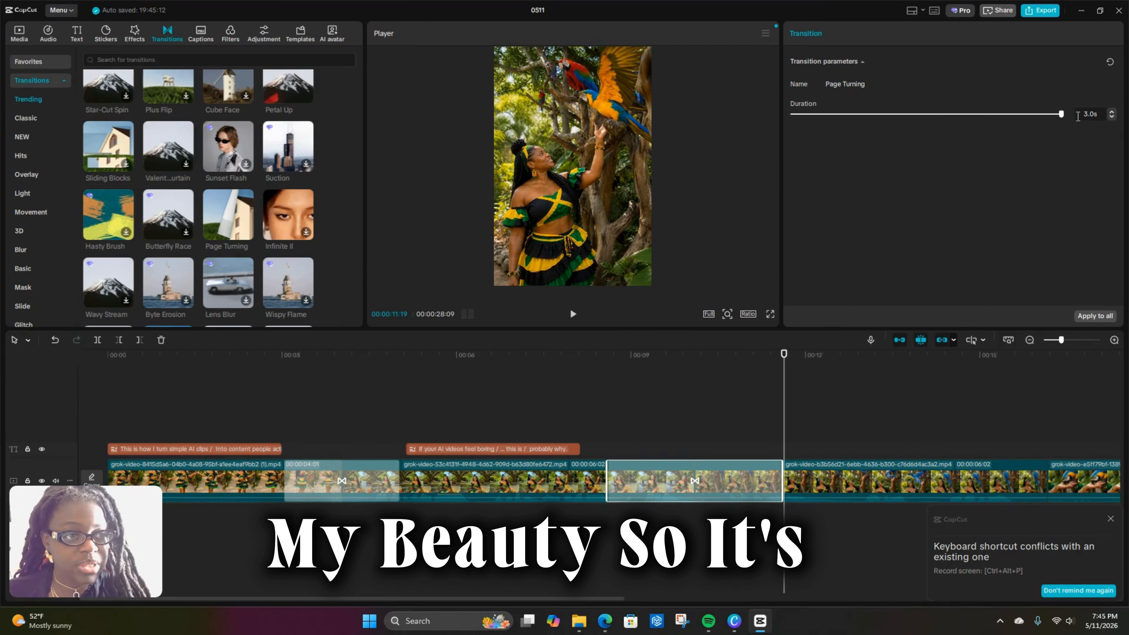
drag(1060, 117, 925, 124)
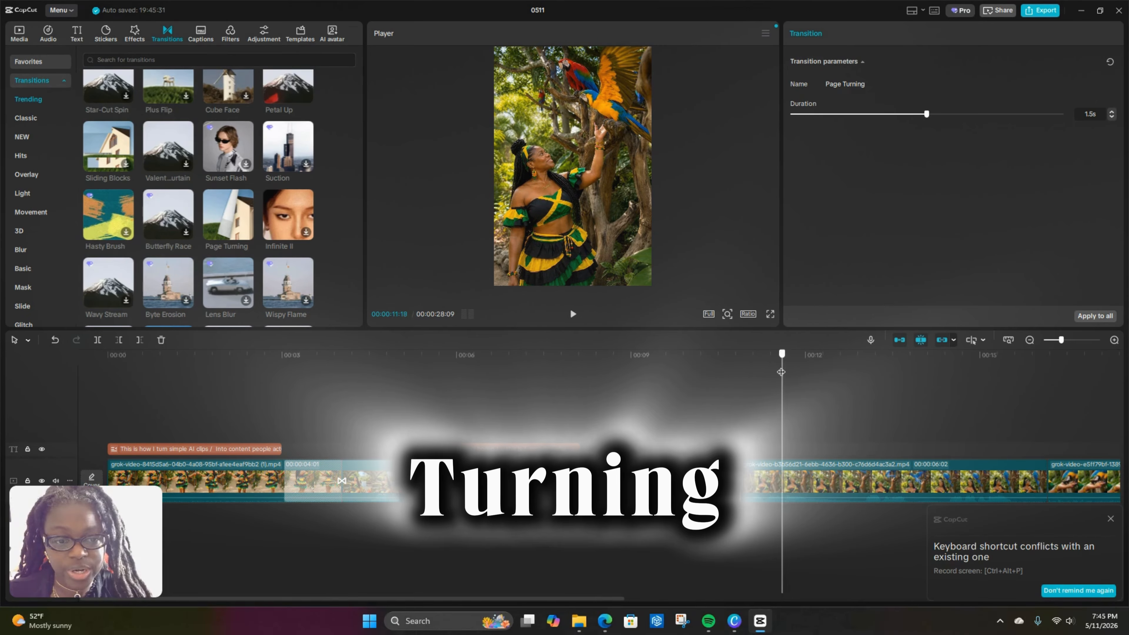
- Play back the second clip through the Page Turning transition into the third clip to check the 1.5 s duration
click(494, 387)
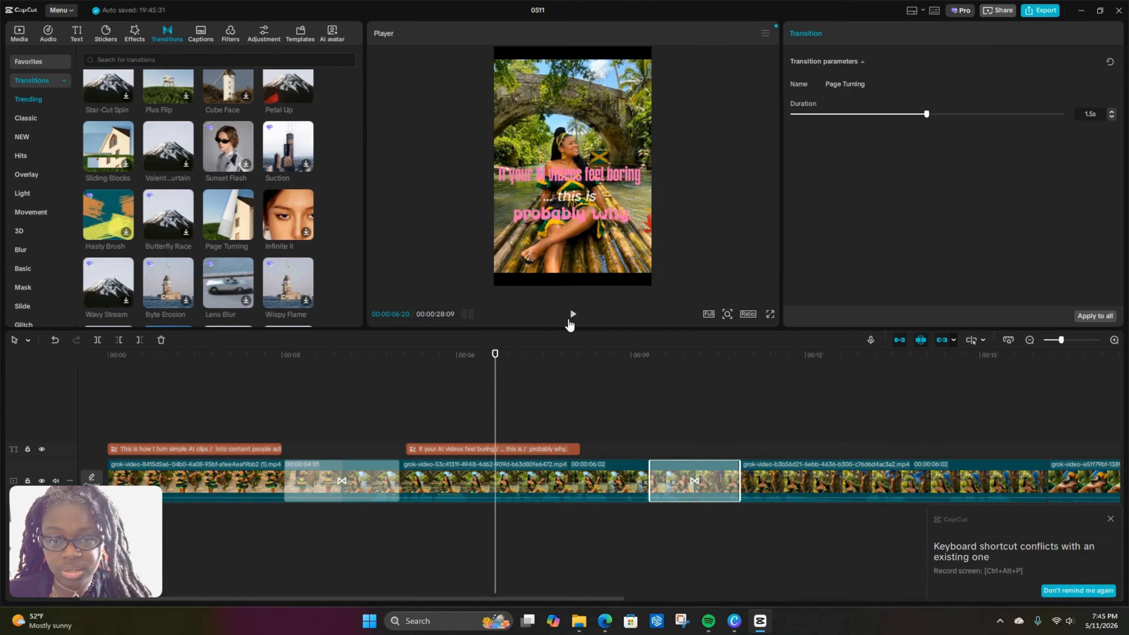
click(573, 315)
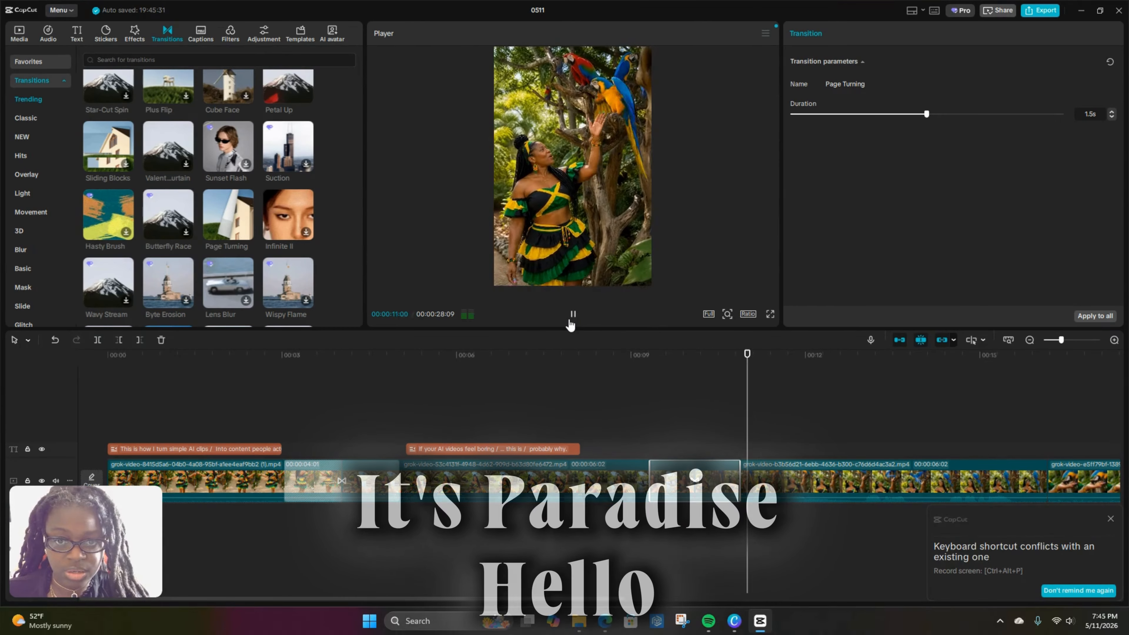
click(574, 314)
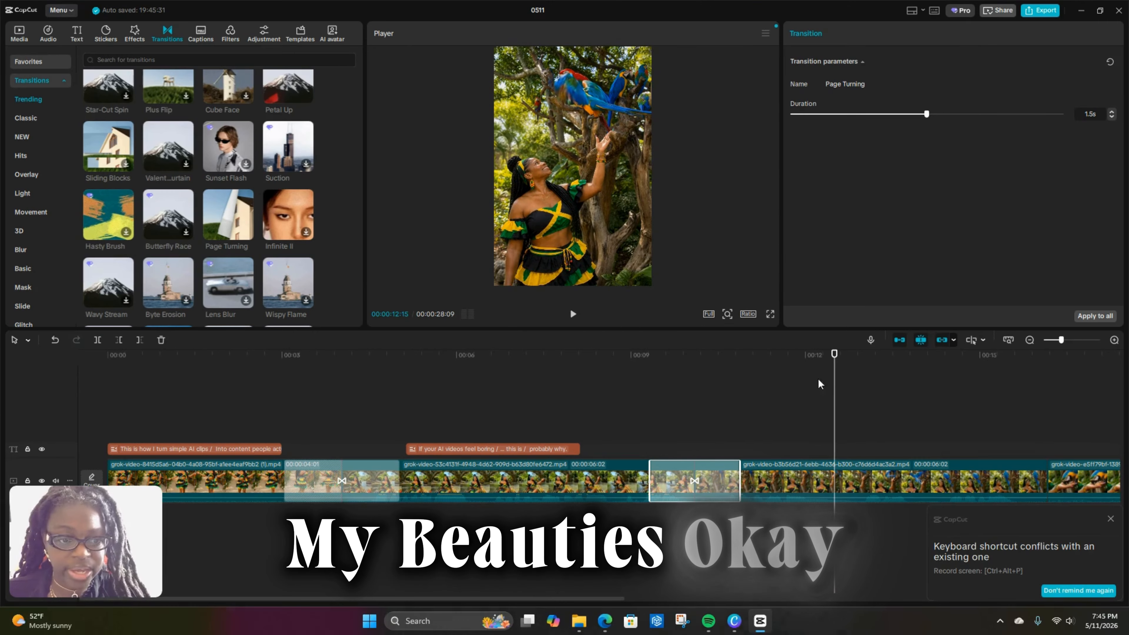
- Place the playhead near the start of the third clip and copy the third hook from the Google Docs list, then return to CapCut
click(830, 373)
click(815, 376)
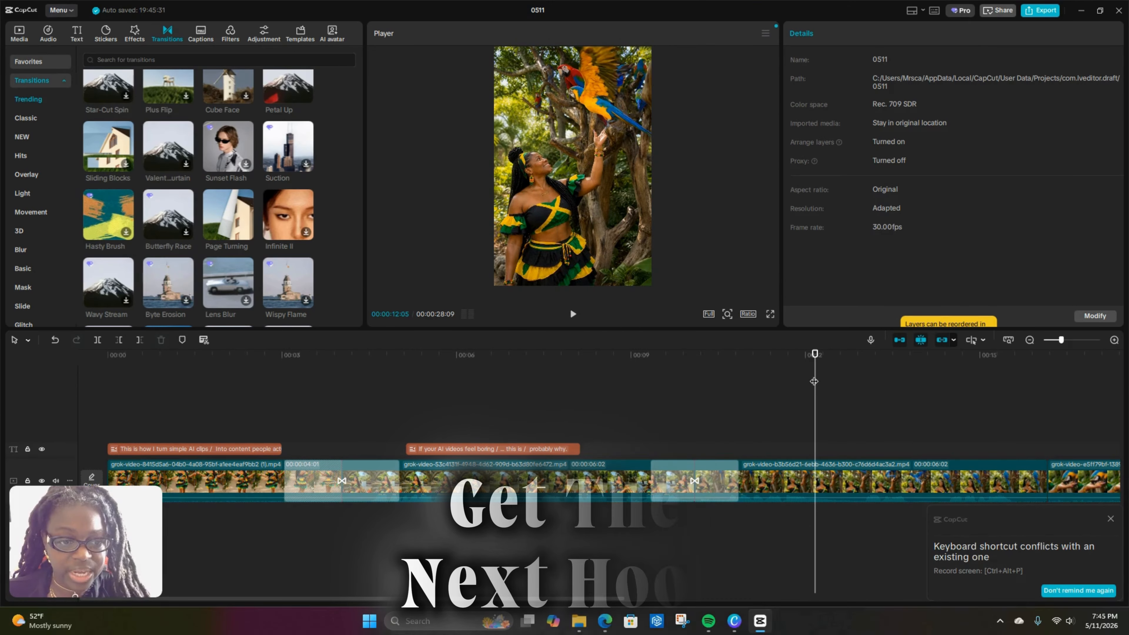
drag(815, 381, 759, 393)
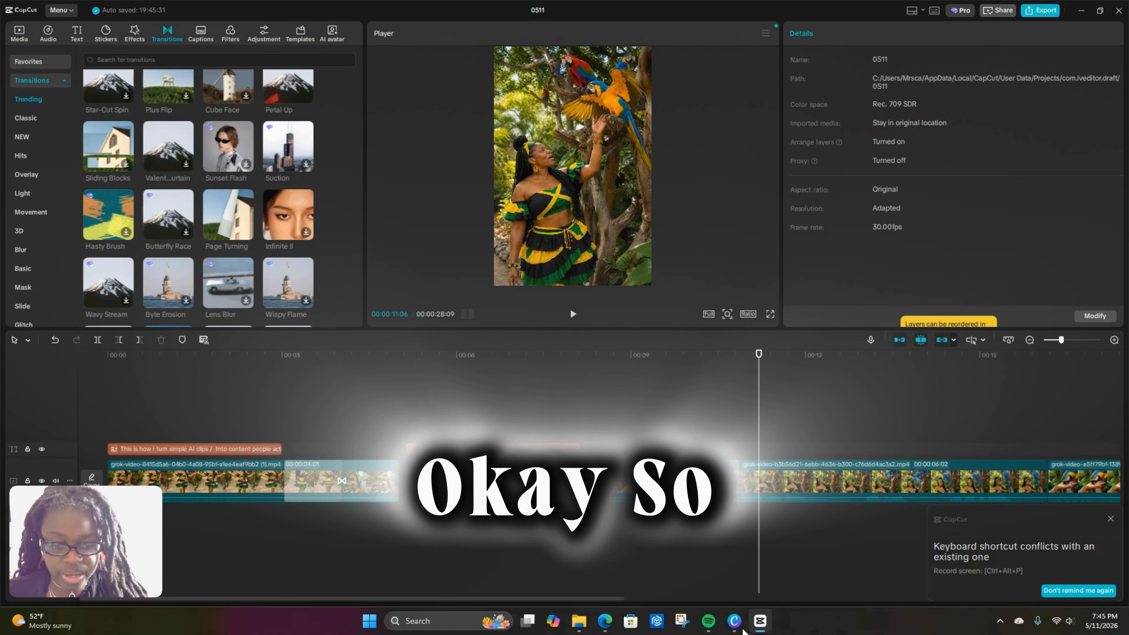
click(604, 620)
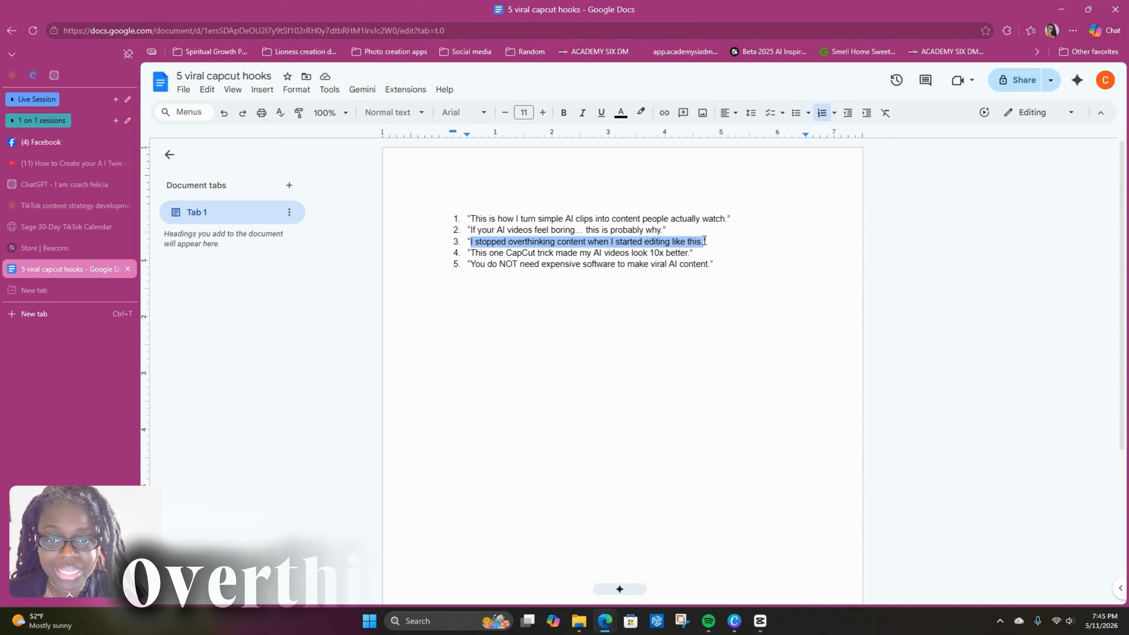
right_click(688, 246)
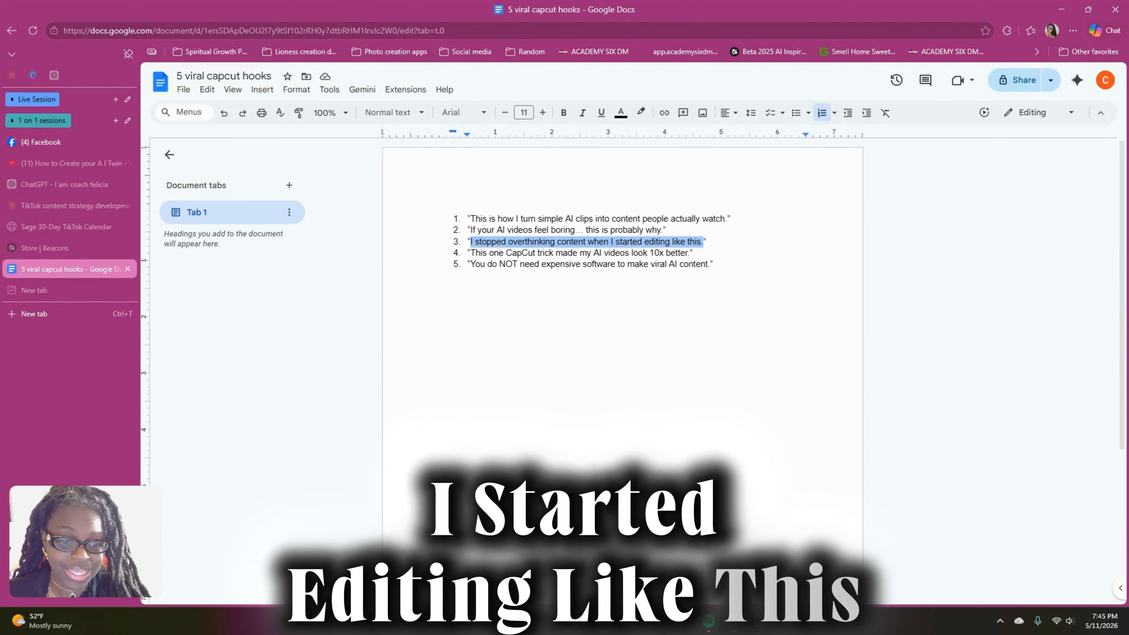
click(761, 621)
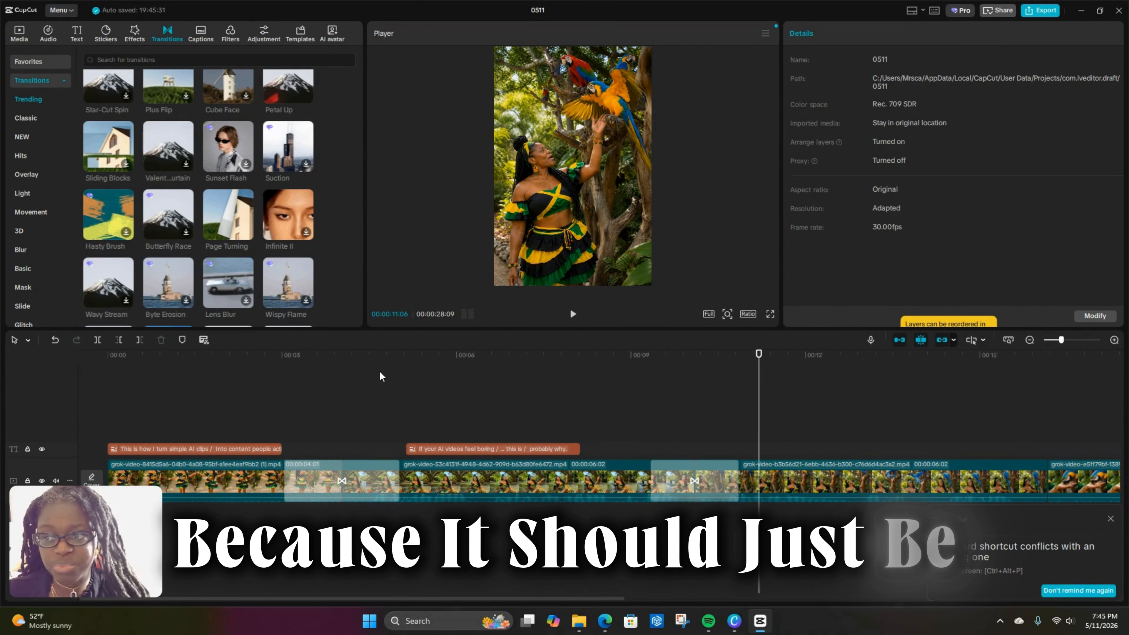
- Add the trending "Less Talk More Dua" text template over the third clip at the playhead
click(77, 32)
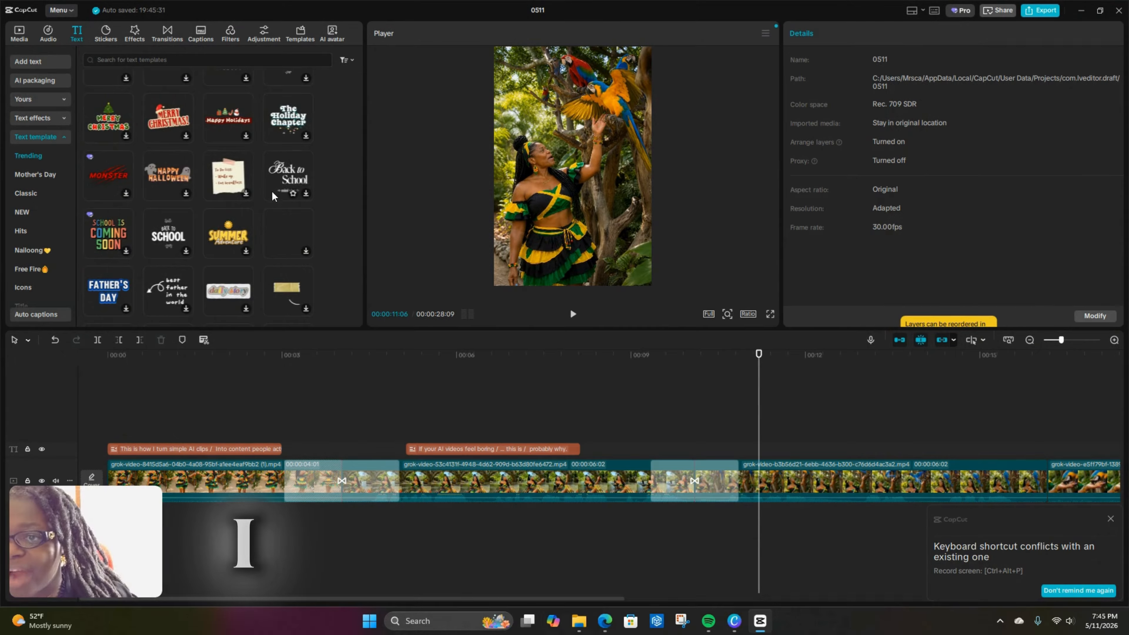
scroll(258, 191, down, 2)
scroll(244, 193, down, 4)
scroll(257, 216, down, 6)
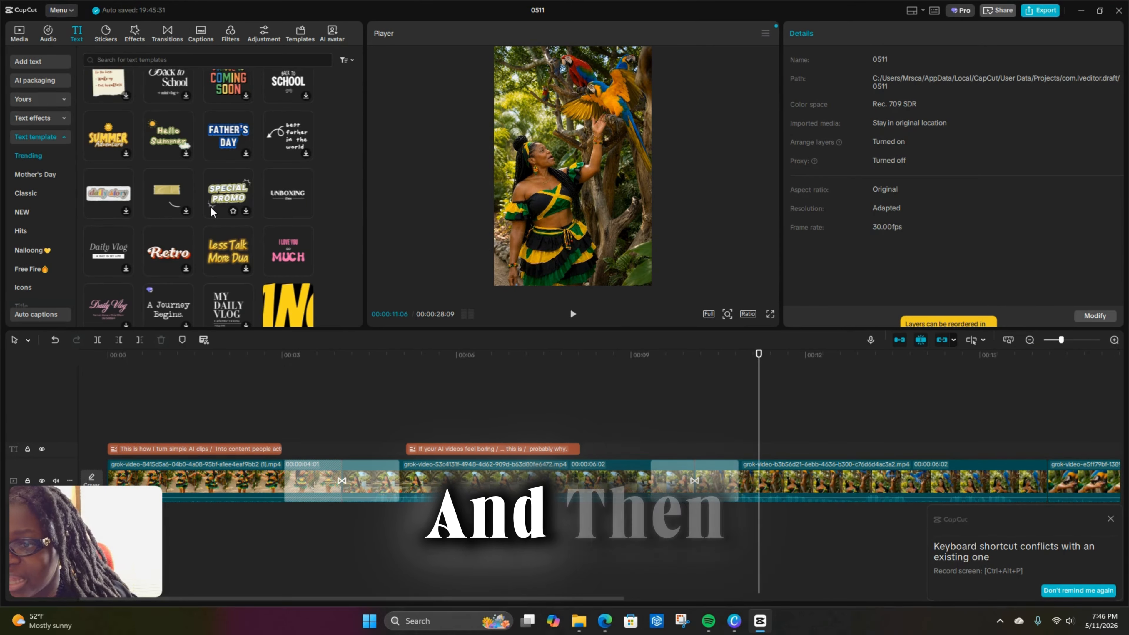
scroll(213, 207, down, 3)
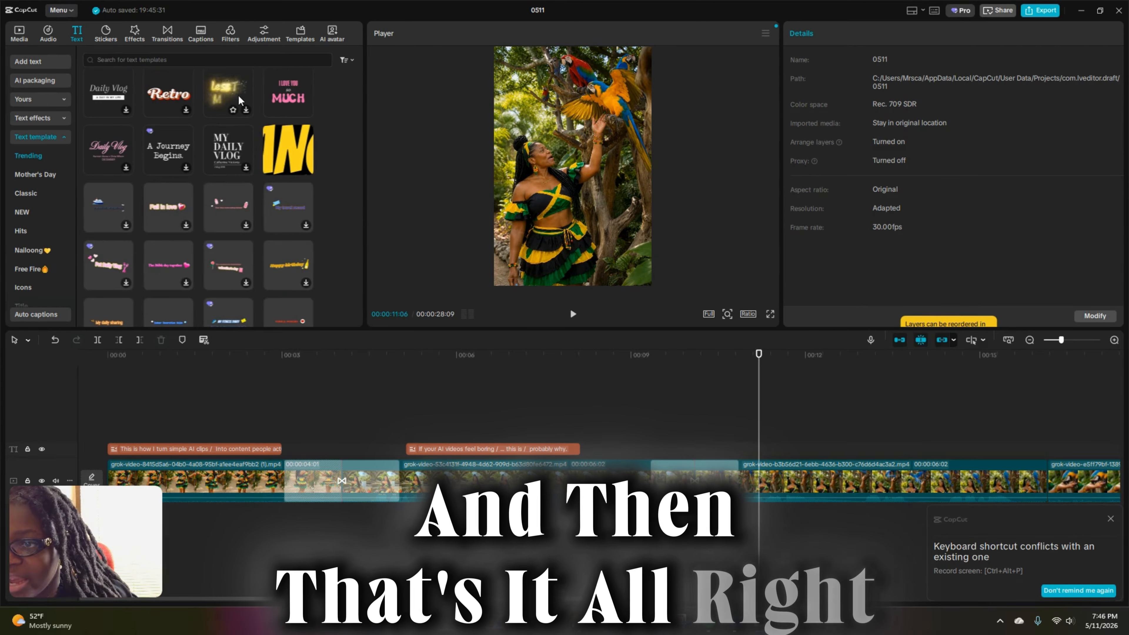
click(246, 109)
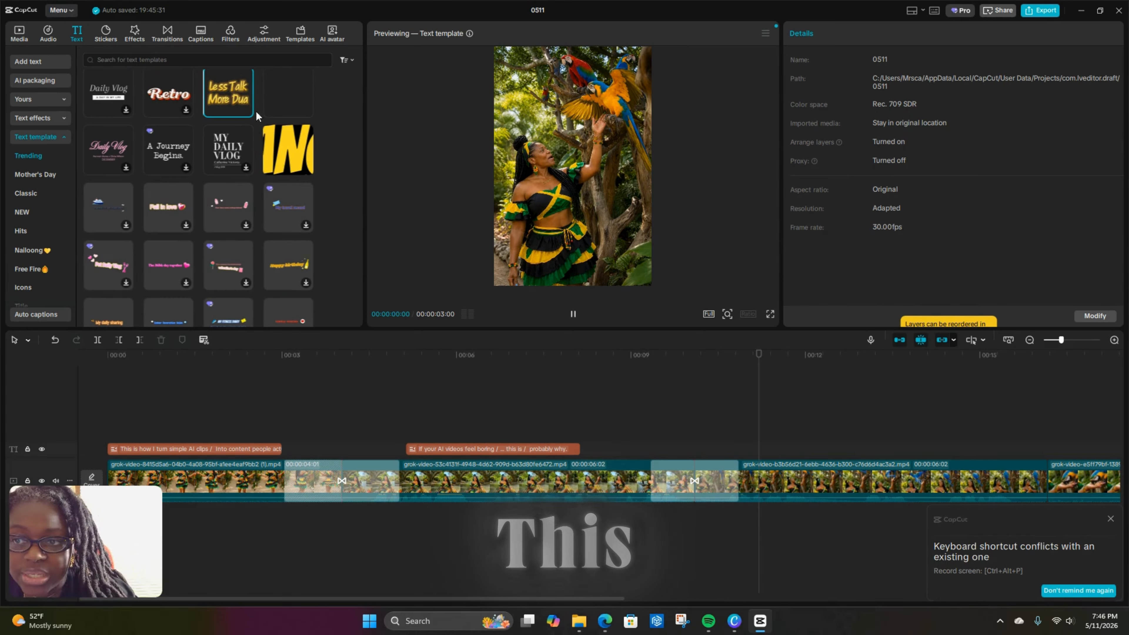
click(246, 110)
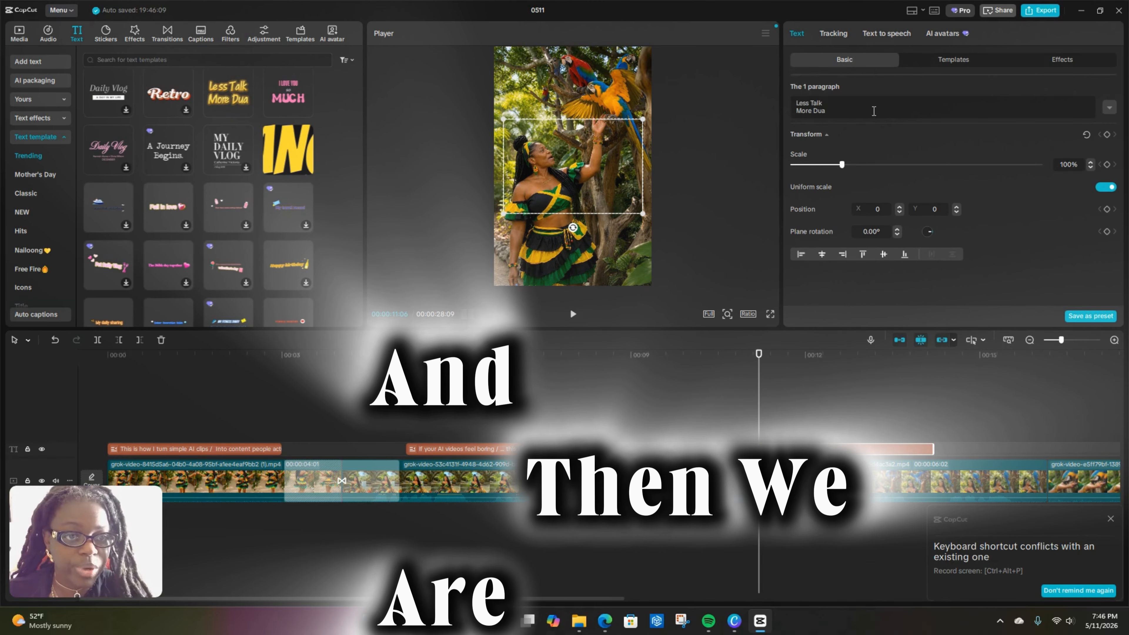
- Replace the template text with "I stopped overthinking content when I started editing like this.", breaking it before "when", and set its scale to 66%
key(ctrl+a)
text(I stopped overthinking content when I started editing like this.)
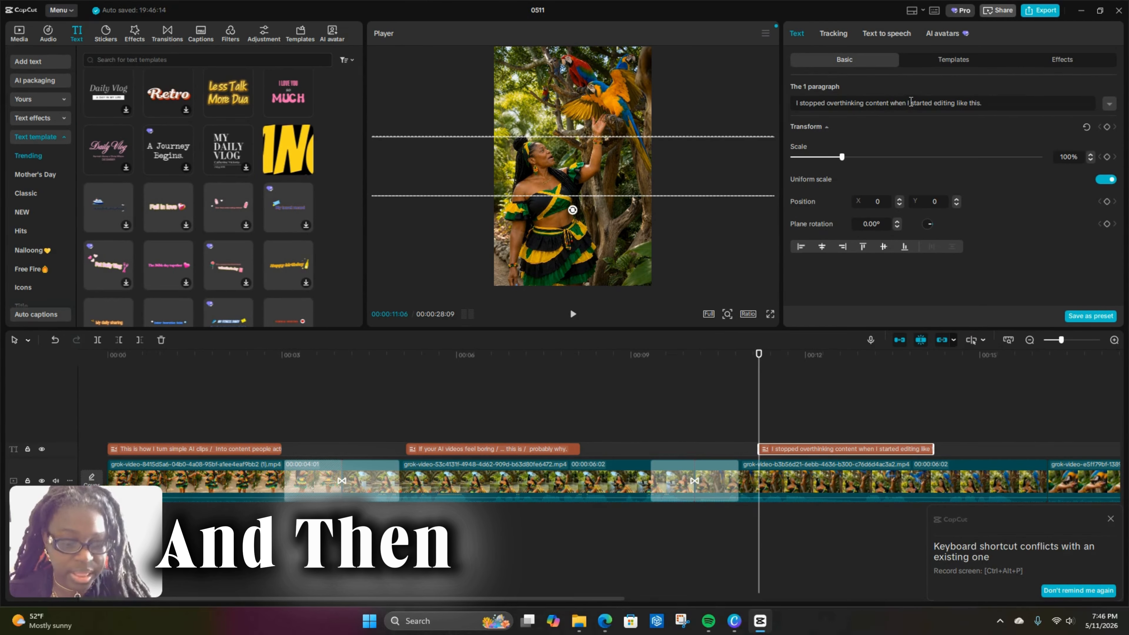
key(Return)
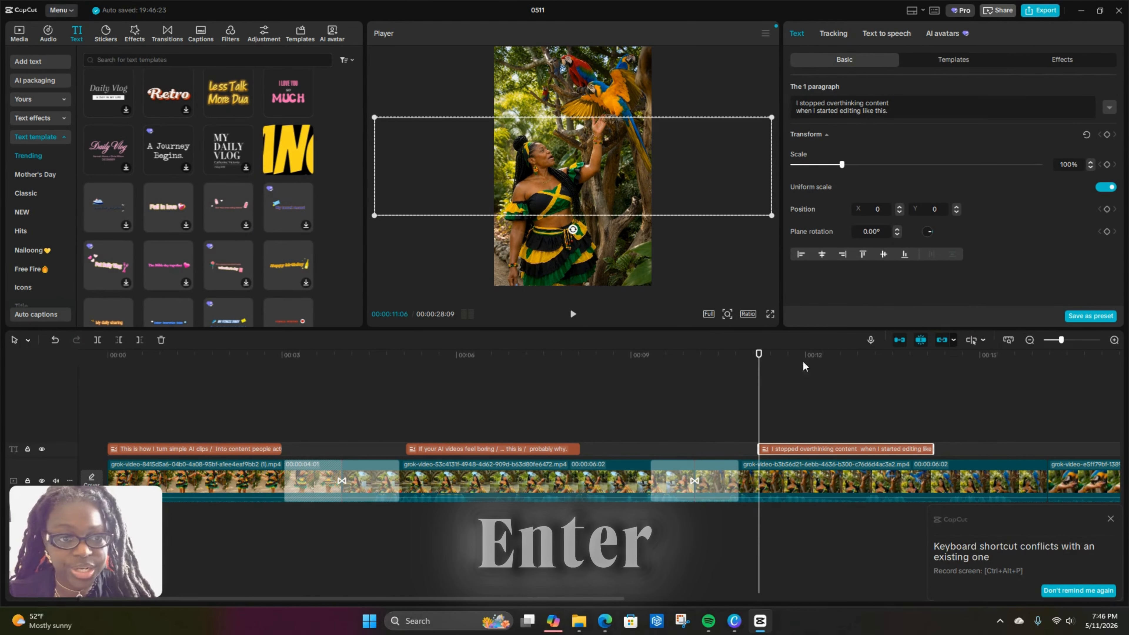
drag(837, 164, 826, 165)
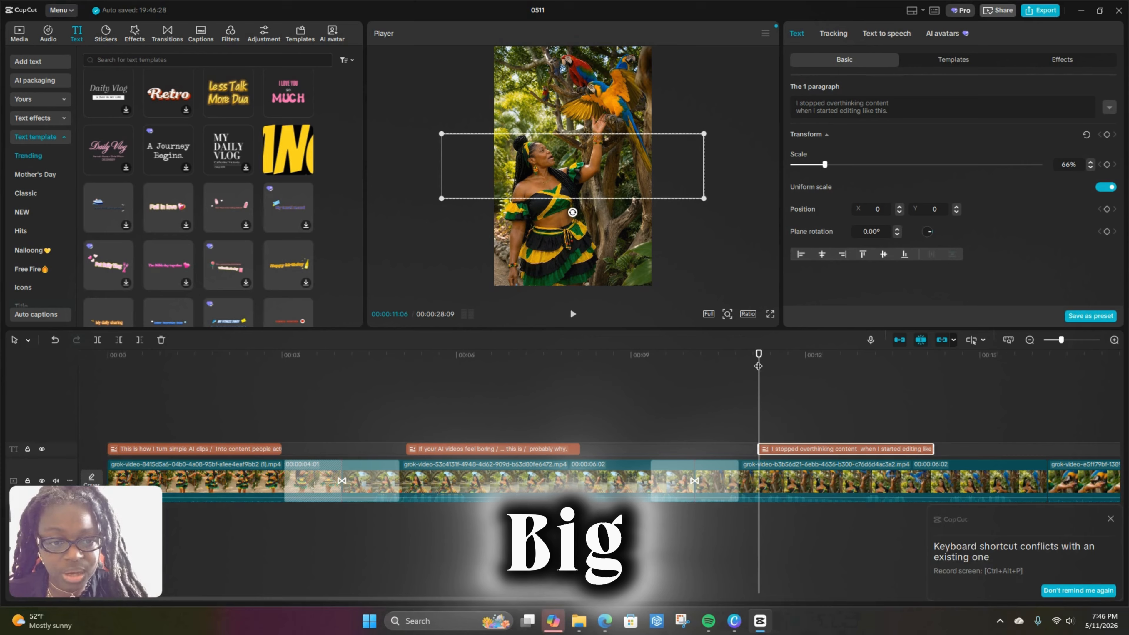
- Play back from the end of the second clip to check the new hook's animation and fit
drag(758, 365, 620, 355)
click(573, 314)
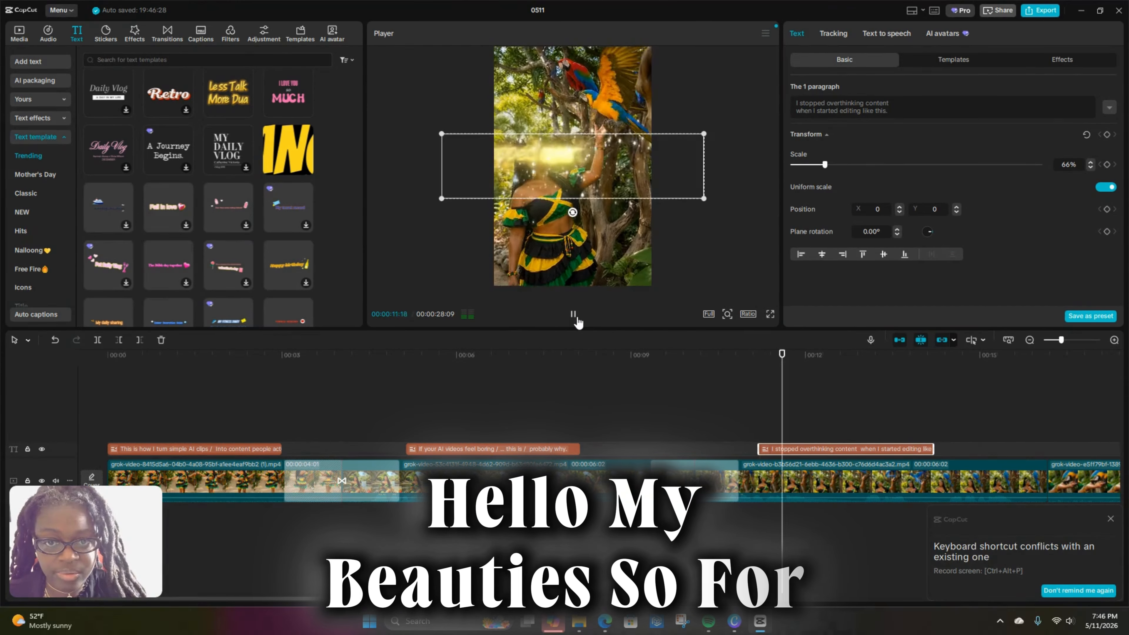
click(573, 315)
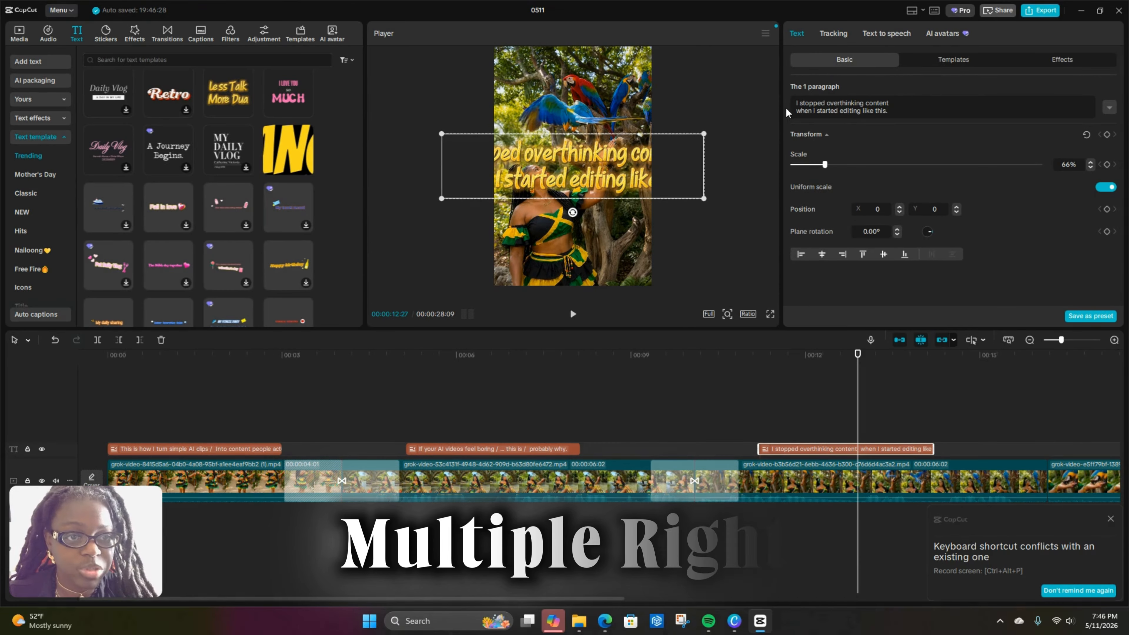
- Rebreak the third hook into three lines, before "content" and before "started", and set its scale to 43%
click(795, 108)
key(BackSpace)
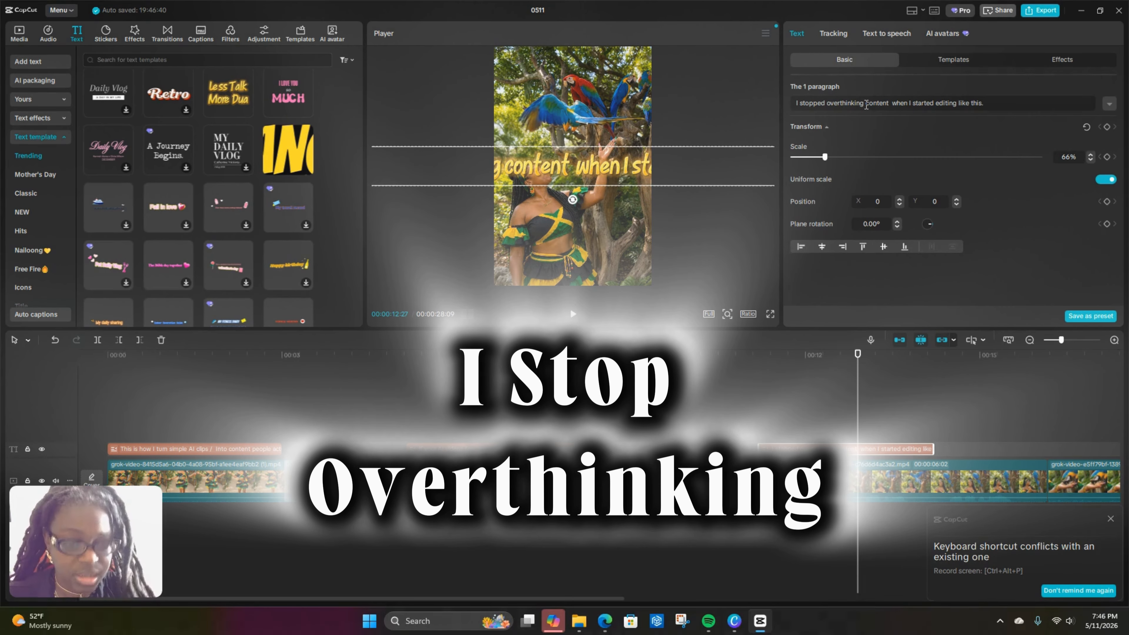
click(866, 104)
key(Return)
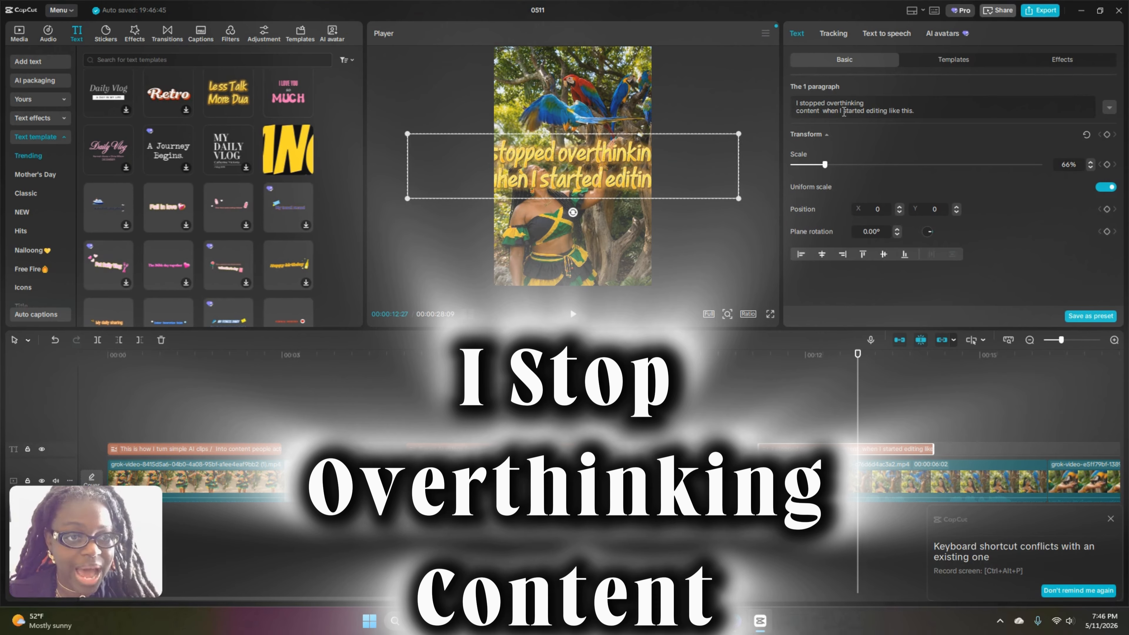
click(844, 111)
key(Return)
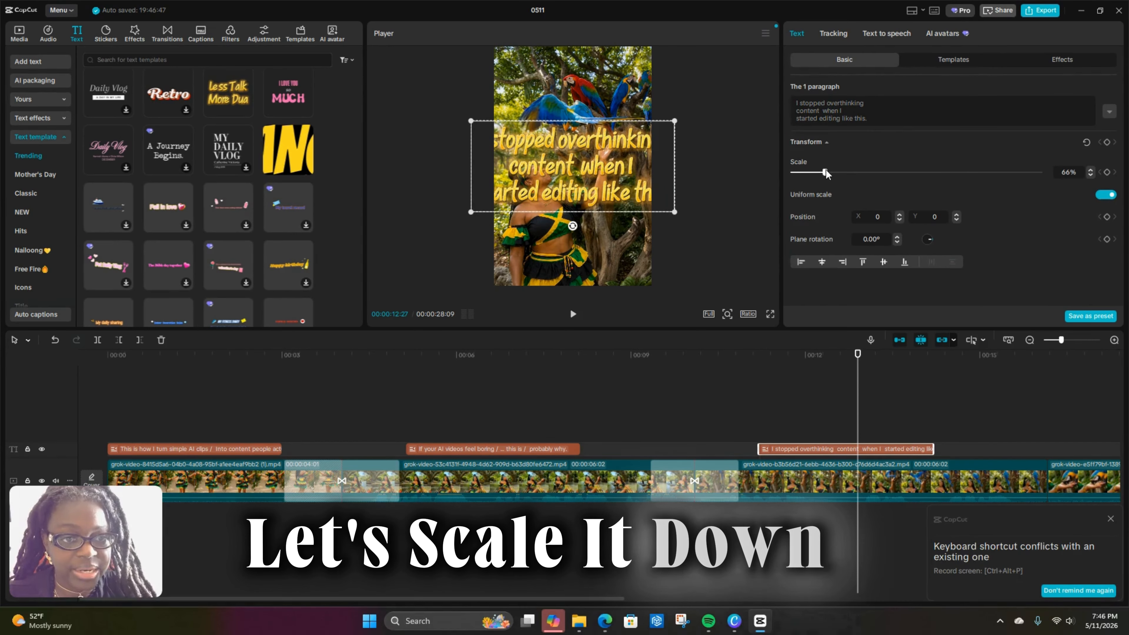
drag(825, 172, 815, 173)
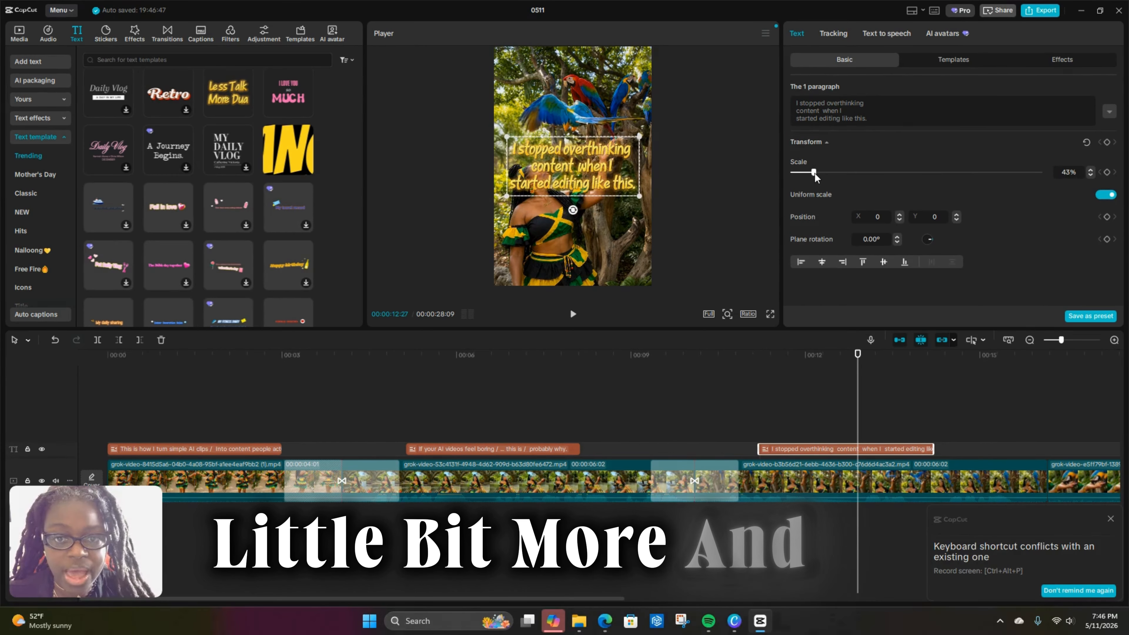
- Play back from the Page Turning transition through the third clip to review the three-line hook
click(891, 387)
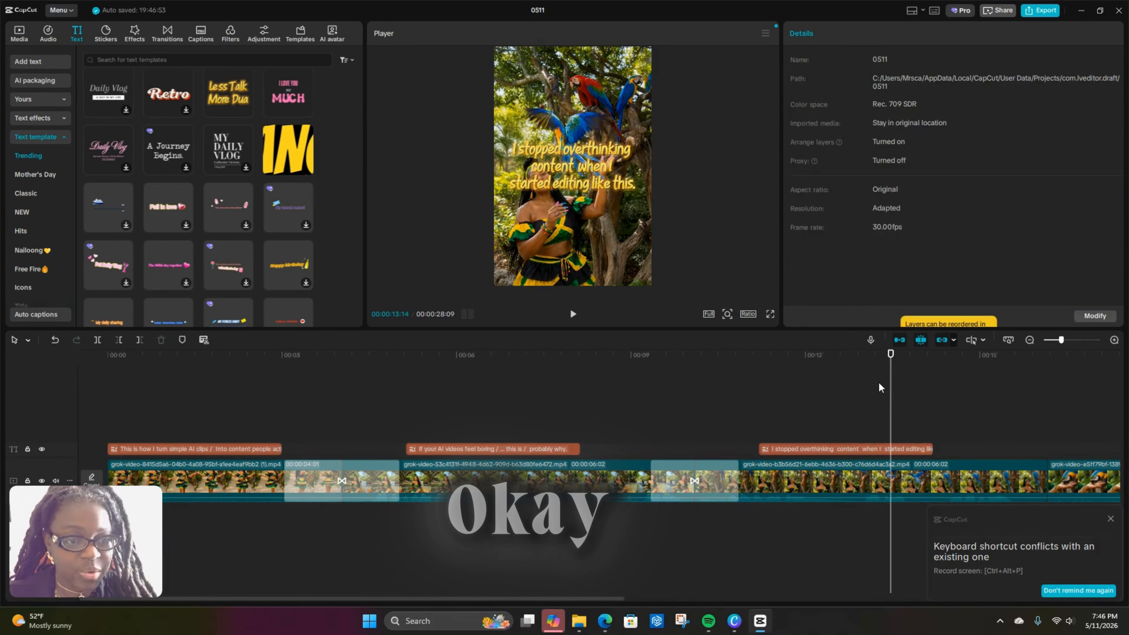
drag(888, 377, 685, 373)
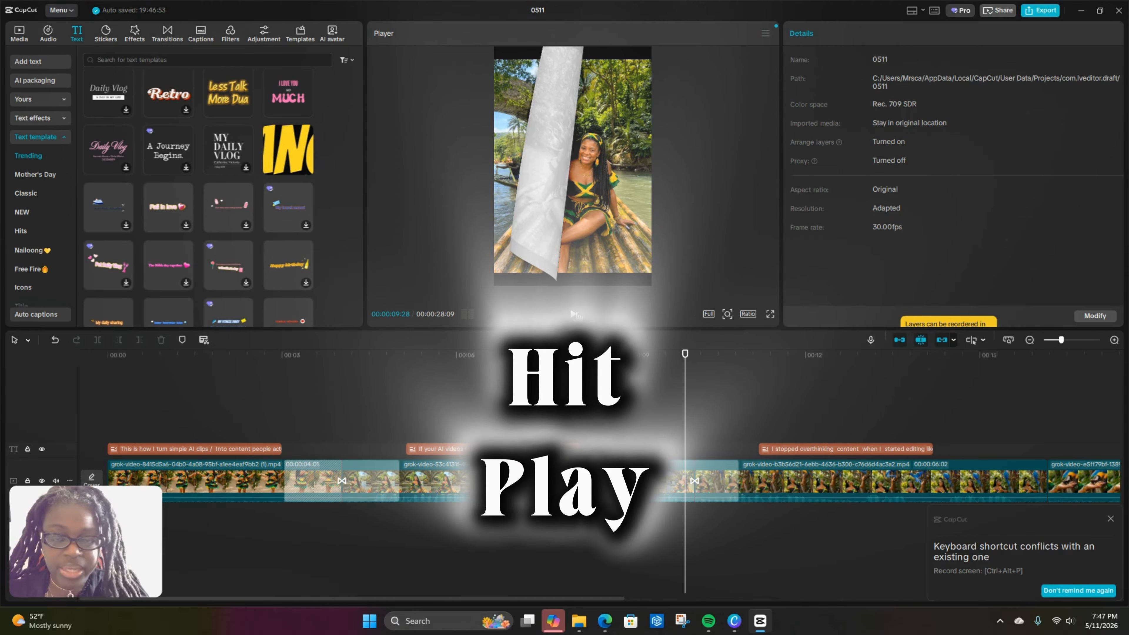
click(574, 313)
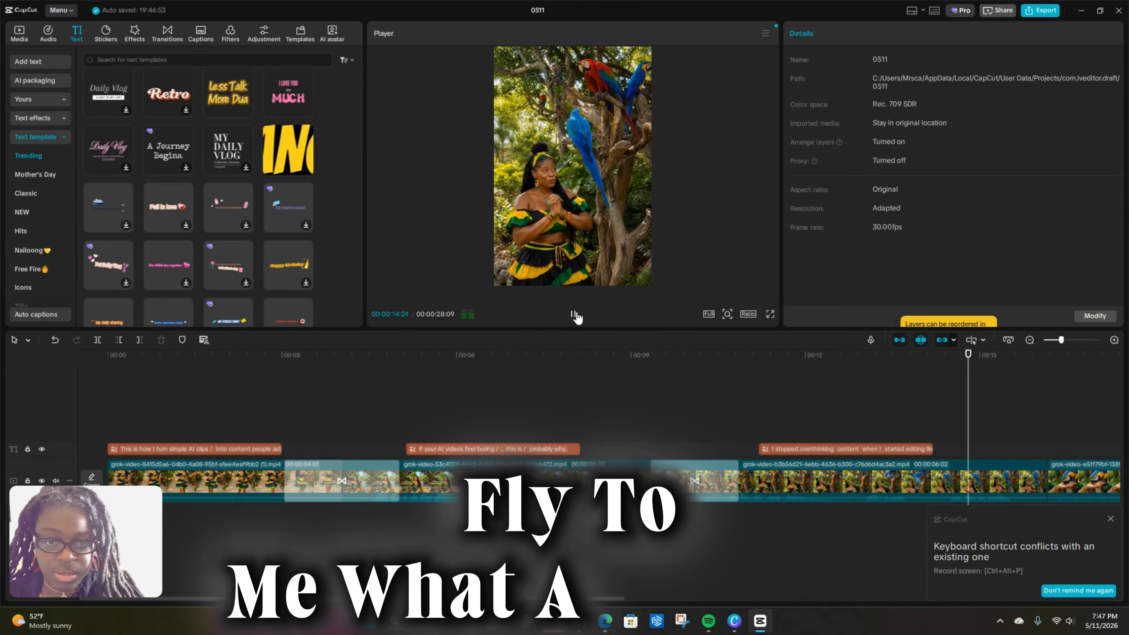
click(574, 315)
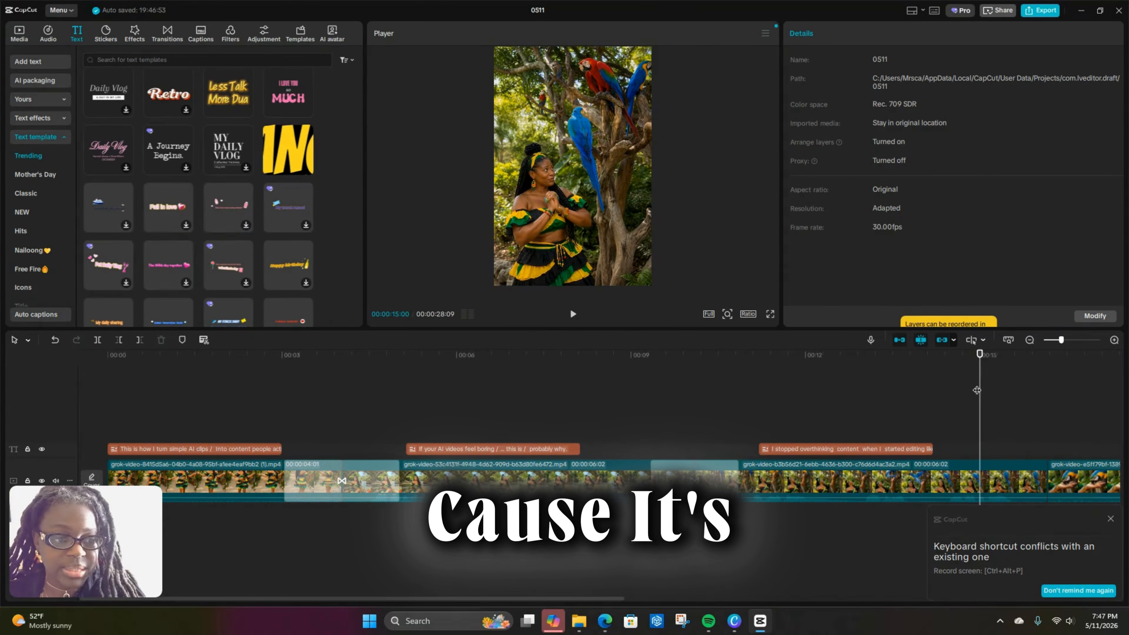
- Shift the third hook earlier to begin with the third clip and lower it in the frame to about X -104, Y -760
drag(978, 390, 766, 385)
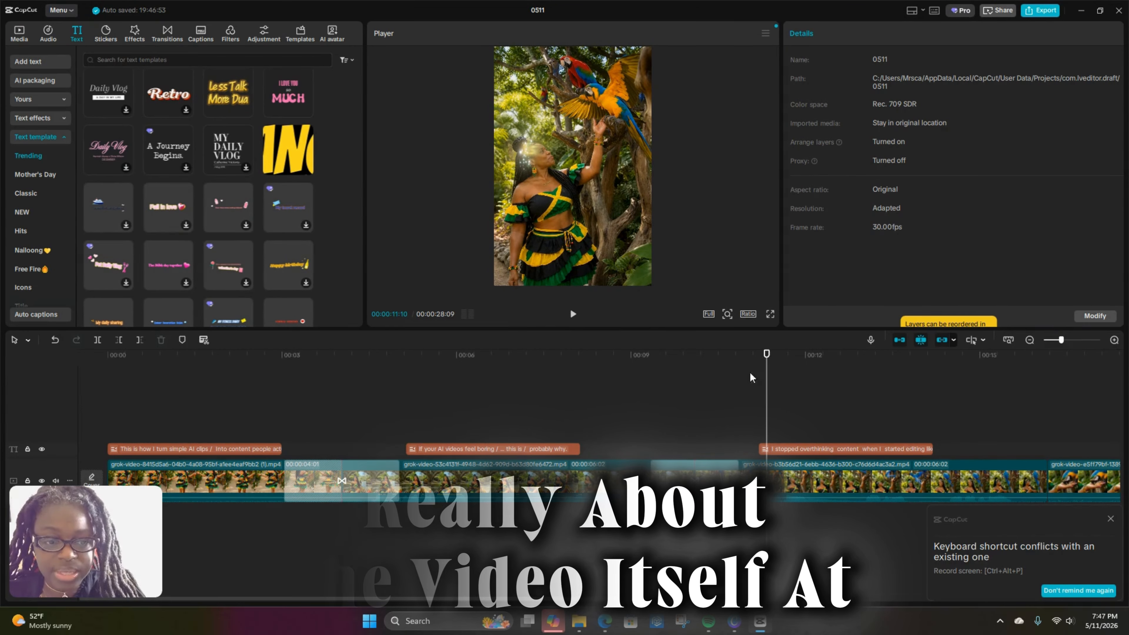
drag(834, 449, 810, 447)
click(813, 414)
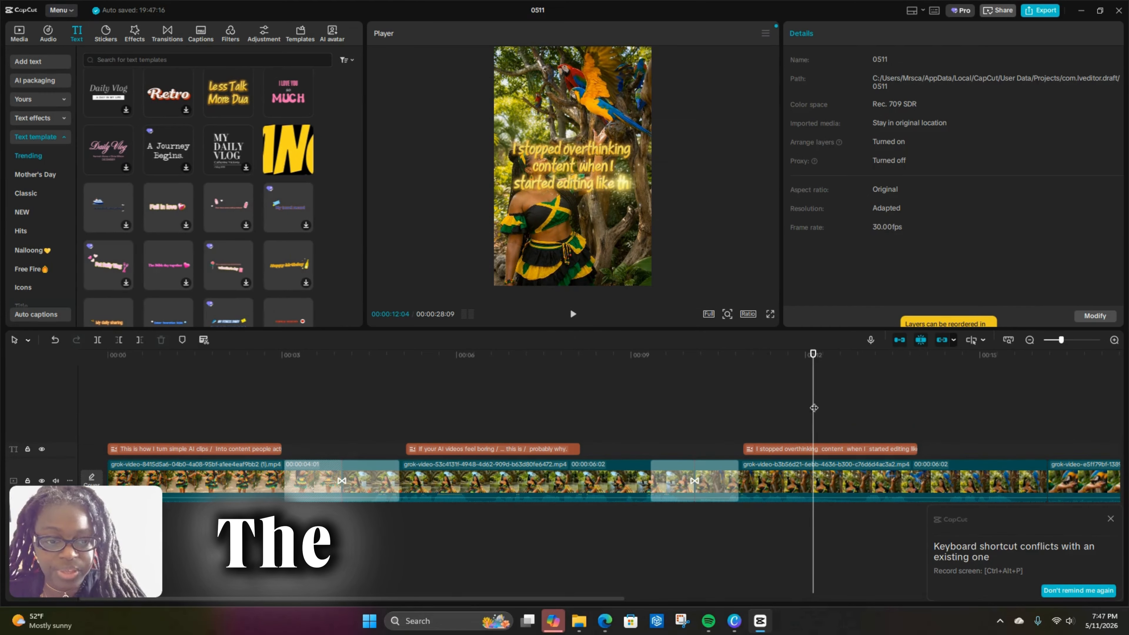
click(792, 400)
click(579, 168)
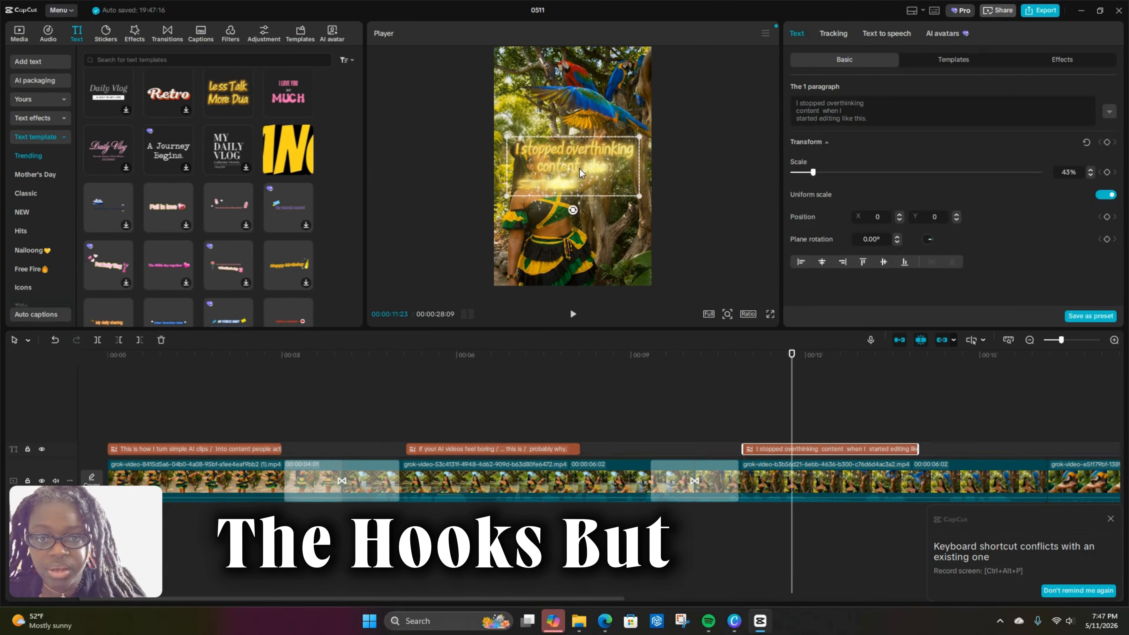
drag(579, 168, 574, 215)
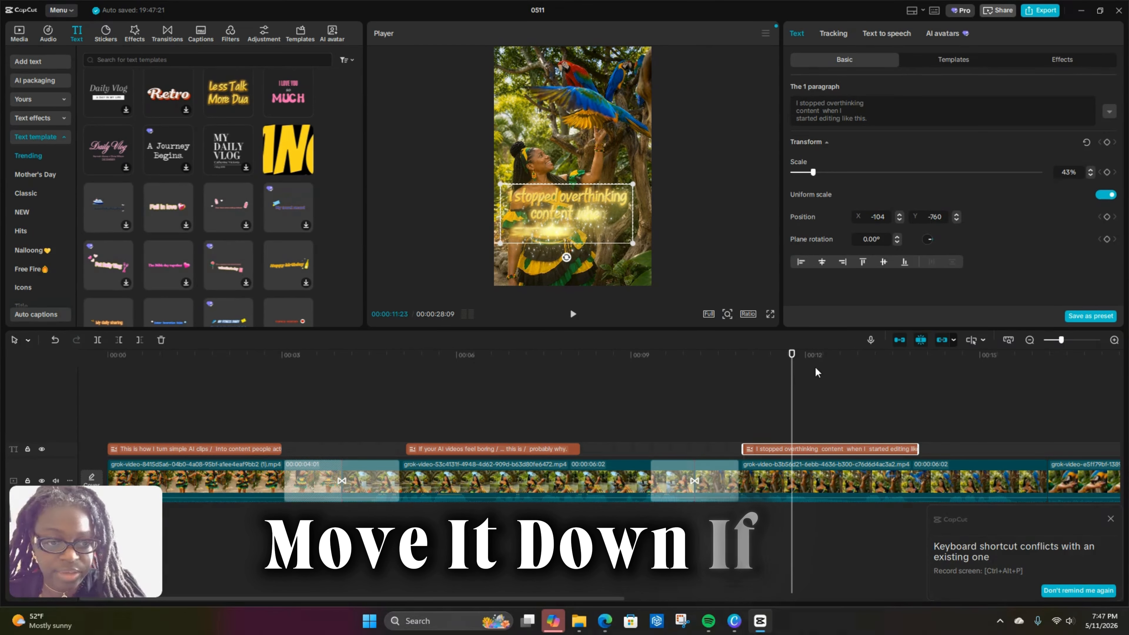
- Play back from the end of the second clip through the third clip to check the repositioned hook
drag(795, 367, 605, 378)
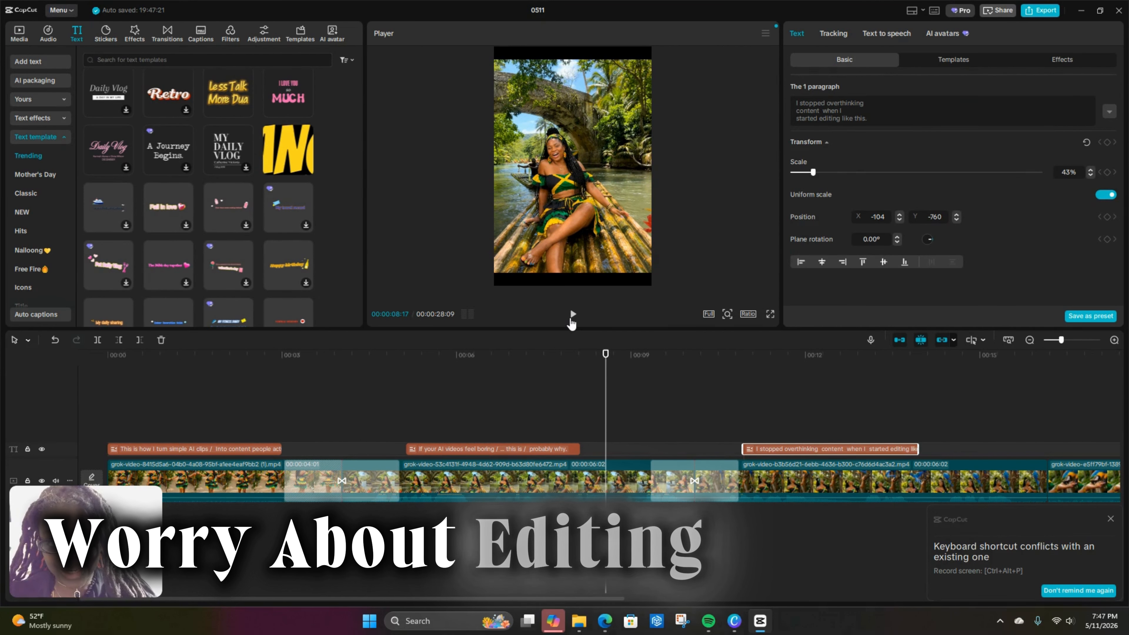
click(572, 317)
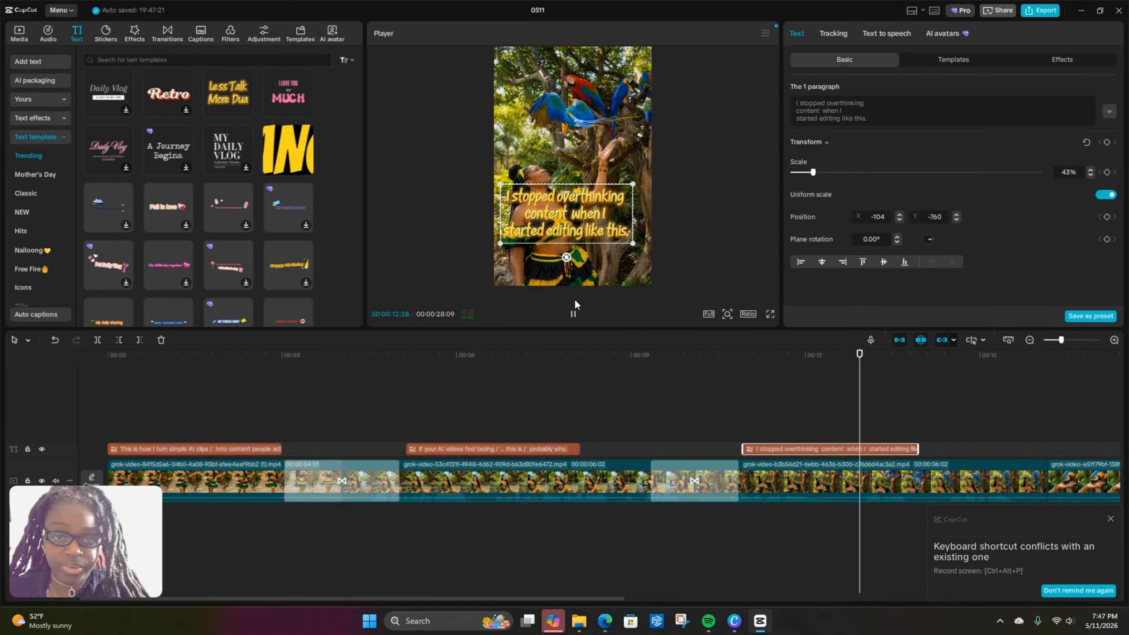
click(572, 317)
- Add the Polaroid Scroll transition at the cut between the third and fourth clips
drag(604, 601, 833, 567)
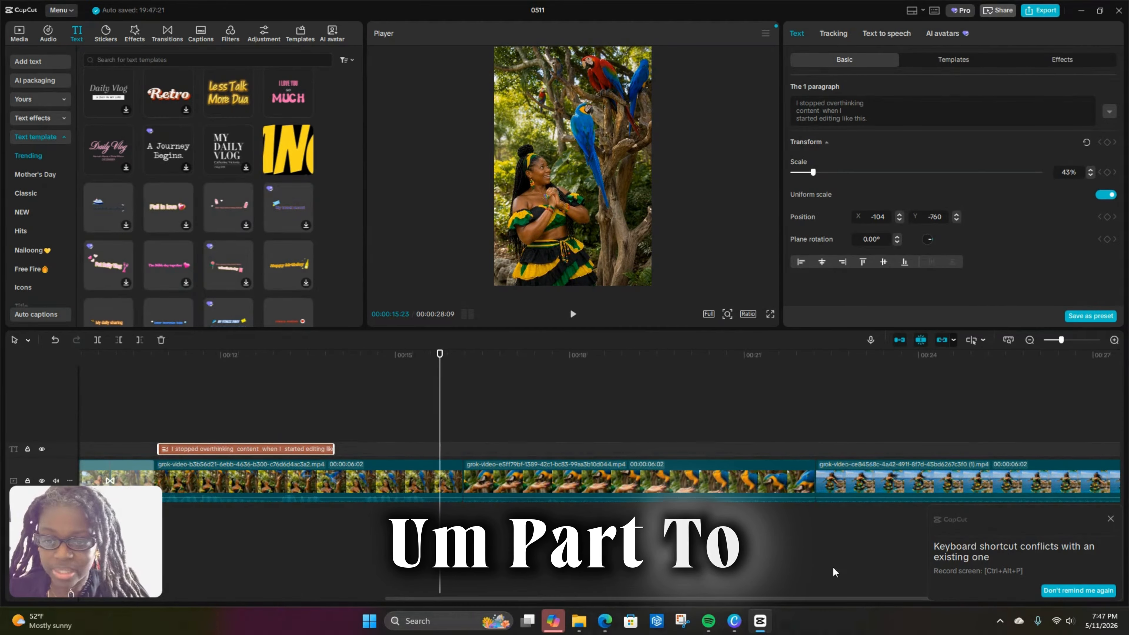
drag(439, 376, 461, 381)
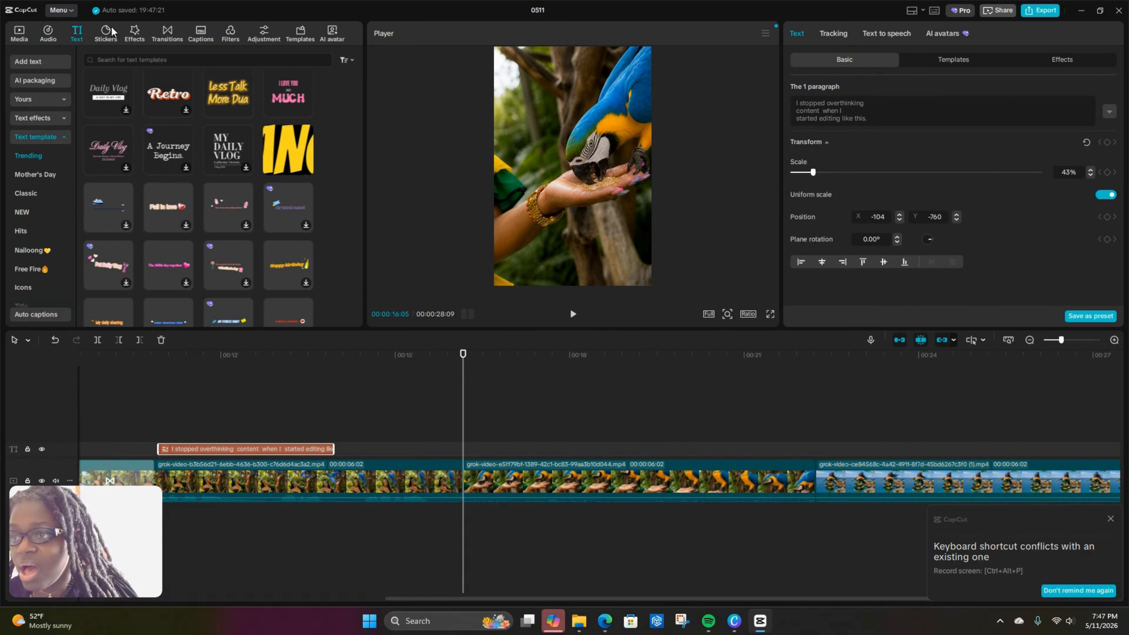
click(168, 33)
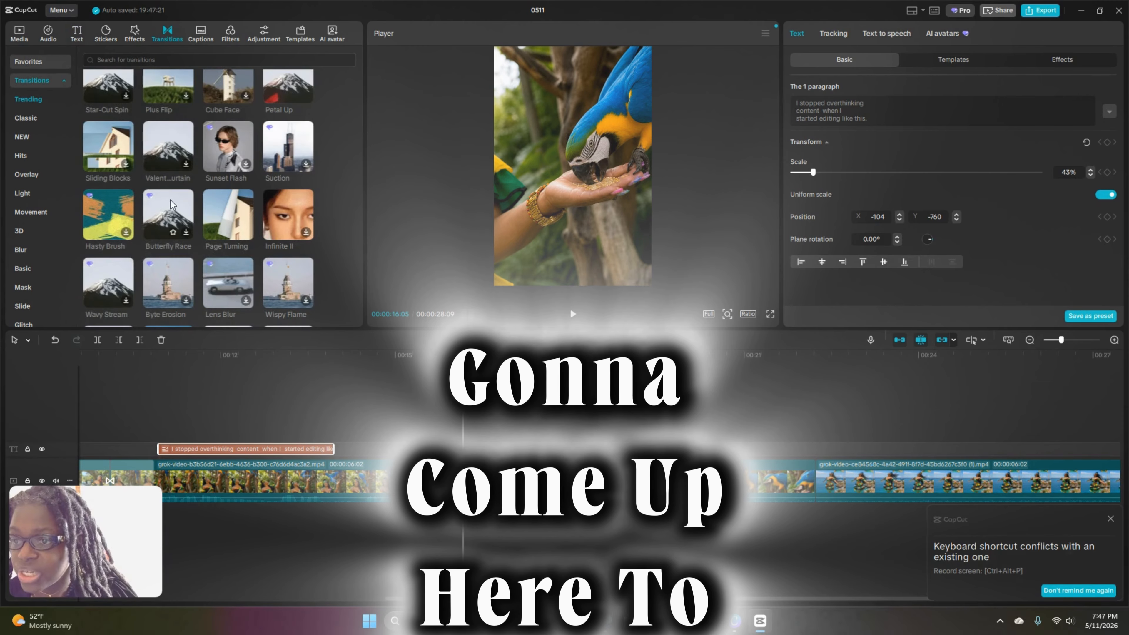
scroll(171, 200, down, 3)
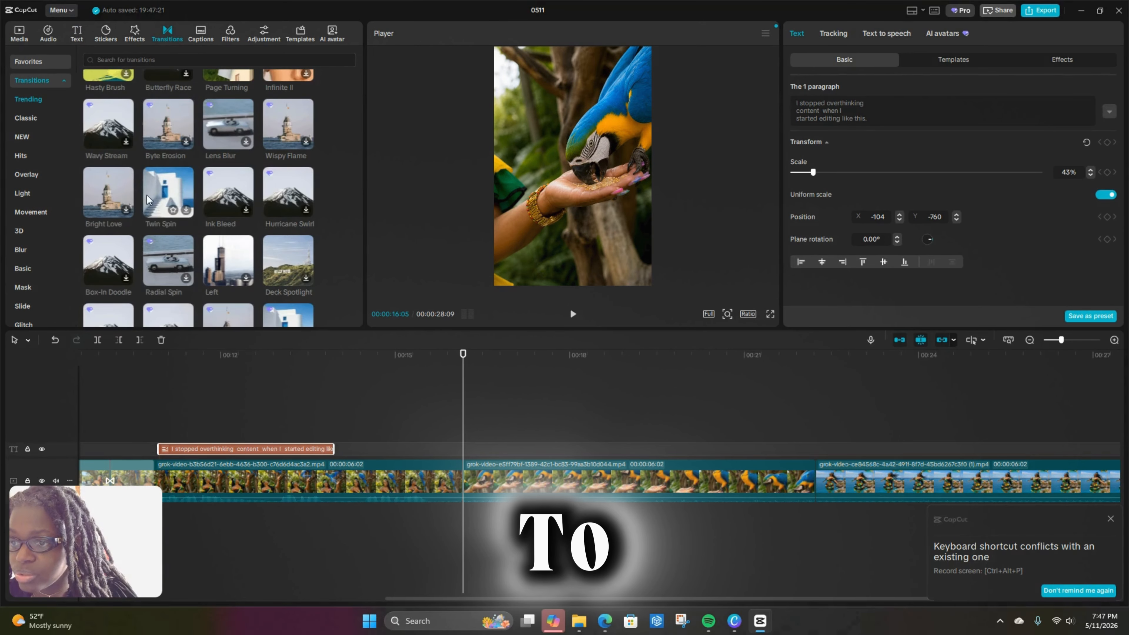
scroll(161, 191, down, 2)
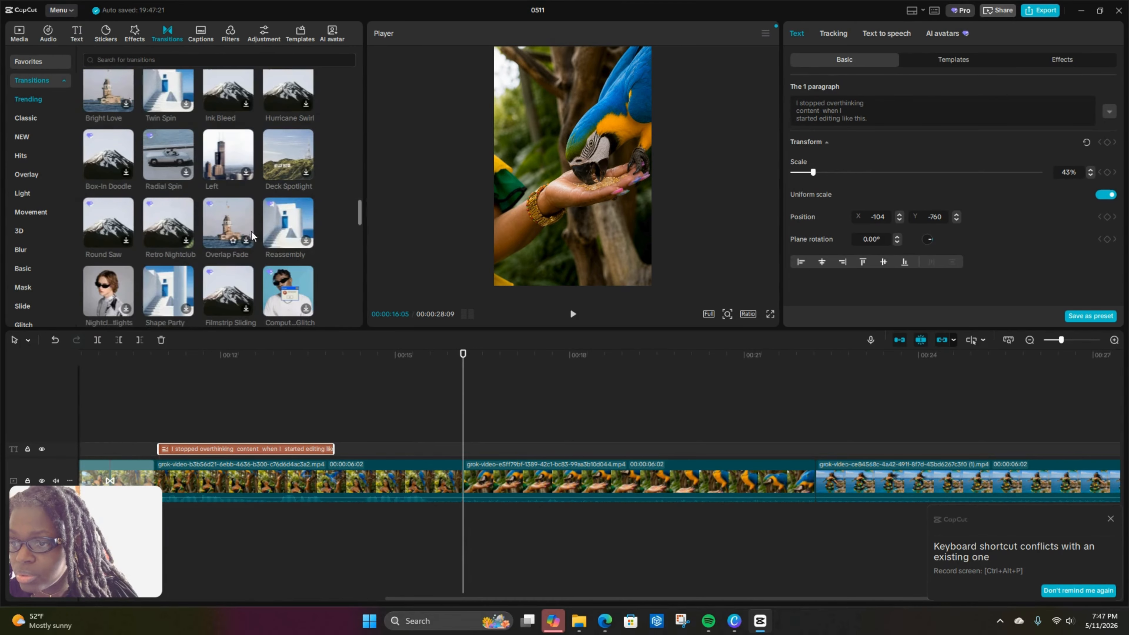
scroll(225, 223, down, 1)
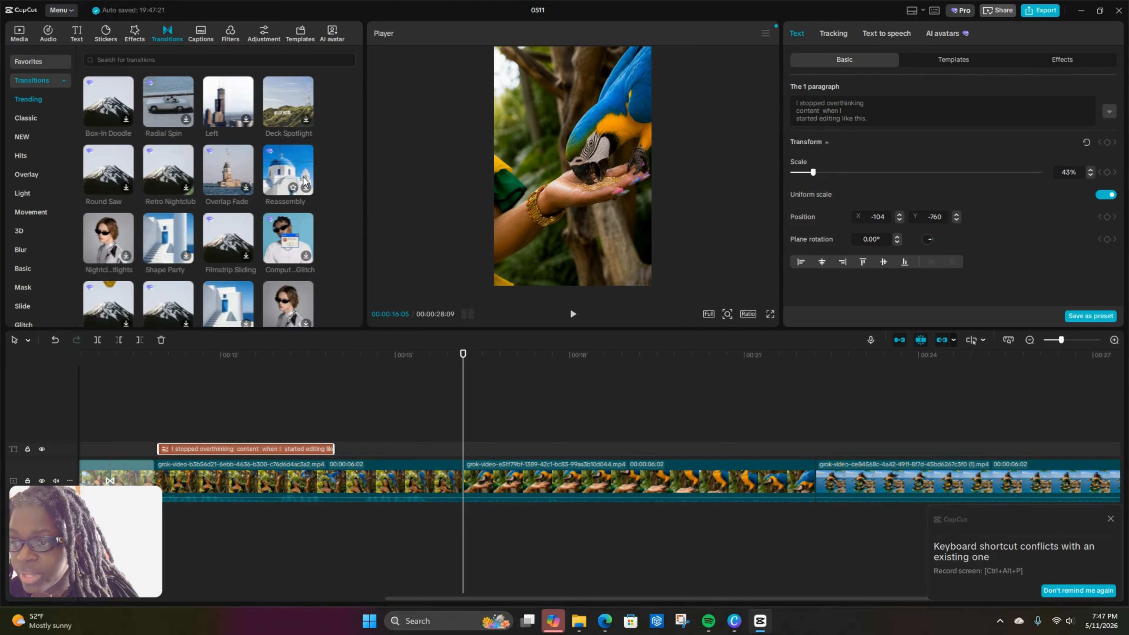
scroll(302, 186, down, 2)
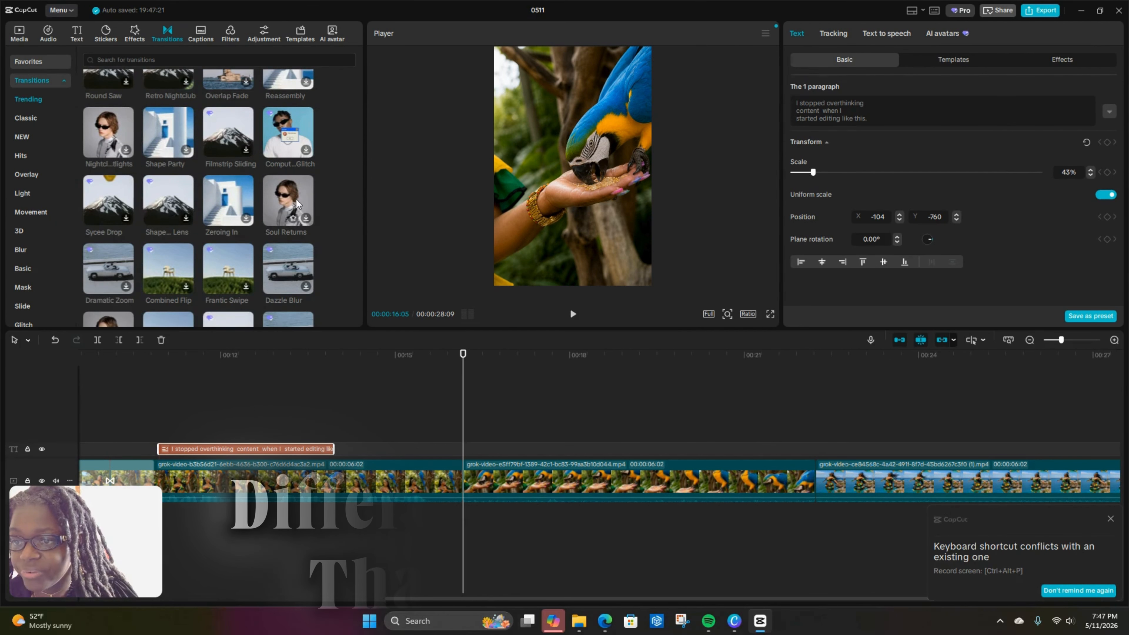
scroll(294, 203, down, 3)
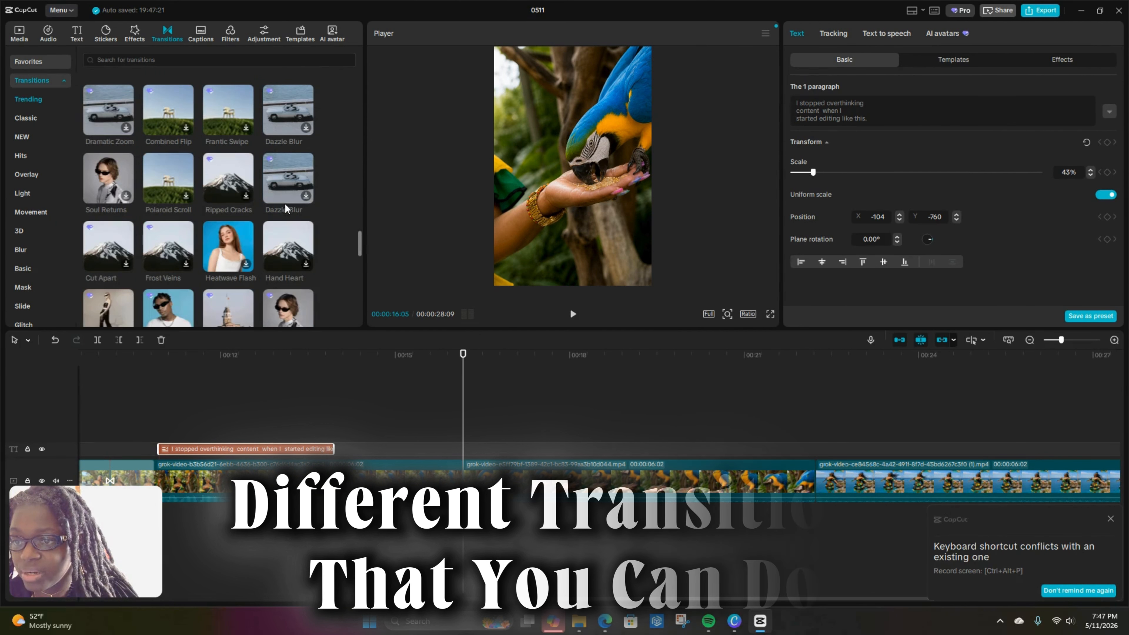
click(158, 179)
click(186, 198)
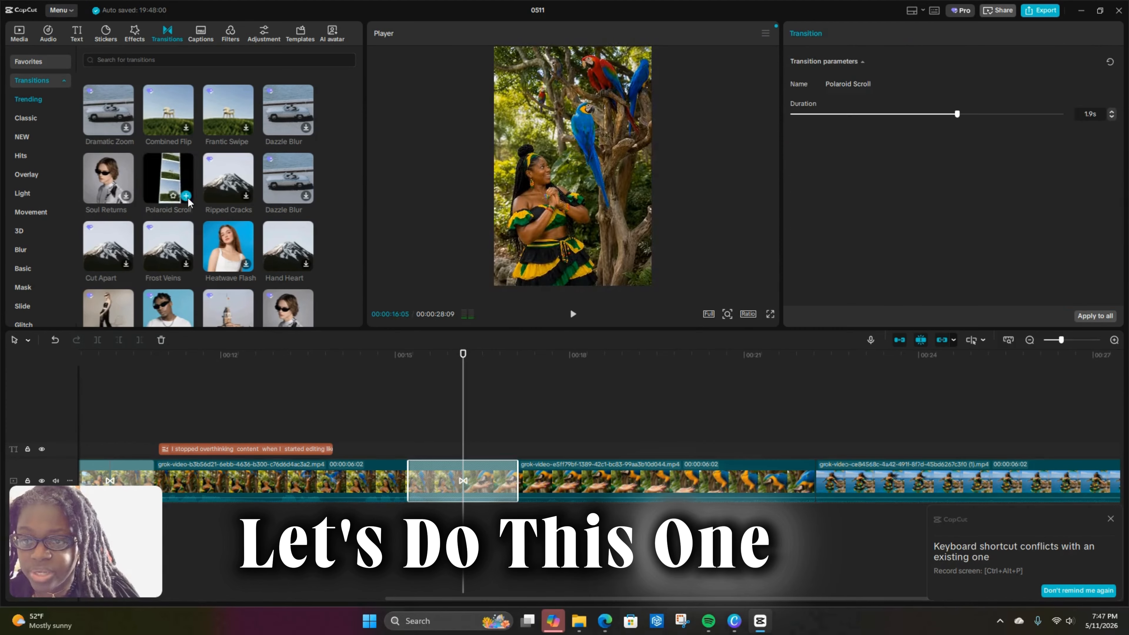
- Add the Mother's Day text template "Best Mom Ever" over the fourth clip at 00:00:17:19, just after the Polaroid Scroll transition
click(488, 374)
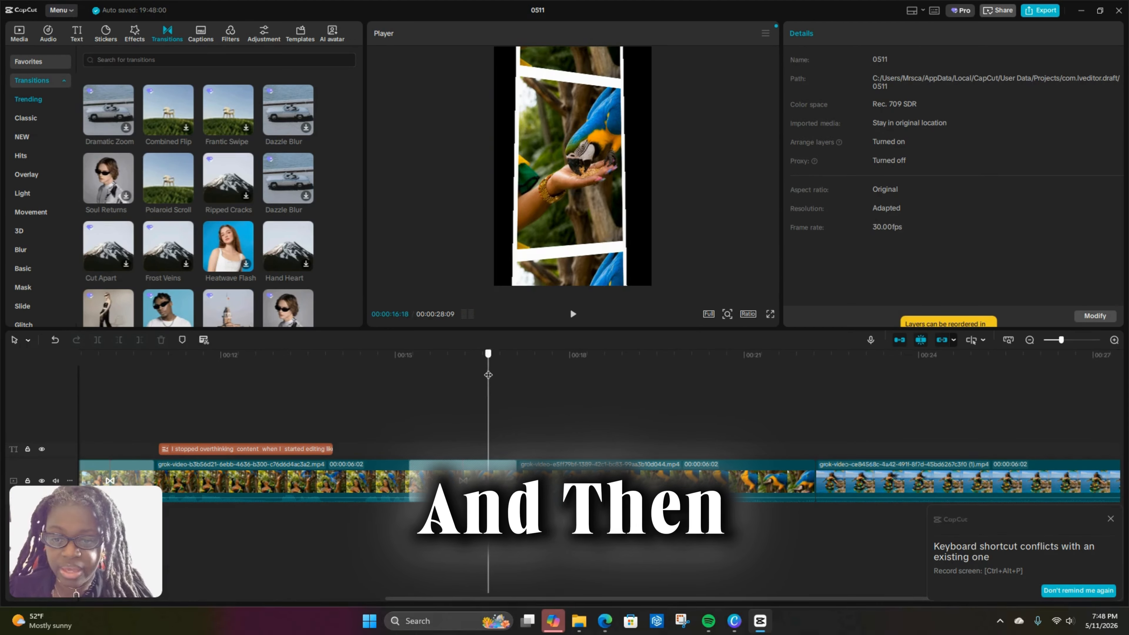
drag(488, 374, 549, 373)
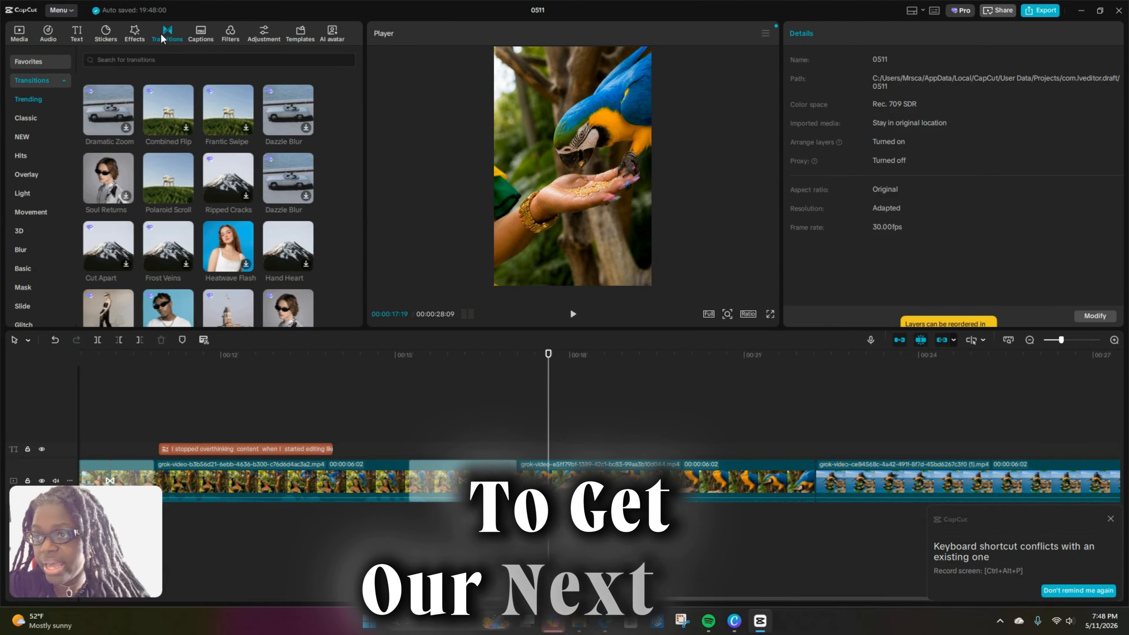
click(76, 36)
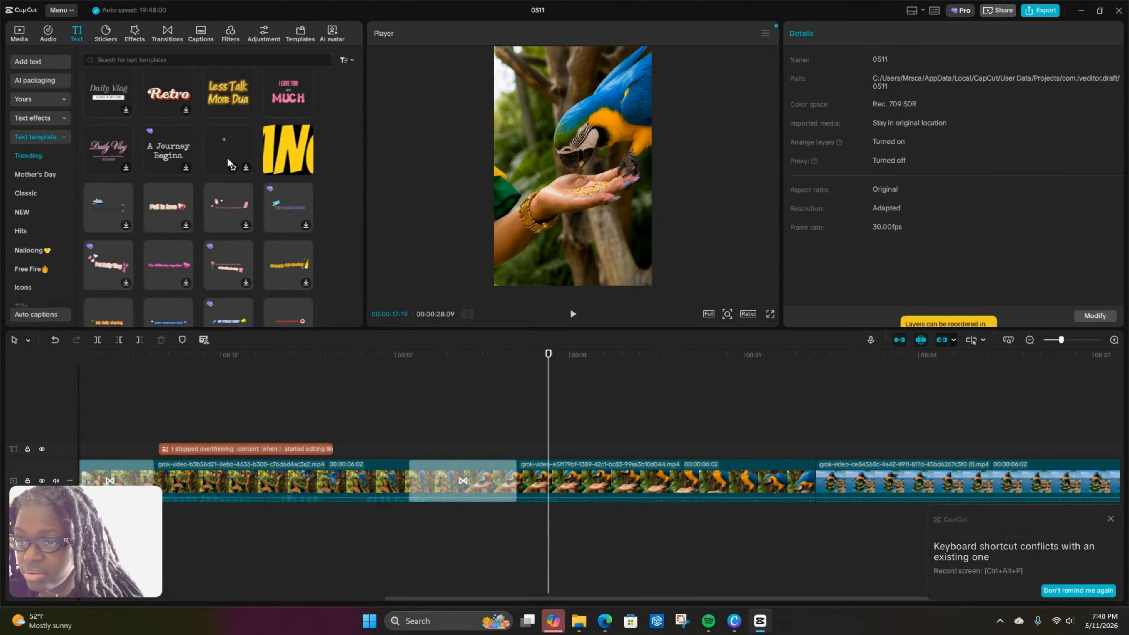
scroll(224, 187, down, 3)
scroll(227, 214, up, 10)
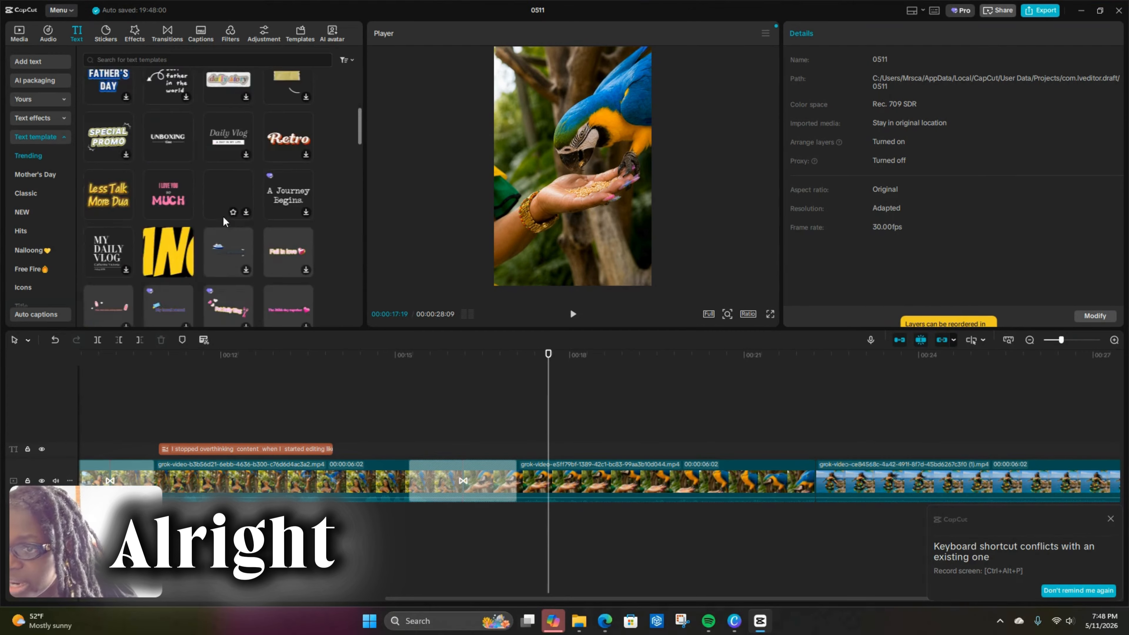
scroll(266, 156, up, 2)
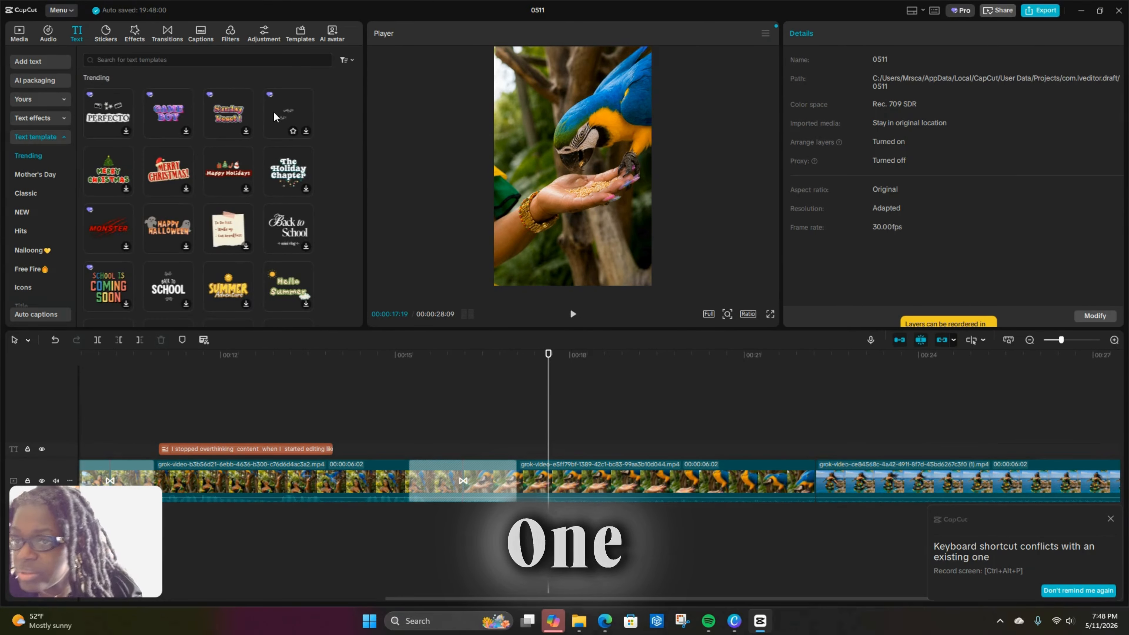
scroll(263, 202, down, 4)
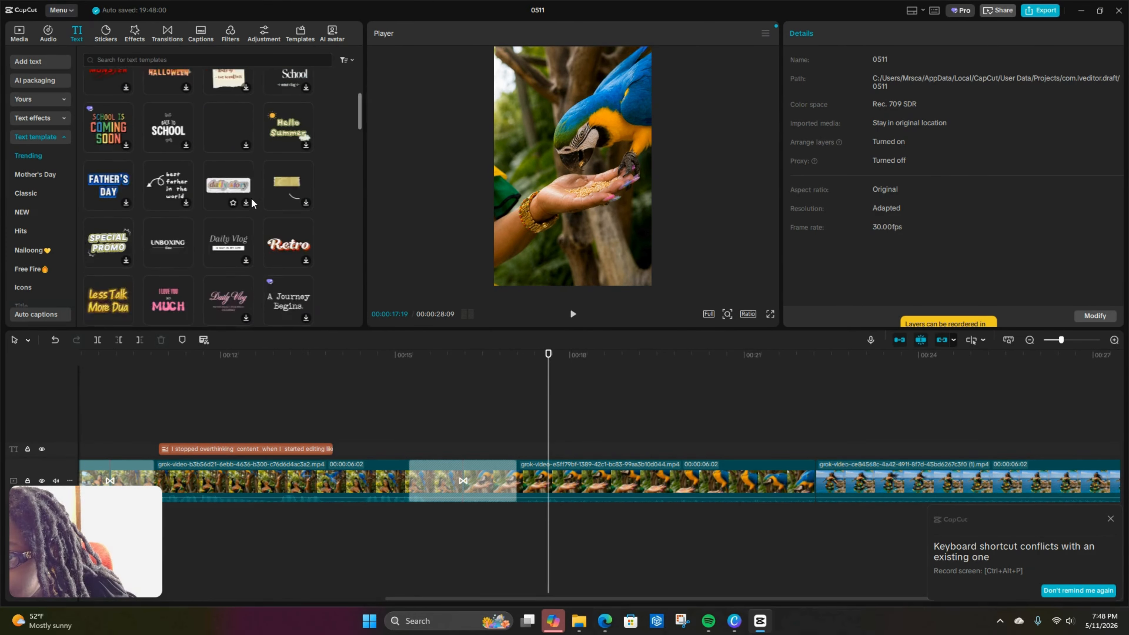
scroll(222, 214, down, 8)
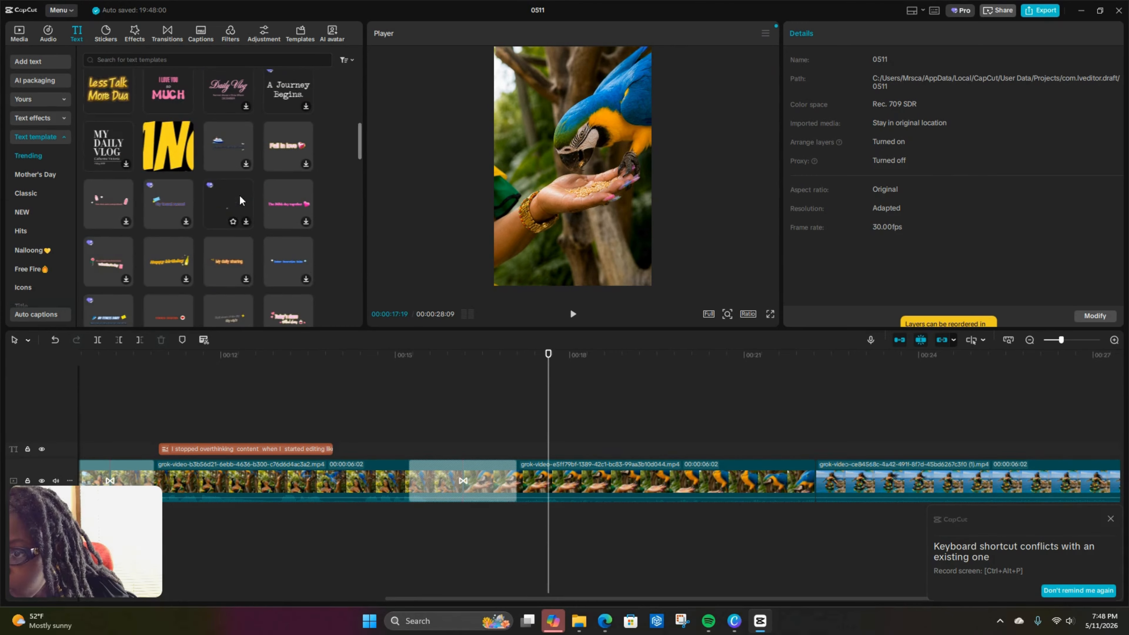
scroll(255, 233, down, 4)
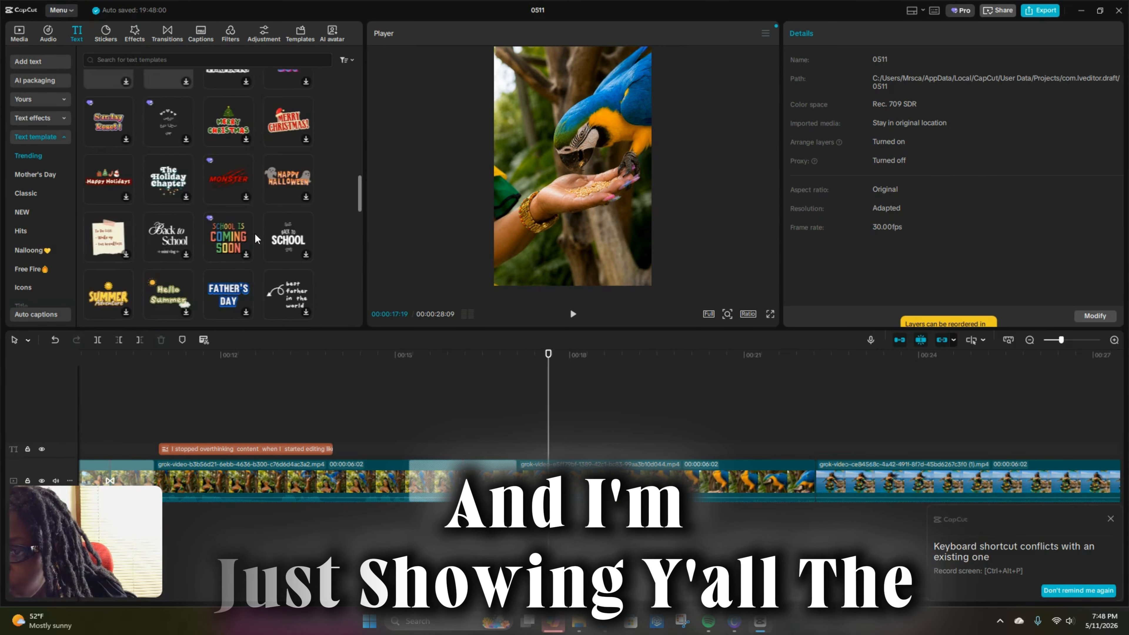
scroll(254, 229, down, 2)
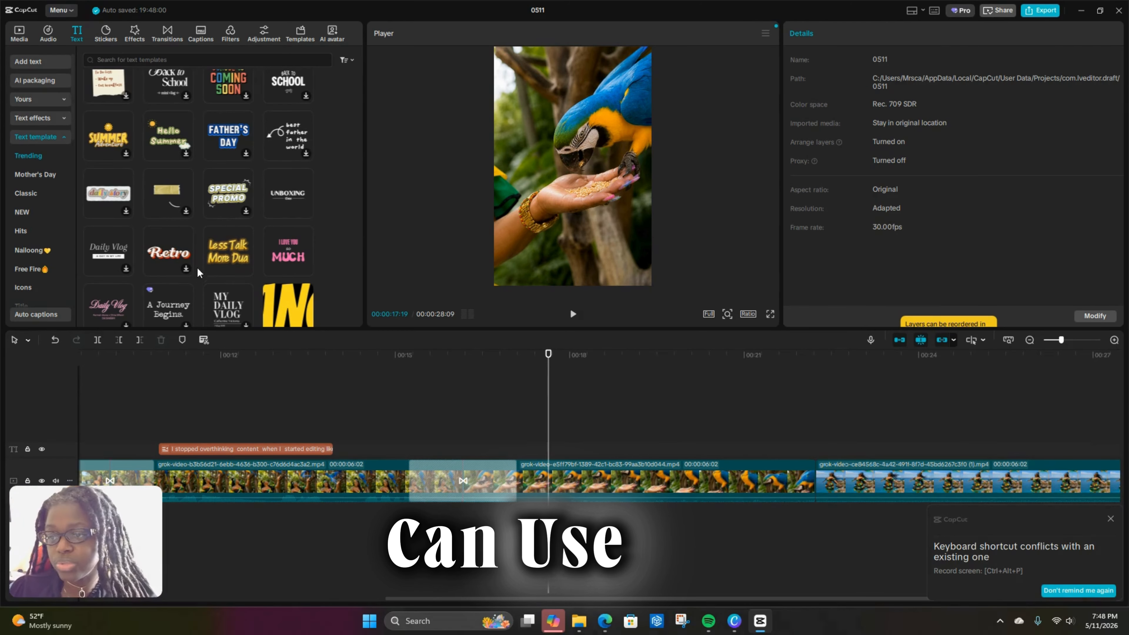
scroll(156, 260, down, 10)
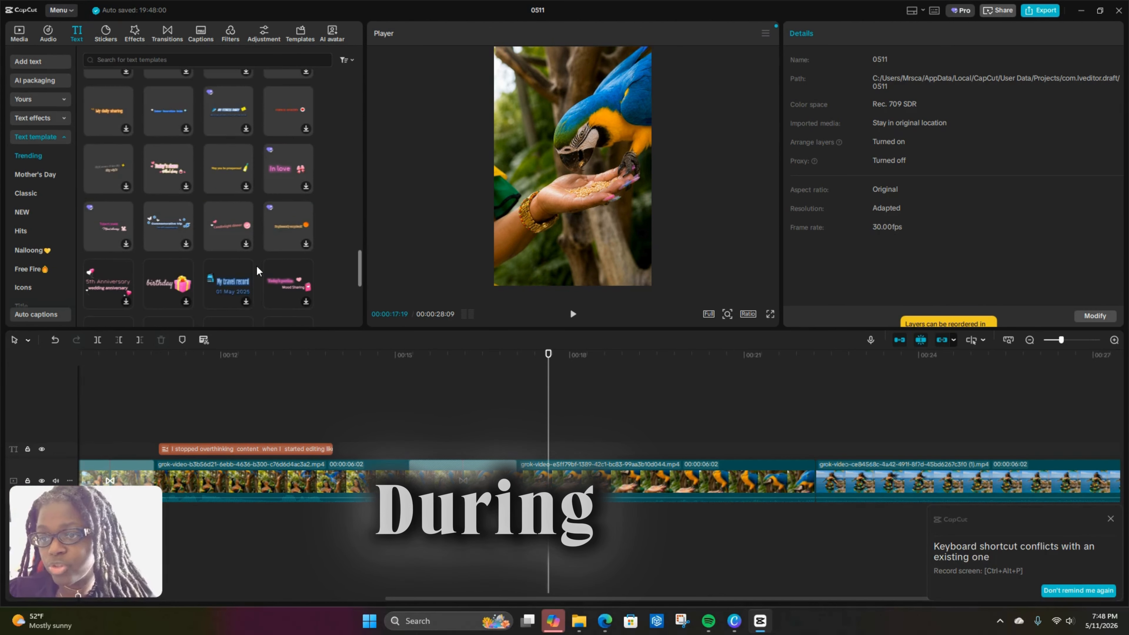
scroll(178, 243, down, 5)
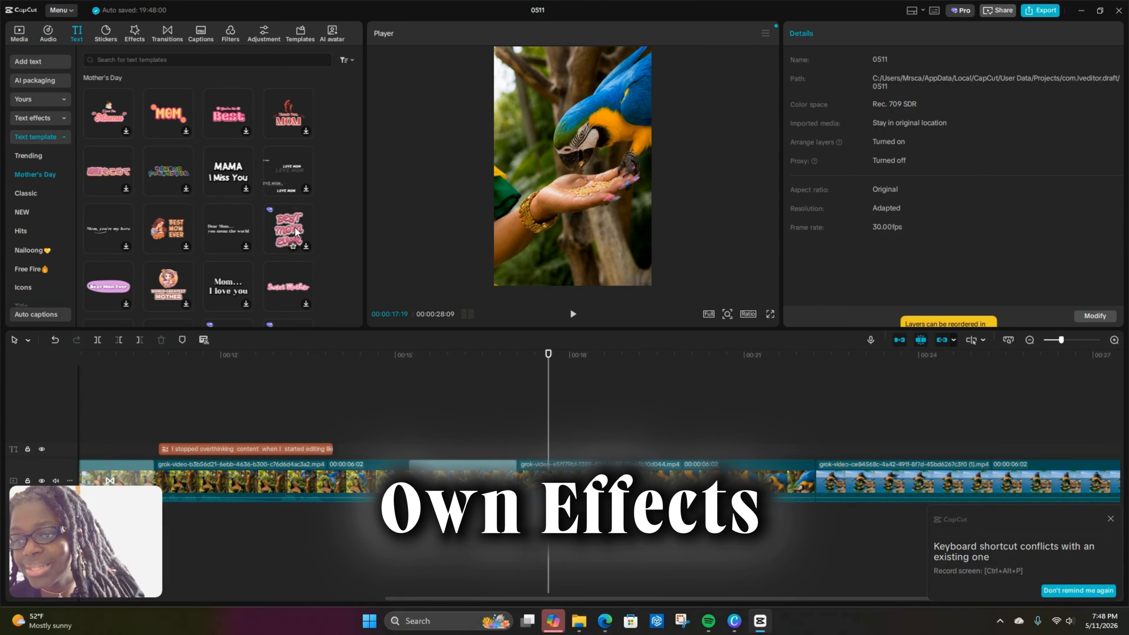
click(295, 228)
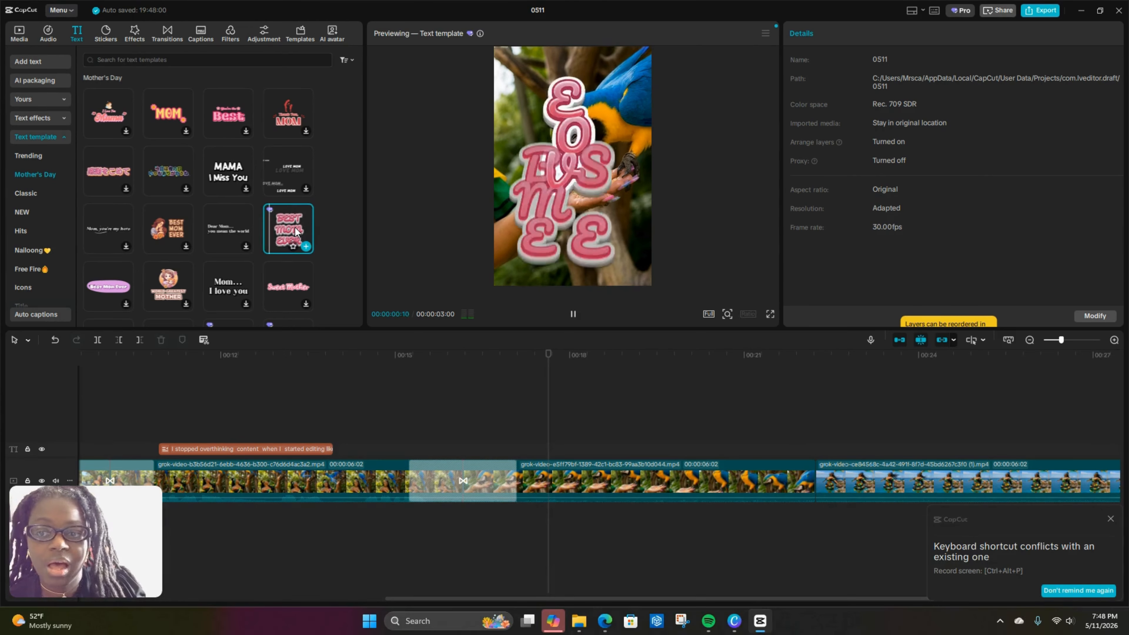
click(306, 248)
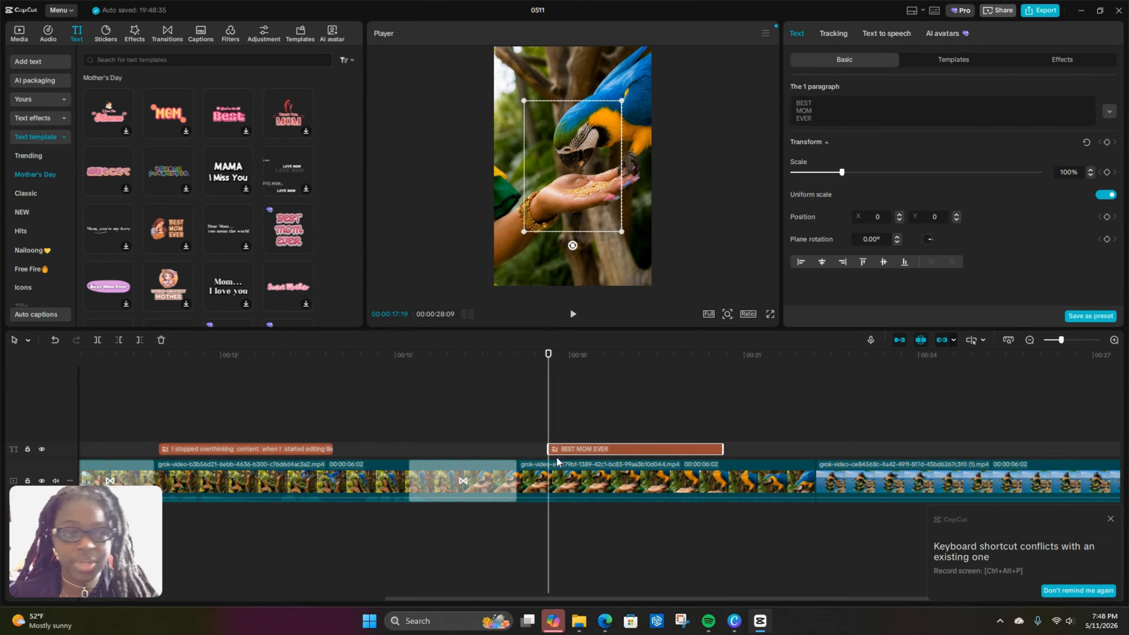
- Look through the alternative templates and text effects available for the "Best Mom Ever" text
click(964, 60)
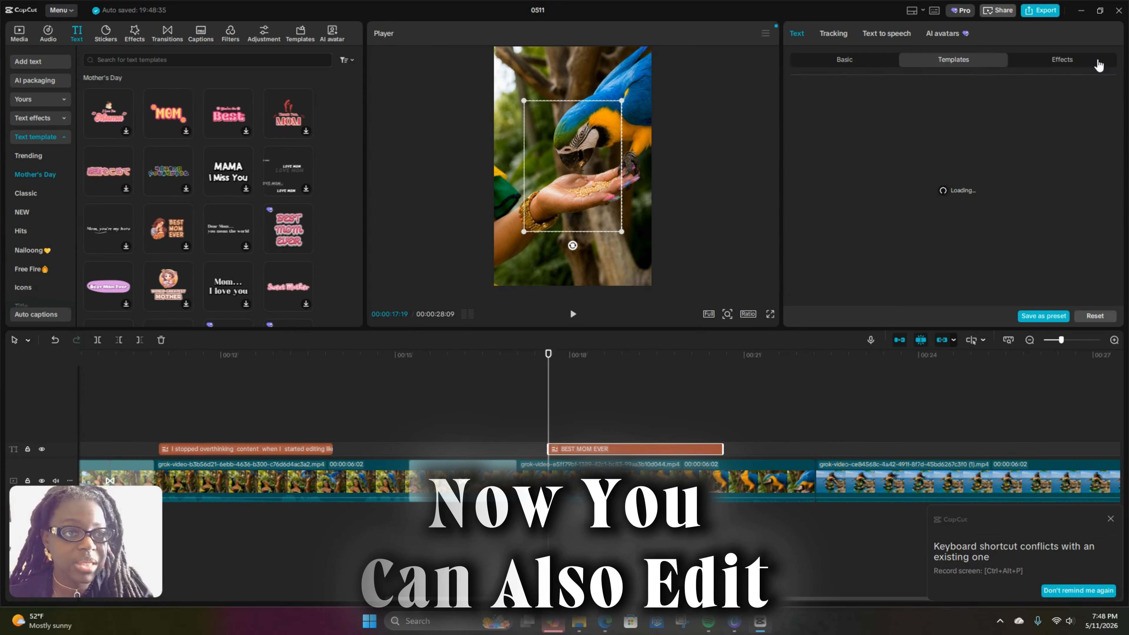
click(1082, 65)
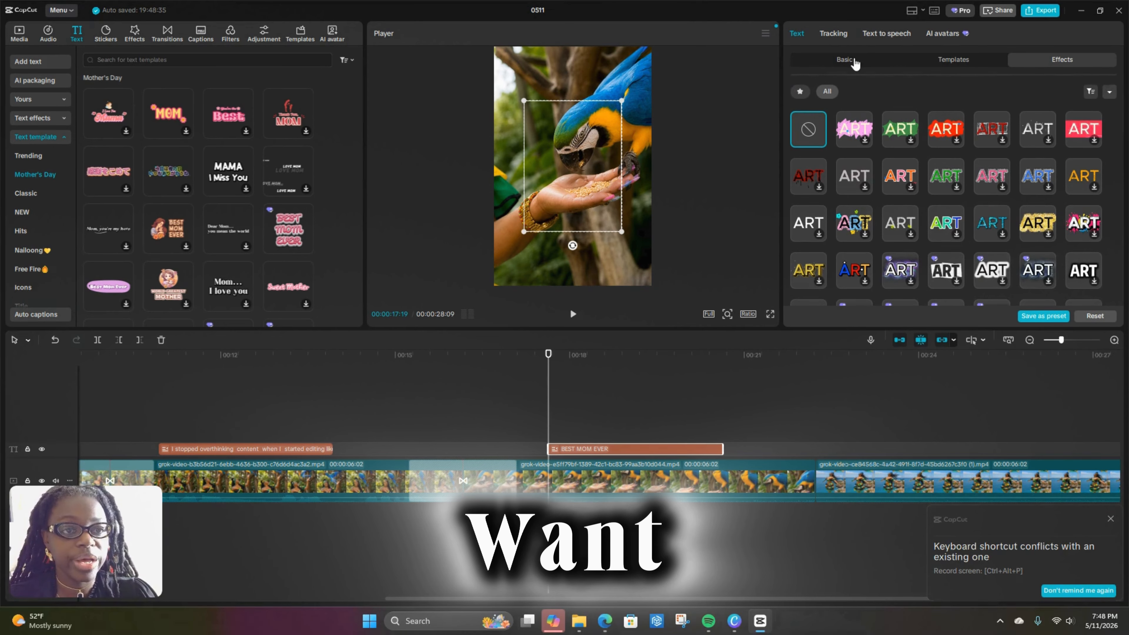
click(856, 64)
click(944, 64)
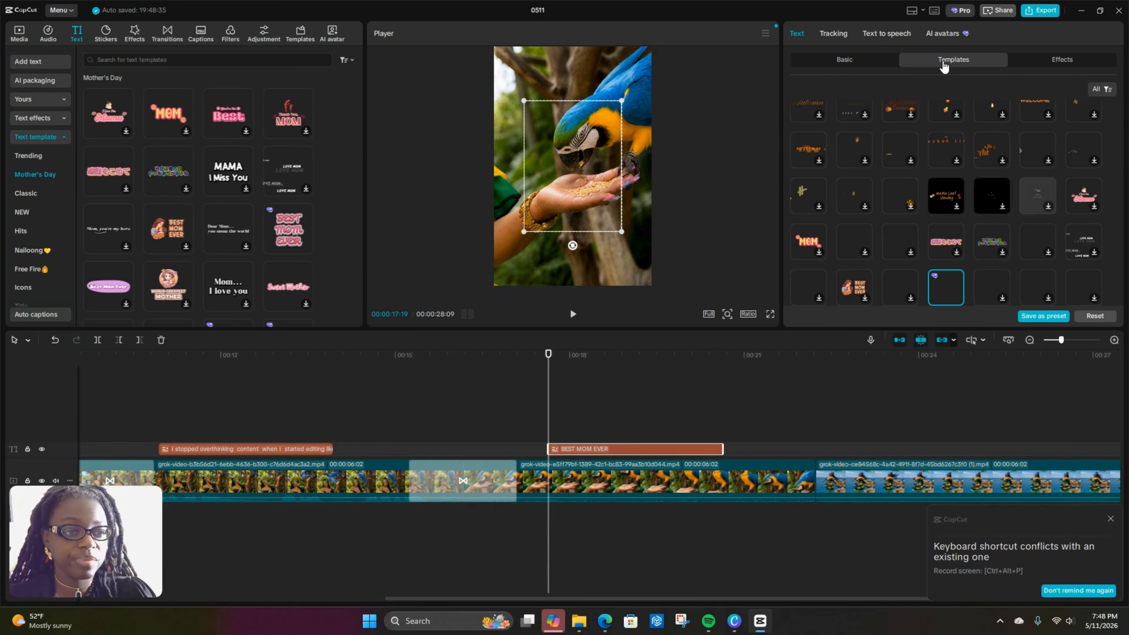
click(840, 64)
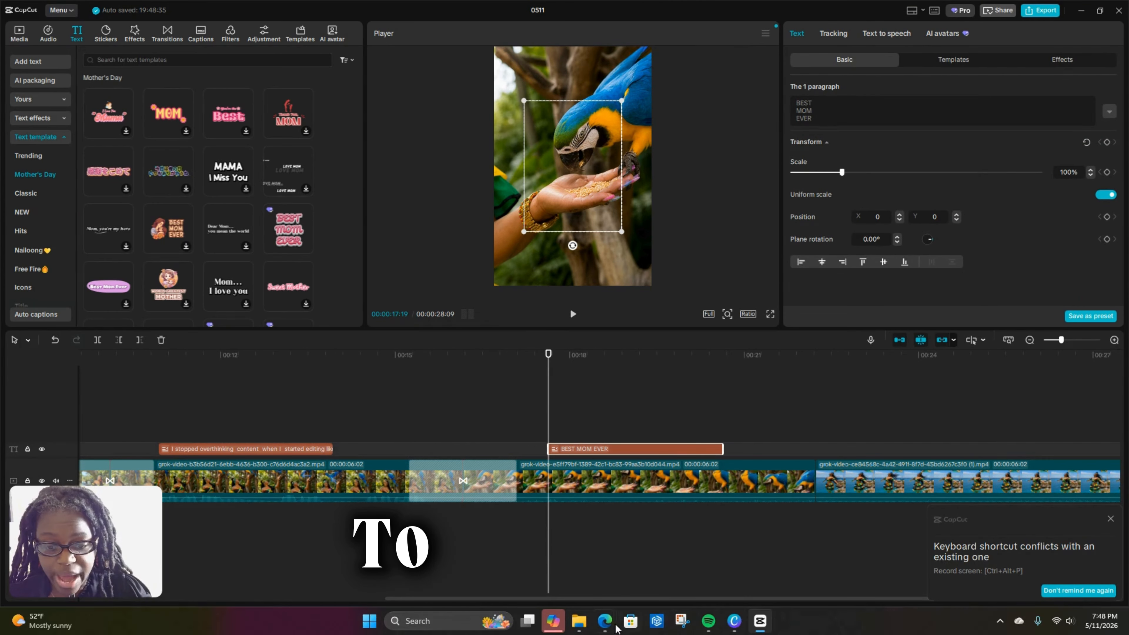
- Switch to the Google Docs hook list and copy the fourth hook, "This one CapCut trick made my AI videos look 10x better."
click(577, 587)
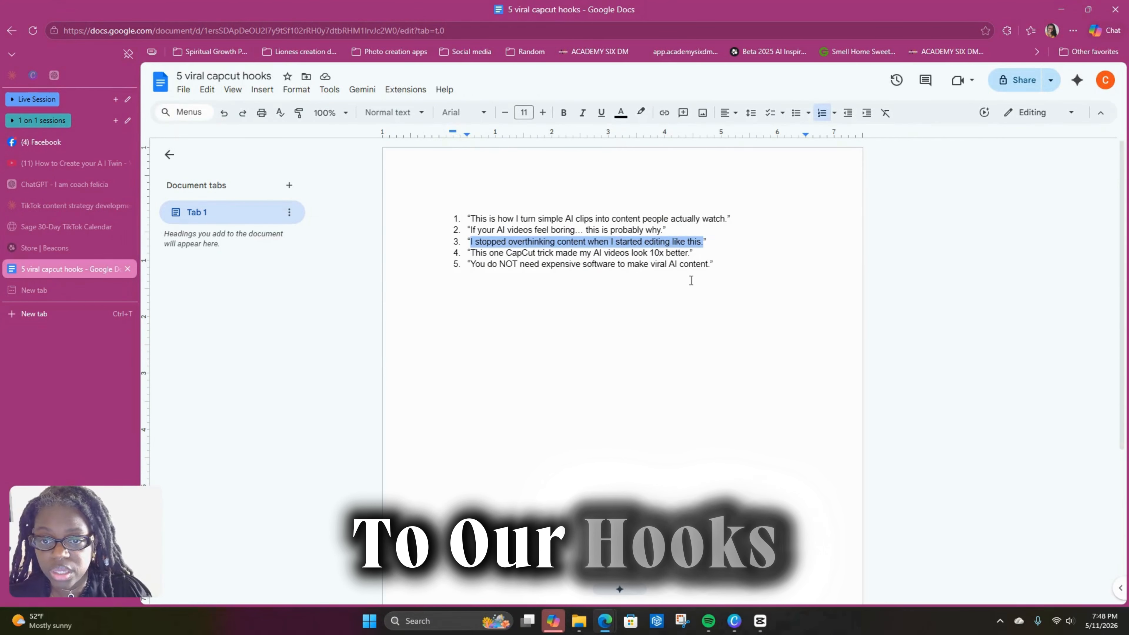
drag(472, 254, 675, 257)
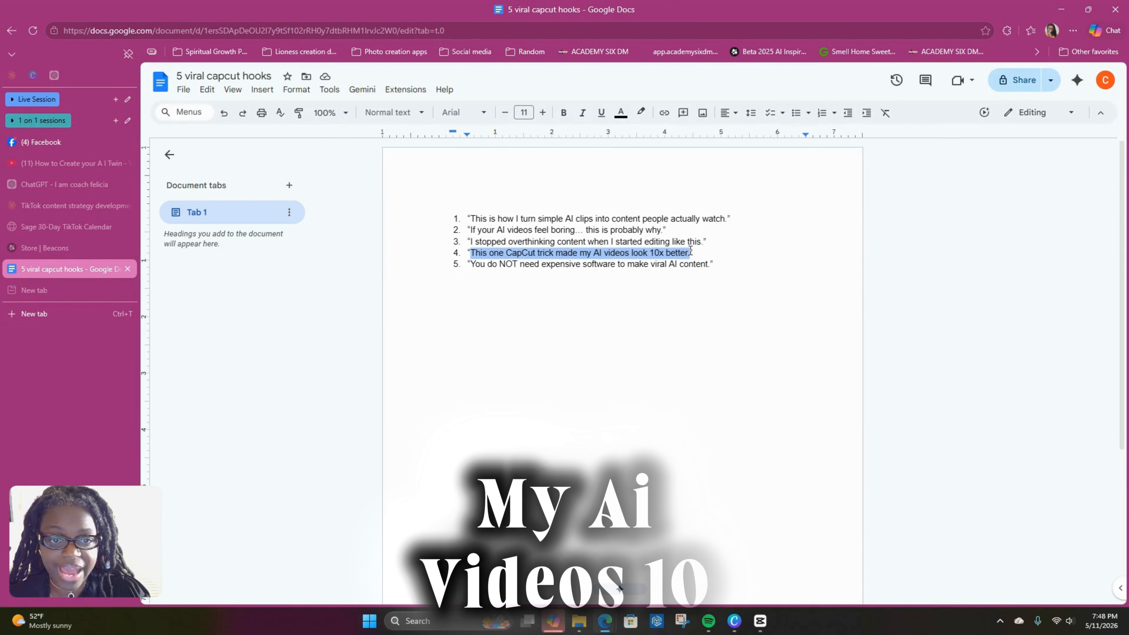
right_click(676, 257)
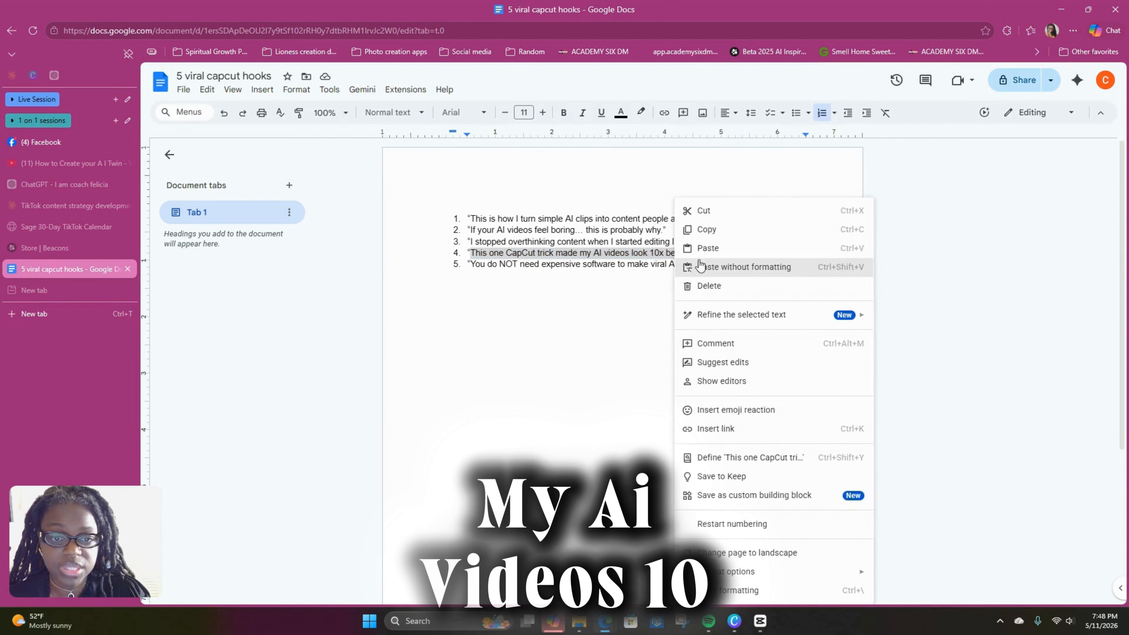
click(716, 229)
- Back in CapCut, replace the "BEST MOM EVER" template text with the copied hook "This one CapCut trick made my AI videos look 10x better."
click(760, 622)
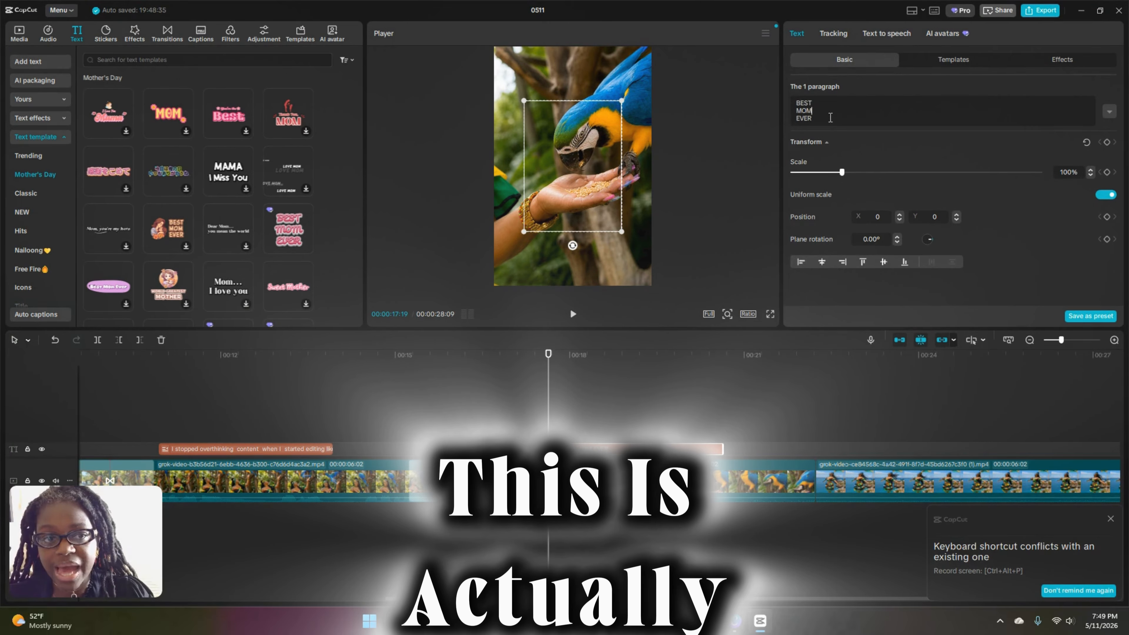
double_click(818, 114)
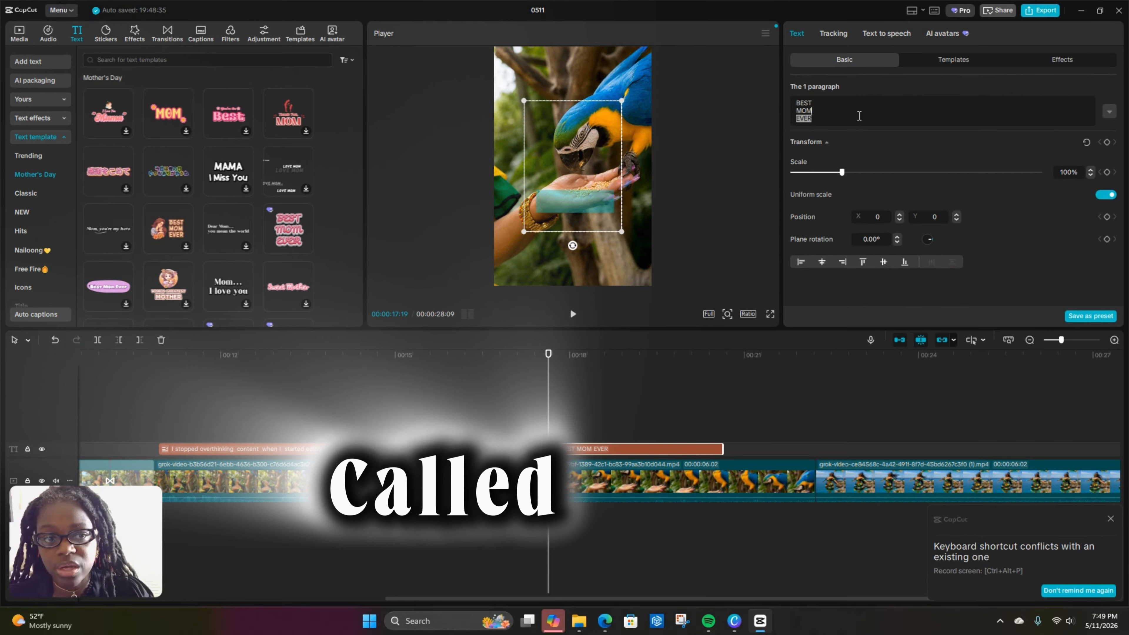
click(858, 119)
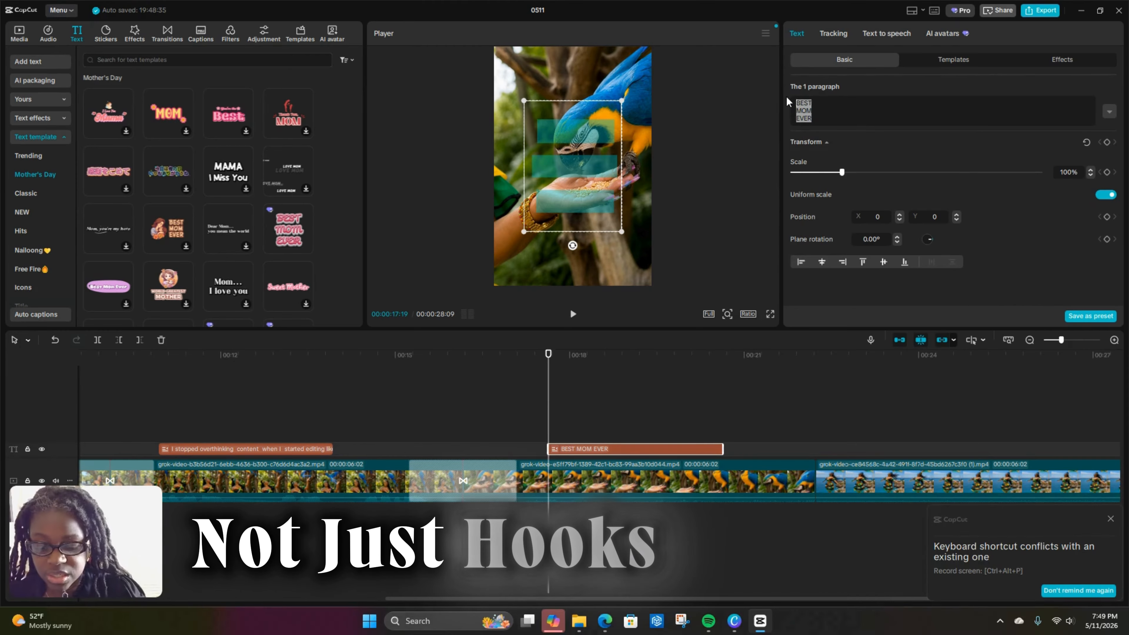
key(ctrl+v)
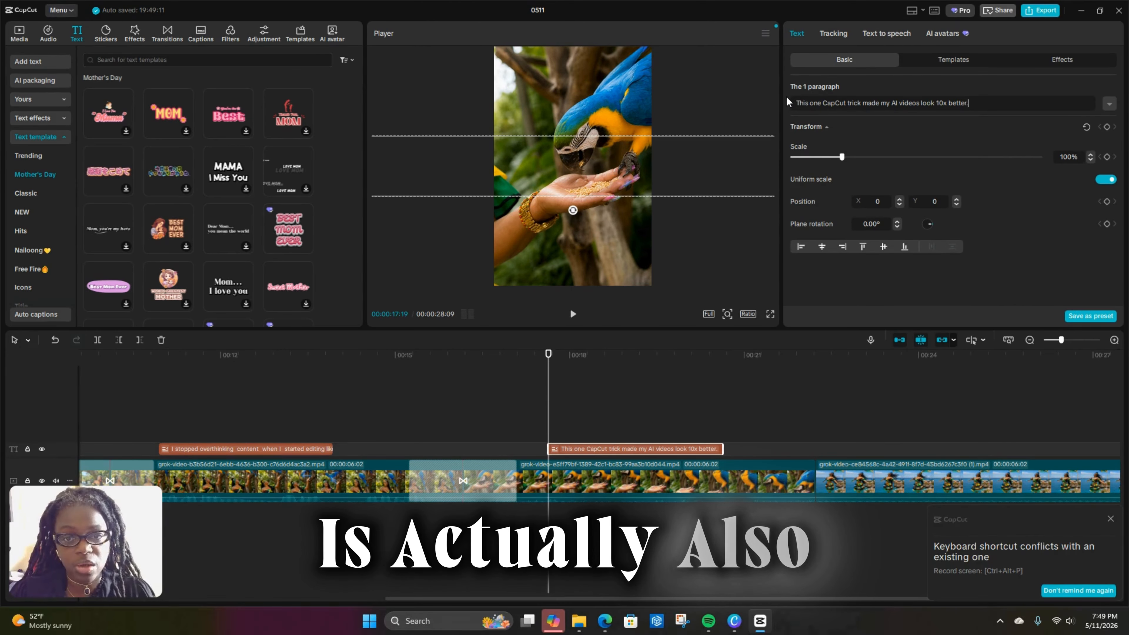
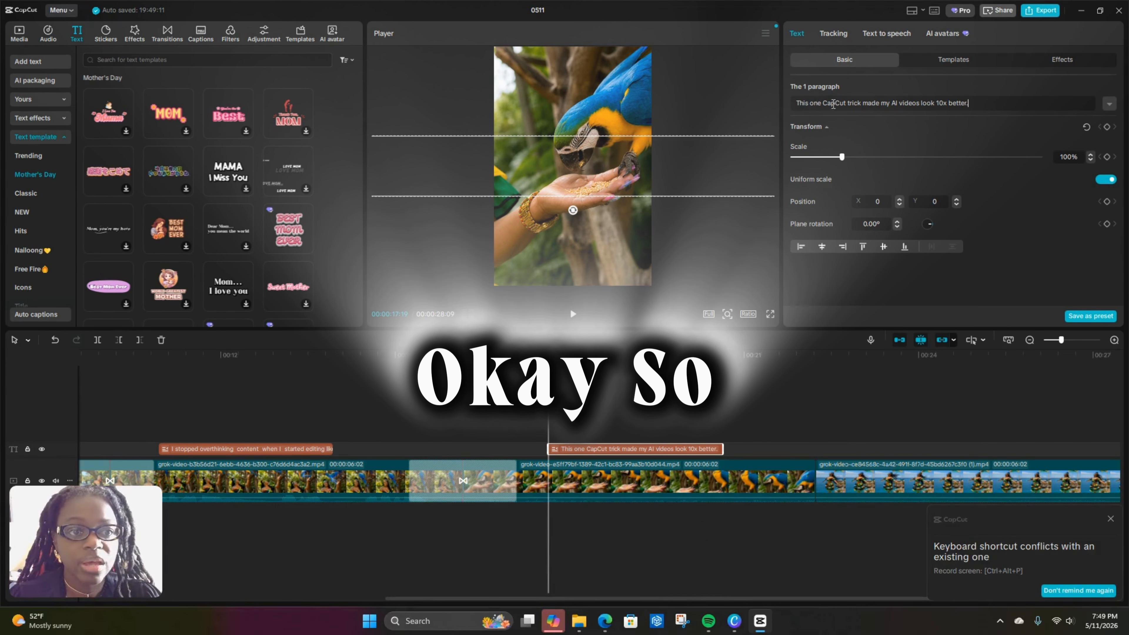
- Break the fourth clip's hook into four lines, after "This one CapCut", "trick made my" and "AI videos look"
click(846, 103)
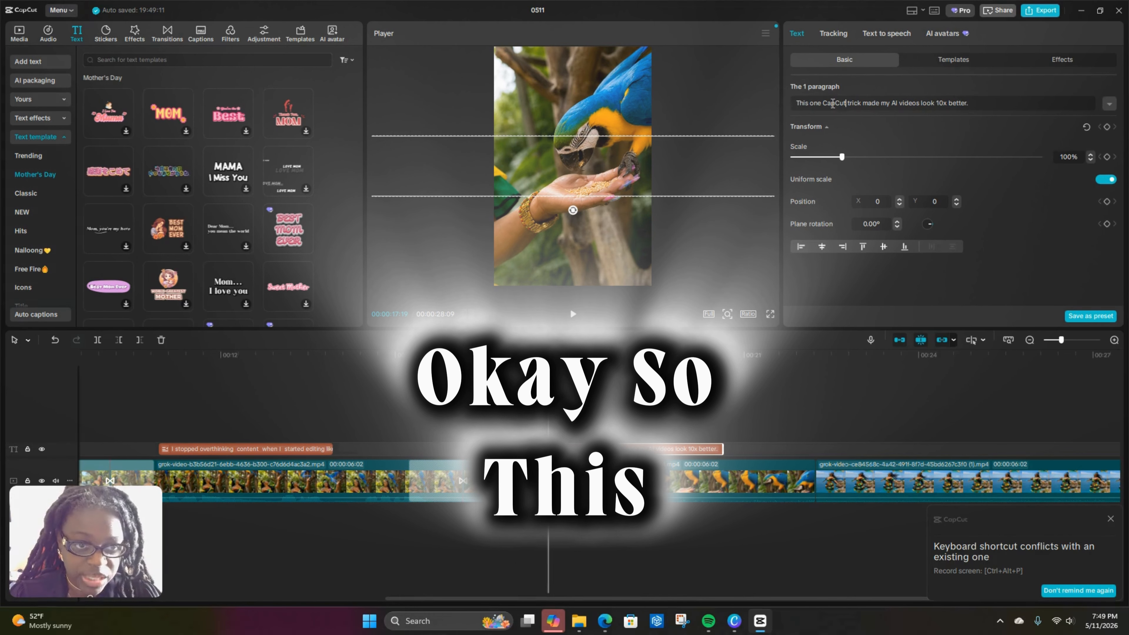
key(Return)
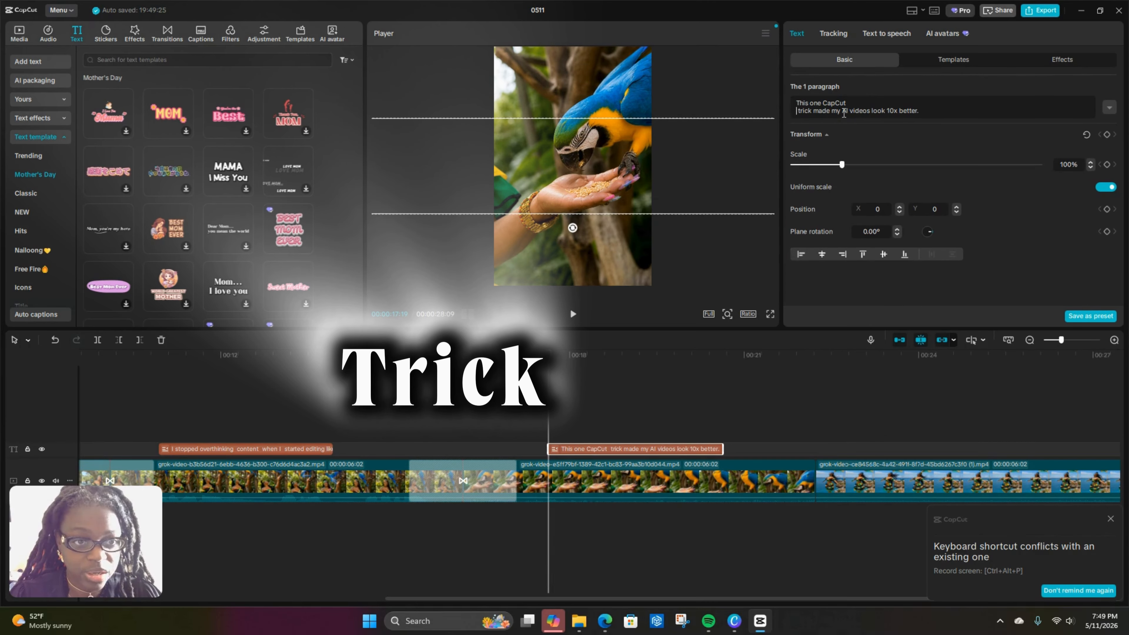
click(843, 111)
key(Return)
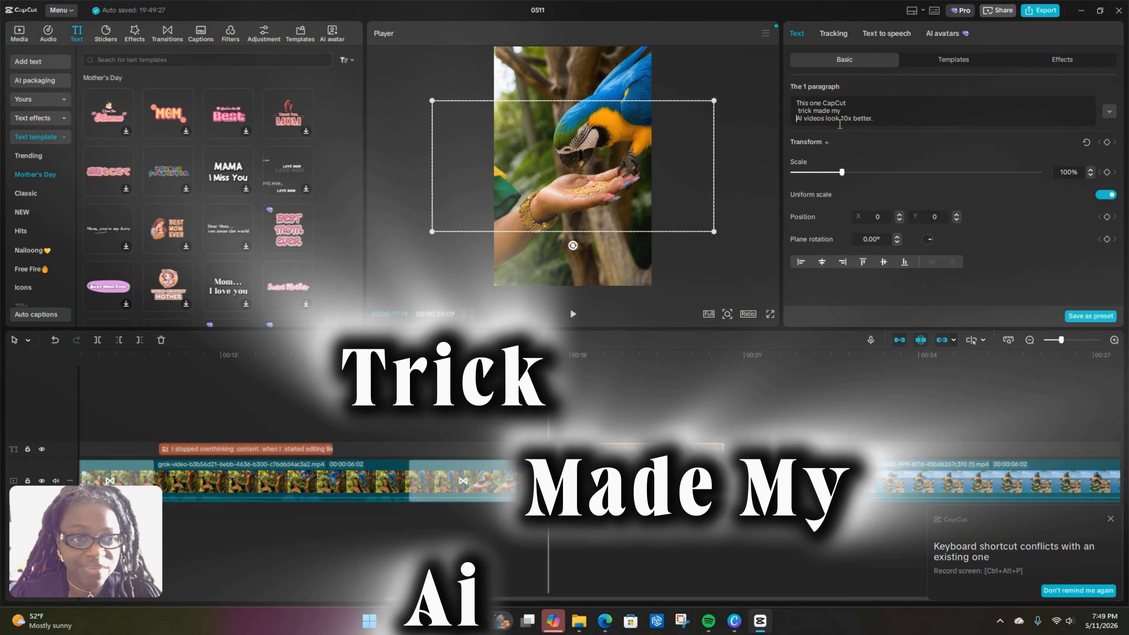
click(840, 119)
key(Return)
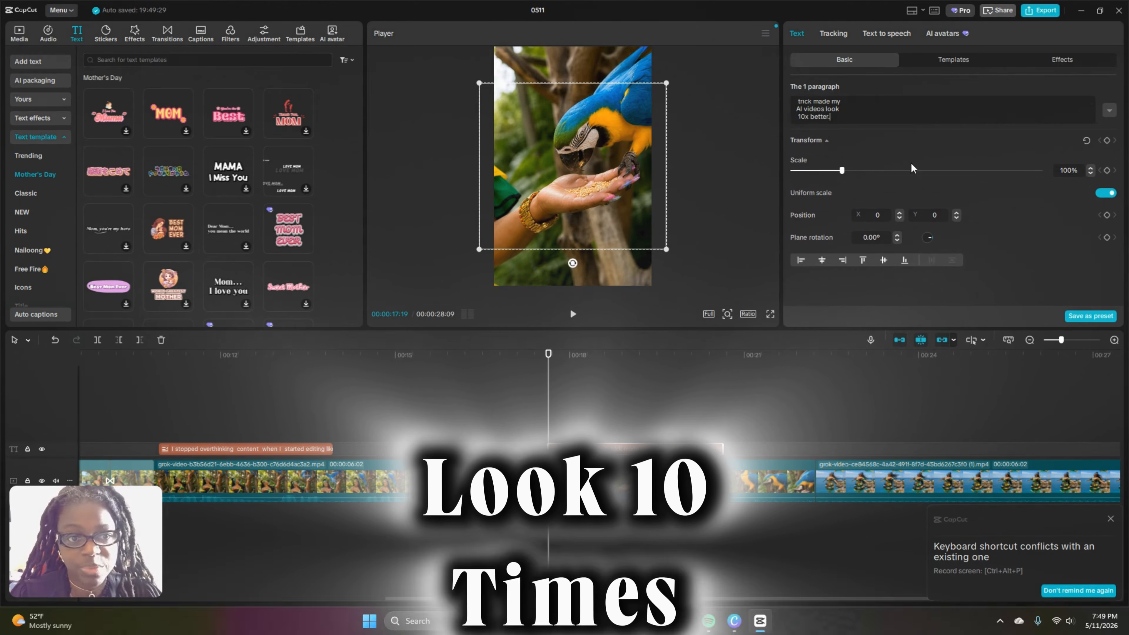
scroll(847, 99, up, 1)
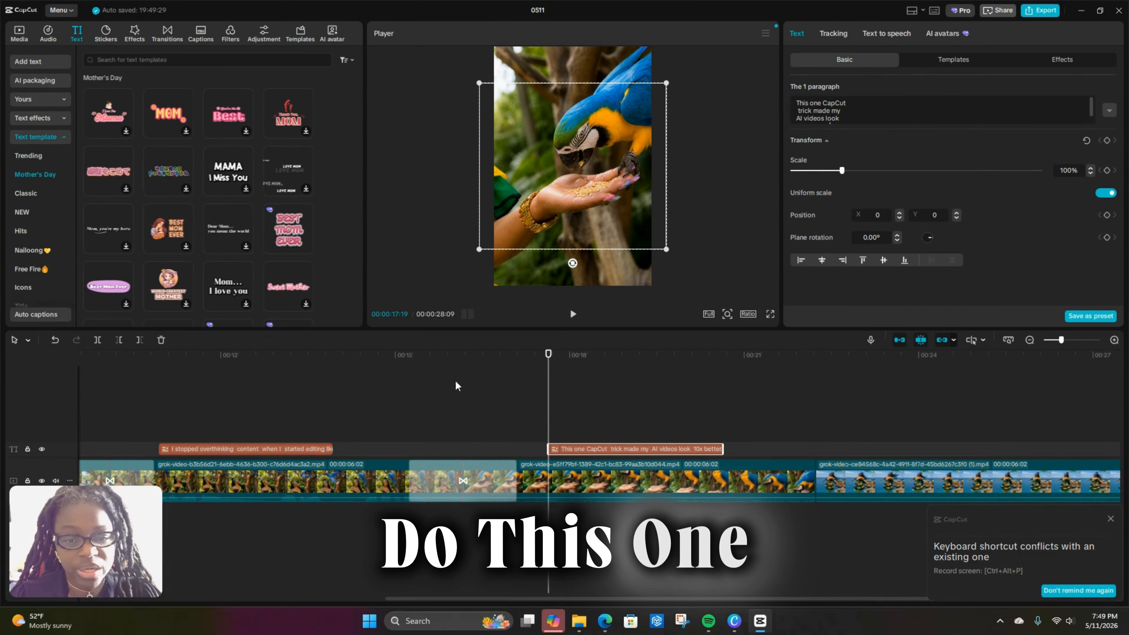
- Shift the hook's text clip earlier to start right after the Polaroid Scroll transition, and scale the text to 79%
drag(547, 356, 503, 367)
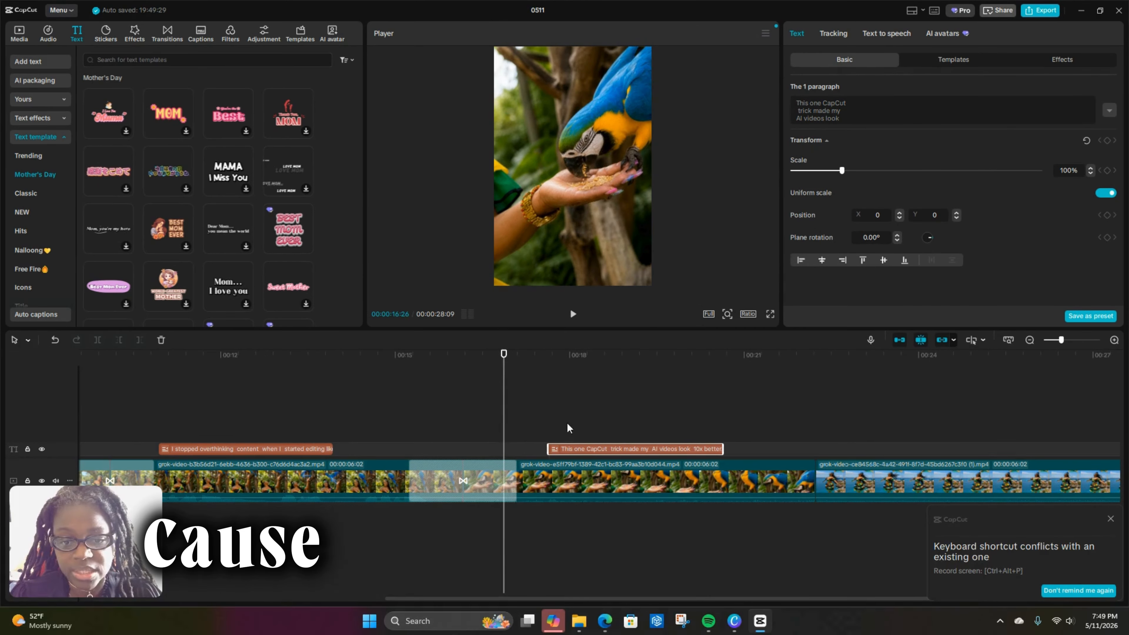
drag(576, 453, 550, 458)
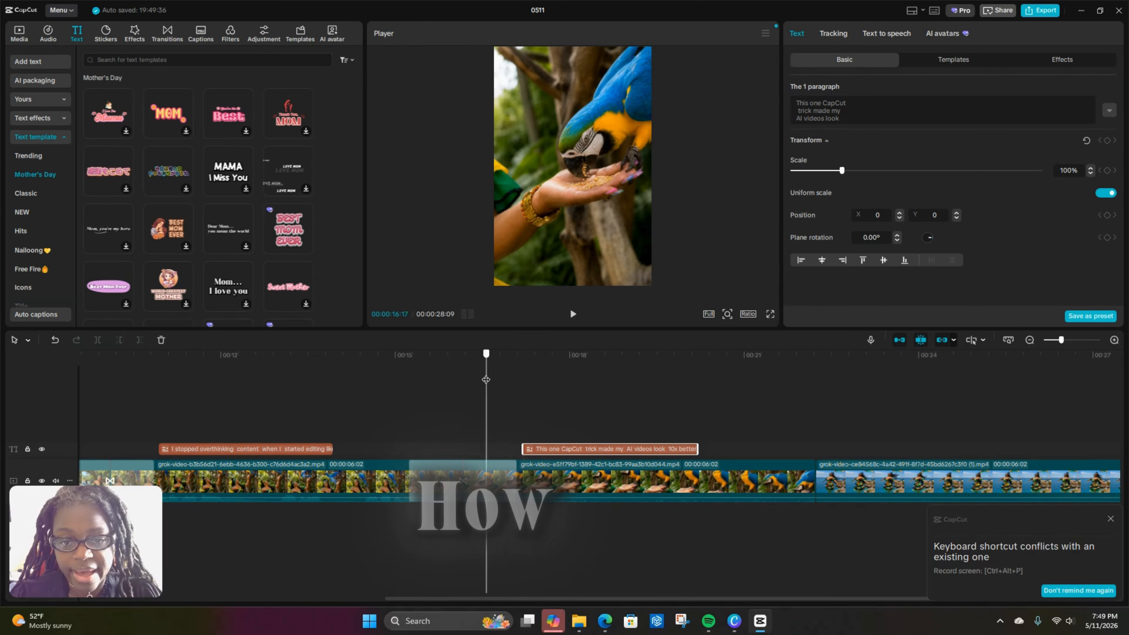
click(573, 314)
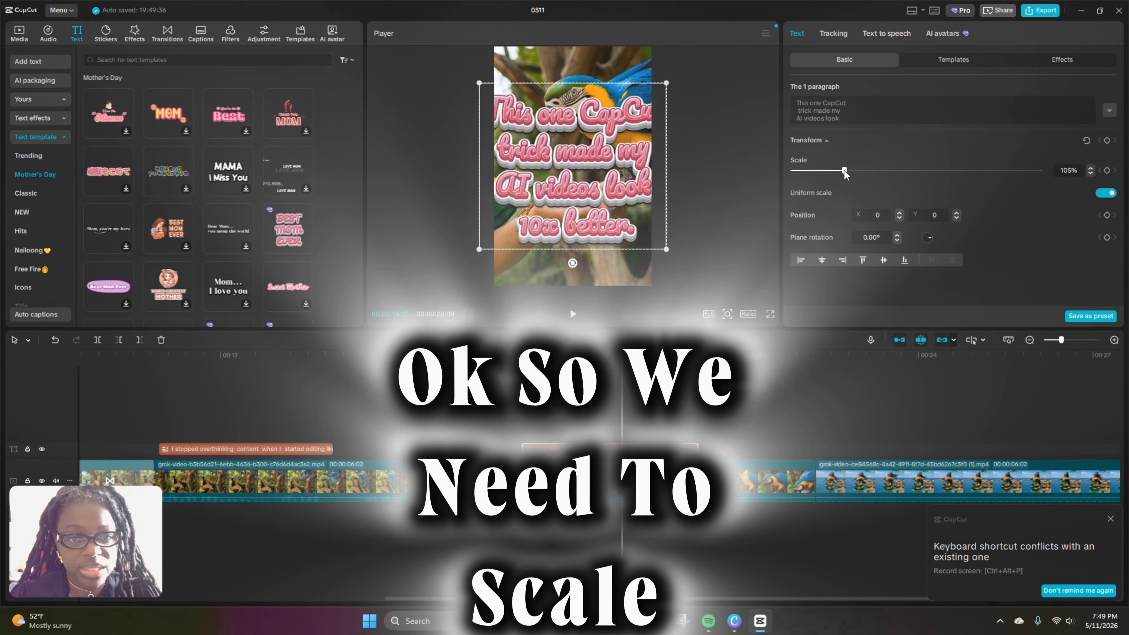
drag(844, 170, 834, 171)
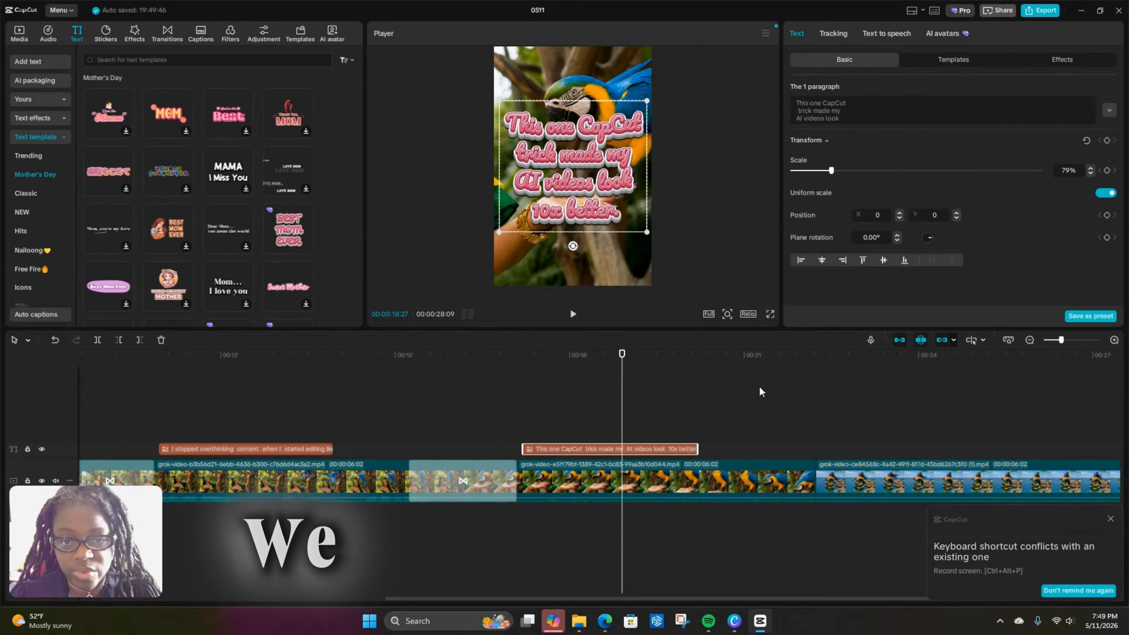
- Play back the sequence from 00:00:14:27 to check the Polaroid Scroll transition and the fourth clip's animated hook
click(758, 391)
drag(760, 384, 389, 385)
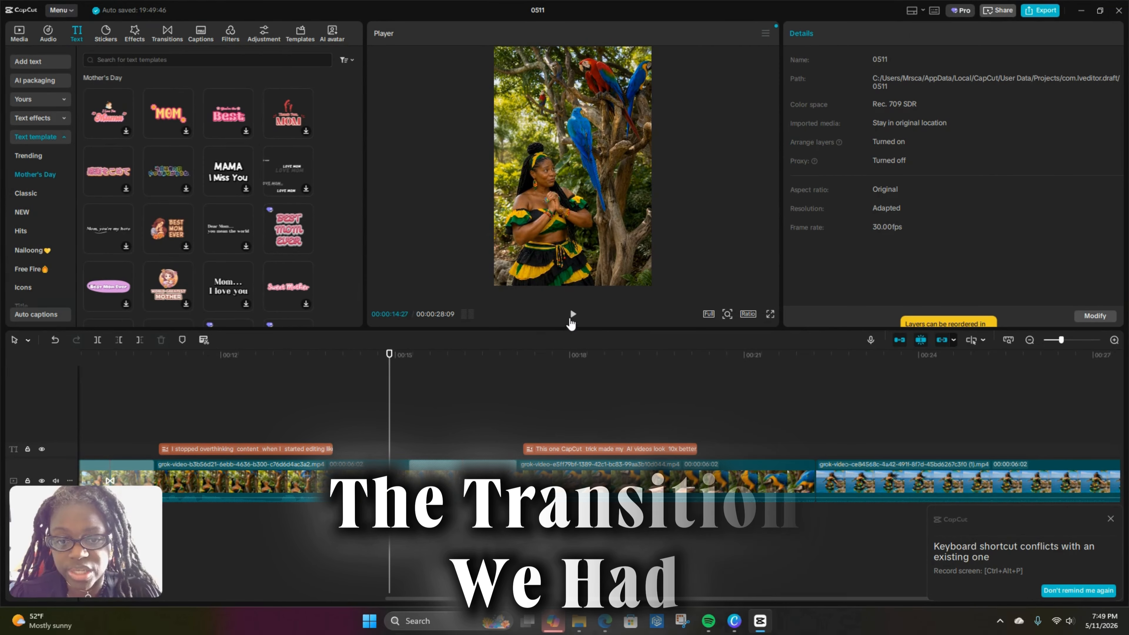
click(573, 314)
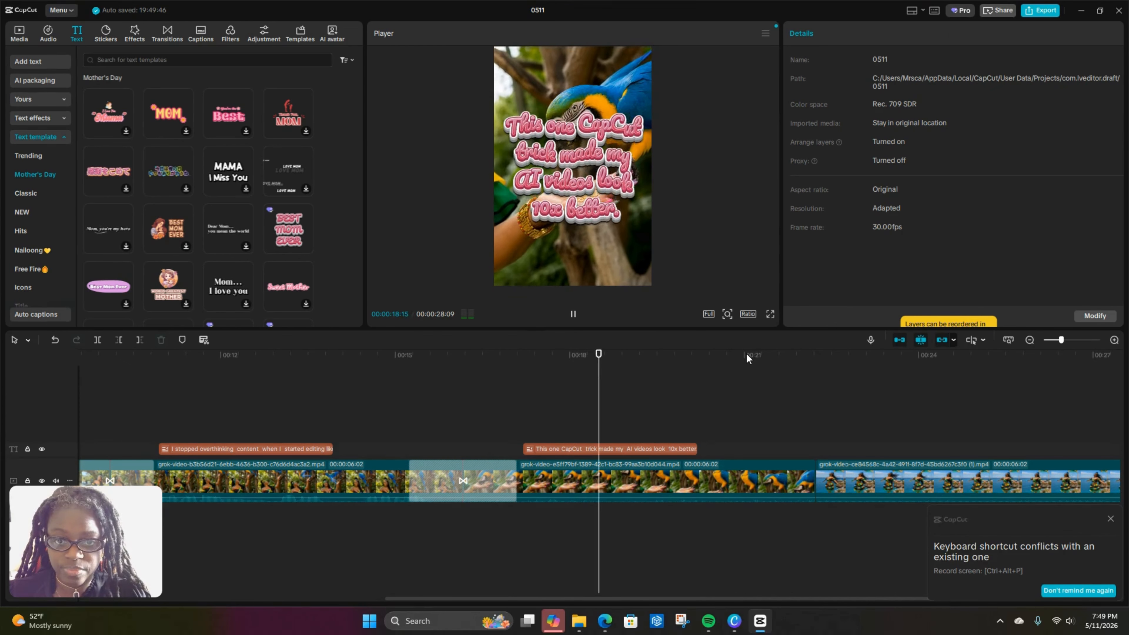
- Add the trending Hand Heart transition at the cut between the fourth and fifth clips
click(820, 377)
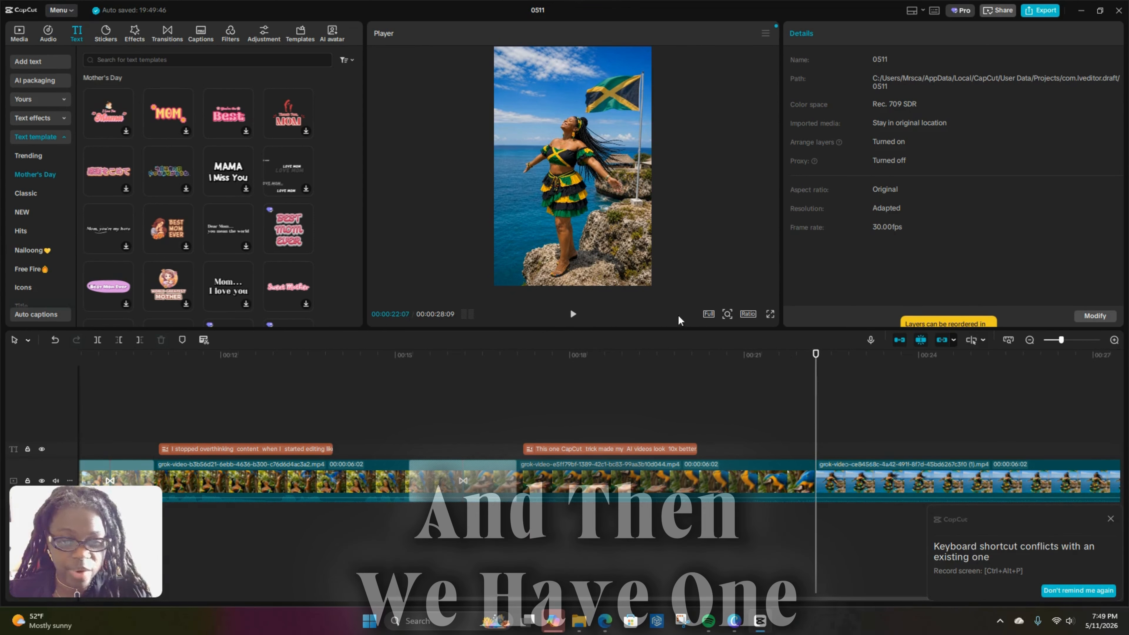
click(170, 35)
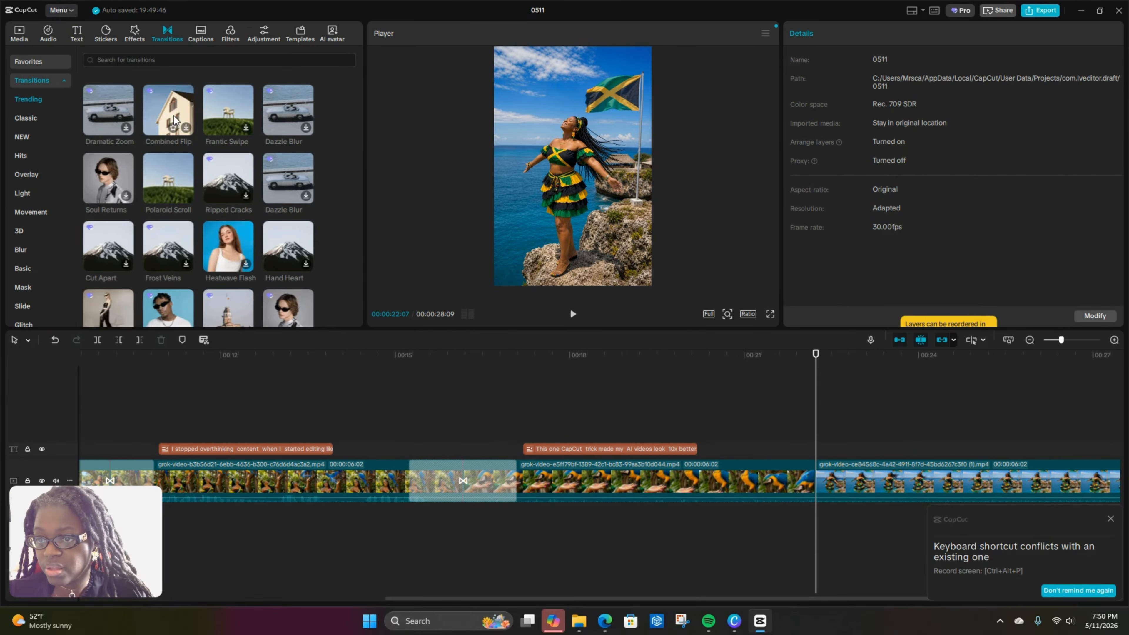
click(213, 119)
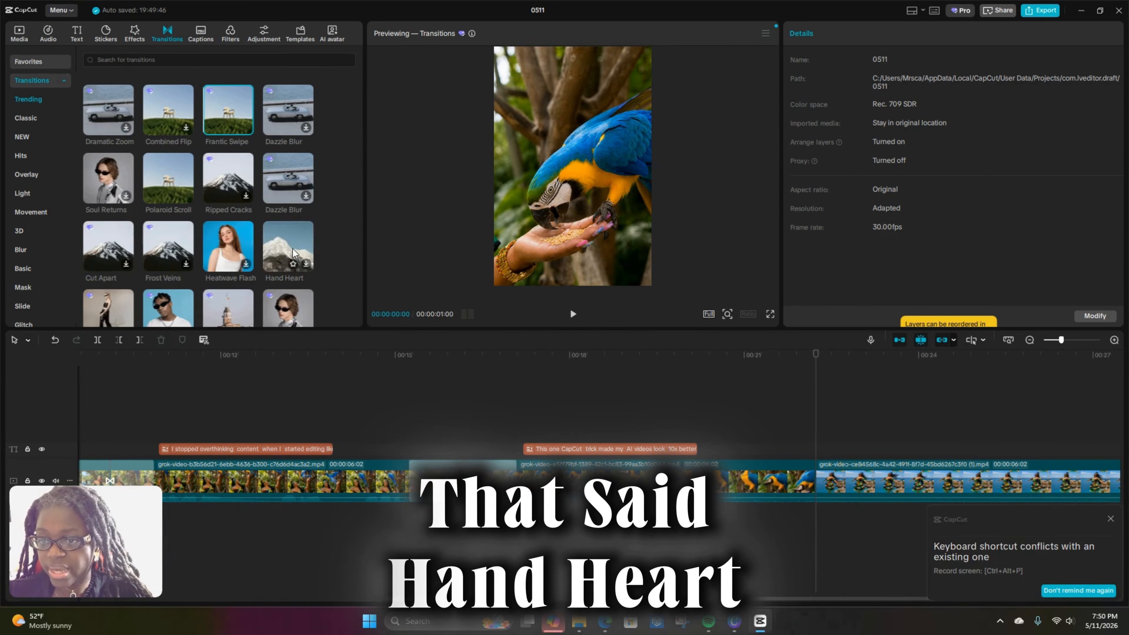
click(305, 265)
click(306, 264)
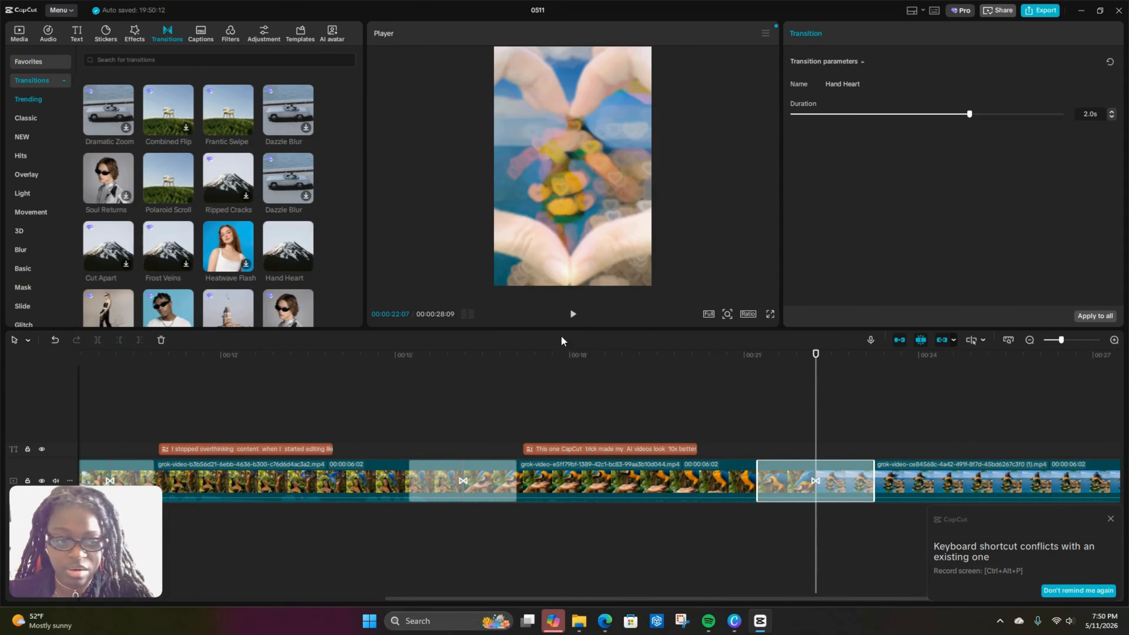
drag(815, 374, 927, 370)
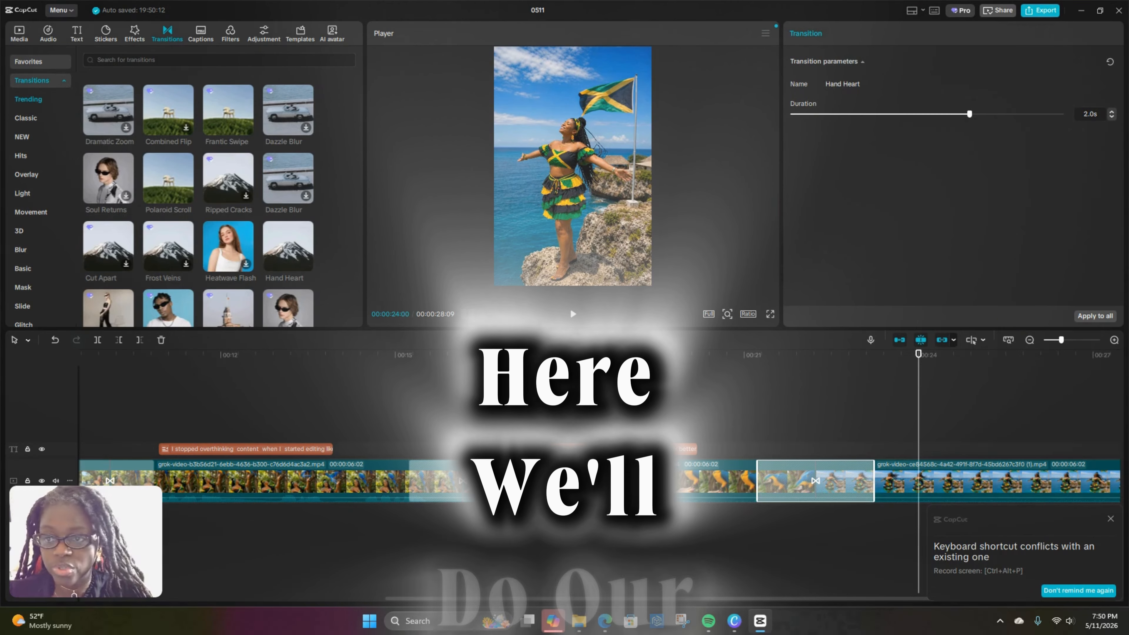
- Switch to the Google Docs hook list and copy the fifth hook, "You do NOT need expensive software to make viral AI content."
click(556, 374)
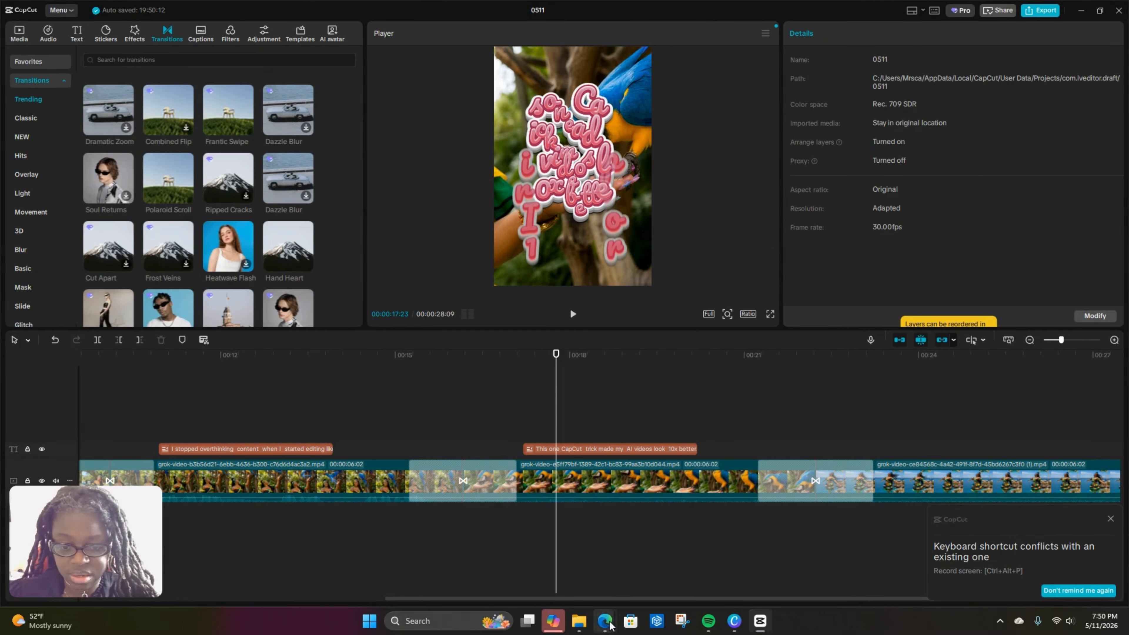
click(605, 622)
click(465, 321)
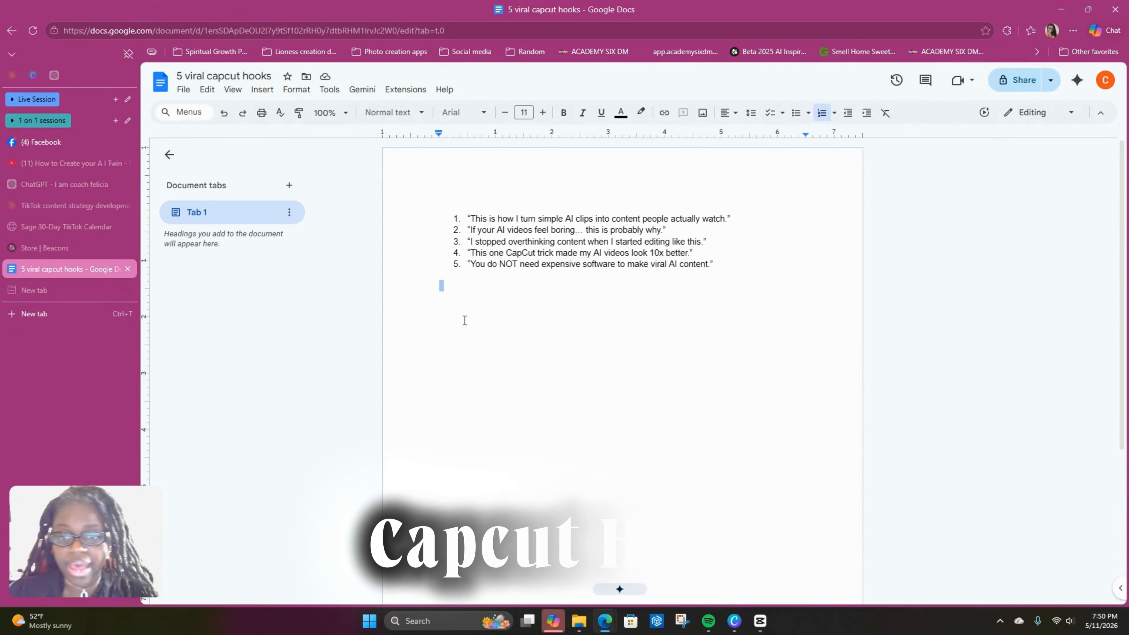
click(478, 267)
drag(595, 278, 706, 277)
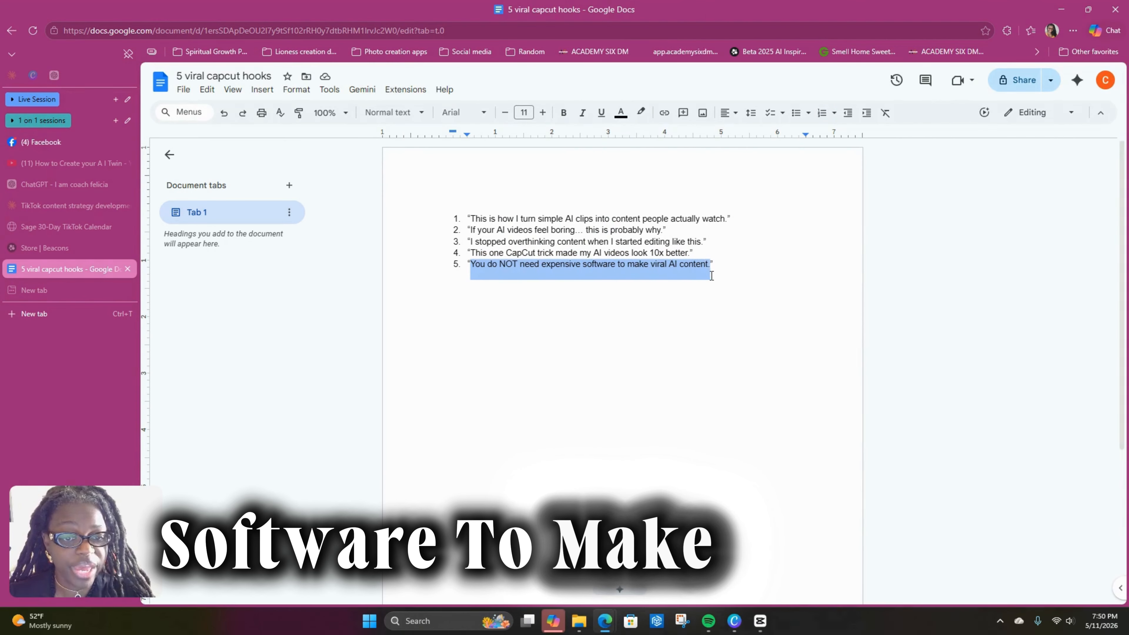
right_click(711, 275)
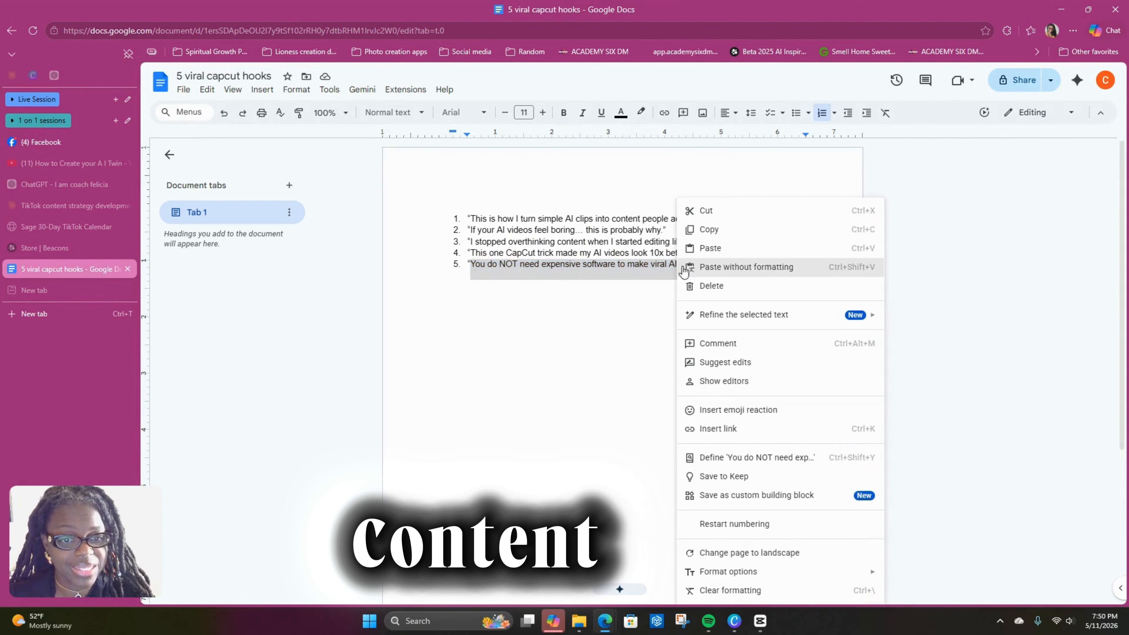
click(708, 229)
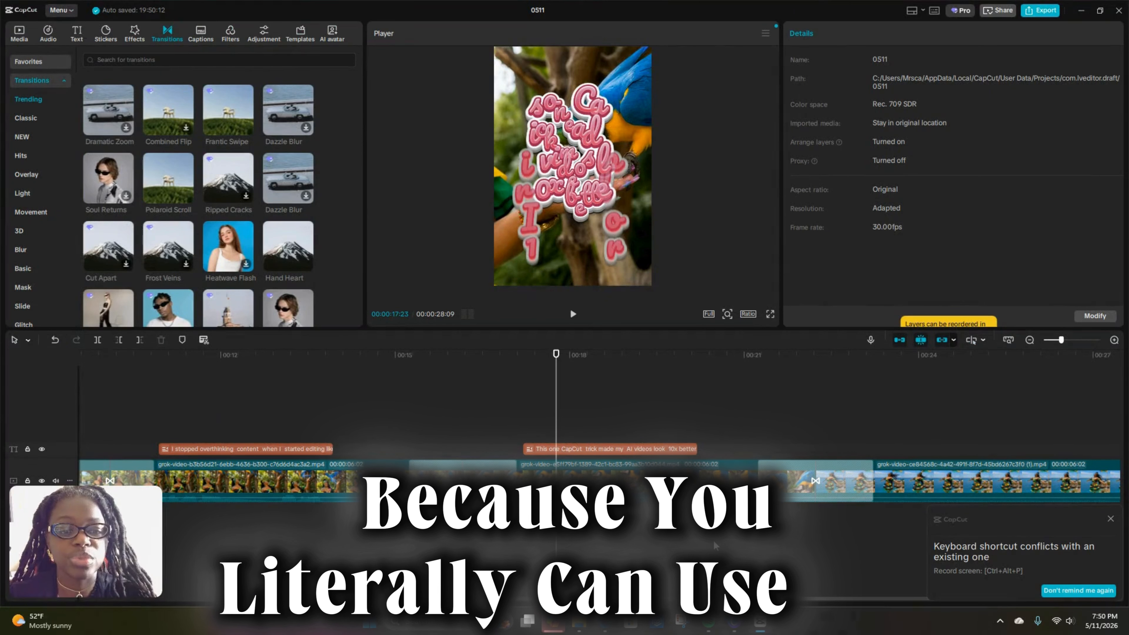
- Back in CapCut, add the Mother's Day text template "THANK YOU MOTHER" over the fifth clip at 00:00:23:11, just after the Hand Heart transition
click(714, 545)
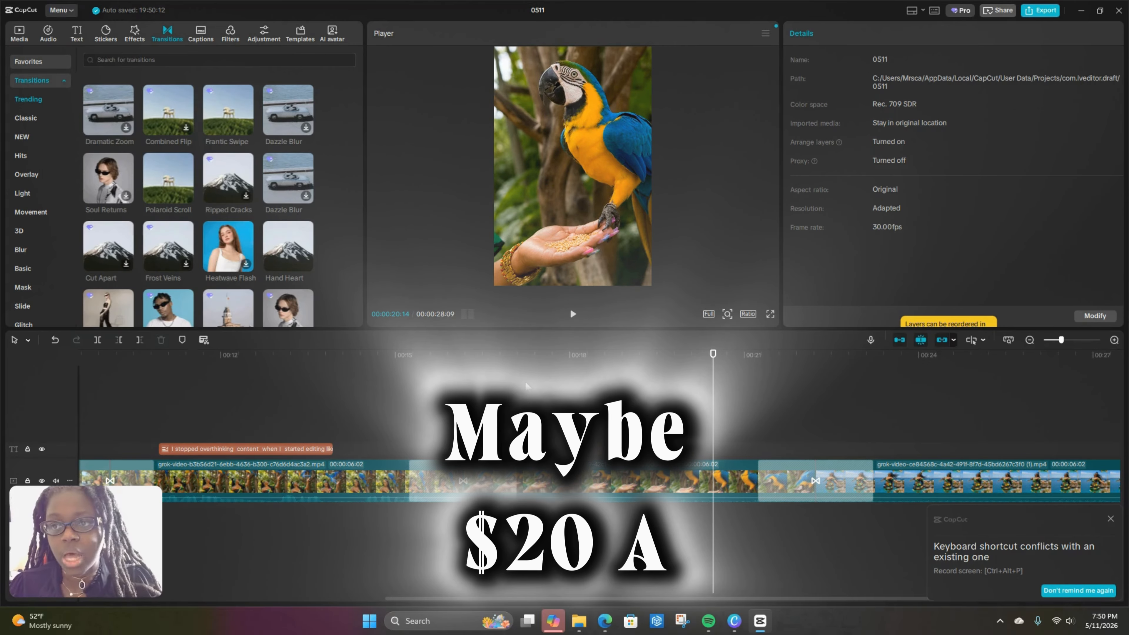
click(523, 385)
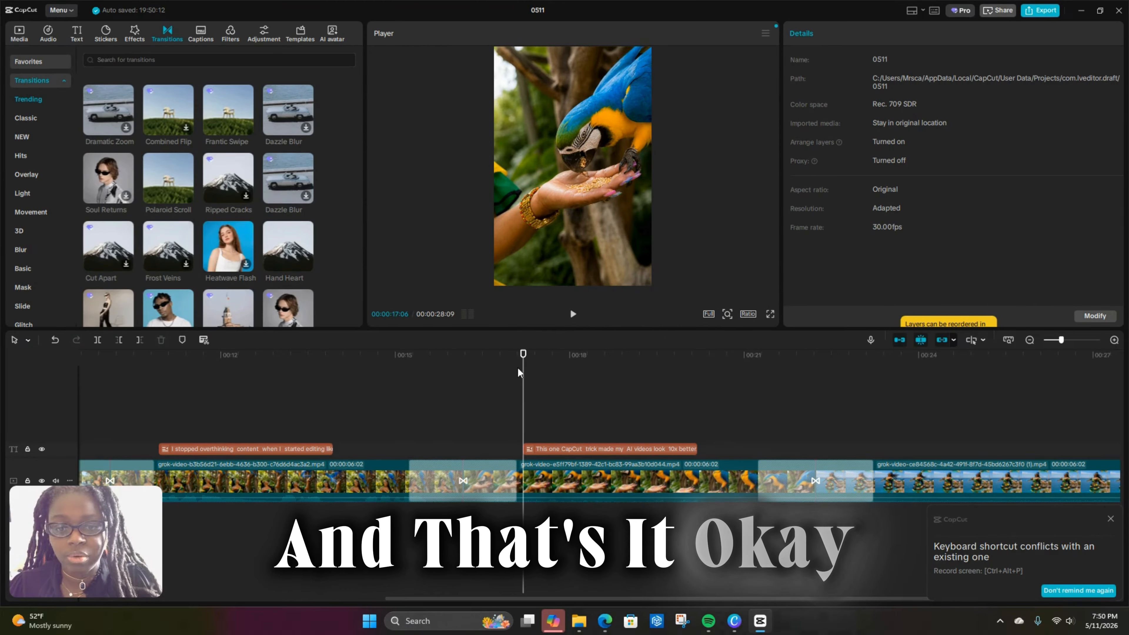
drag(523, 373, 881, 377)
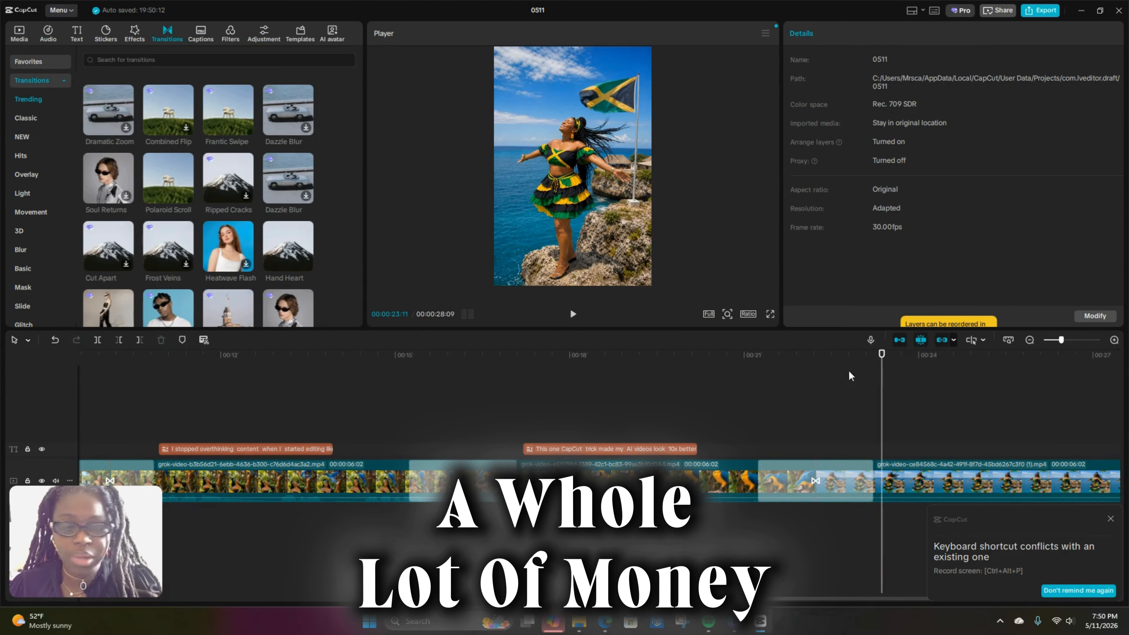
click(75, 39)
scroll(272, 249, down, 4)
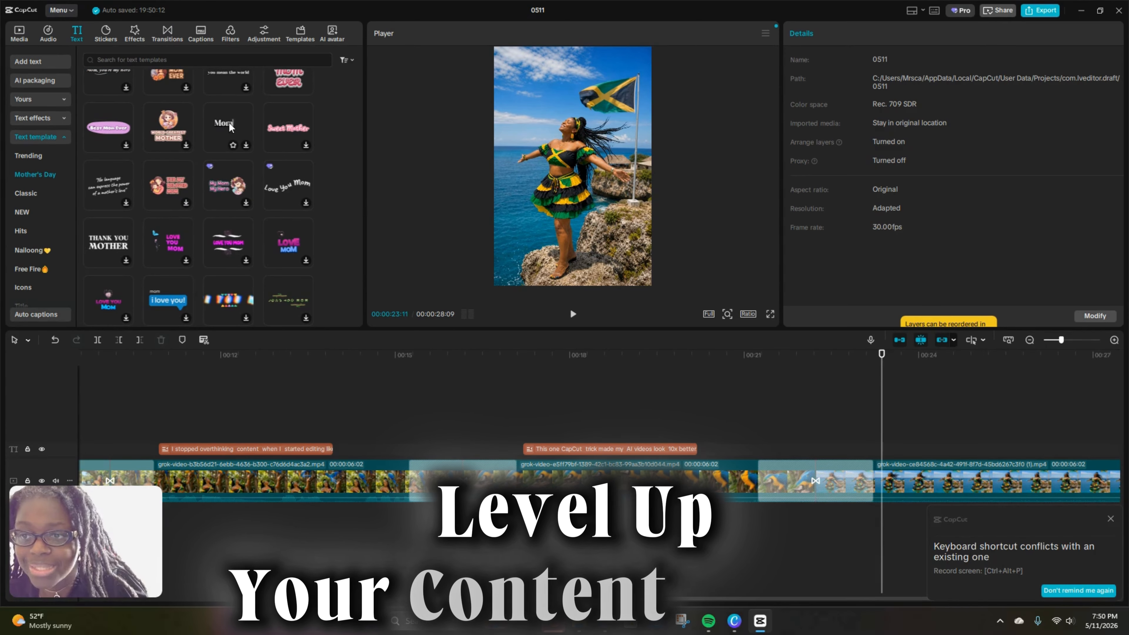
click(127, 258)
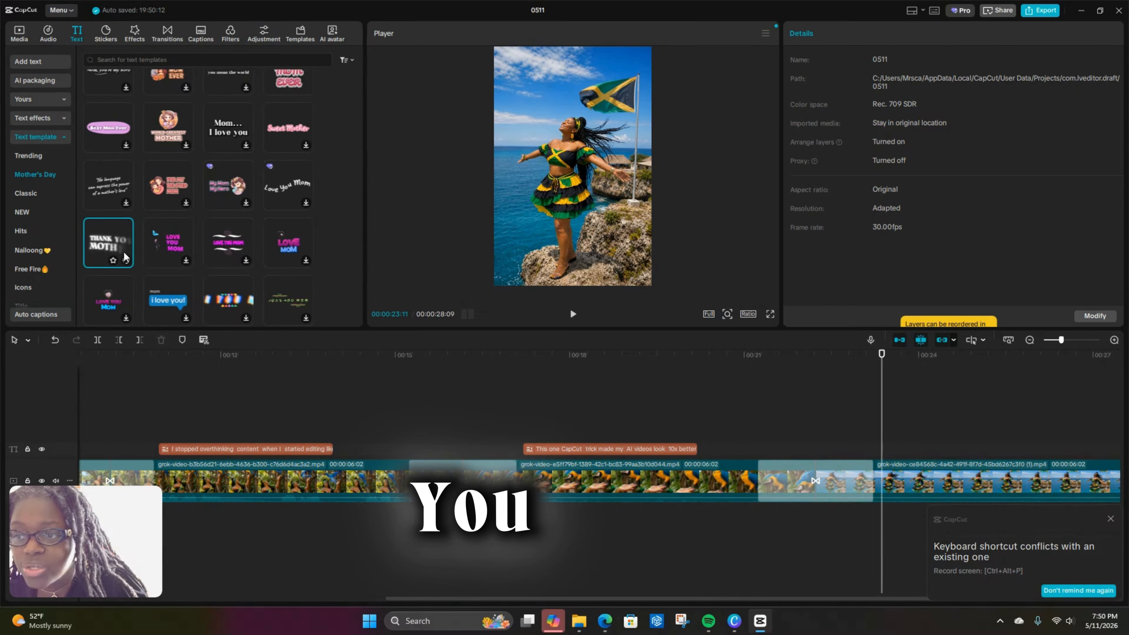
click(126, 260)
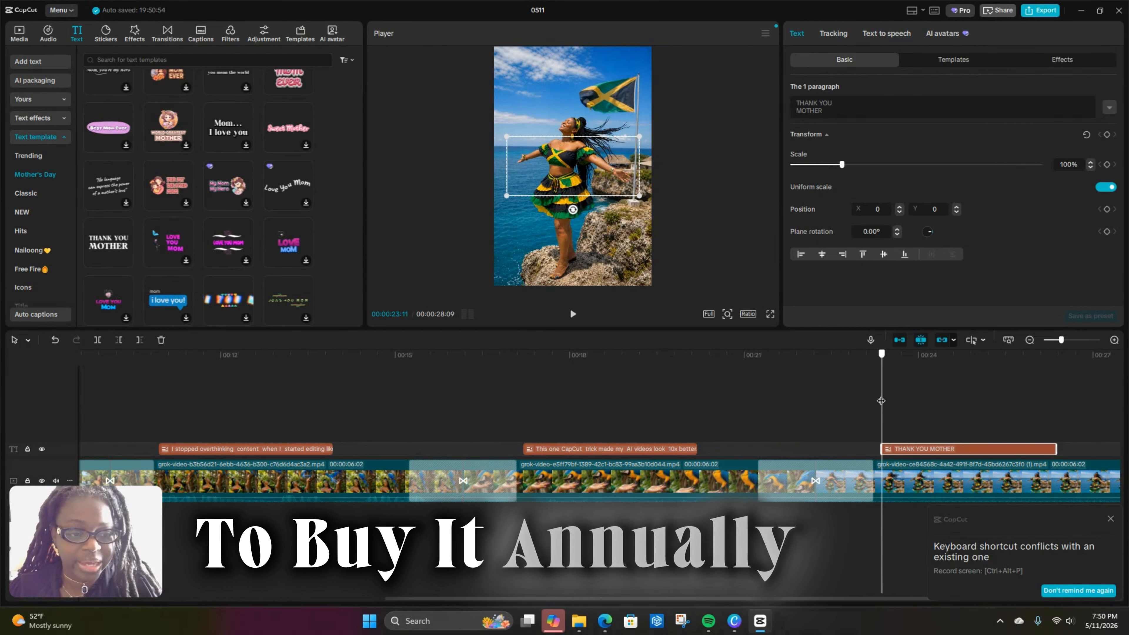
- Replace the "THANK YOU MOTHER" template text with the hook "You do NOT need expensive software to make viral AI content."
drag(830, 403, 906, 404)
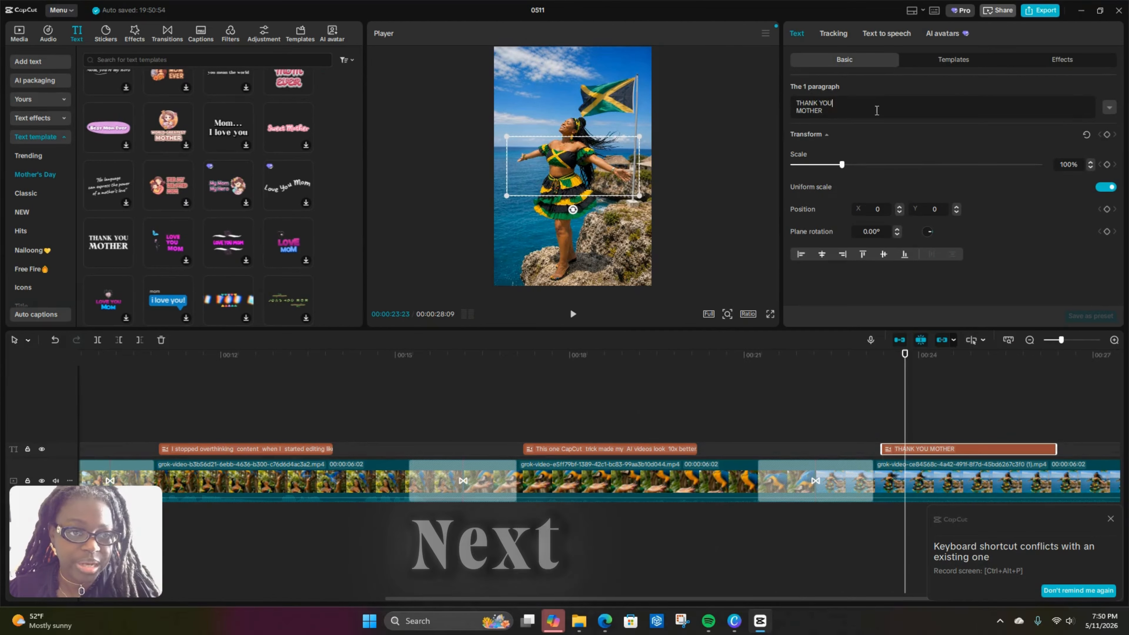
key(ctrl+a)
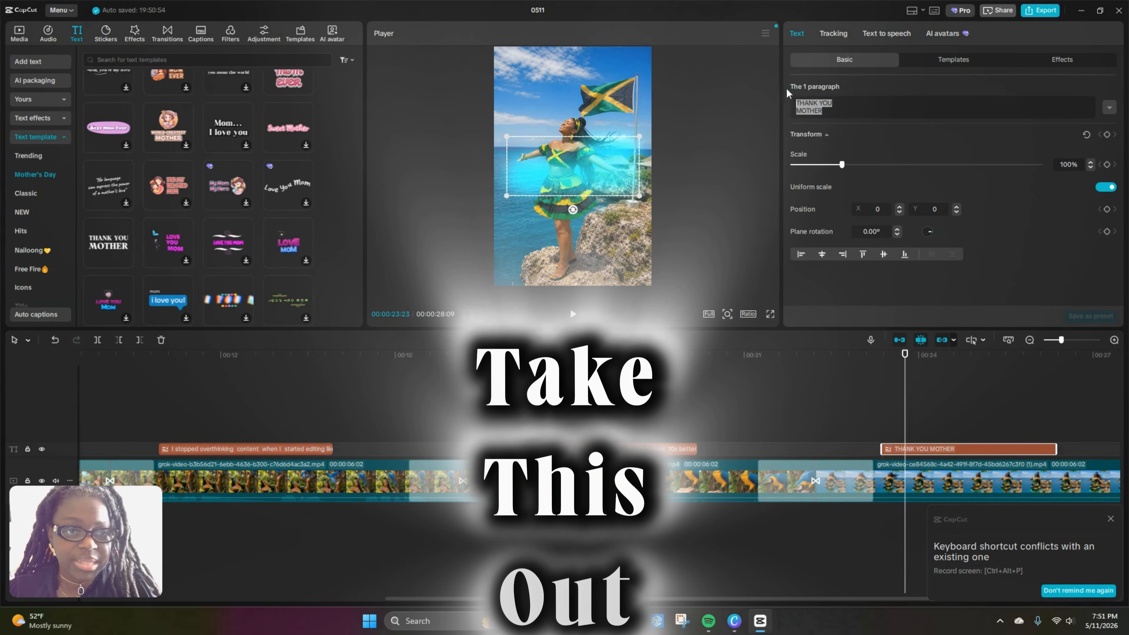
text(You do NOT need expensive software to make viral AI content.)
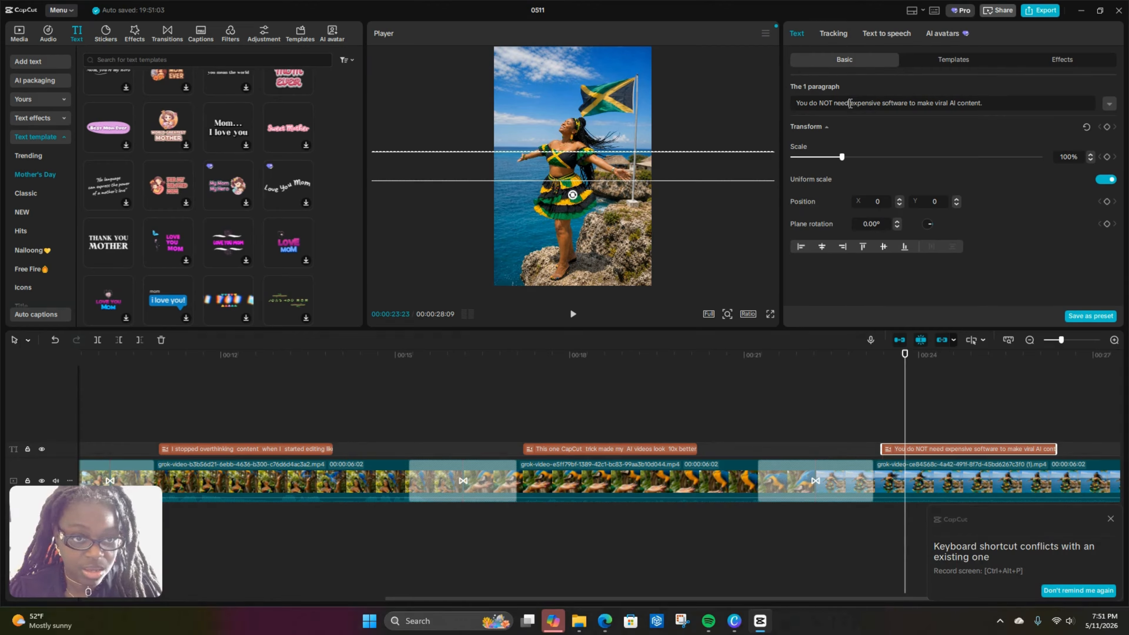
- Break the fifth hook into four lines after "need", "software" and "viral", and scale the text to 81%
click(850, 103)
key(Return)
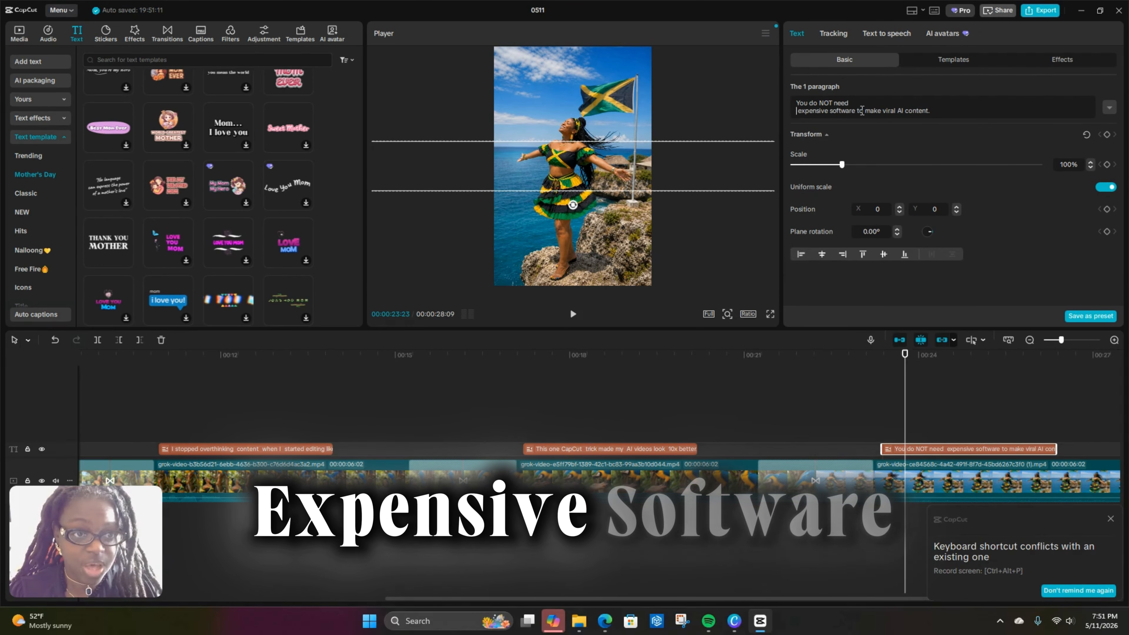
click(856, 110)
key(Return)
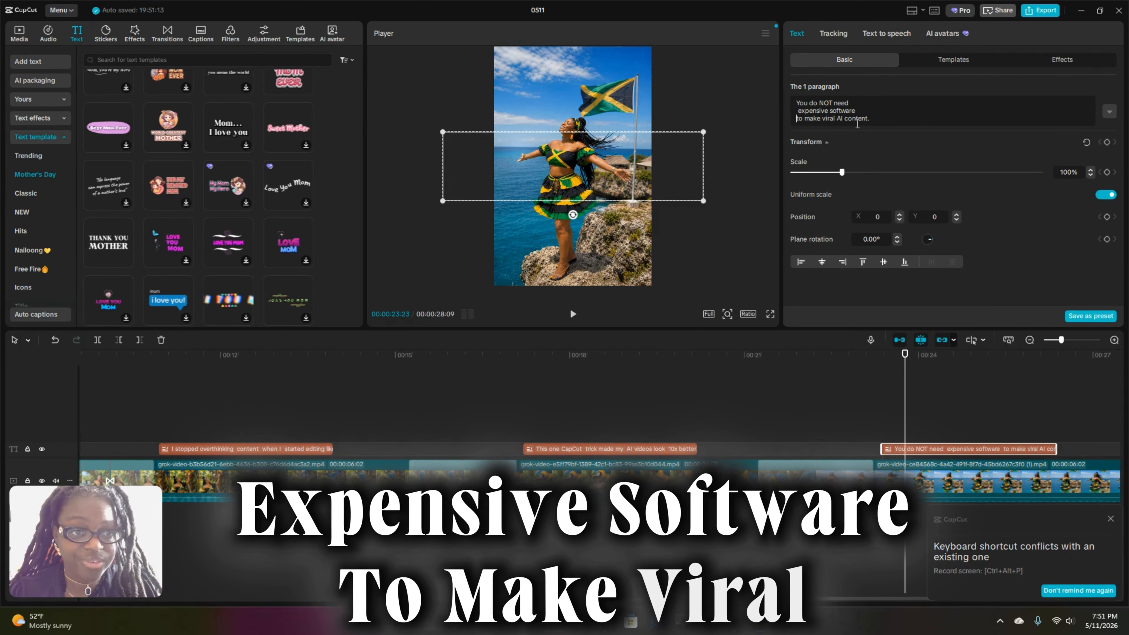
click(837, 119)
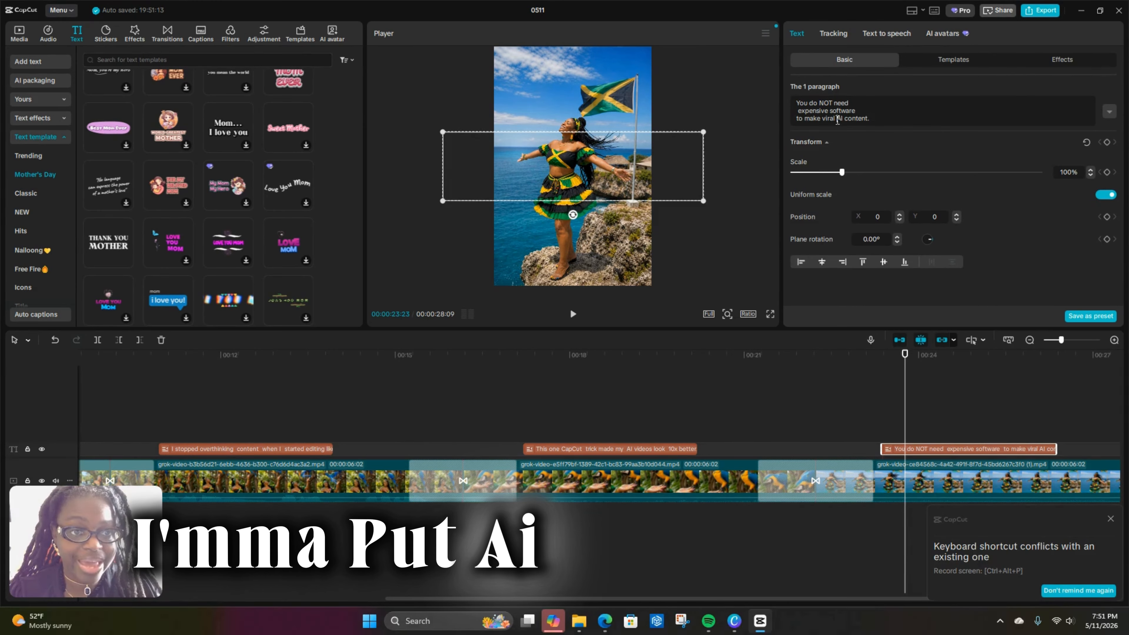
key(Return)
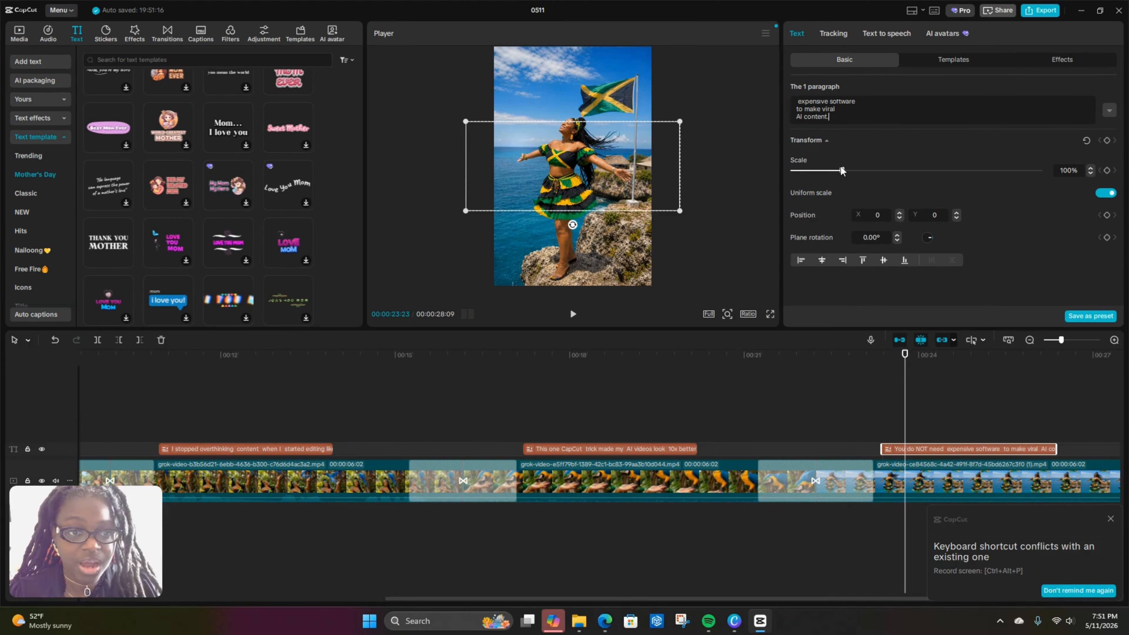
drag(840, 170, 832, 172)
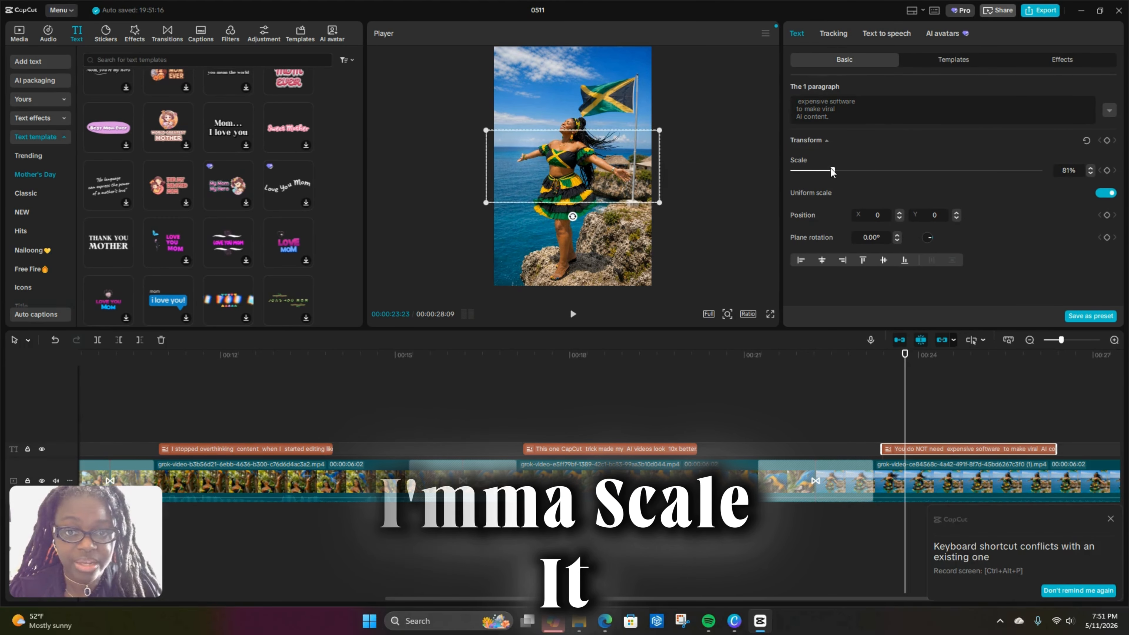
- Split the fifth clip at 00:00:26:13, just past the end of its hook text, and delete the remaining piece
click(739, 366)
click(874, 367)
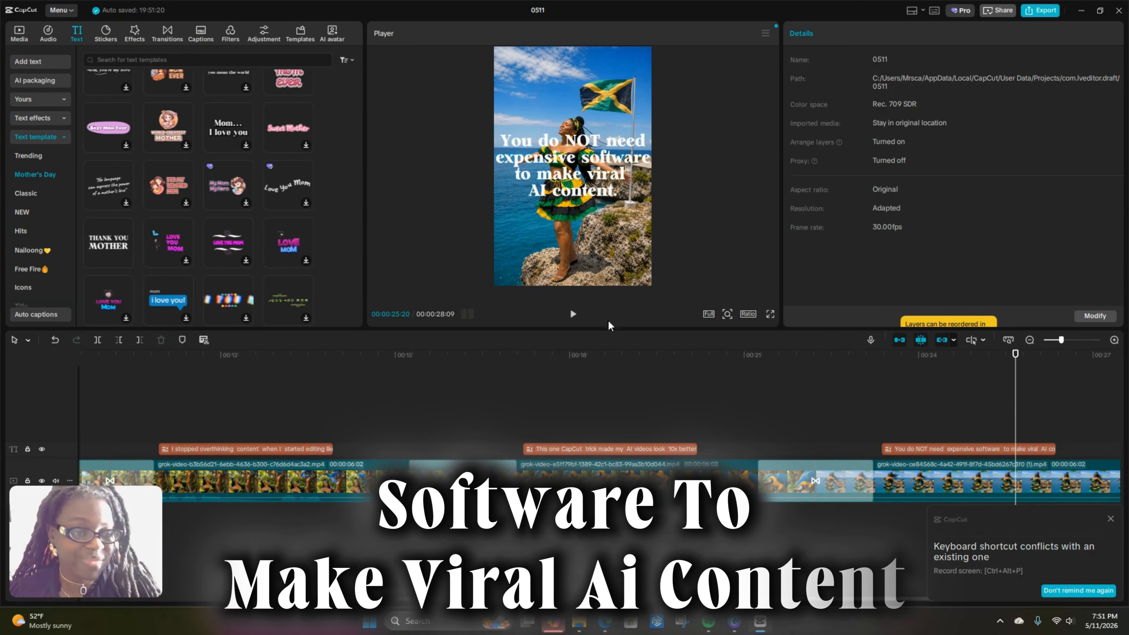
drag(1017, 397, 1060, 395)
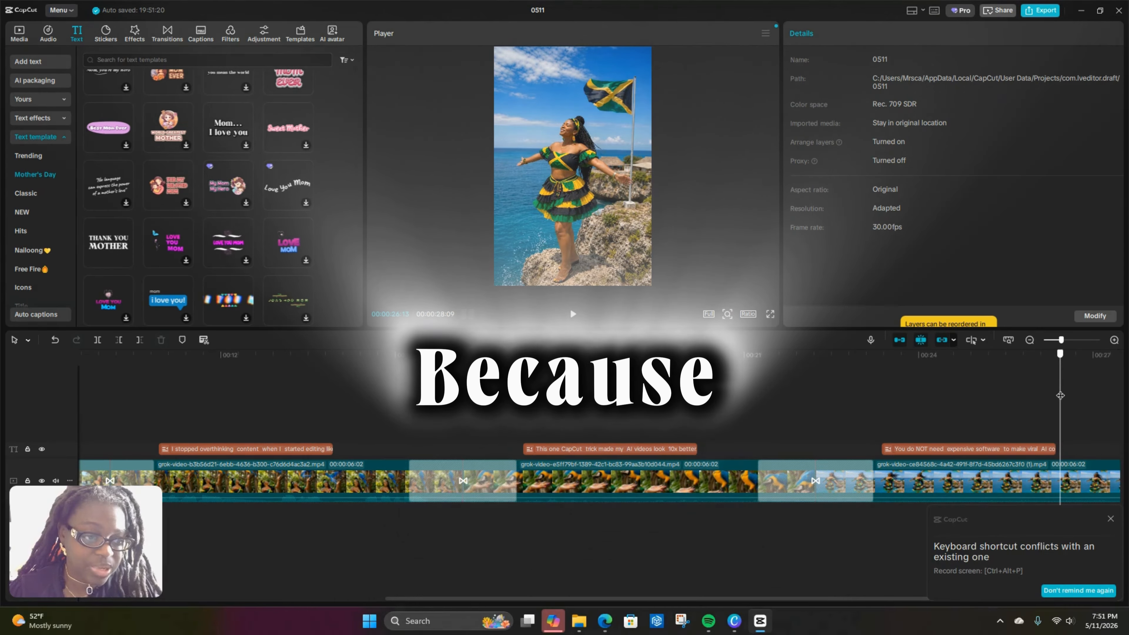
click(1020, 472)
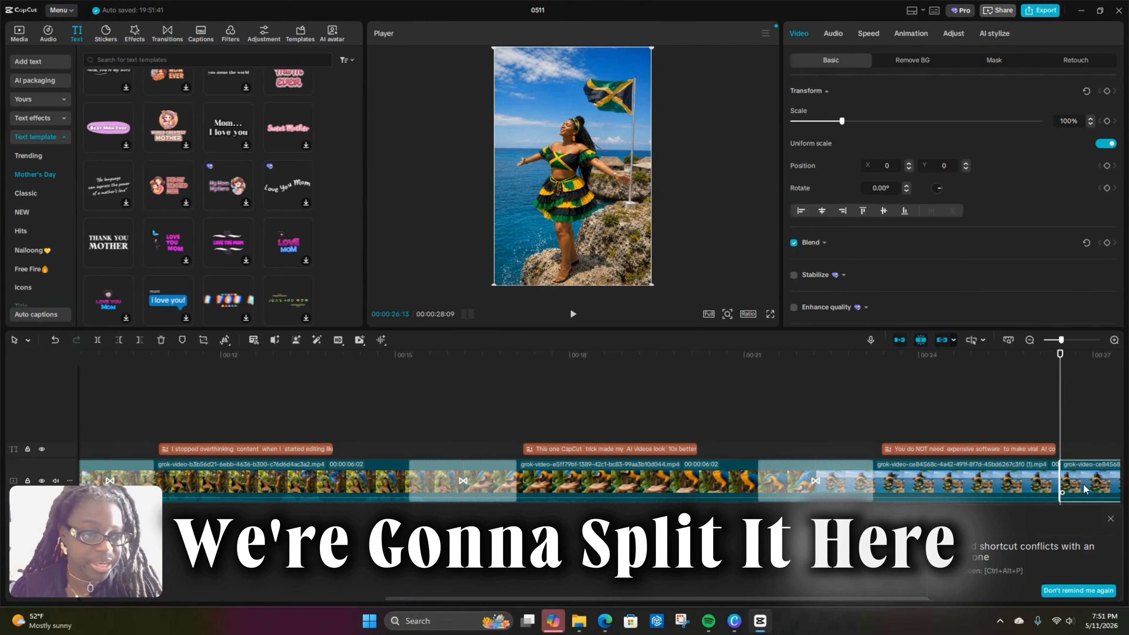
right_click(1107, 459)
click(1026, 238)
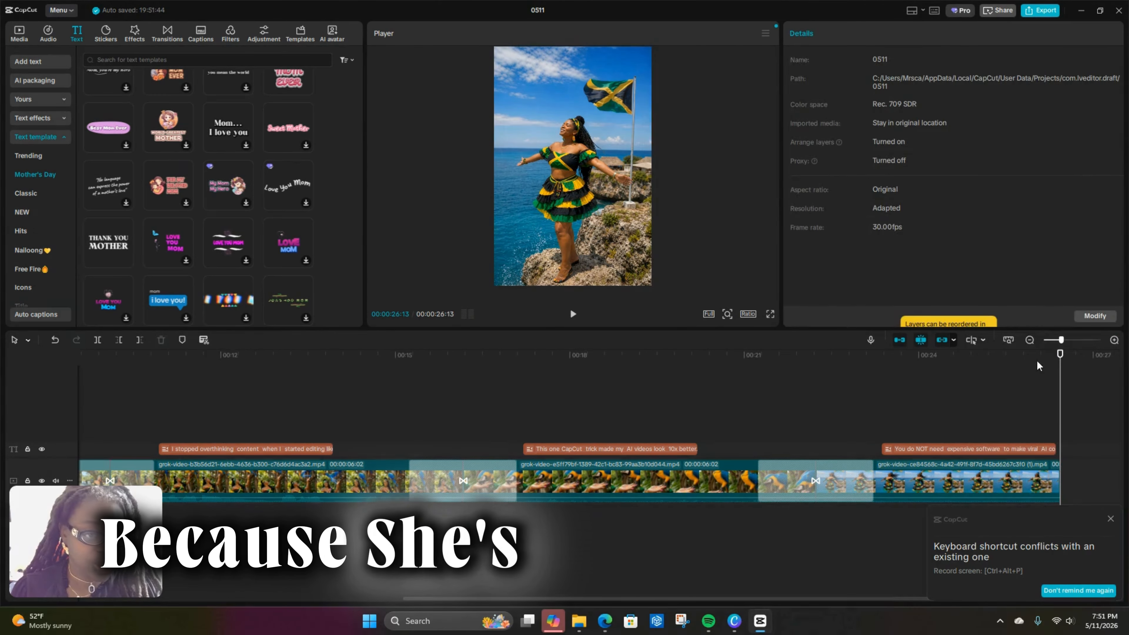
- Browse the Mother's Day music and preview the tracks "New beautiful day", "Loving You" and "Mother's Day"
key(Home)
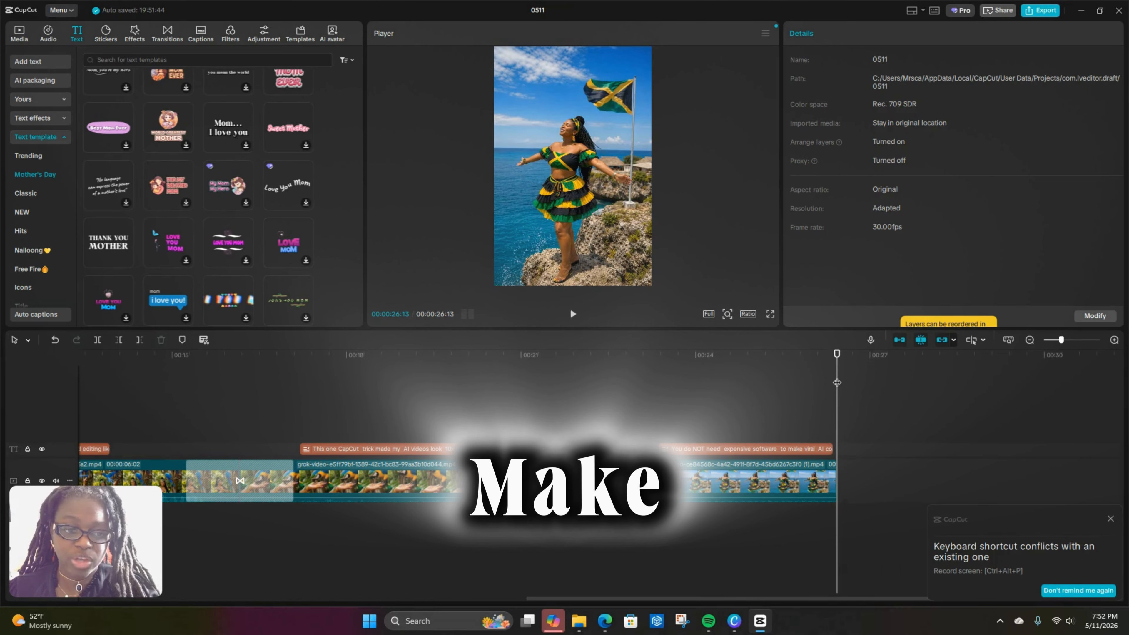
drag(838, 375, 0, 408)
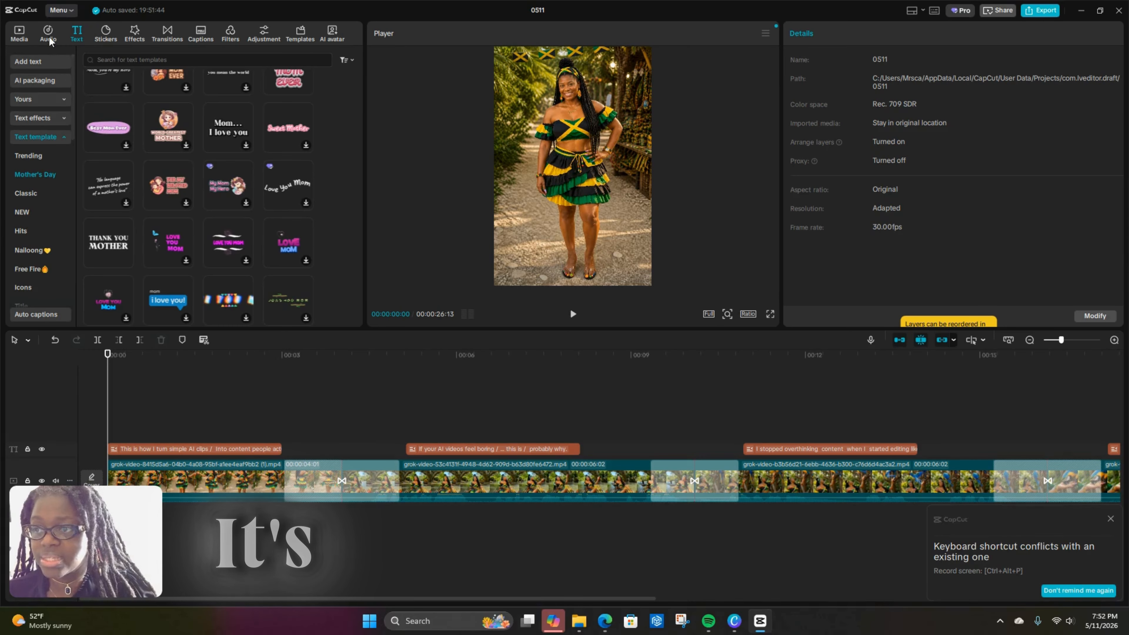
click(46, 35)
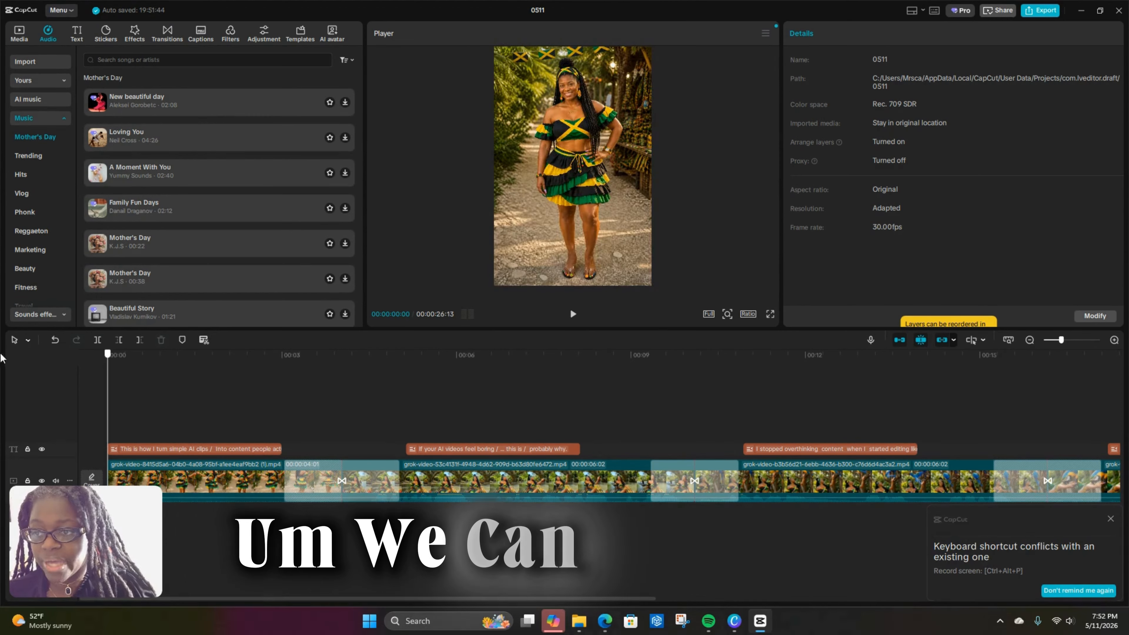
click(230, 108)
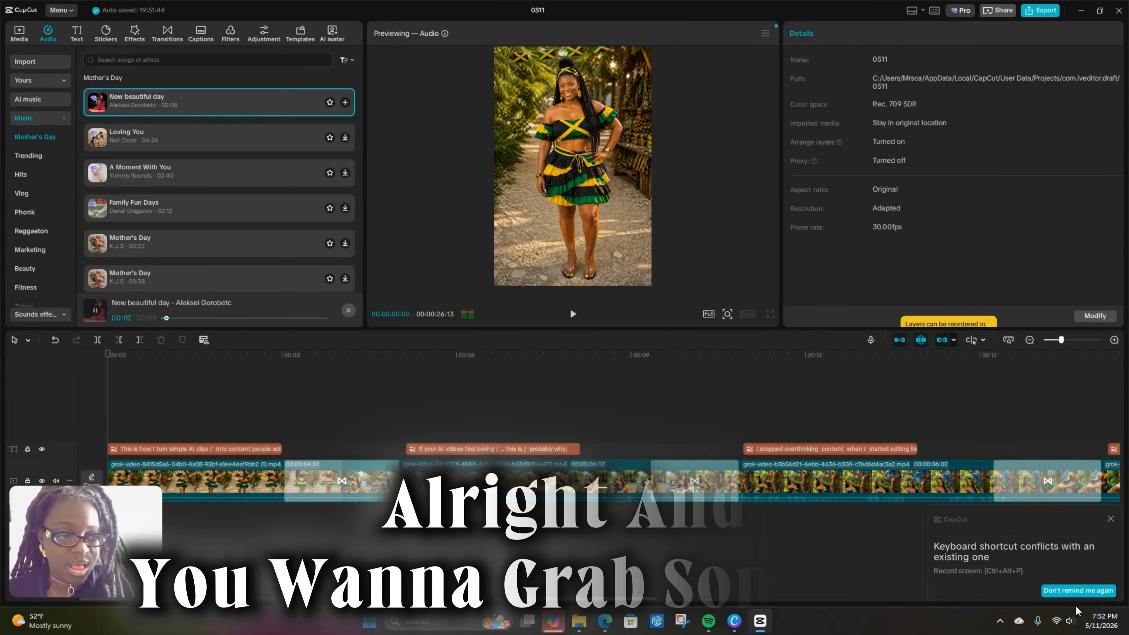
click(1070, 622)
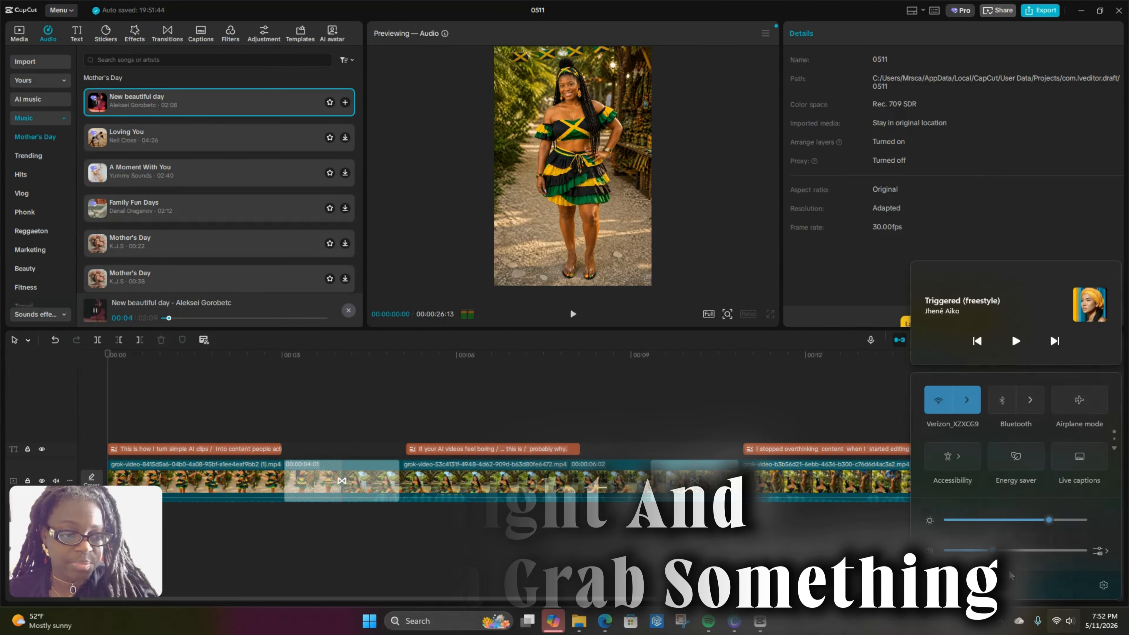
click(571, 428)
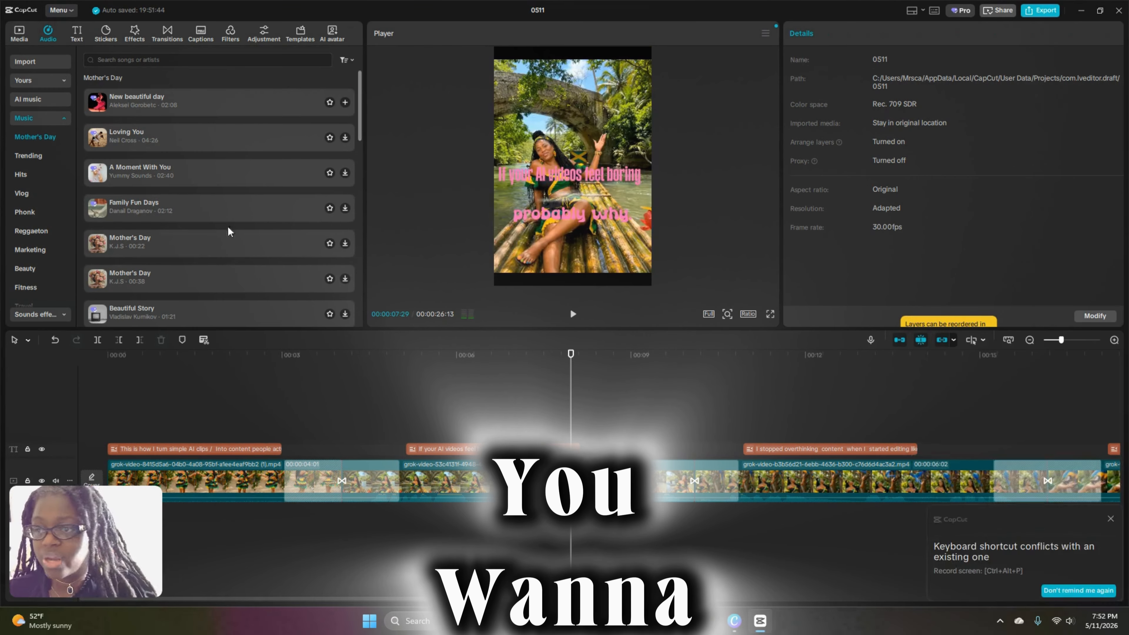
click(207, 138)
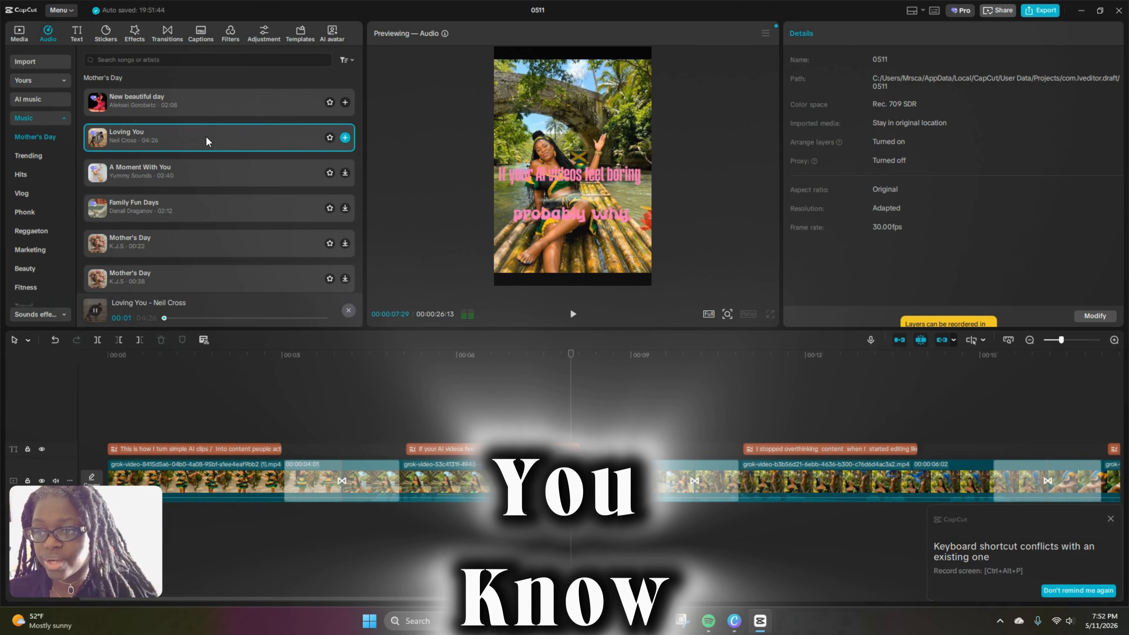
click(219, 249)
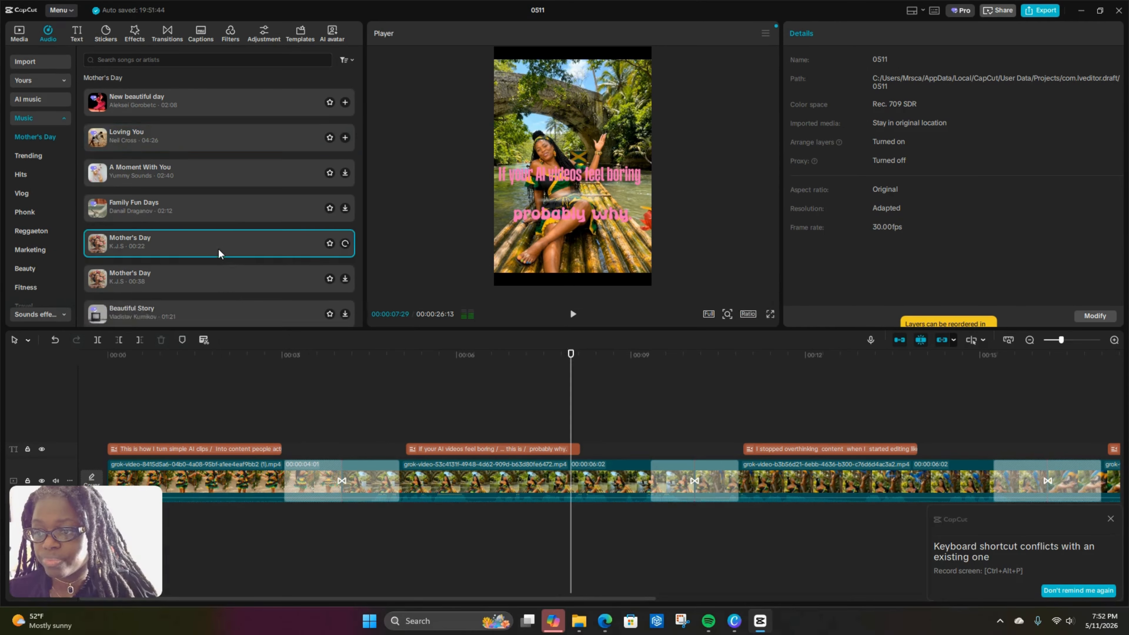
scroll(219, 244, down, 3)
scroll(20, 215, down, 1)
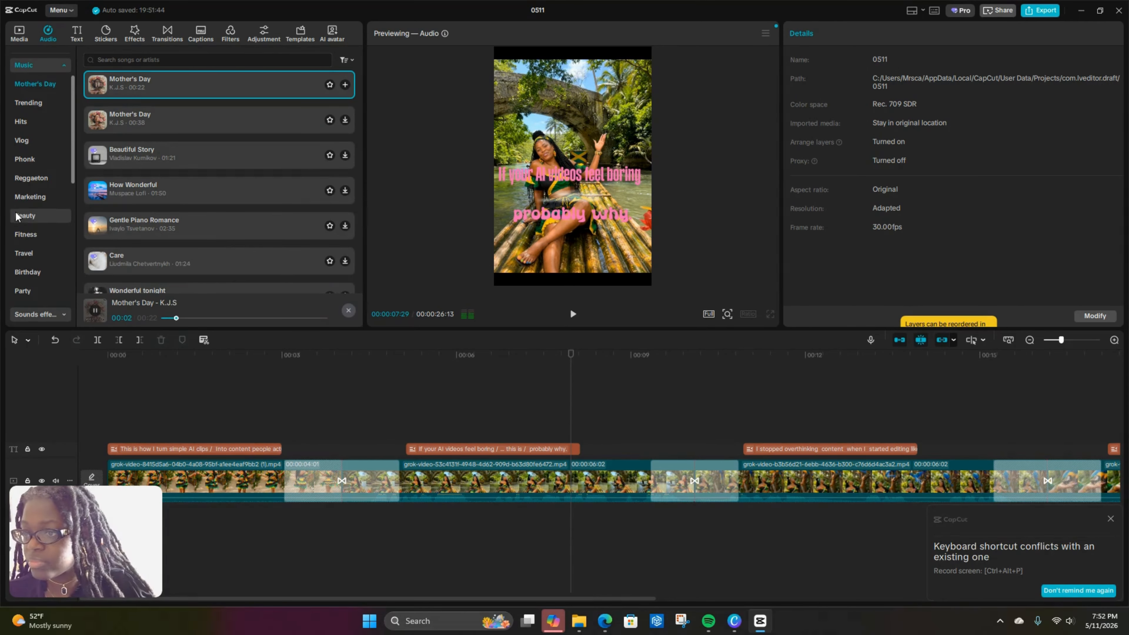
scroll(24, 178, up, 1)
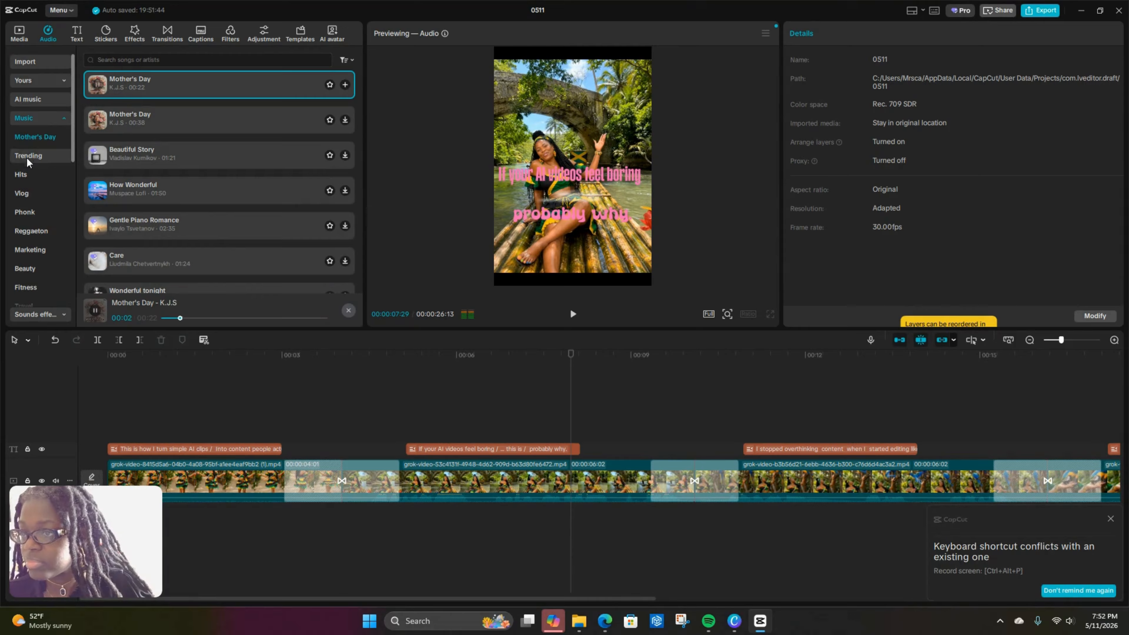
- Preview the Trending music tracks "Let's go" and "Piece Of Your Heart (Cg Remix)"
click(44, 158)
click(240, 106)
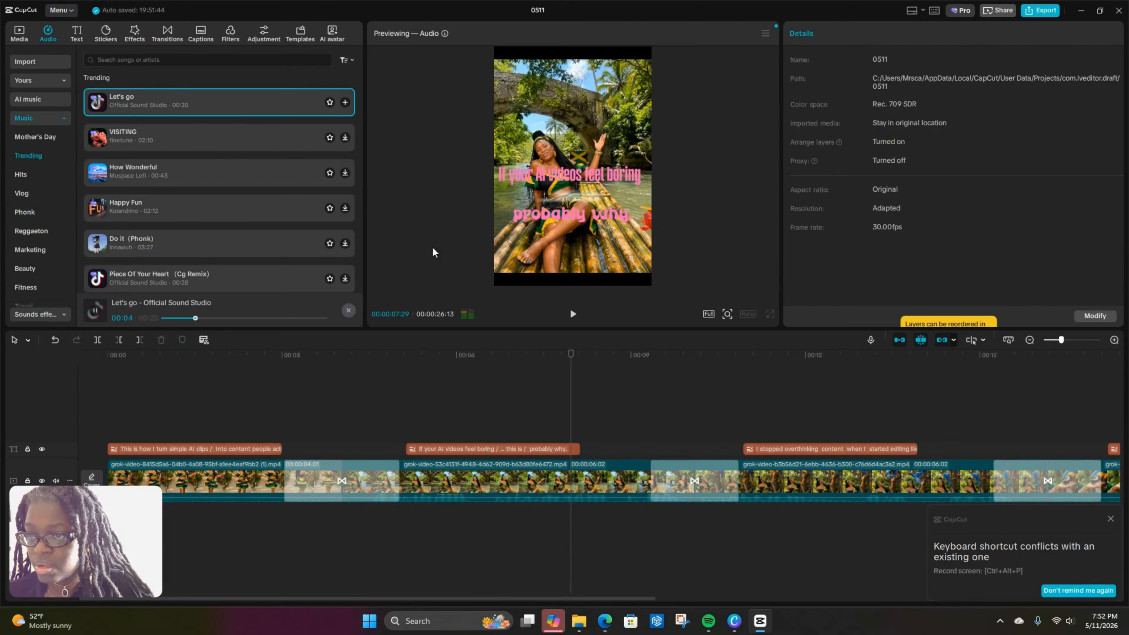
click(569, 376)
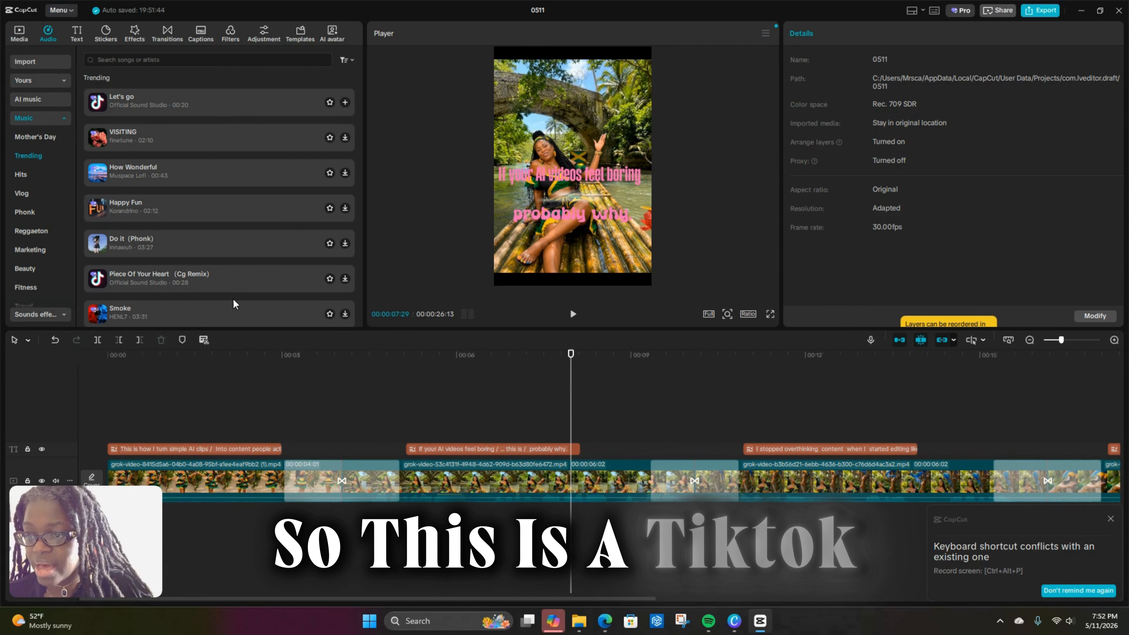
click(233, 285)
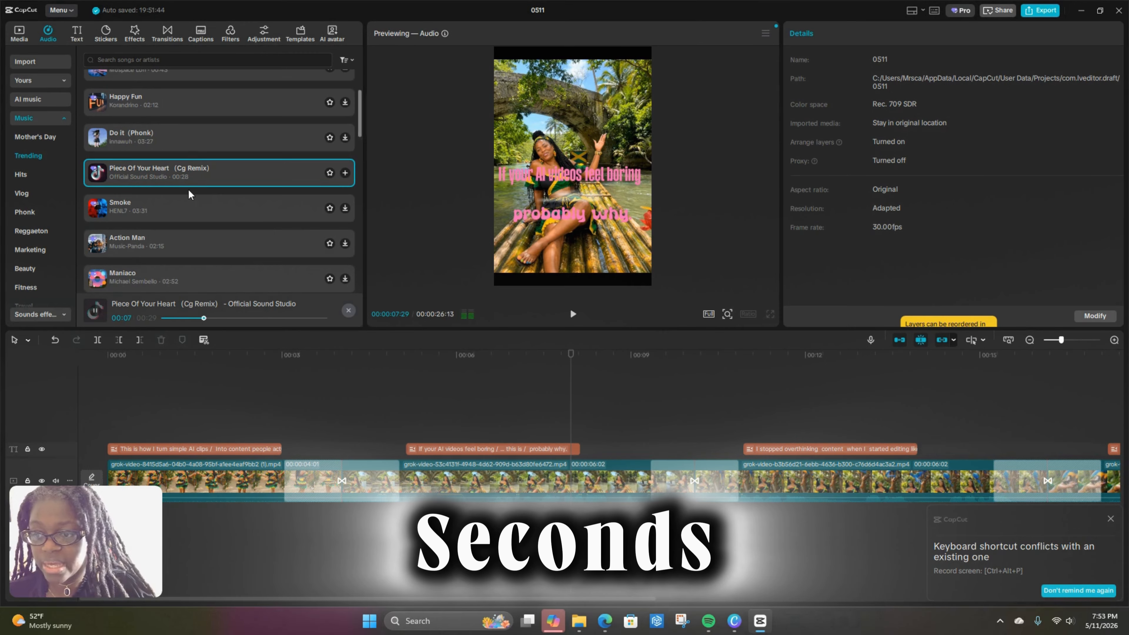
- Add the Trending track "Pretty (Sped Up)" below the clips and align its start with the beginning of the timeline
scroll(189, 200, down, 3)
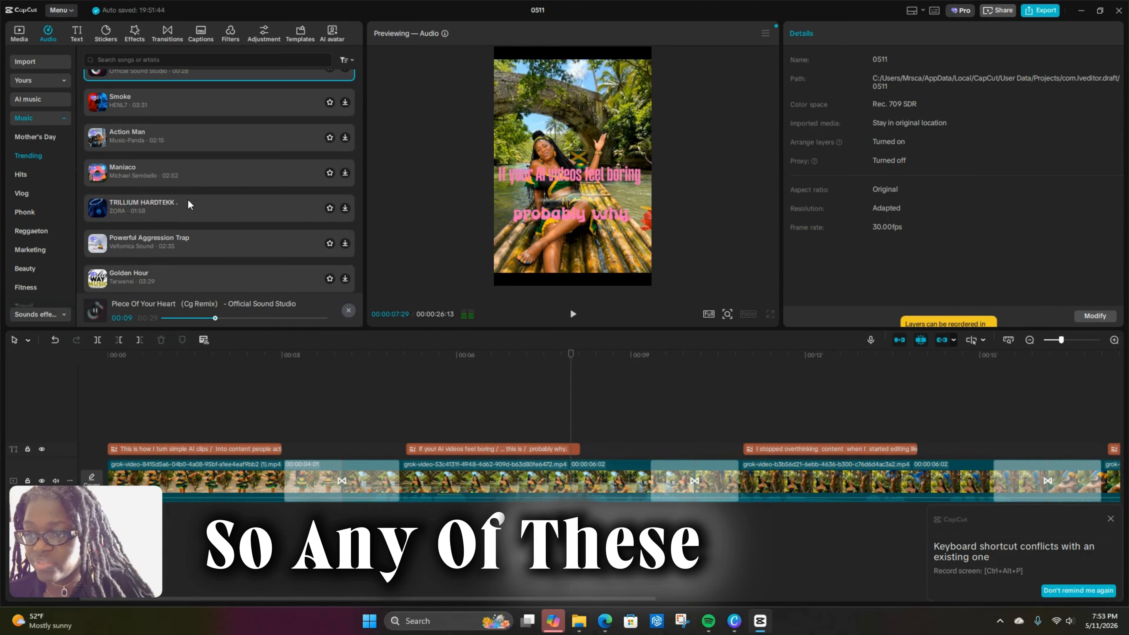
scroll(189, 205, down, 4)
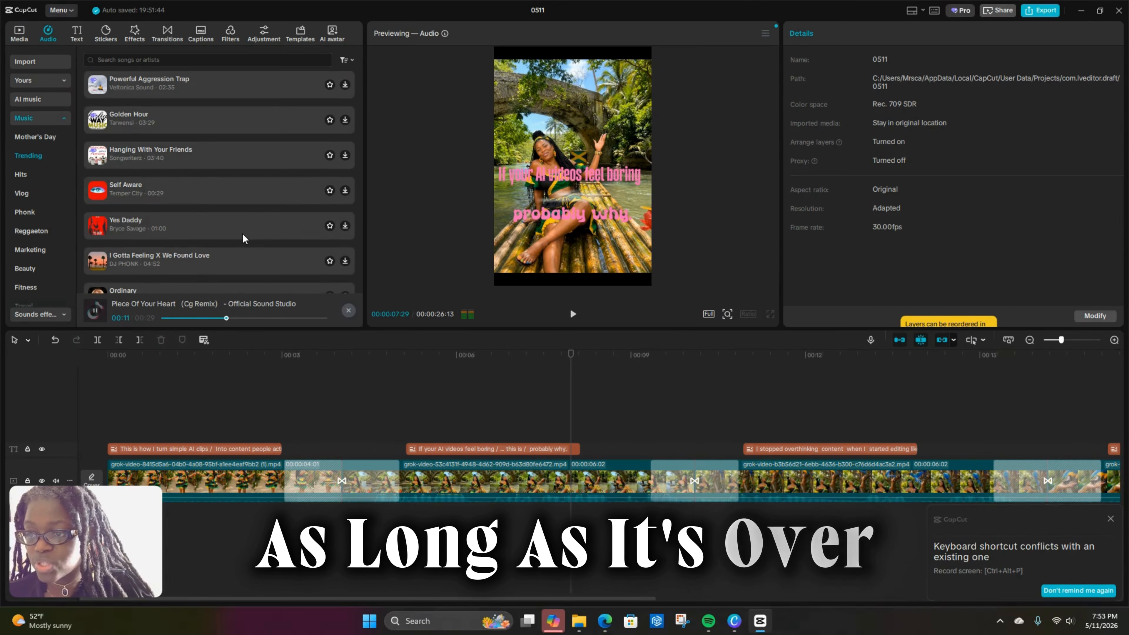
scroll(244, 238, down, 4)
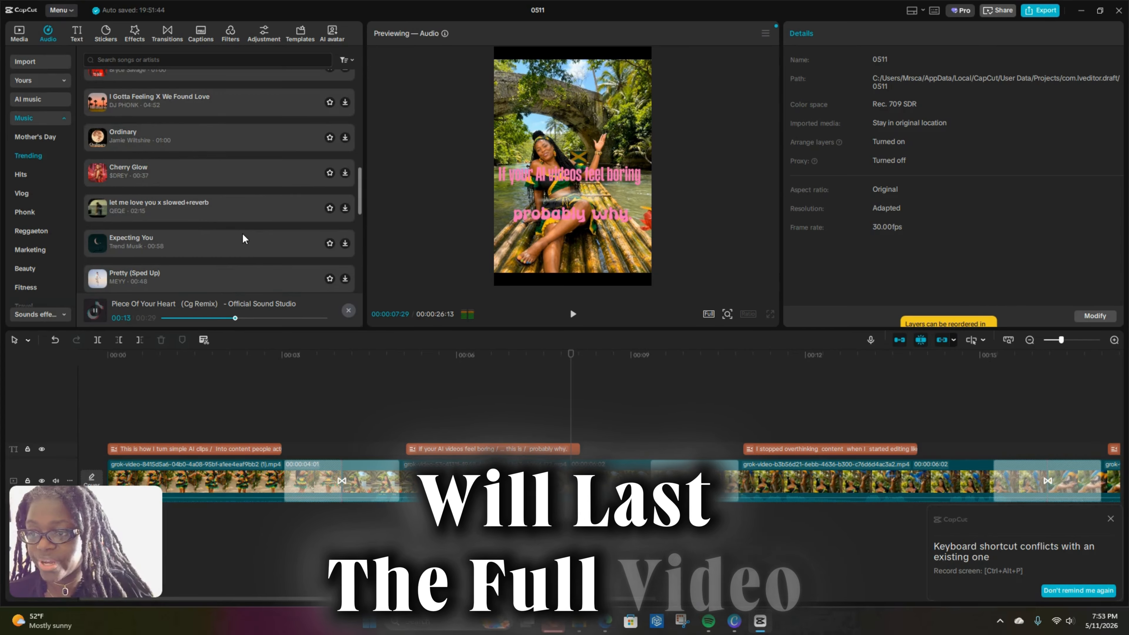
scroll(243, 236, down, 1)
click(239, 232)
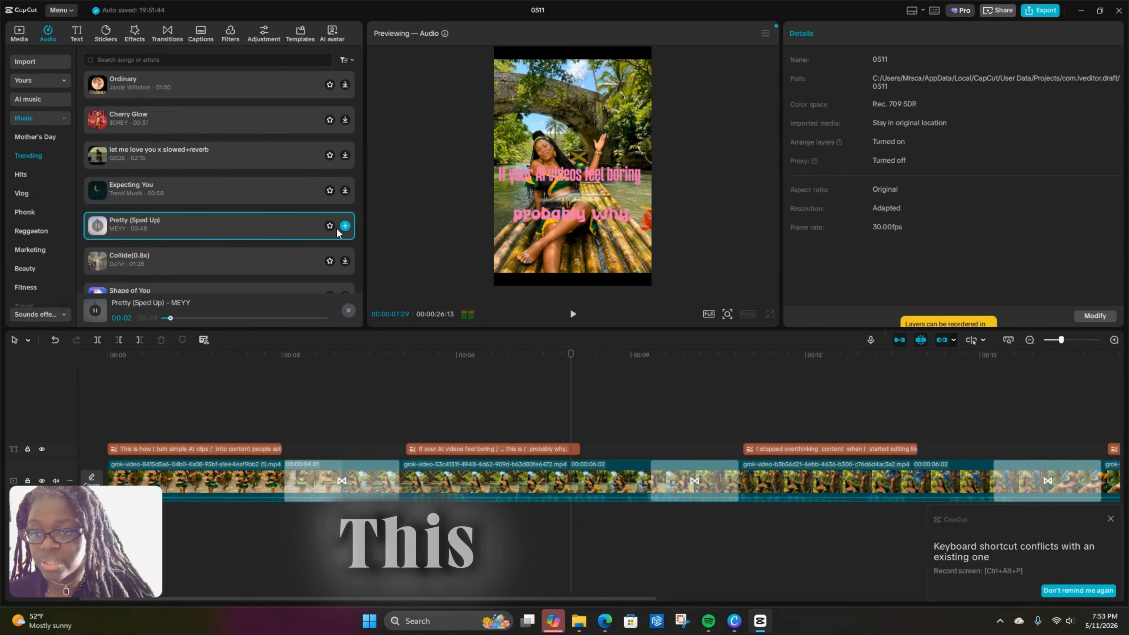
click(345, 226)
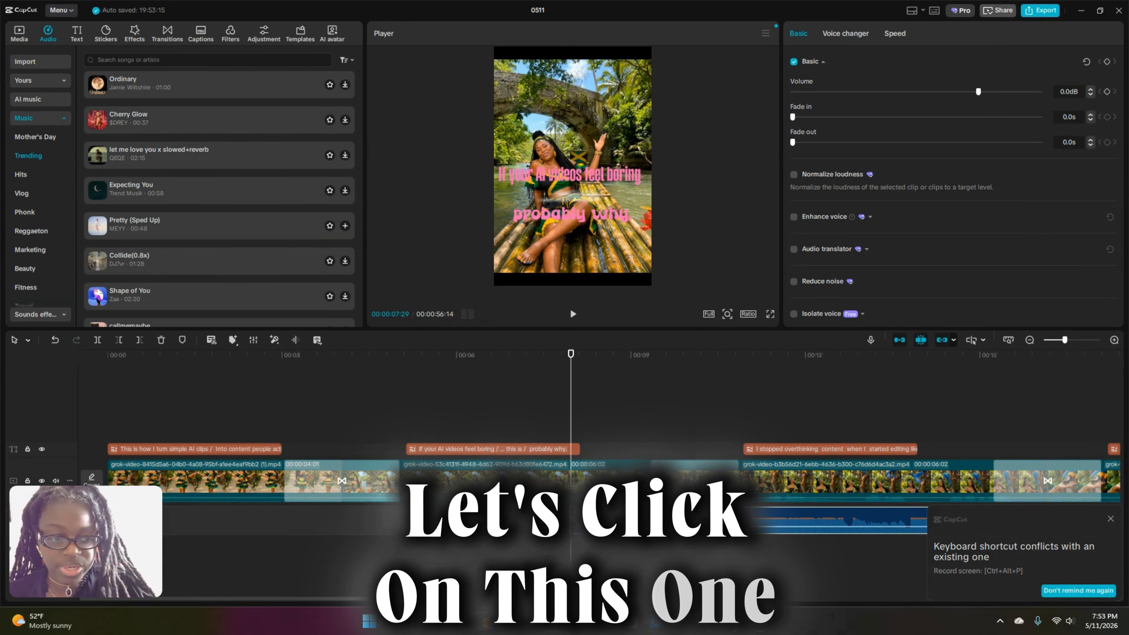
drag(664, 520, 101, 517)
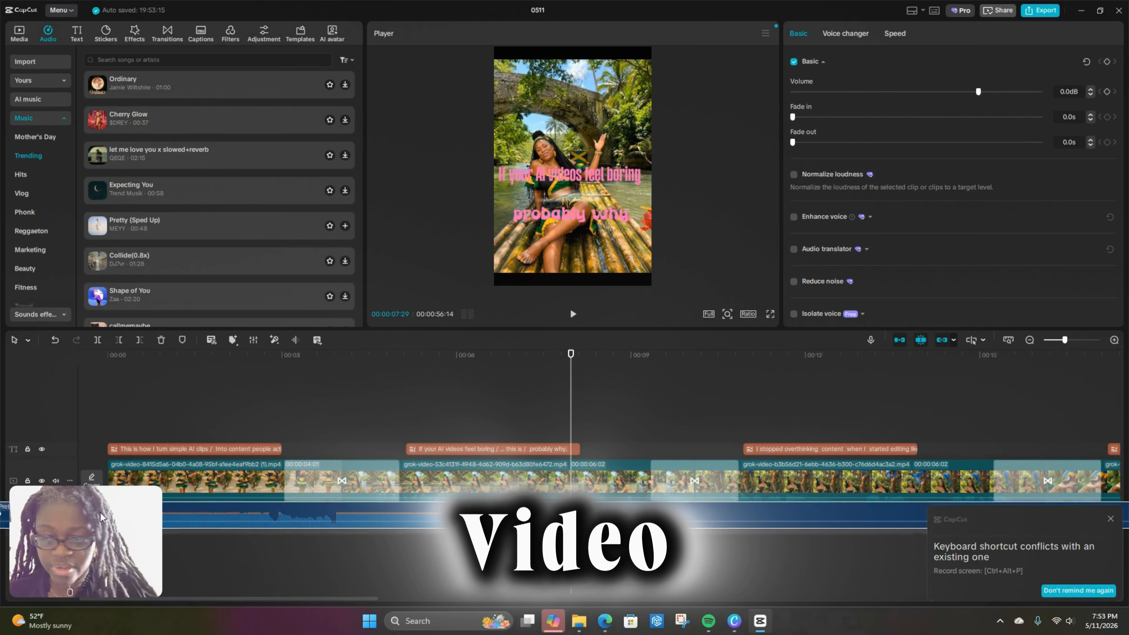
drag(182, 514, 118, 516)
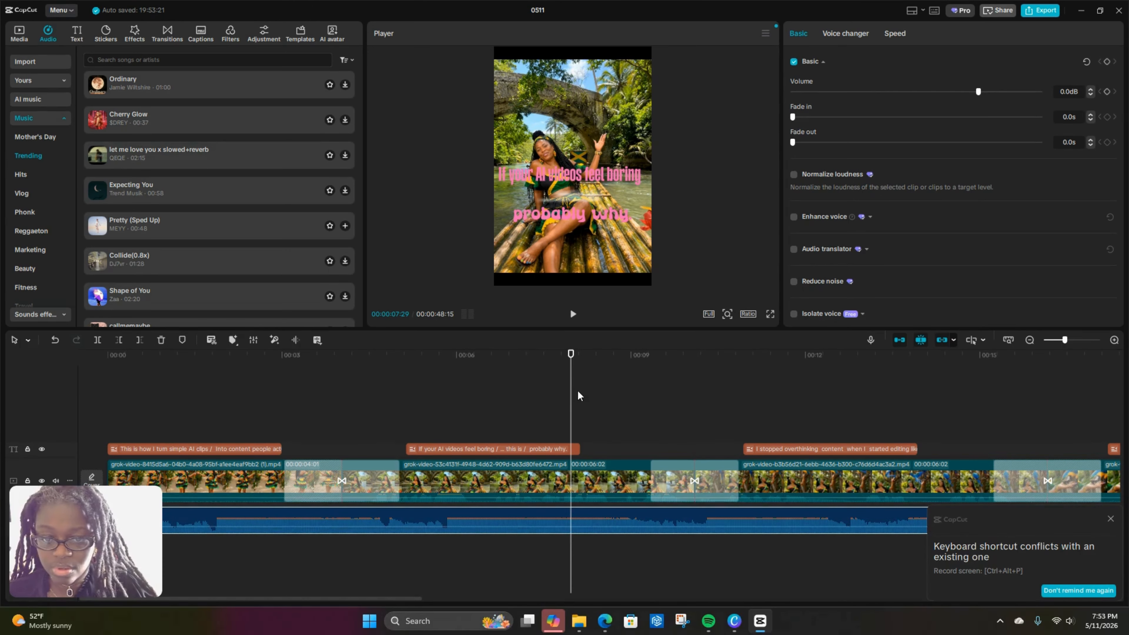
- Play the video from the start through the first transition to check it with the music
drag(577, 395, 20, 381)
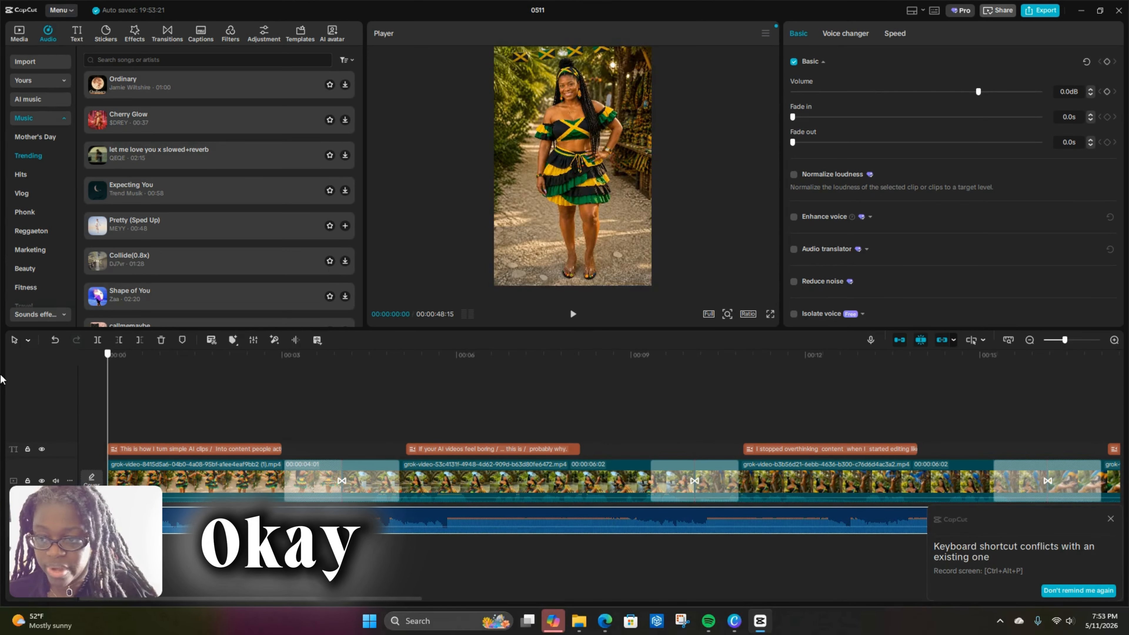
click(572, 314)
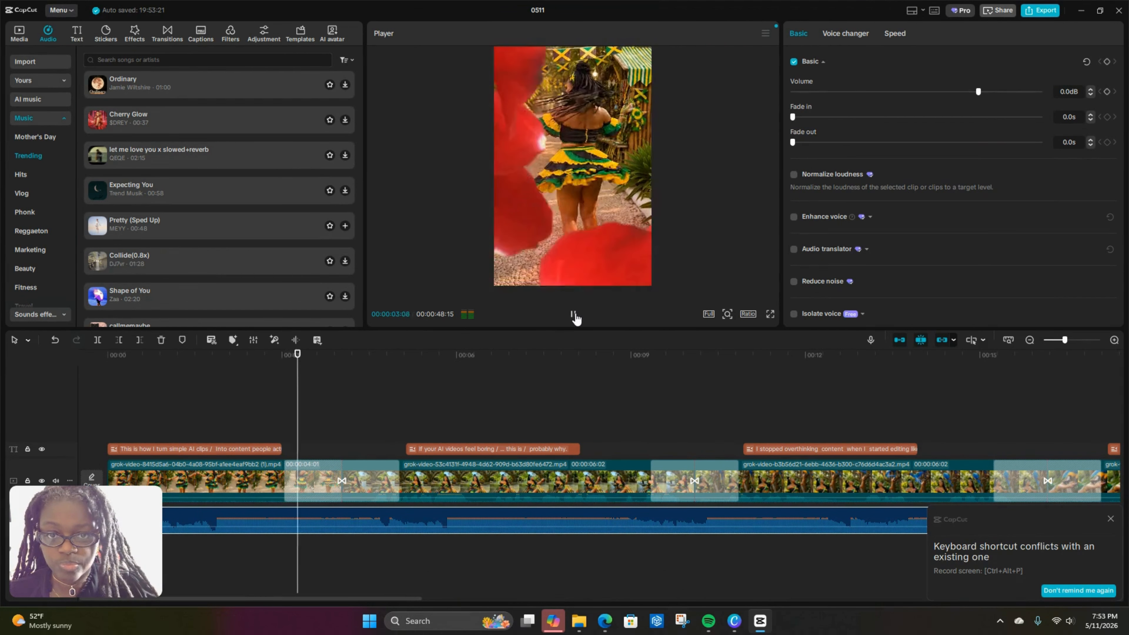
click(575, 315)
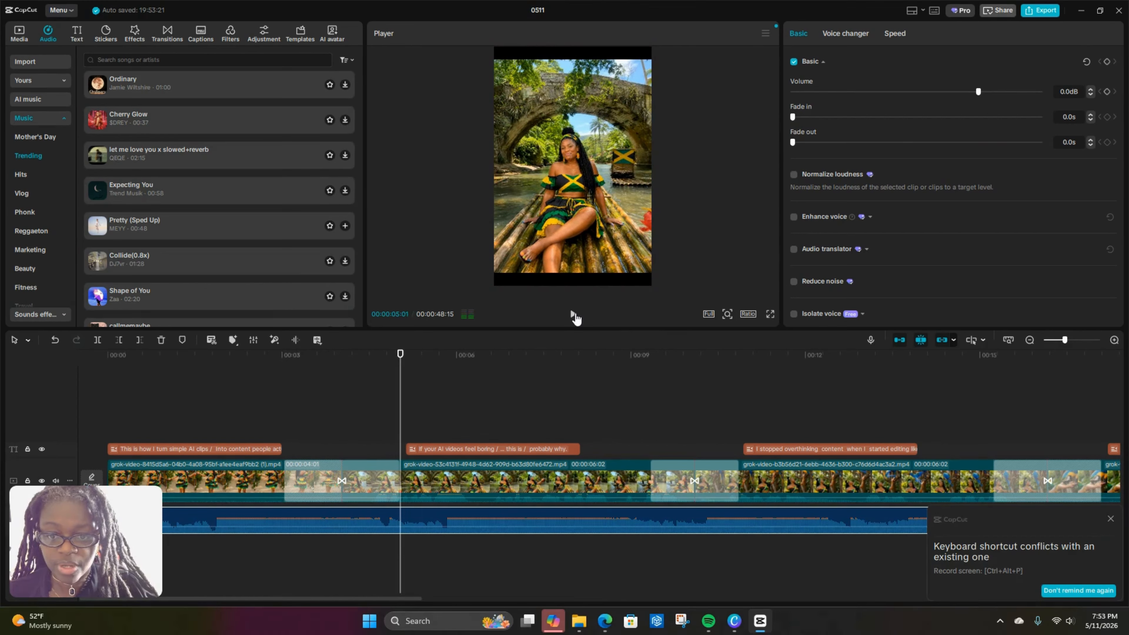
- Raise the audio volume of the second video clip to 20.0 dB
click(532, 468)
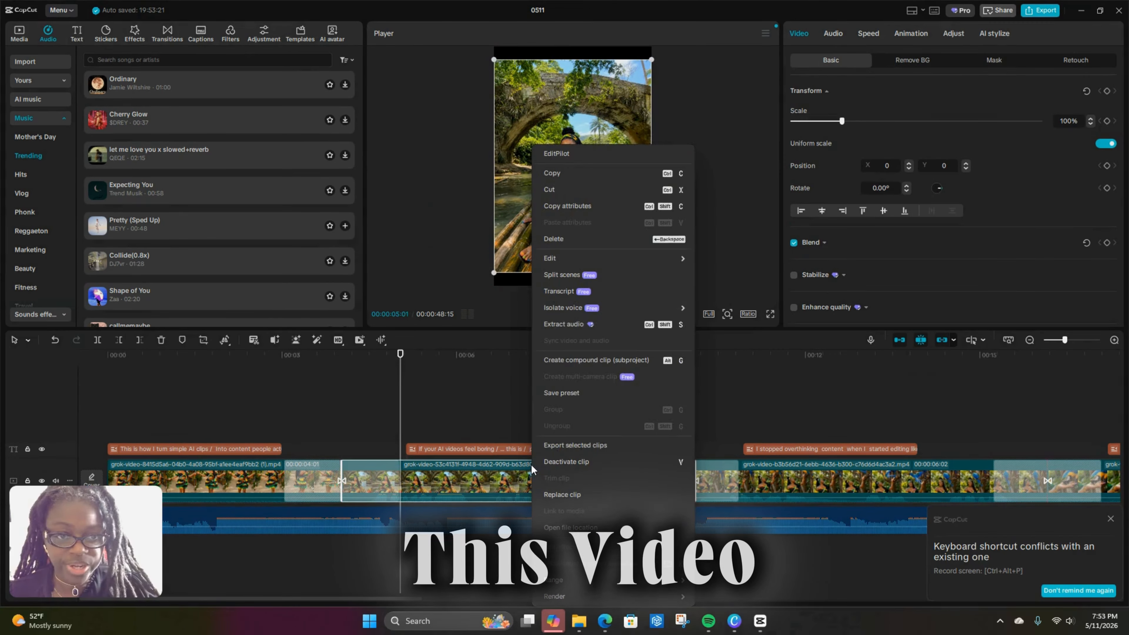
right_click(532, 467)
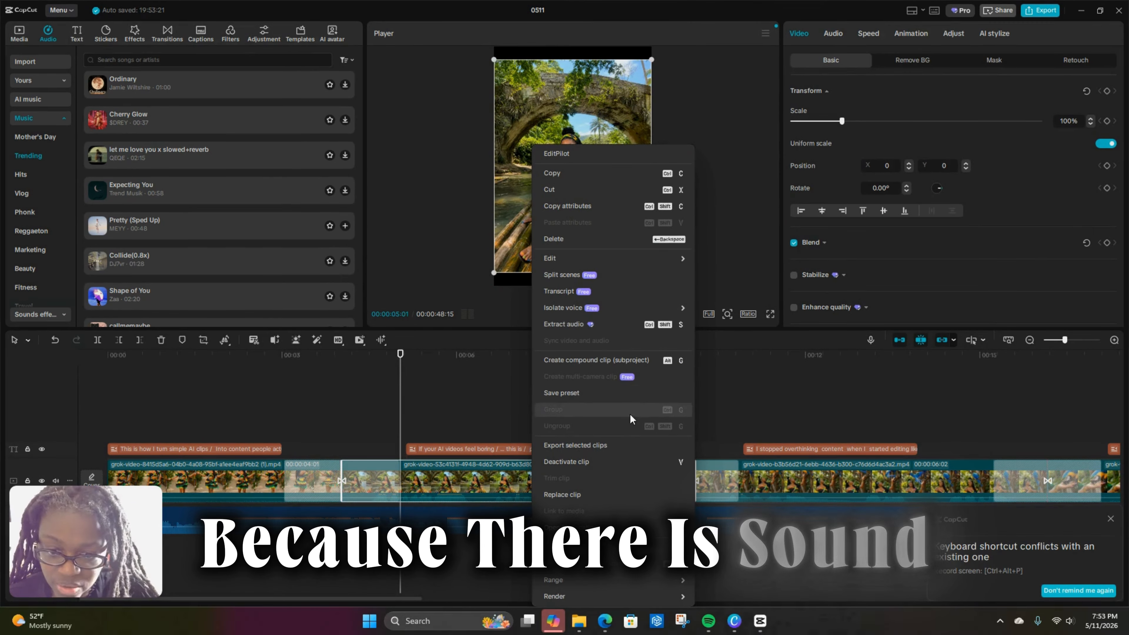
mouse_move(613, 584)
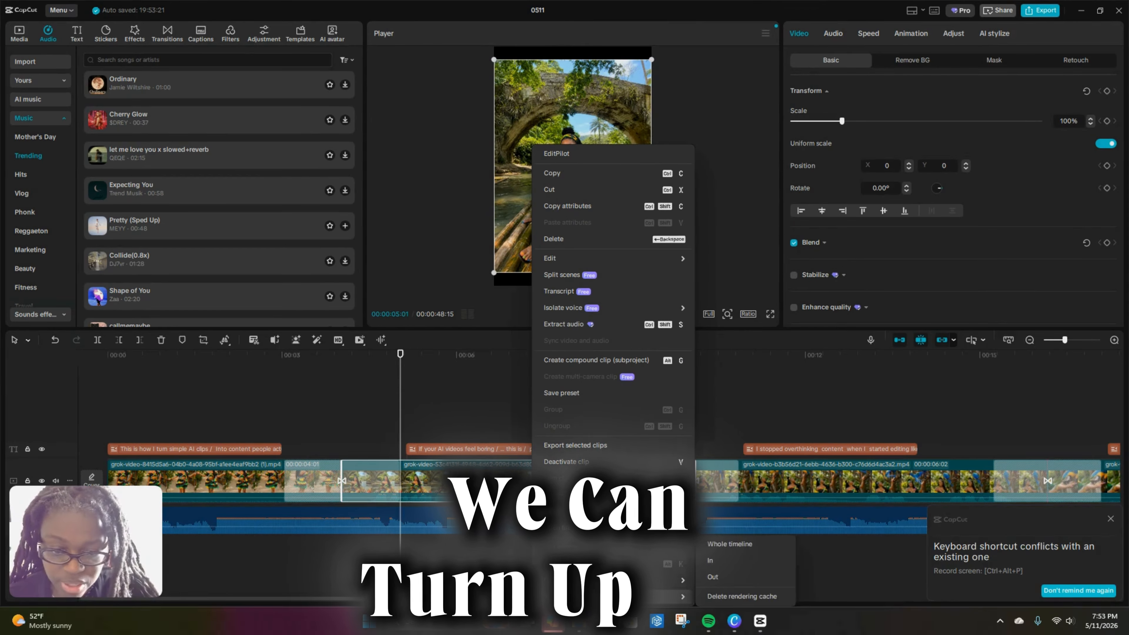
click(883, 395)
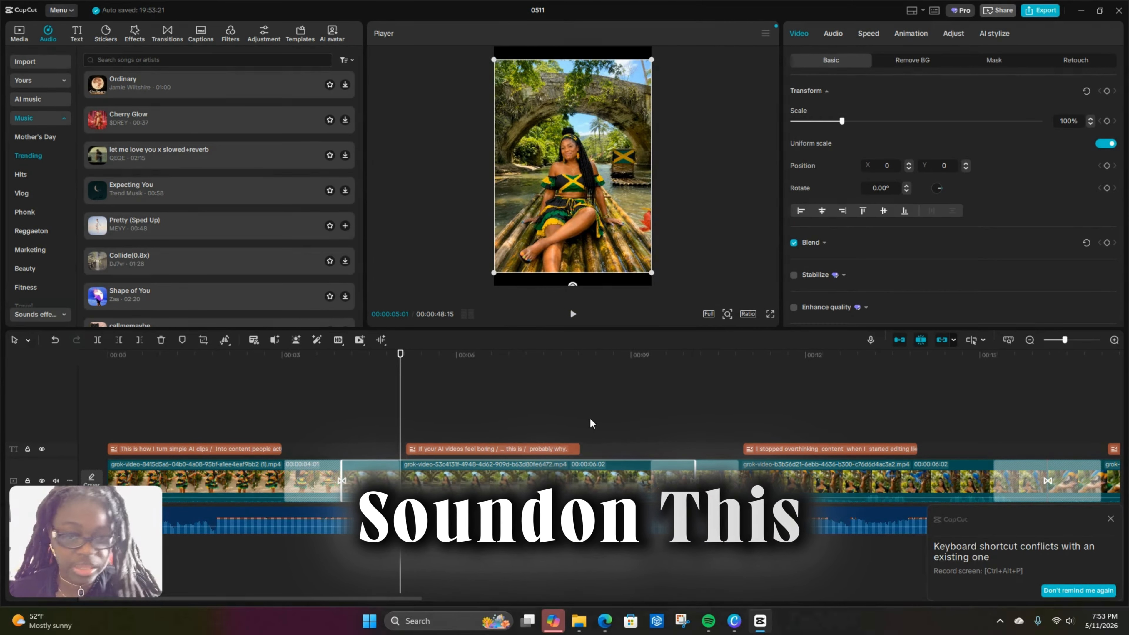
click(825, 32)
click(796, 34)
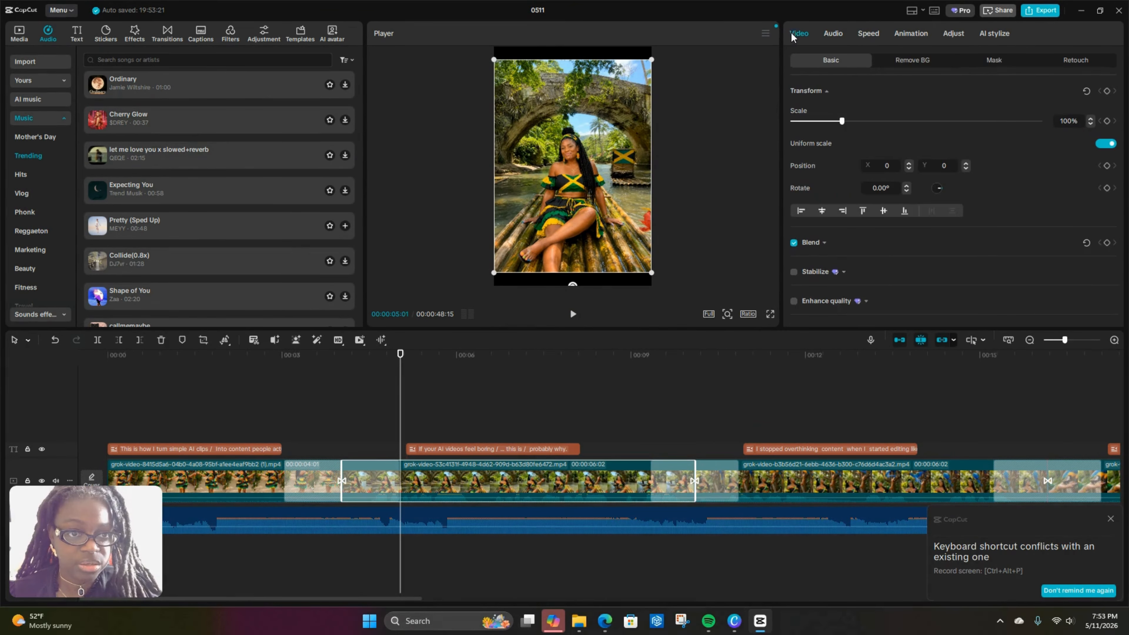
click(861, 35)
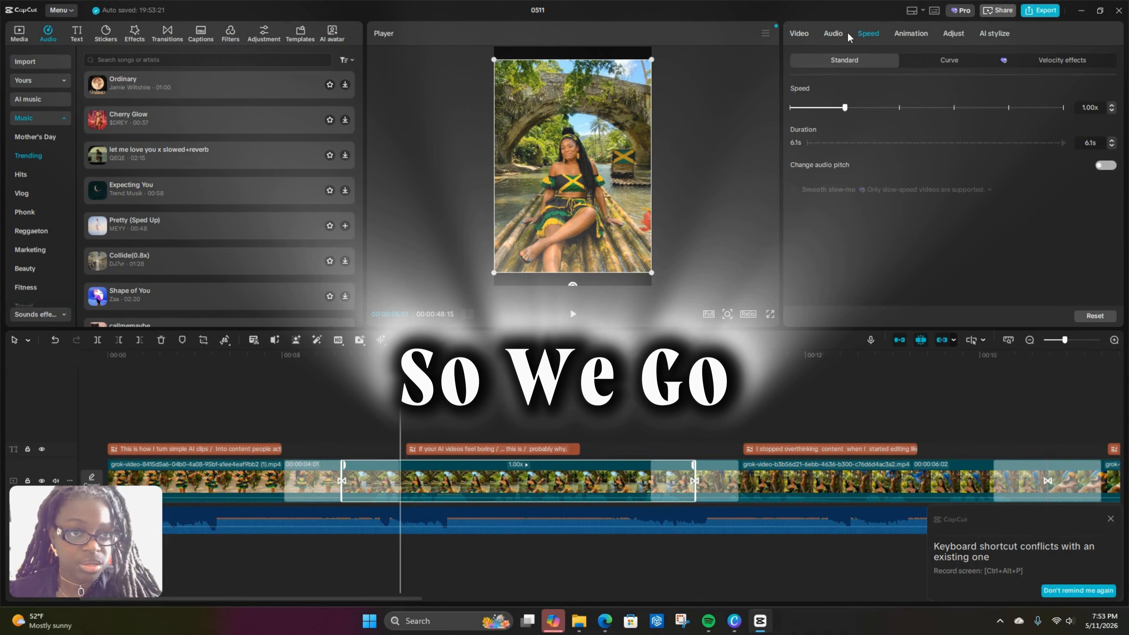
click(834, 35)
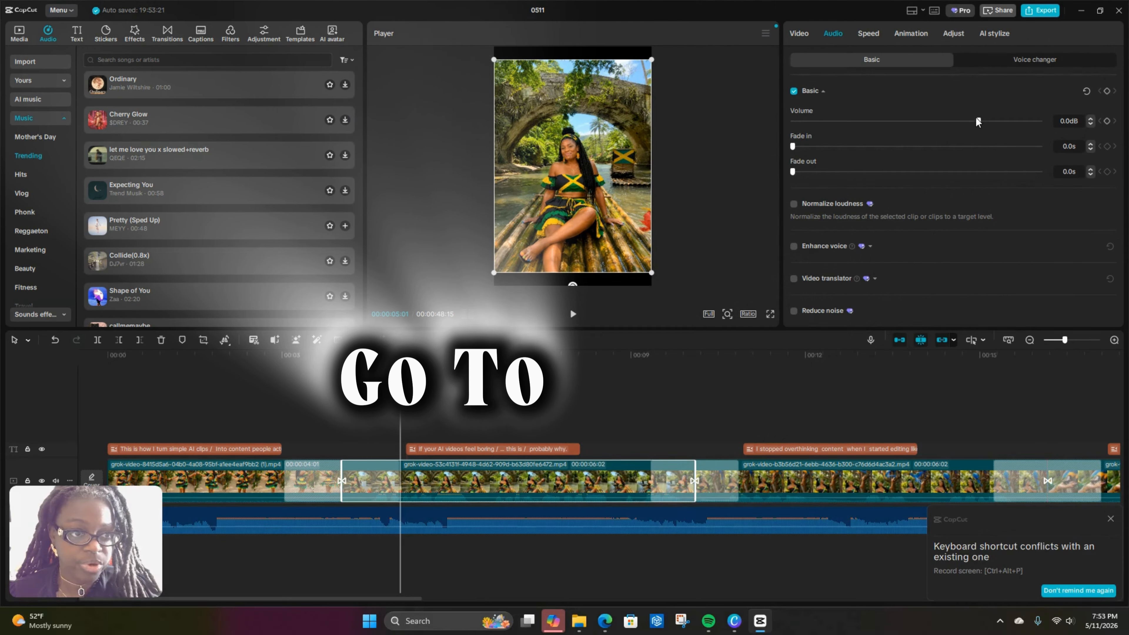
drag(986, 119, 1045, 124)
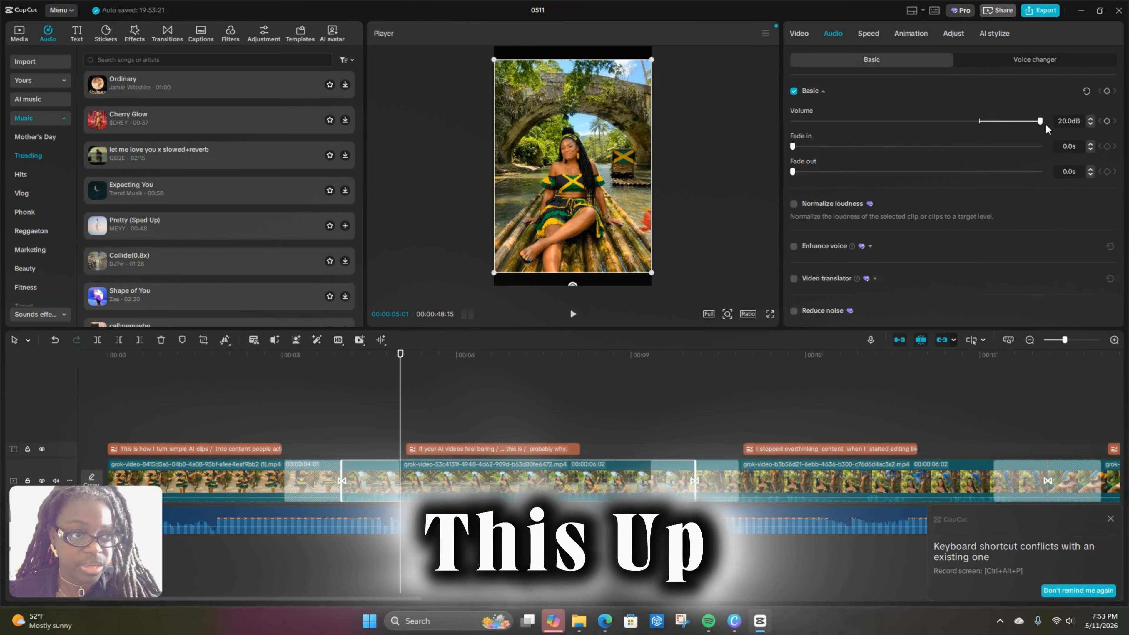
- Play the video from the first transition through the second clip to check its raised volume against the music
click(574, 355)
drag(573, 369, 357, 366)
click(573, 317)
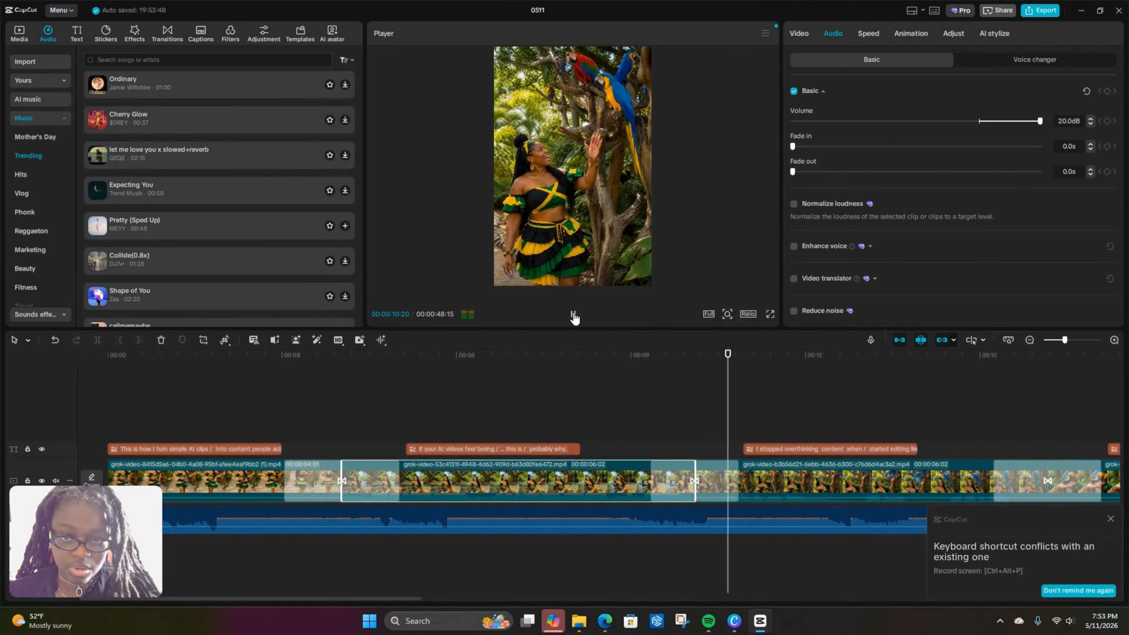
- Raise the audio volume of the third video clip to 20.0 dB
click(747, 483)
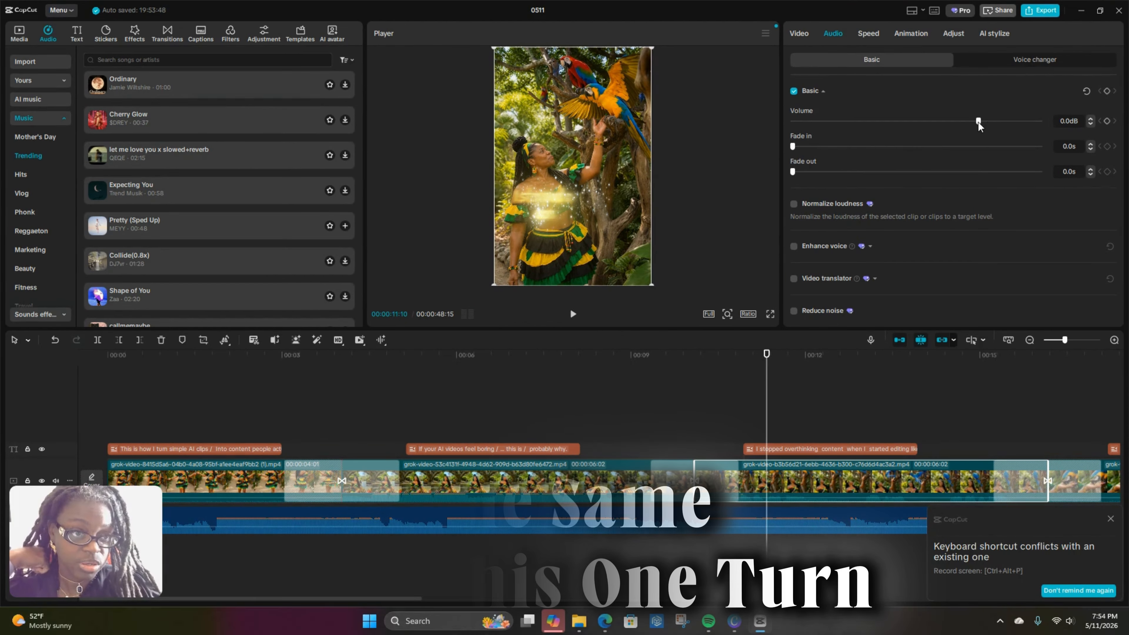
drag(978, 121, 1040, 121)
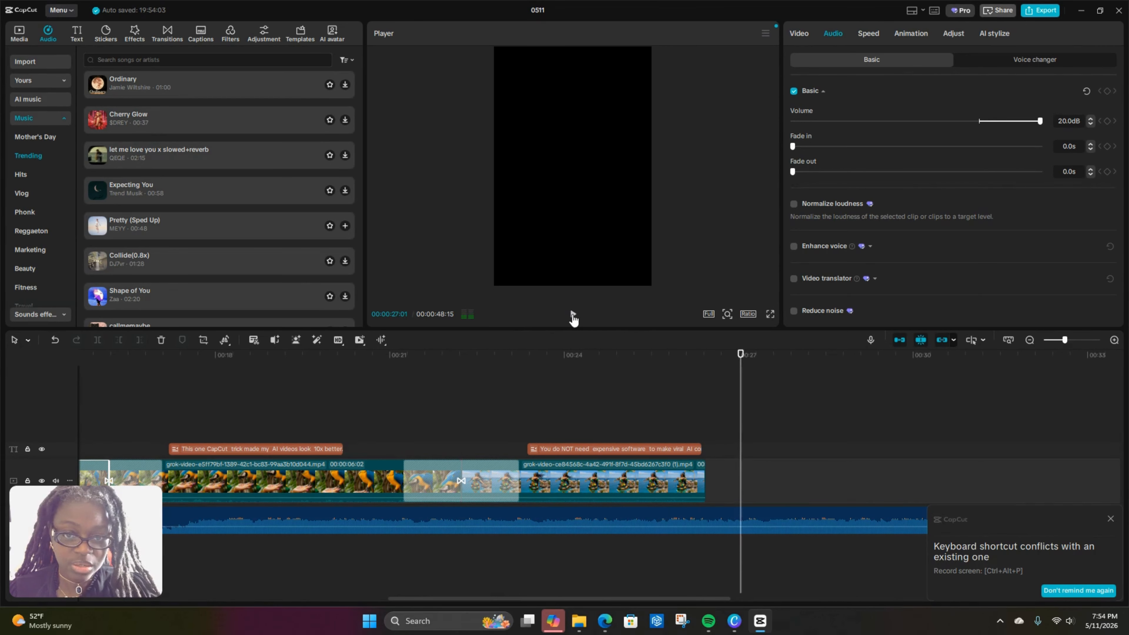
- Split the "Pretty (Sped Up)" music track at the end of the last video clip and delete the excess part
drag(739, 414, 708, 414)
click(729, 527)
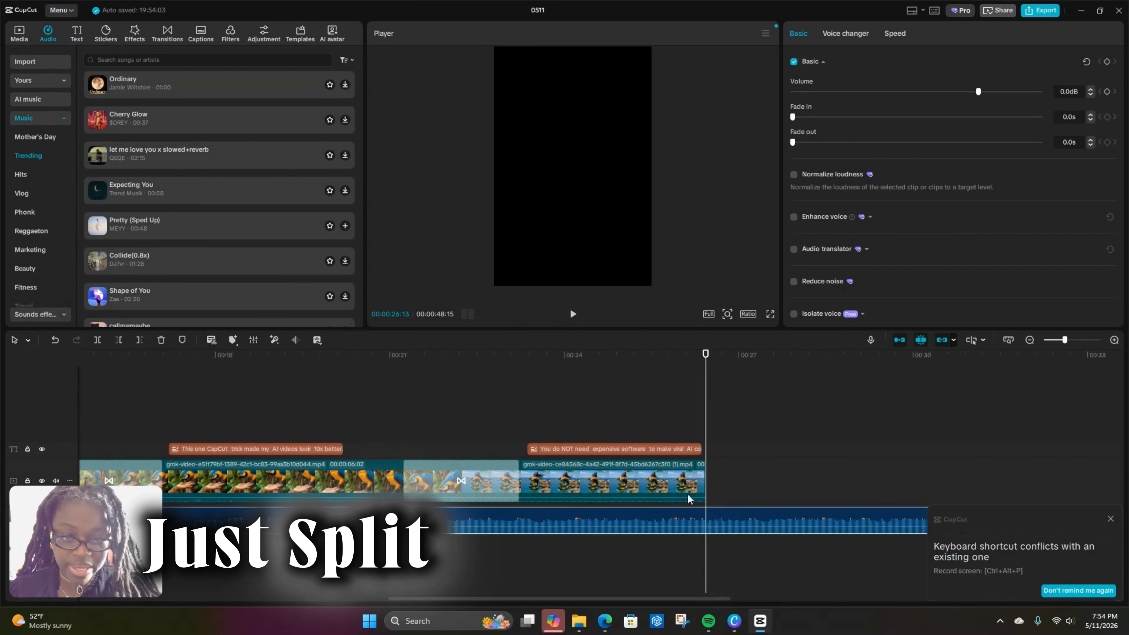
click(98, 340)
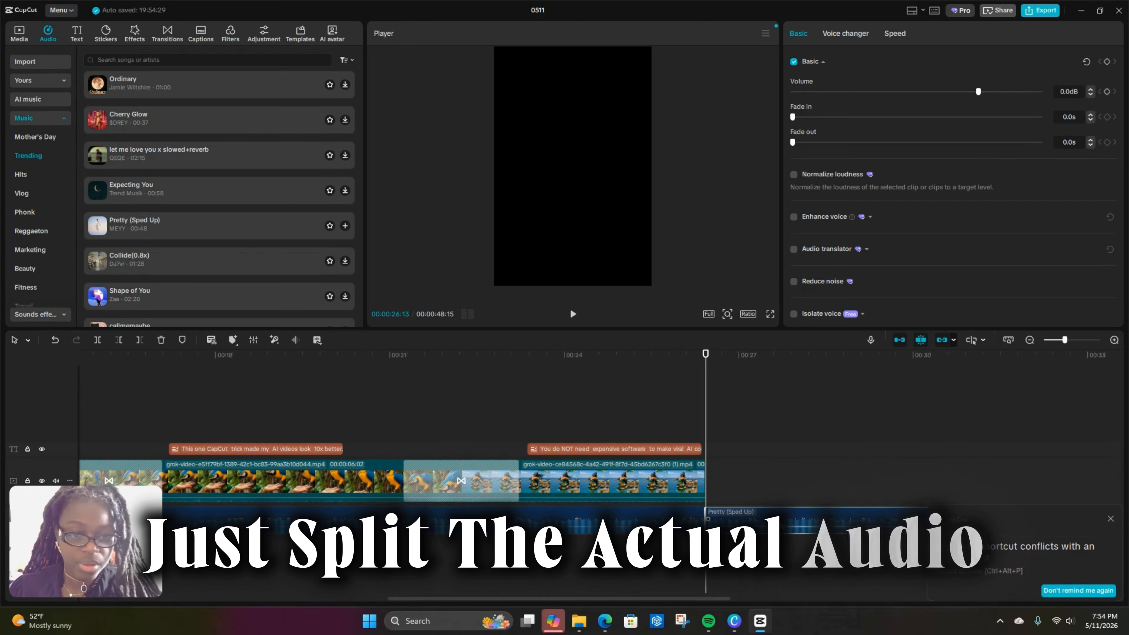
right_click(812, 525)
click(847, 390)
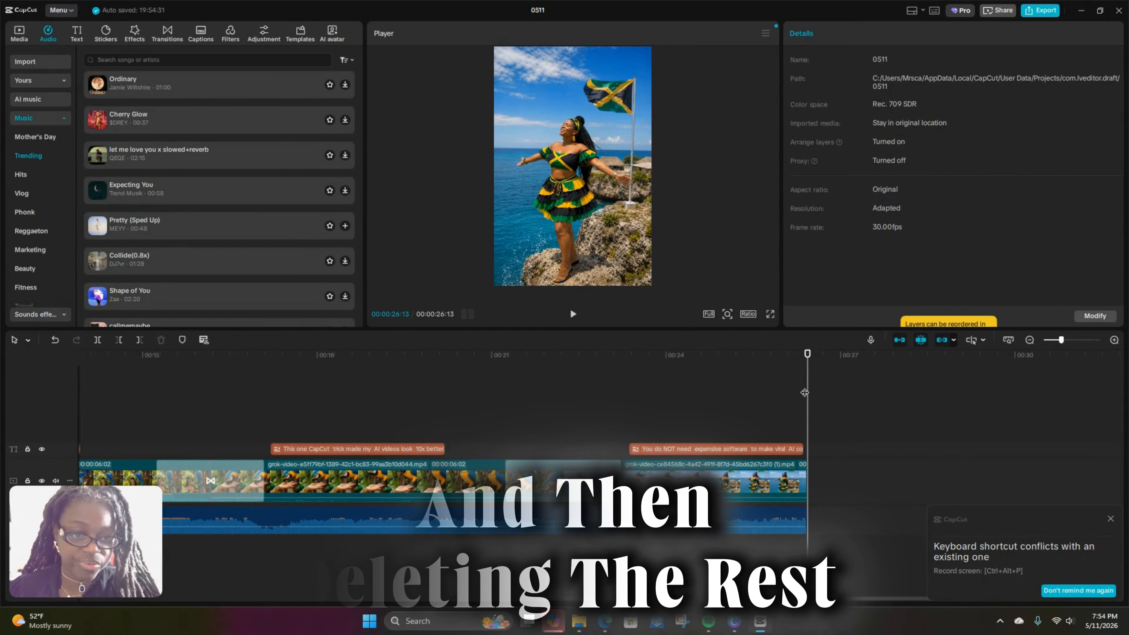
- Set a 2.2 s fade-out on the "Pretty (Sped Up)" music track
drag(808, 389, 751, 391)
click(779, 523)
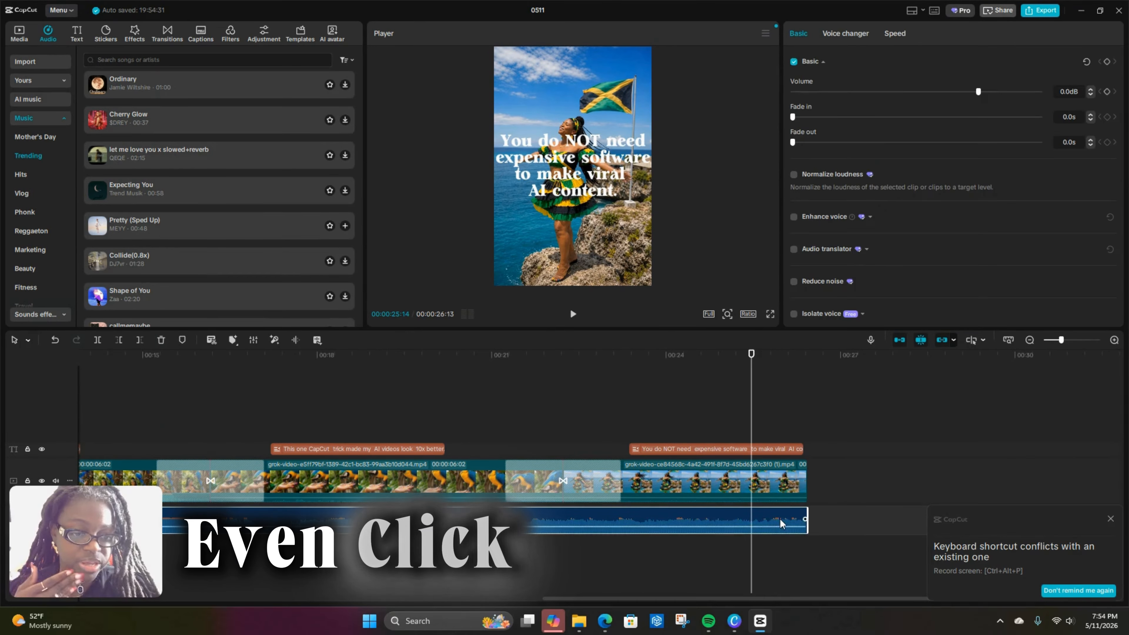
drag(792, 142, 846, 142)
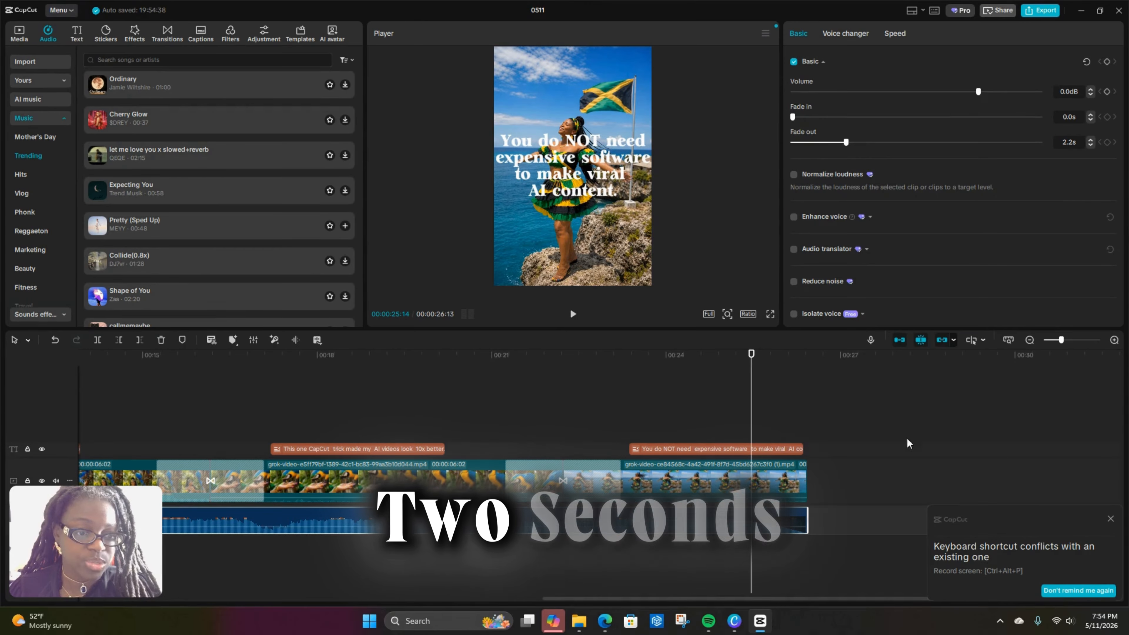
- Play the video's ending from the last transition to check the music's fade-out
click(840, 575)
drag(751, 386, 580, 355)
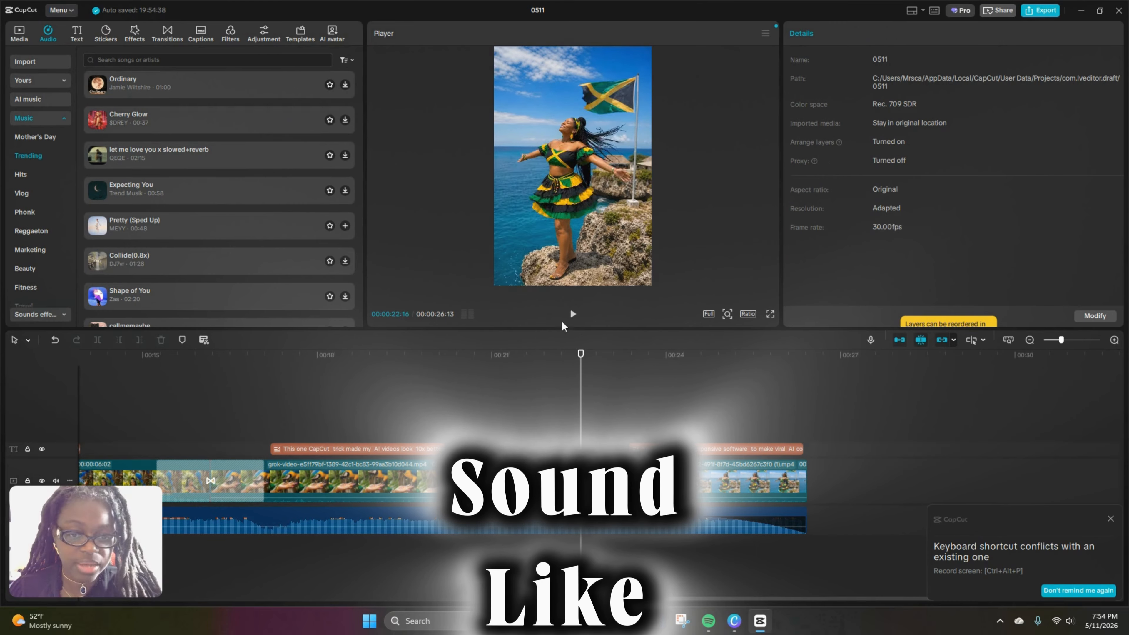
click(574, 316)
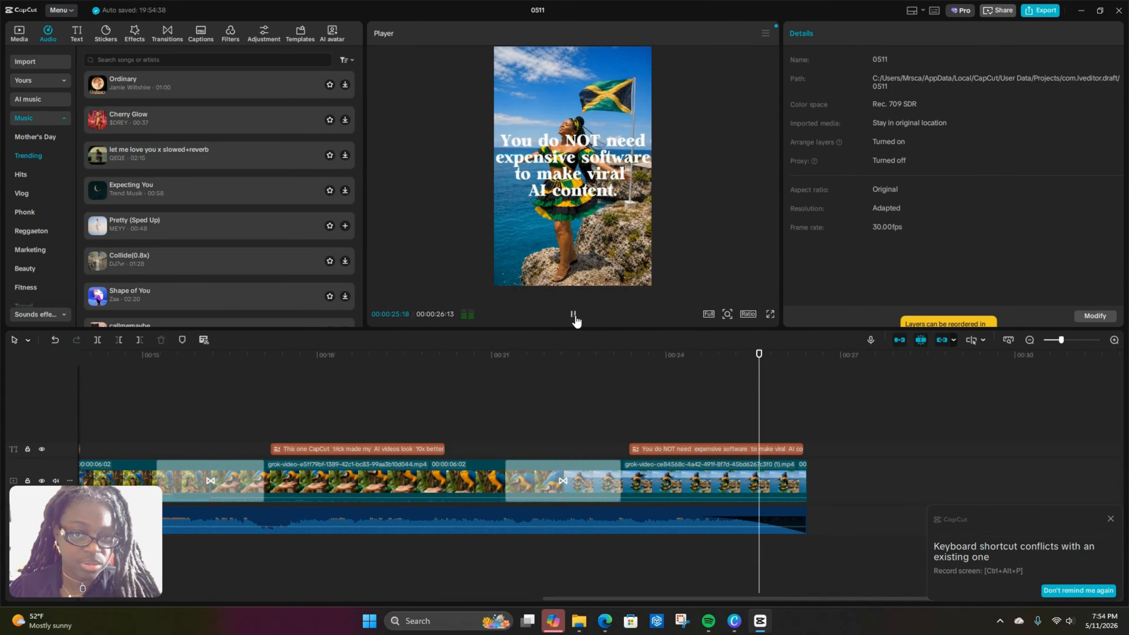
click(574, 316)
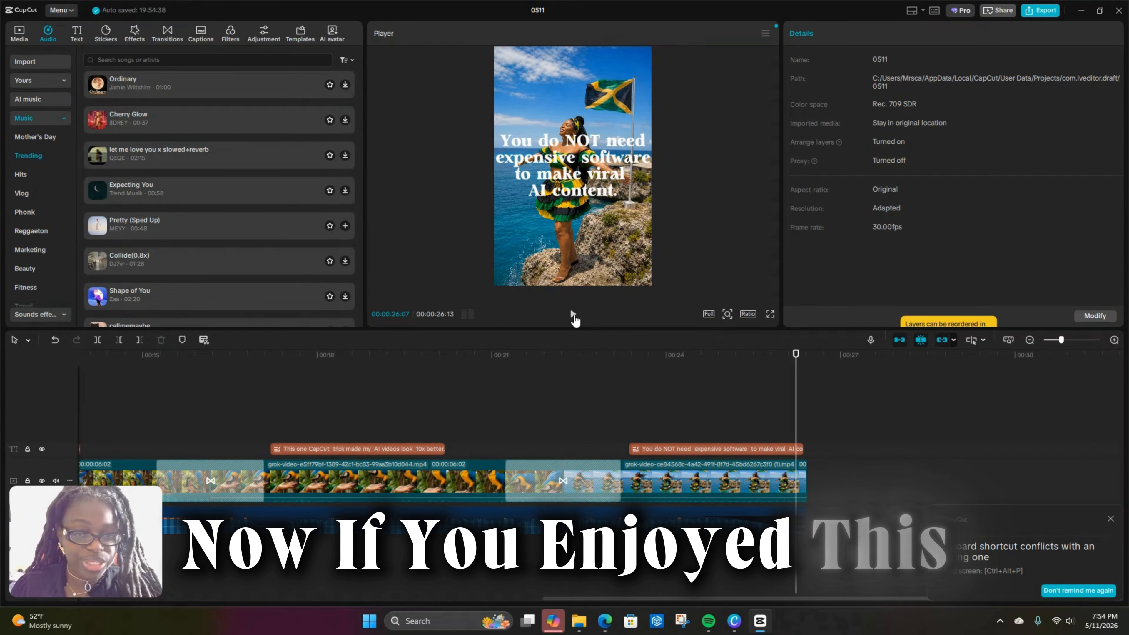